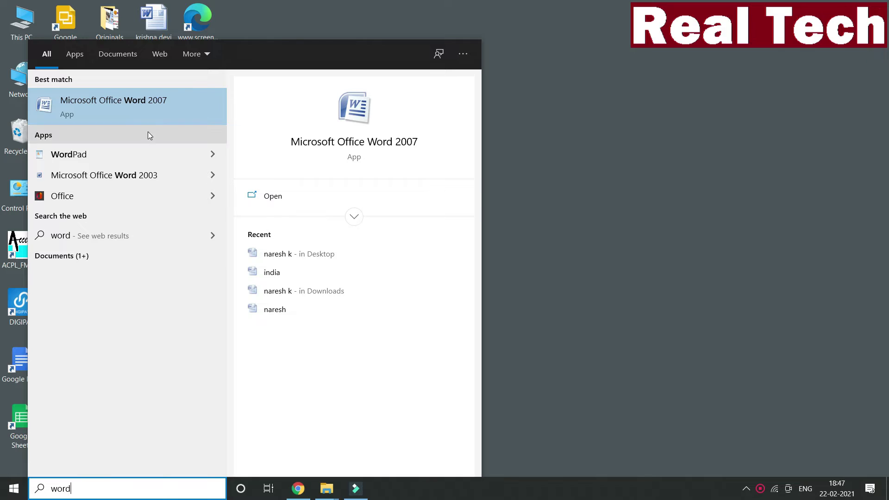
Launch Microsoft Office Word 2007 and bring up the insertion commands for the blank document
left_click(152, 103)
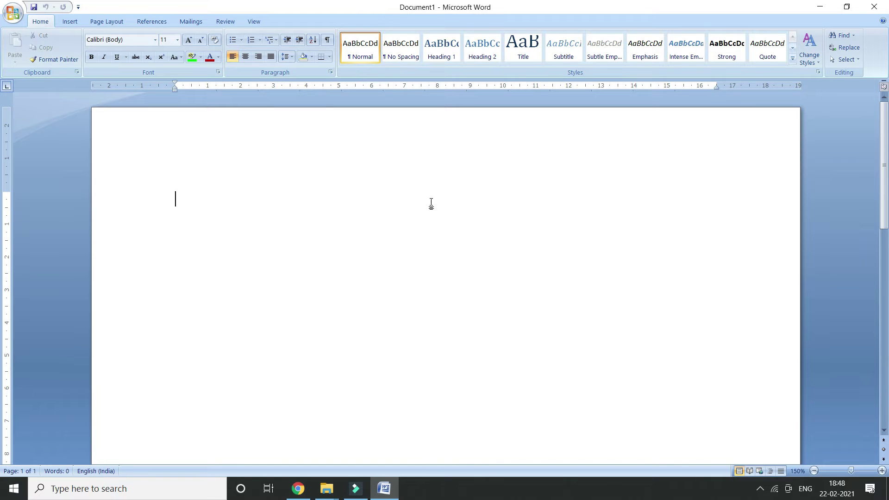
left_click(70, 23)
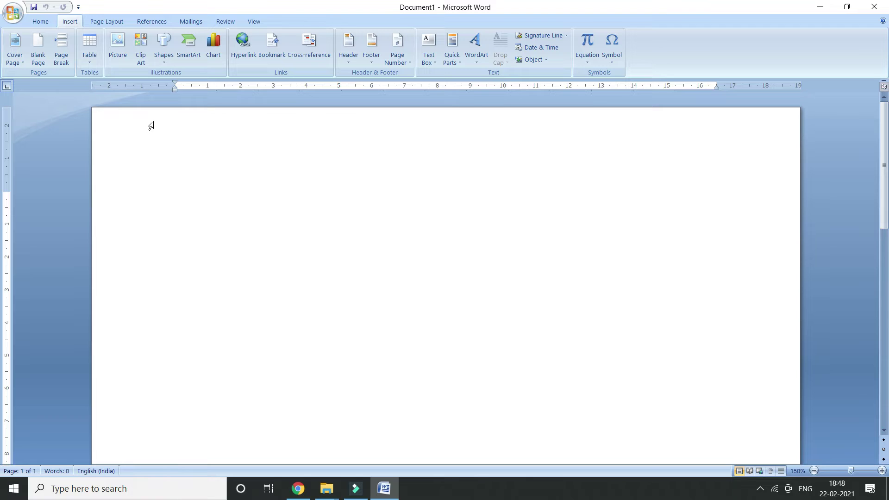
Enter the sample text "word" in the blank document and delete it again
type("word")
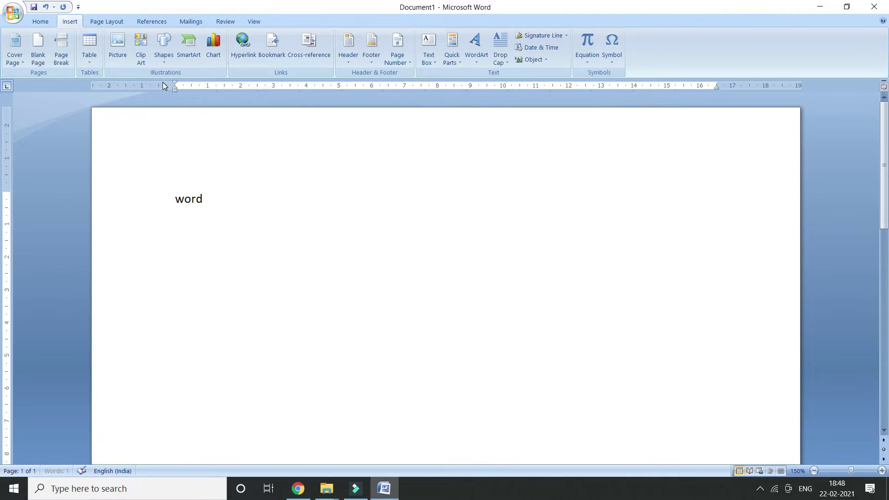
left_click_drag(246, 200, 135, 200)
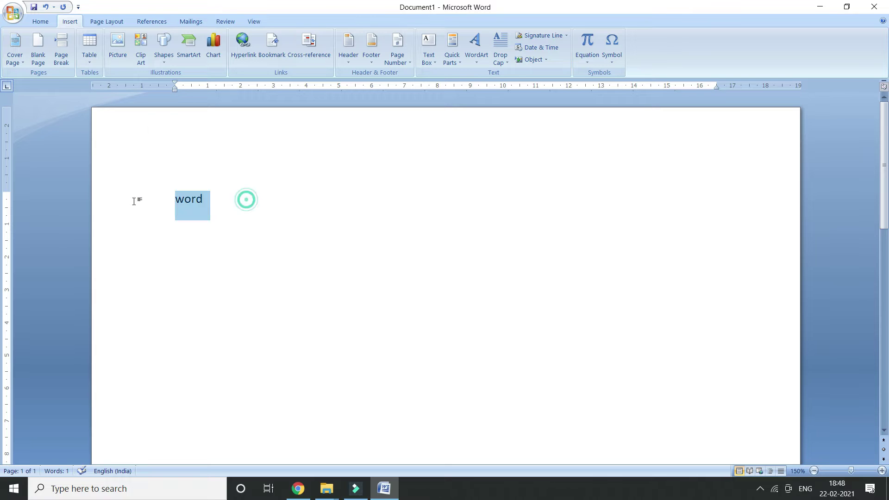
left_click(353, 208)
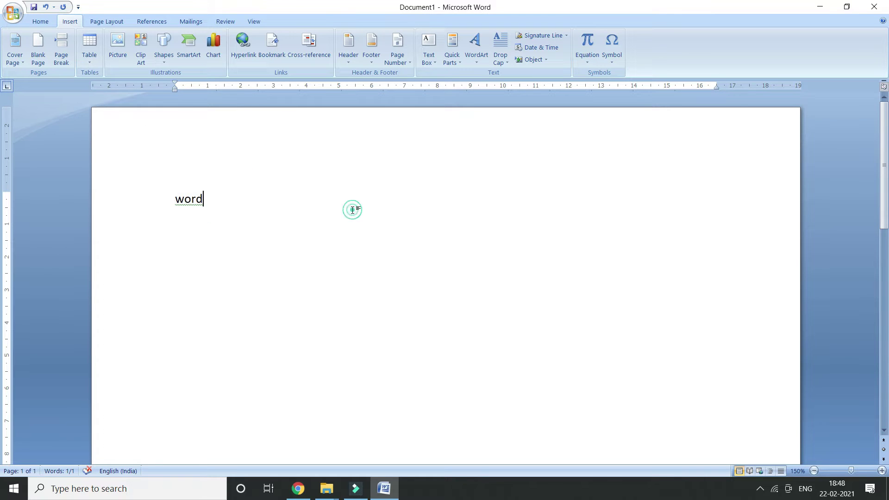
left_click_drag(262, 201, 149, 226)
key("BackSpace")
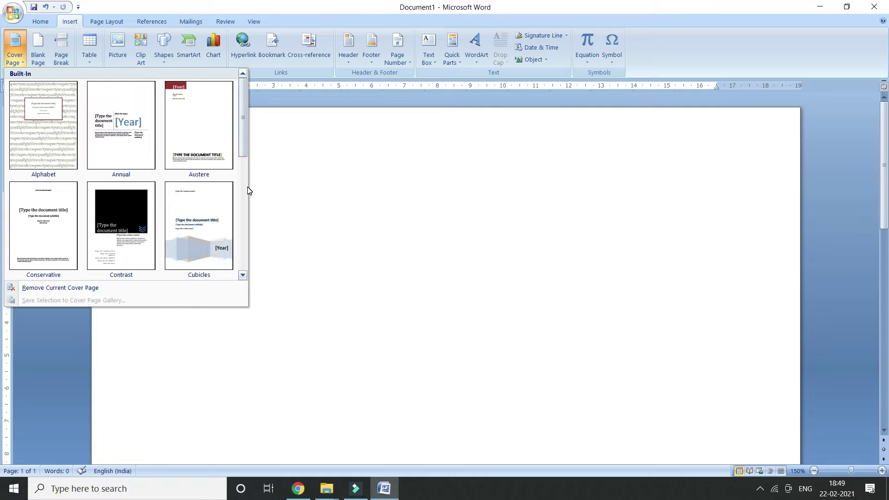
Insert the built-in Conservative cover page and look over its layout
left_click(293, 186)
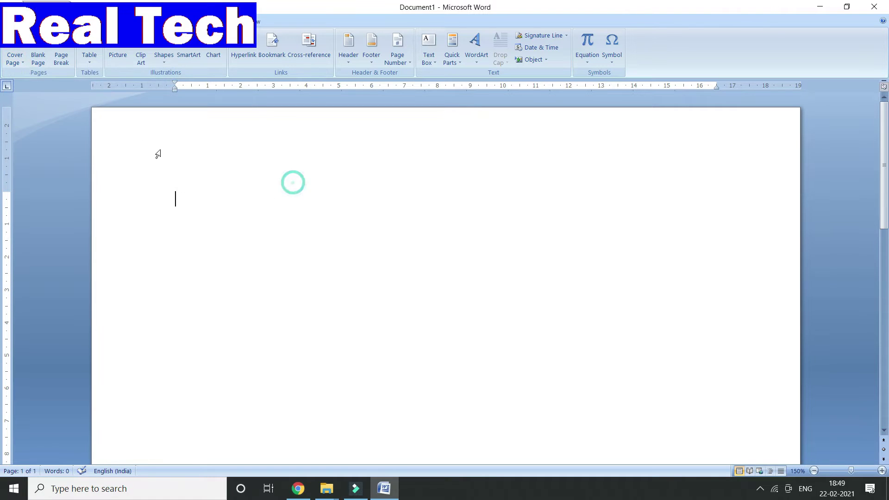
left_click(14, 61)
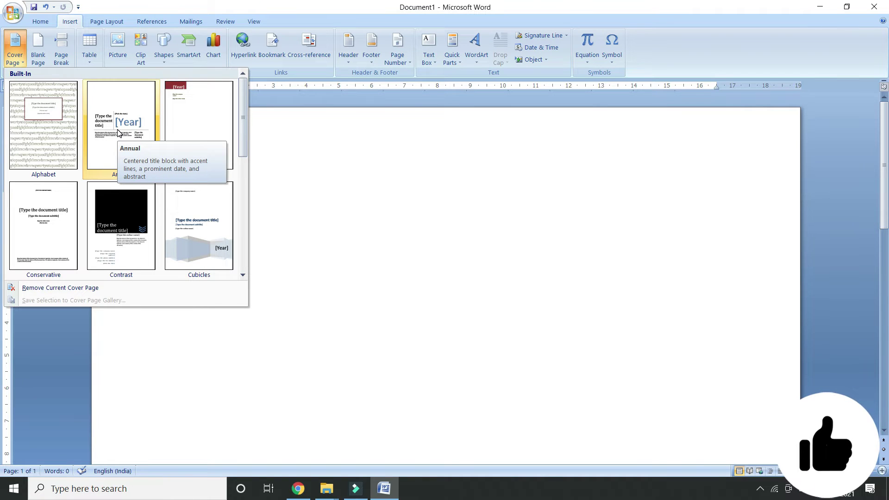
left_click(43, 211)
scroll(471, 292, "down", 8)
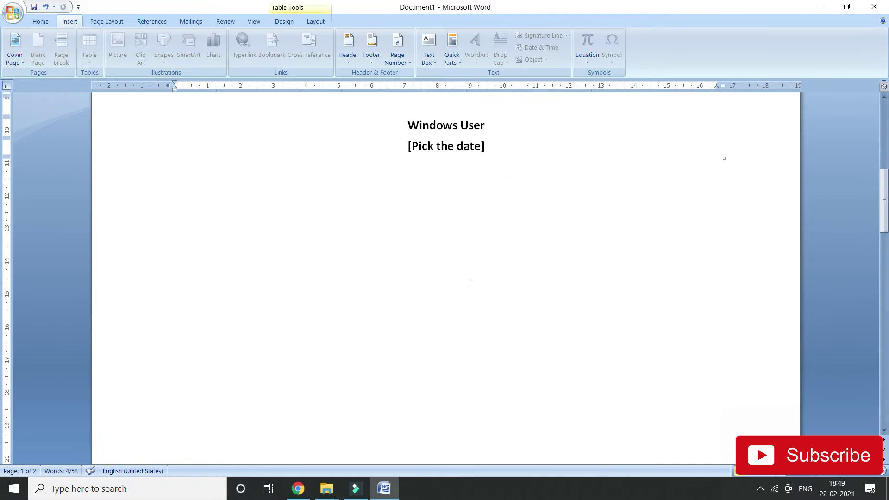
left_click(469, 282)
scroll(466, 282, "up", 8)
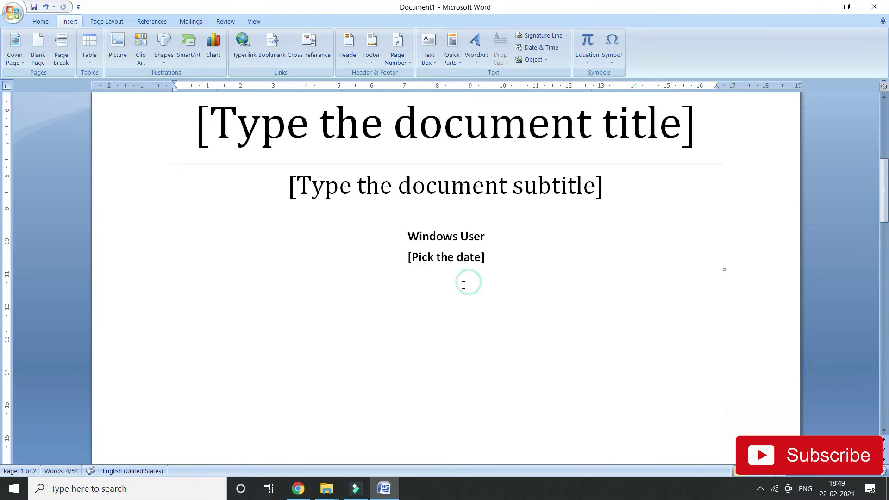
Remove the Conservative cover page and insert the built-in Transcend cover page in its place
left_click(16, 46)
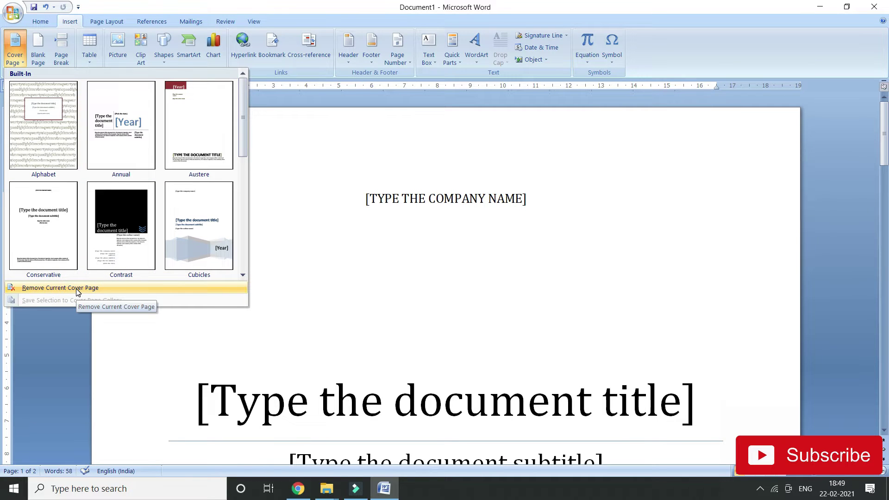
left_click(60, 288)
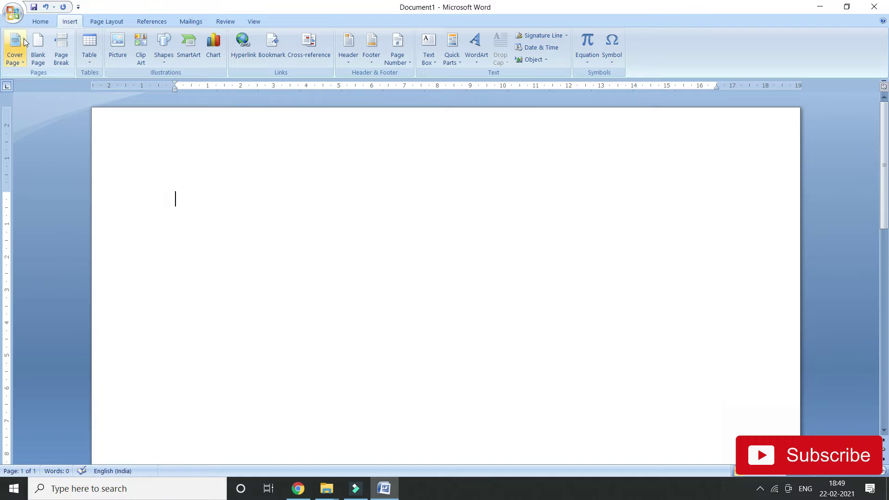
left_click(14, 49)
scroll(175, 220, "down", 3)
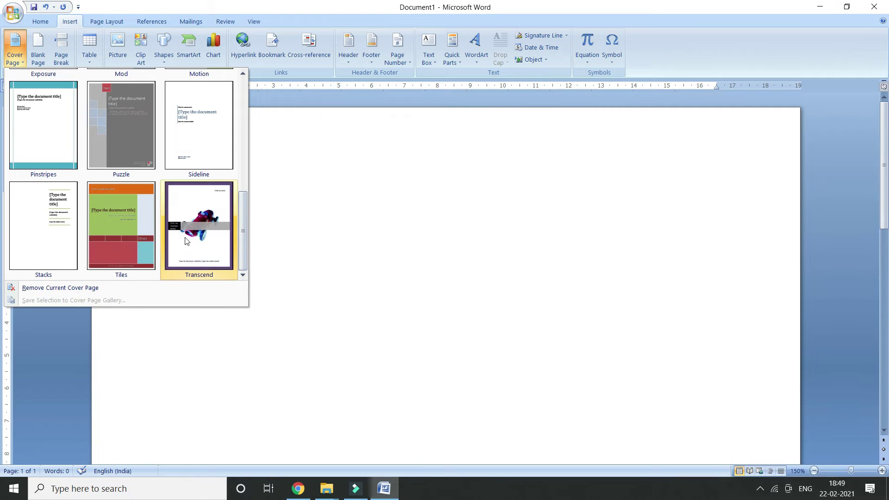
left_click(204, 219)
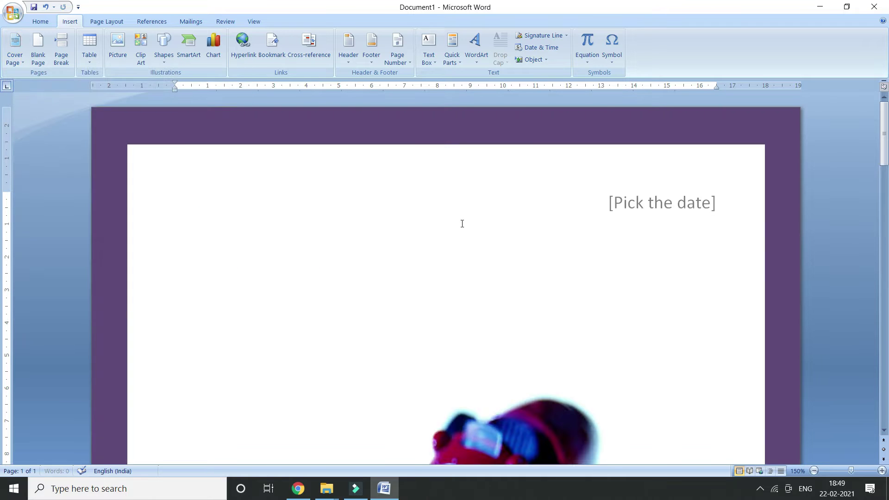
Examine the Transcend cover page's title, company name, subtitle and date placeholders
scroll(482, 260, "down", 3)
scroll(483, 259, "down", 3)
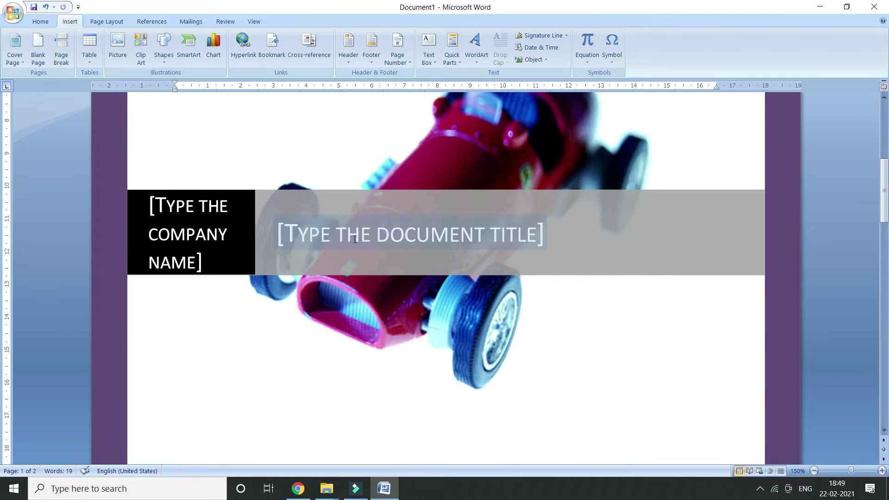
left_click(361, 234)
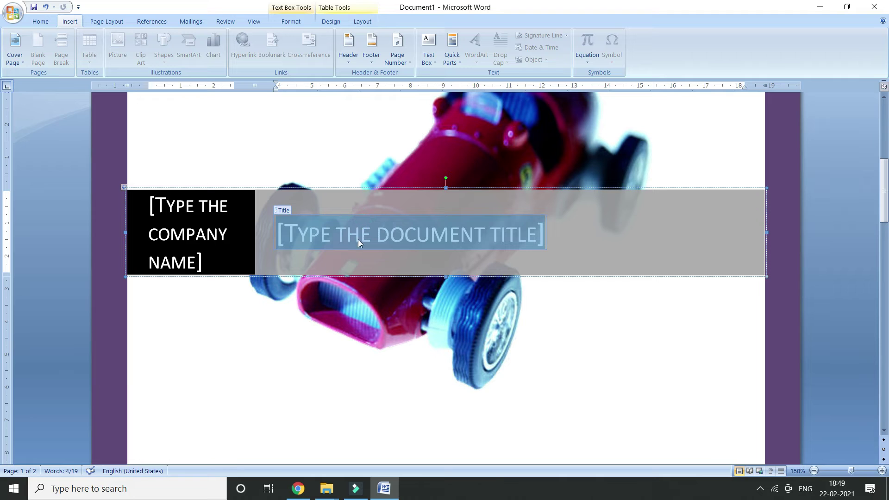
scroll(268, 263, "up", 2)
left_click(170, 343)
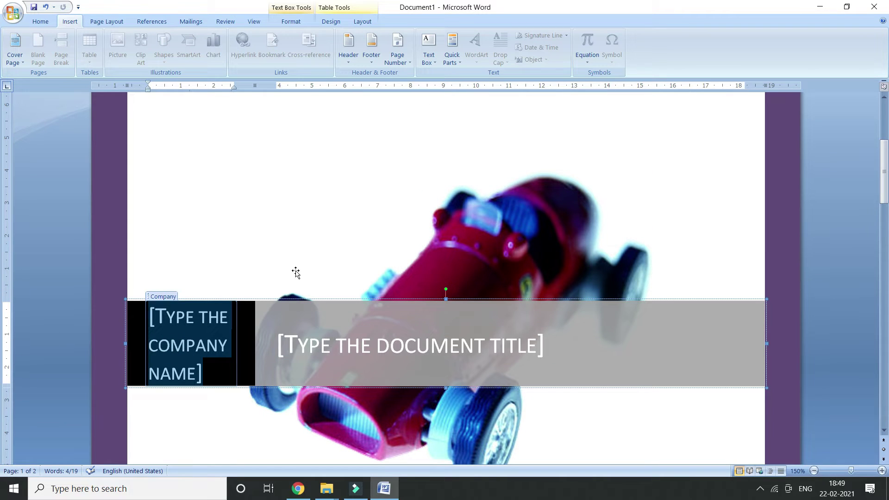
scroll(294, 273, "down", 7)
scroll(296, 272, "up", 5)
scroll(296, 272, "down", 12)
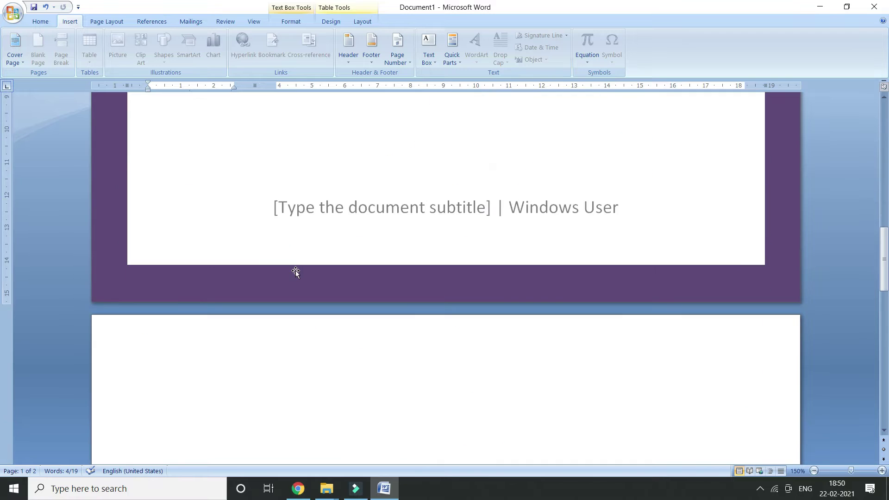
scroll(287, 277, "up", 9)
scroll(287, 277, "up", 10)
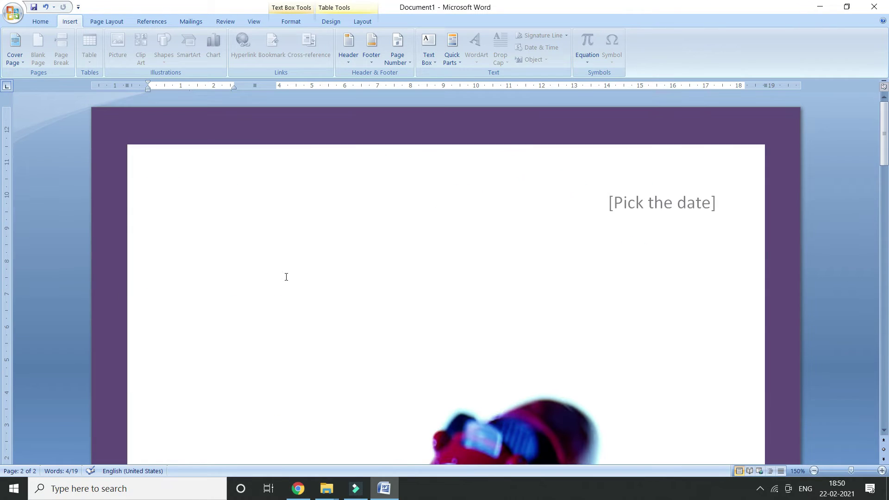
left_click(286, 277)
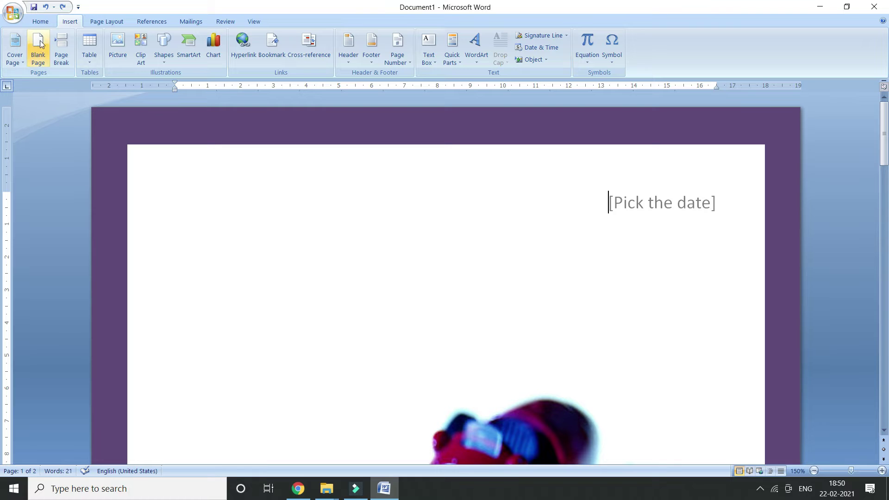
Try to remove the Transcend cover page, add a blank page, and undo back to an empty document
left_click(11, 46)
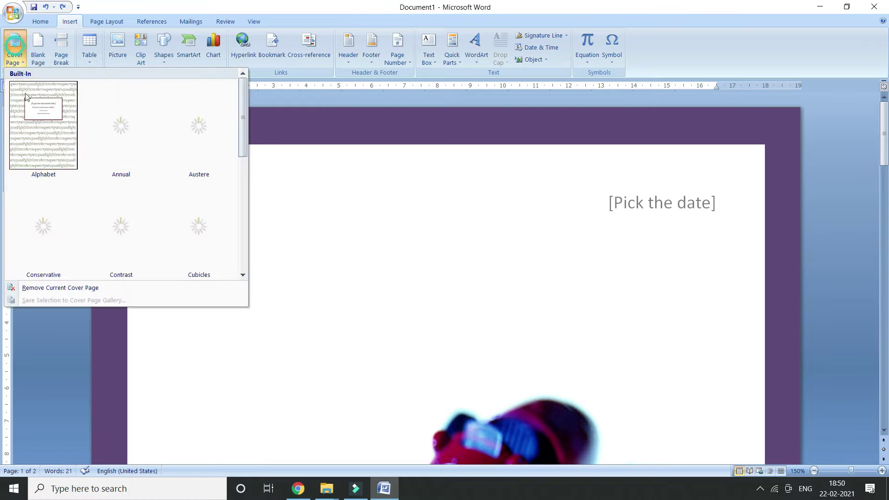
left_click(62, 287)
left_click(29, 51)
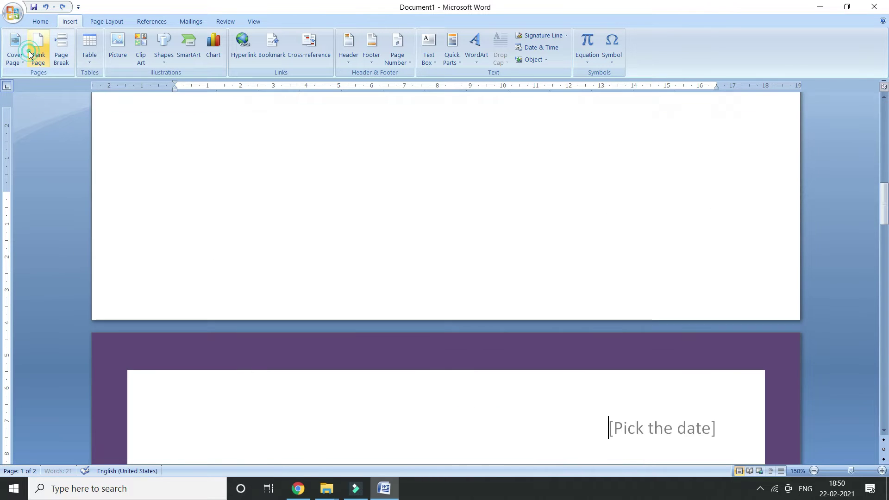
key("ctrl+z")
key("ctrl+z")
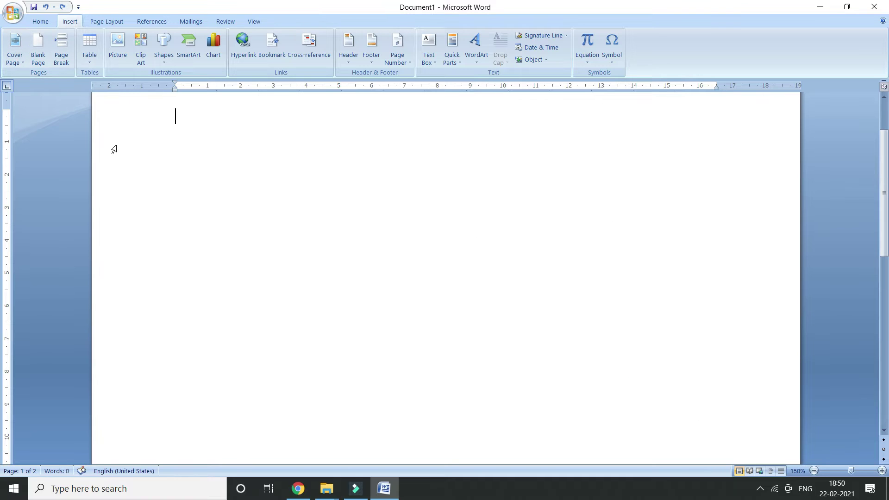
Fill the empty document with sample paragraphs using =rand()
left_click(22, 61)
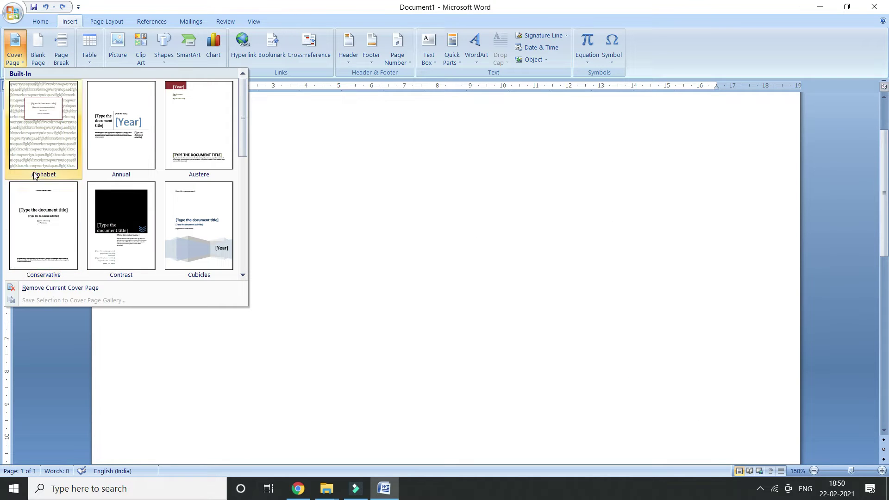
left_click(389, 155)
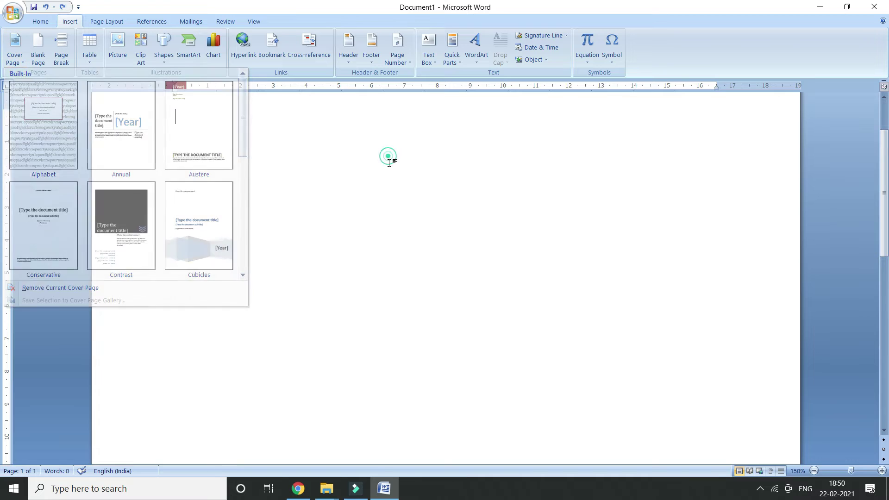
type("=rand")
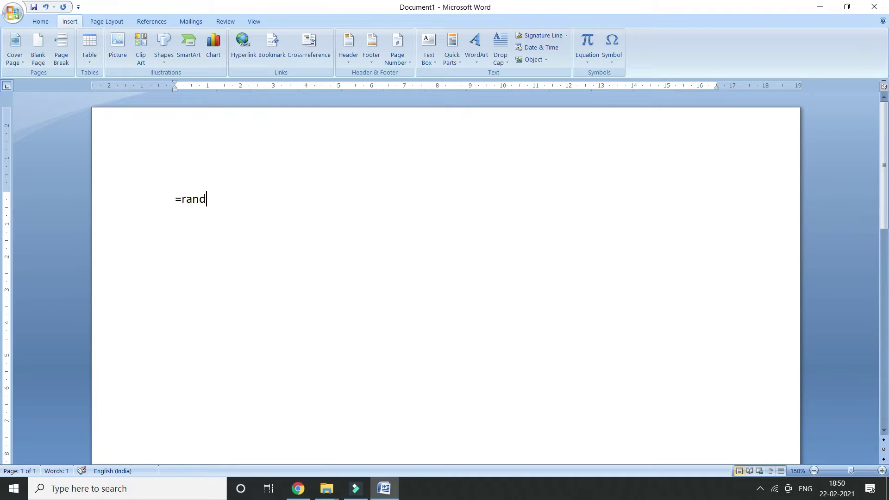
type("()")
key("Return")
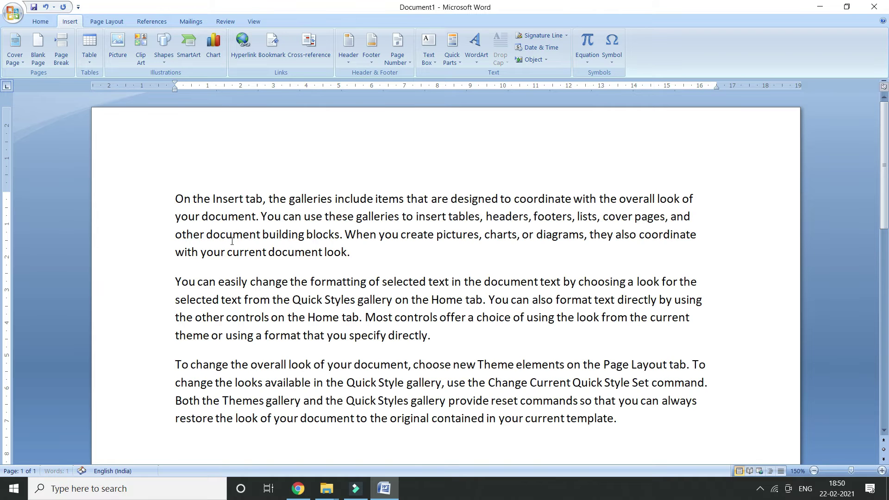
Insert a blank page after the third page and place the cursor on the new fourth page
scroll(237, 261, "down", 10)
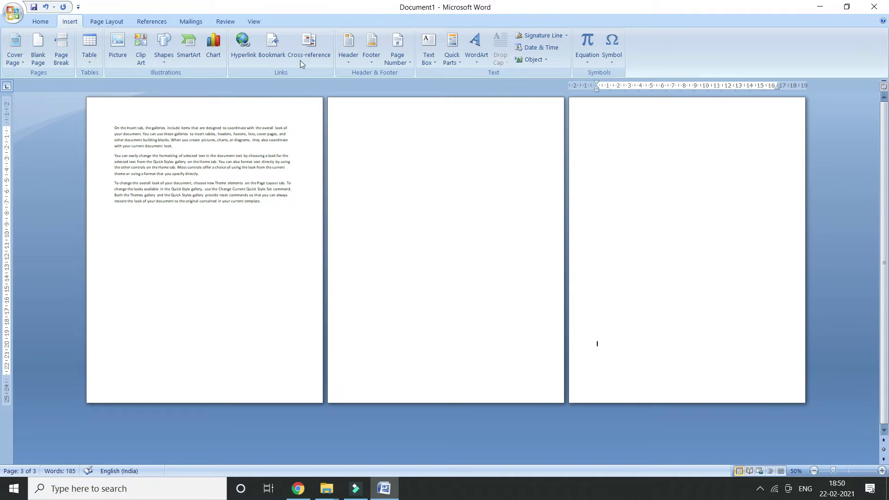
left_click(42, 41)
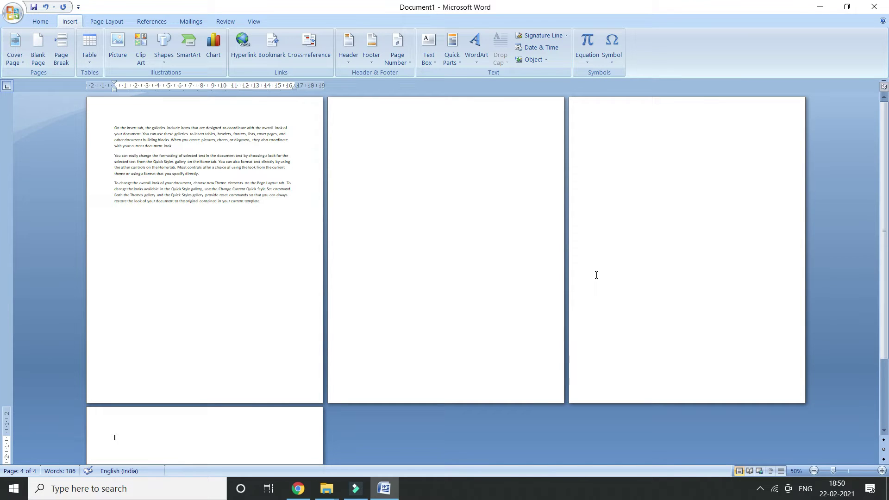
left_click(641, 345)
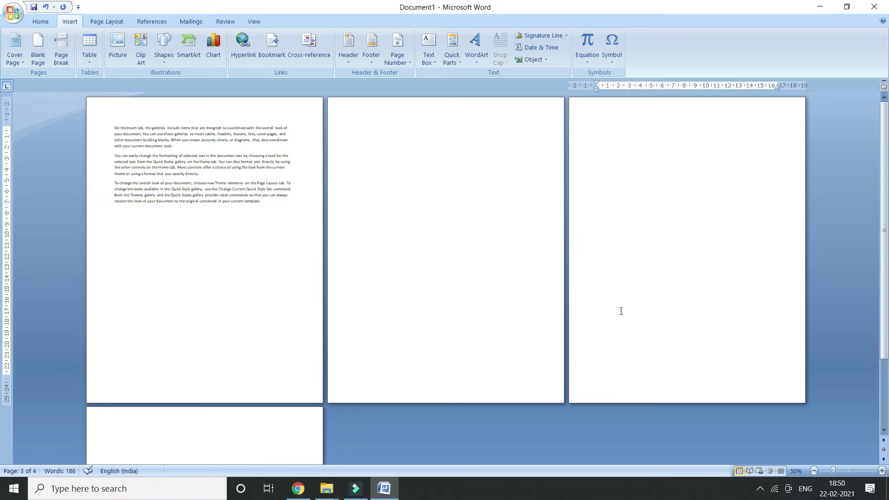
left_click(154, 433)
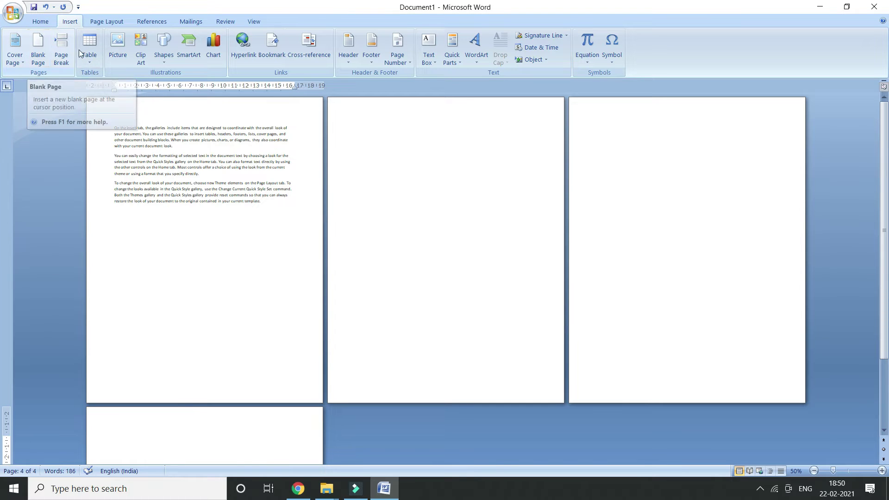
Add two more blank pages at the end of the document, followed by a page break
left_click(41, 64)
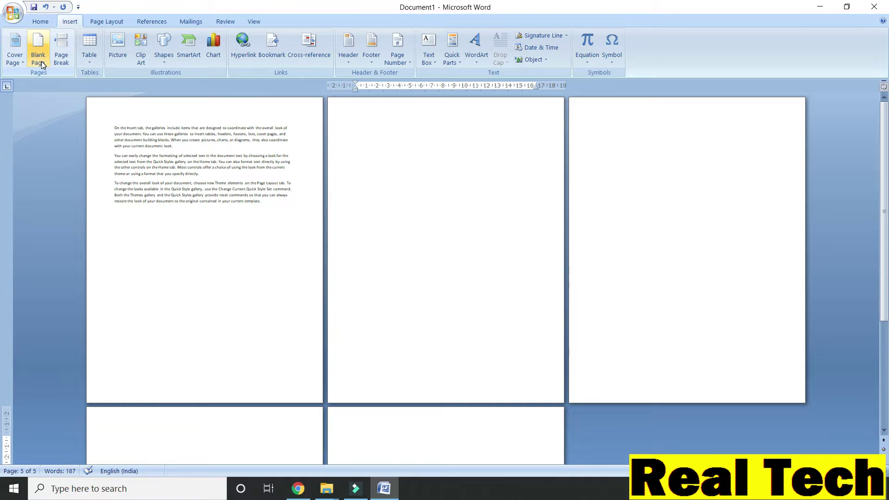
left_click(38, 60)
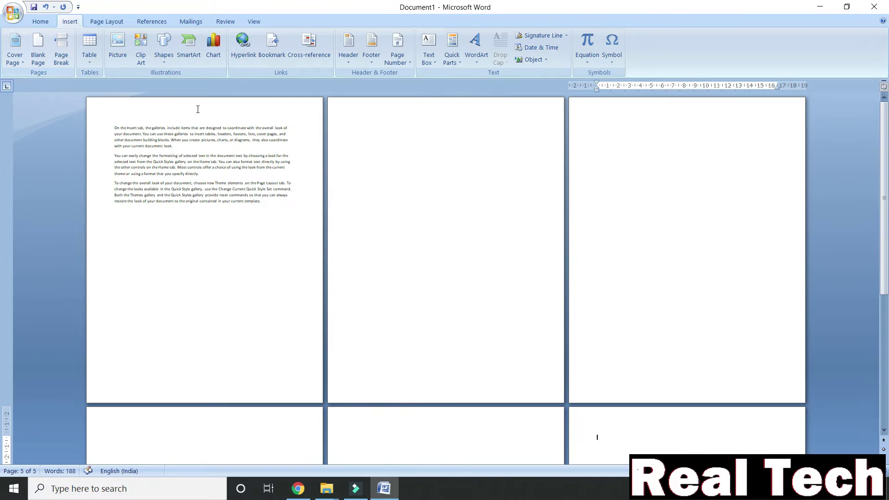
scroll(372, 242, "down", 2)
scroll(366, 244, "up", 2)
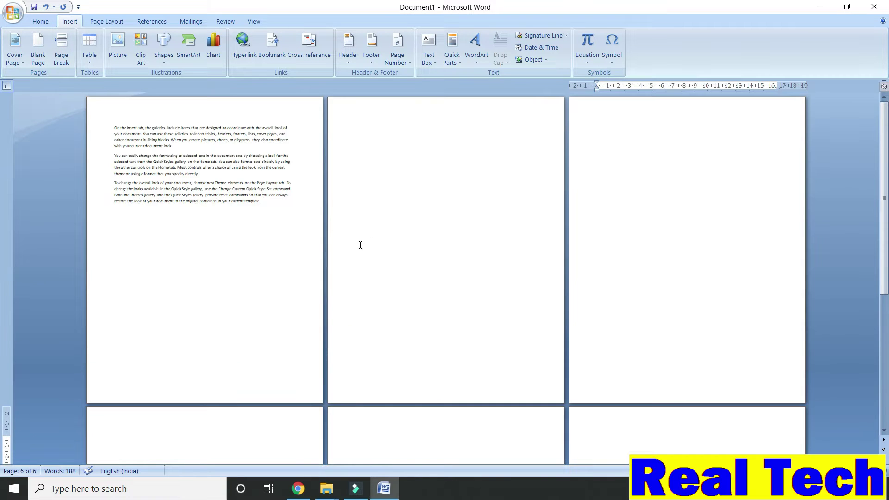
left_click(62, 53)
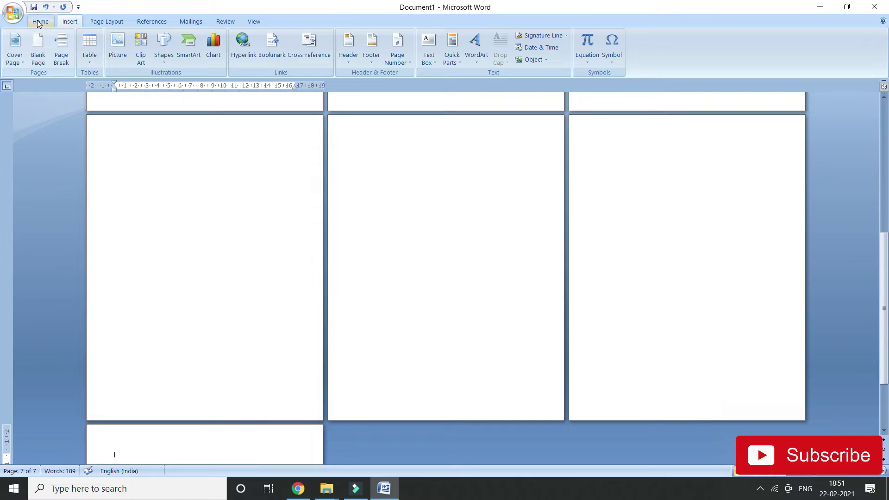
Add two more page breaks at the end of the document and return to the text on the first page
left_click(58, 61)
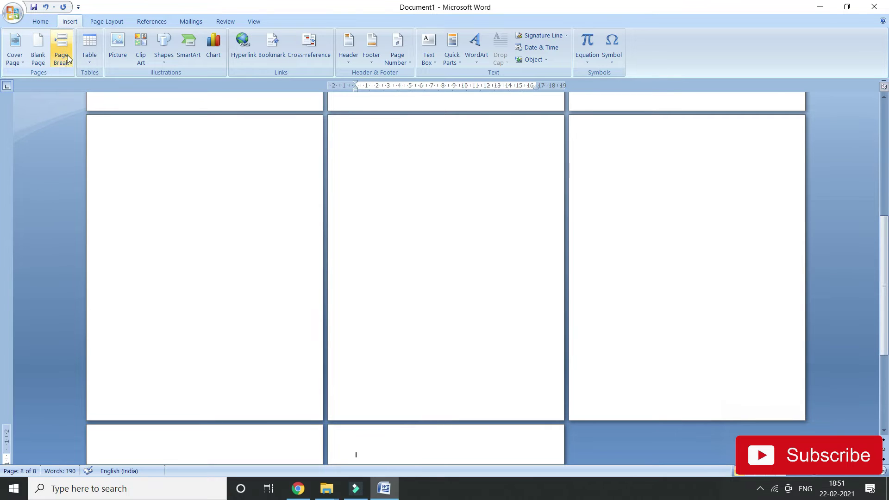
left_click(68, 57)
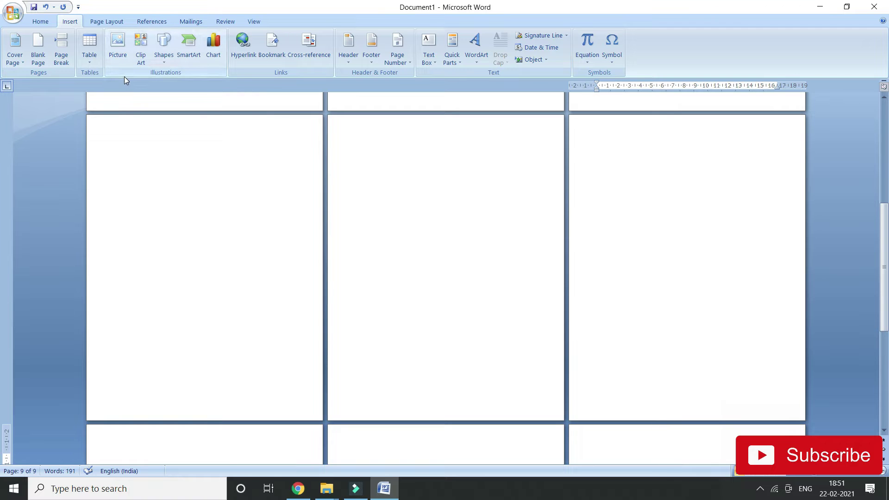
scroll(312, 226, "up", 1)
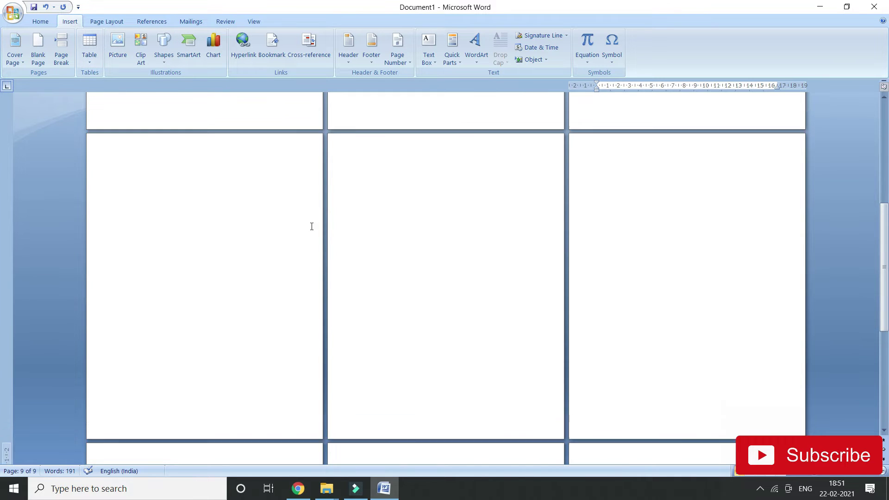
scroll(312, 226, "up", 10)
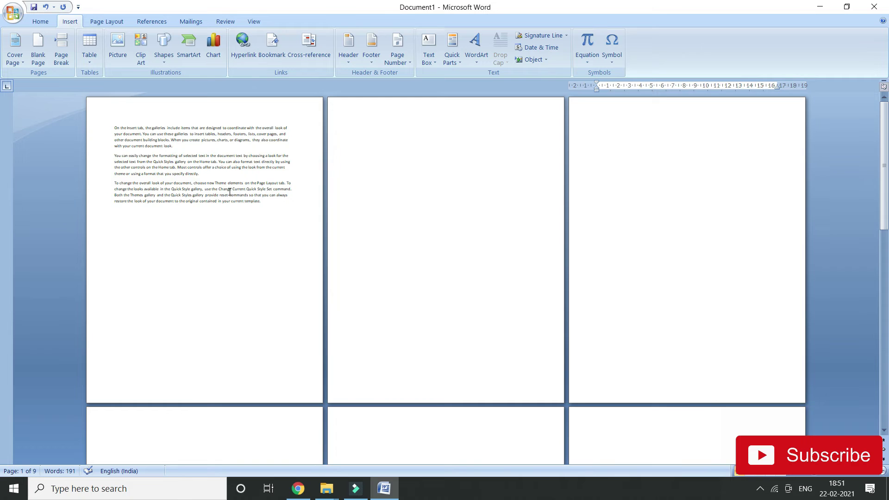
scroll(230, 192, "up", 9)
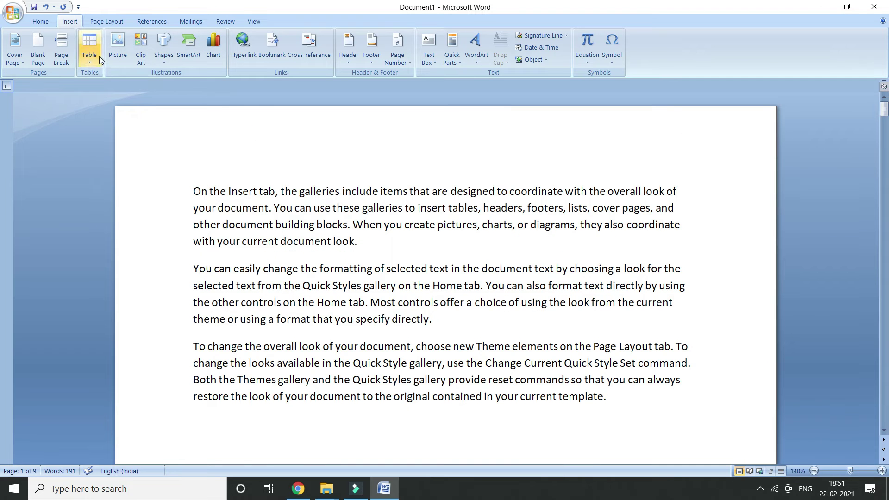
Insert a 5x5 table below the sample paragraphs on the first page
left_click(95, 57)
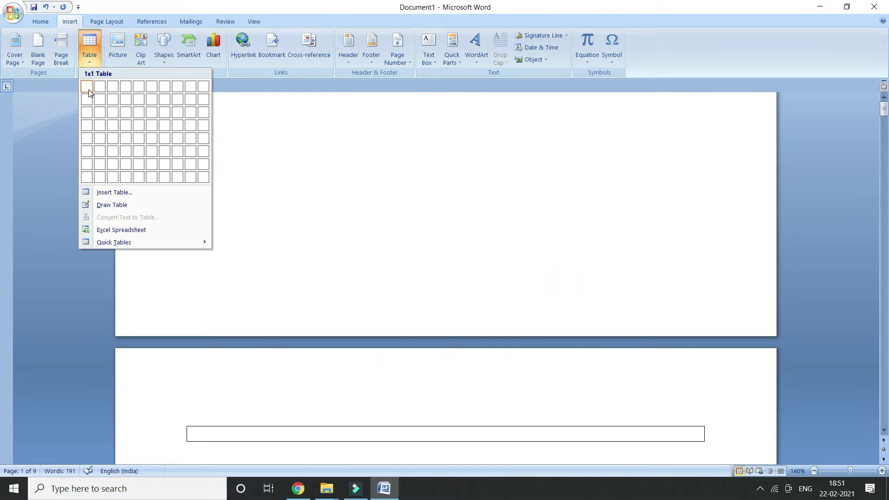
left_click(373, 252)
scroll(359, 269, "down", 5)
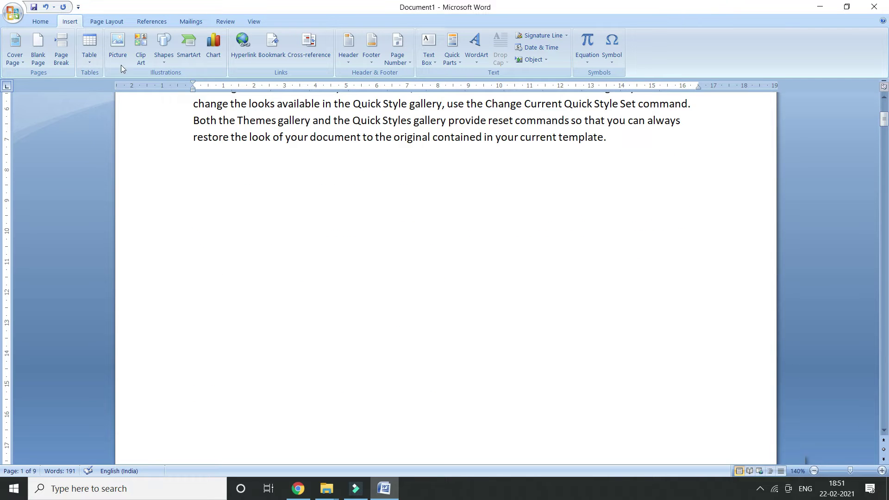
left_click(96, 45)
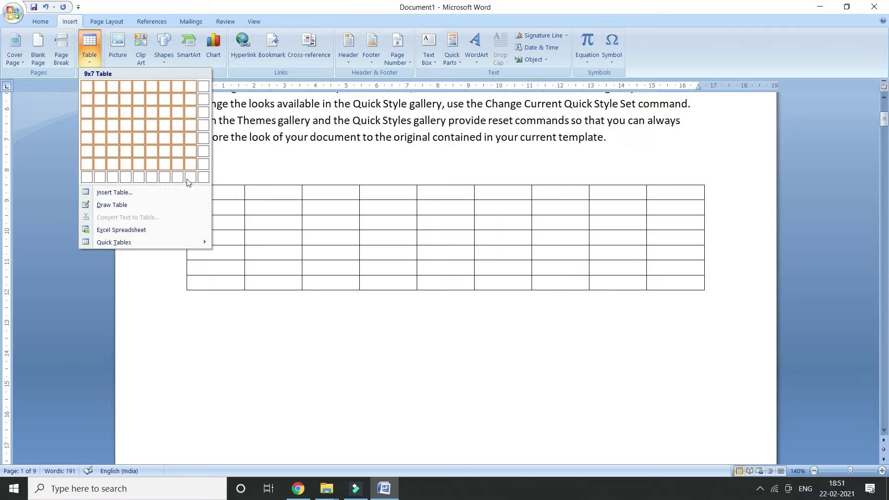
left_click(139, 138)
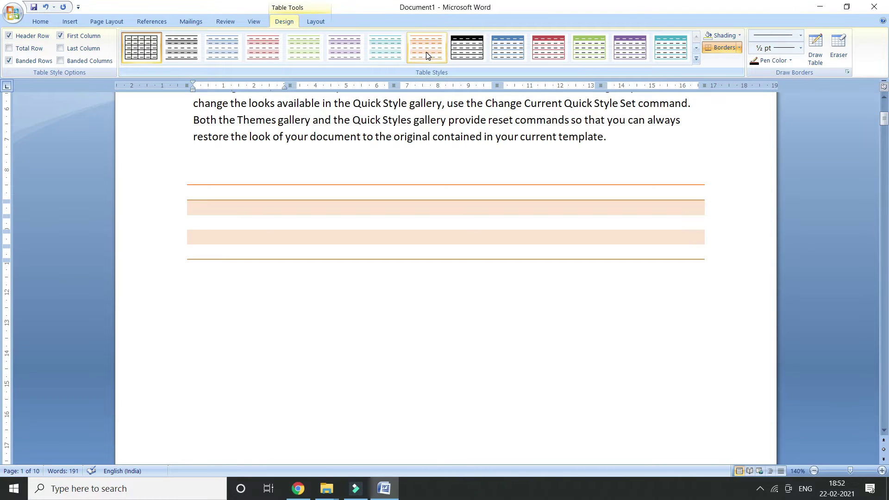
Try the black and red header table styles on the table, and restore the plain grid style
left_click(461, 52)
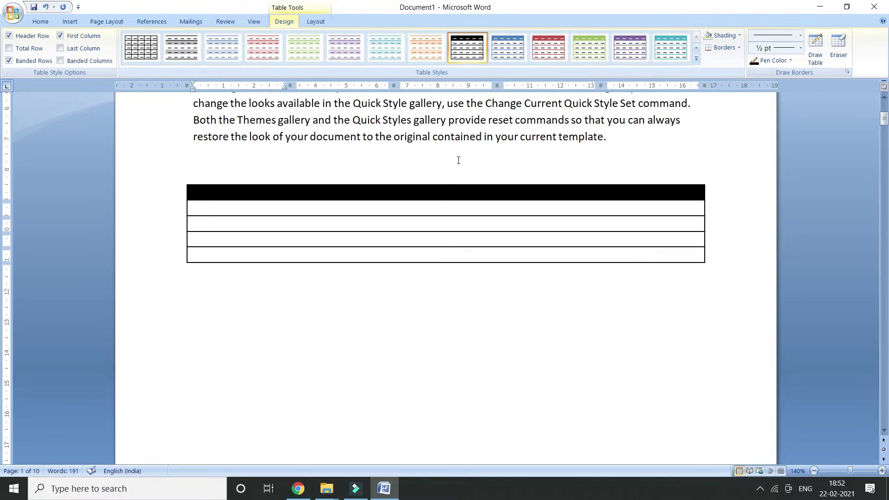
left_click(548, 51)
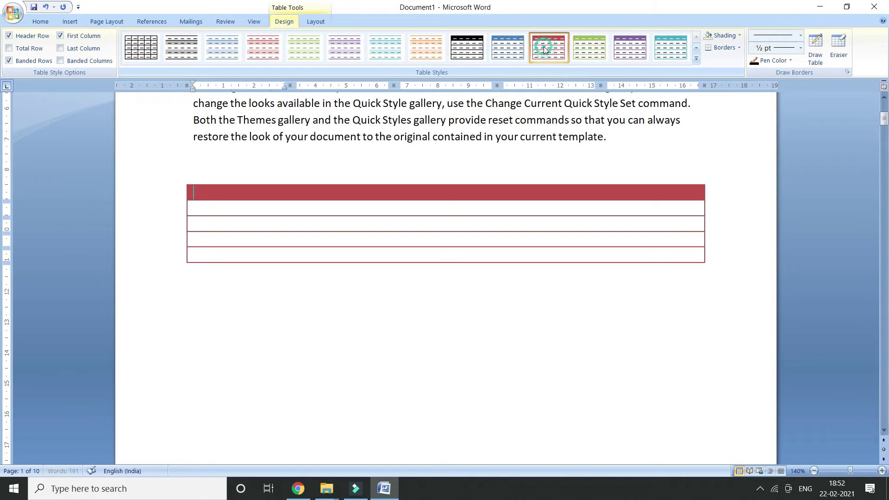
left_click(143, 60)
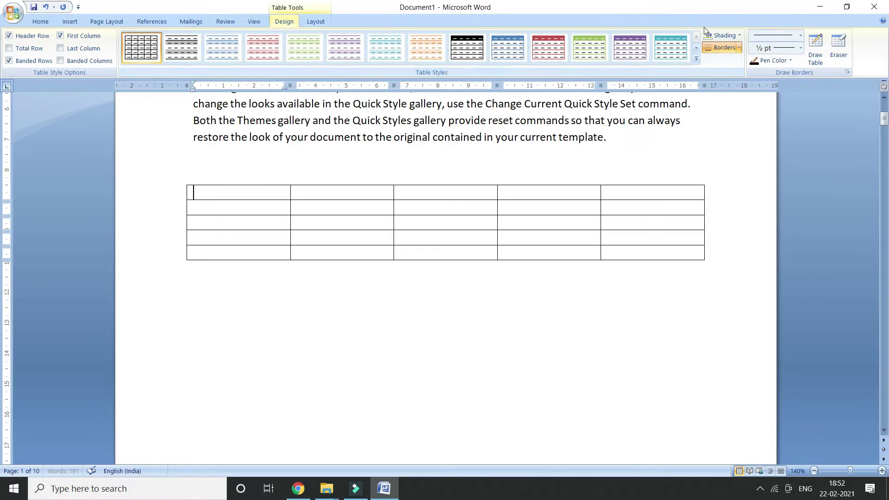
Shade the table's first cell light tan and review the available border options
left_click(740, 36)
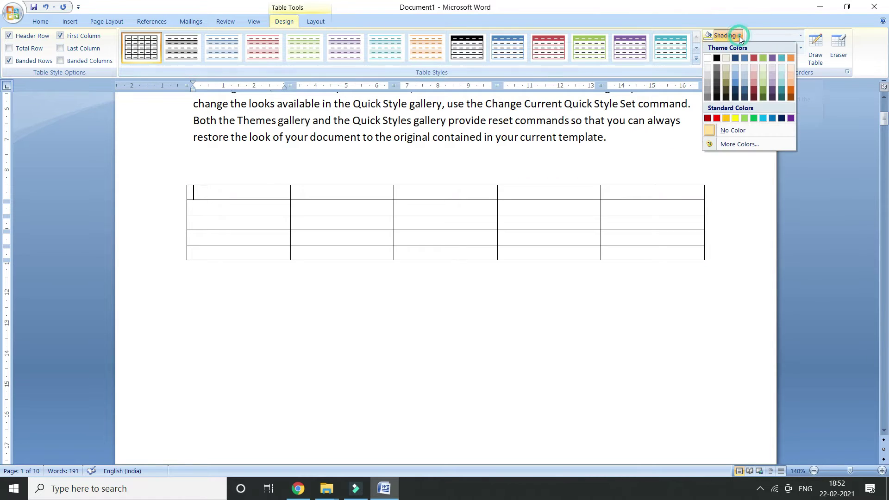
left_click(725, 61)
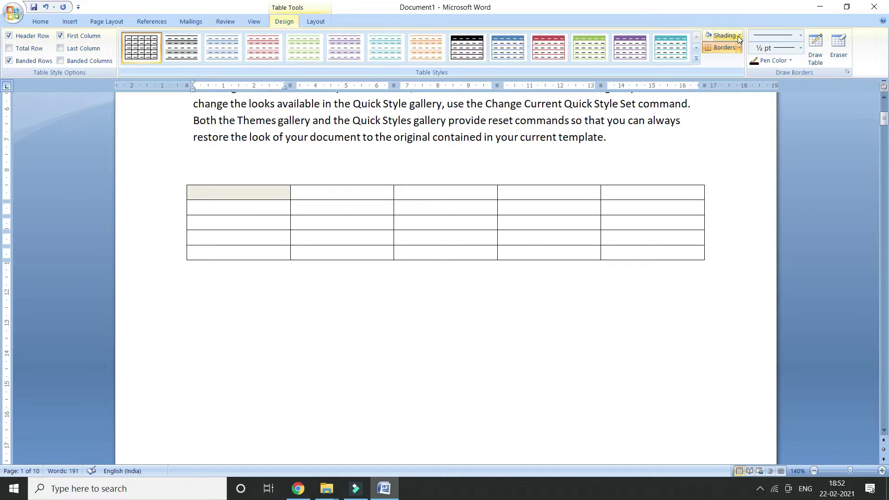
left_click(739, 47)
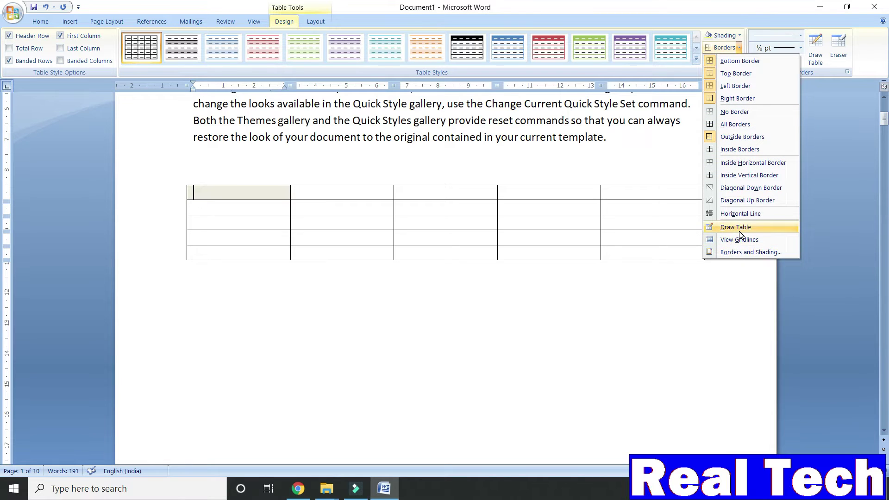
left_click(642, 322)
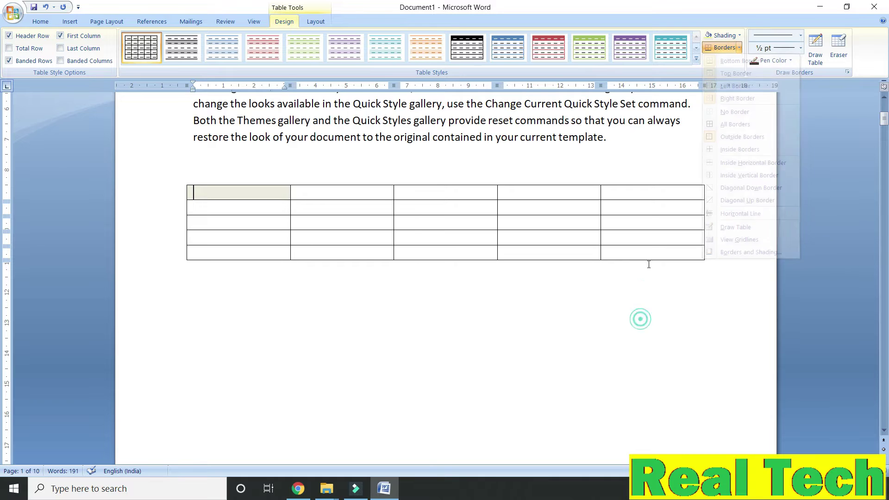
left_click(632, 186)
left_click(599, 193)
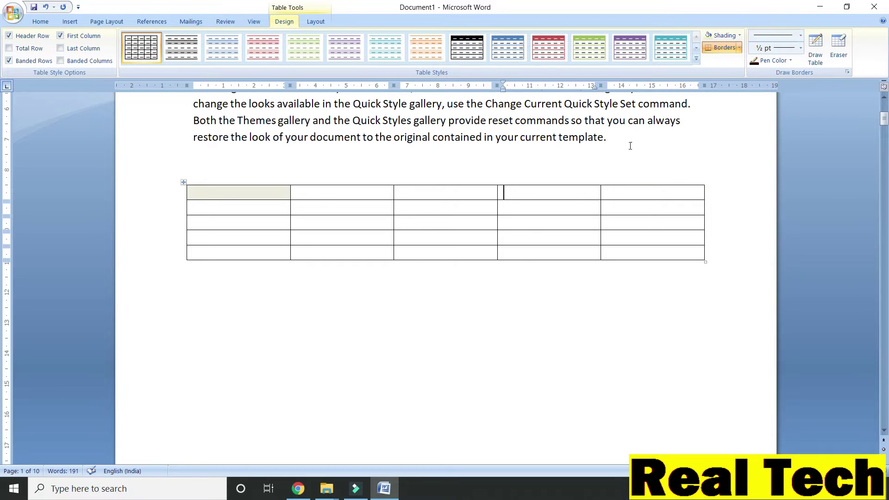
Choose the 3 pt thick-and-thin line style for table borders and select all the table's cells
left_click(799, 35)
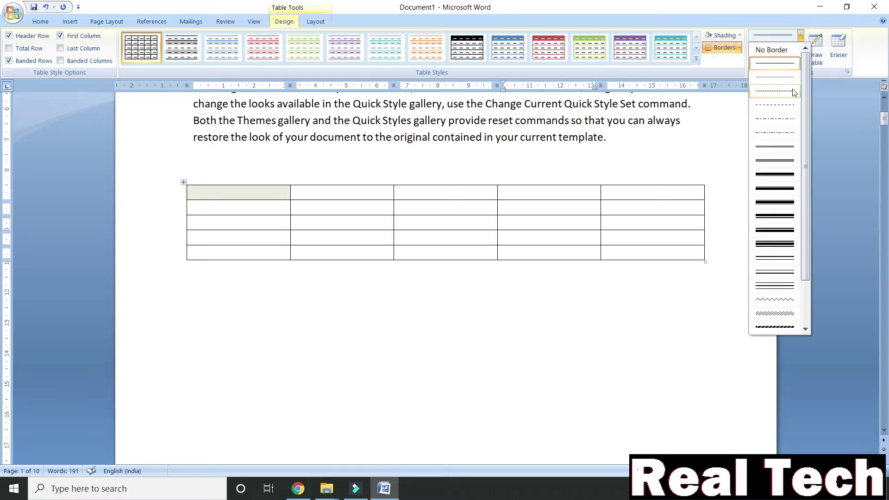
left_click(780, 175)
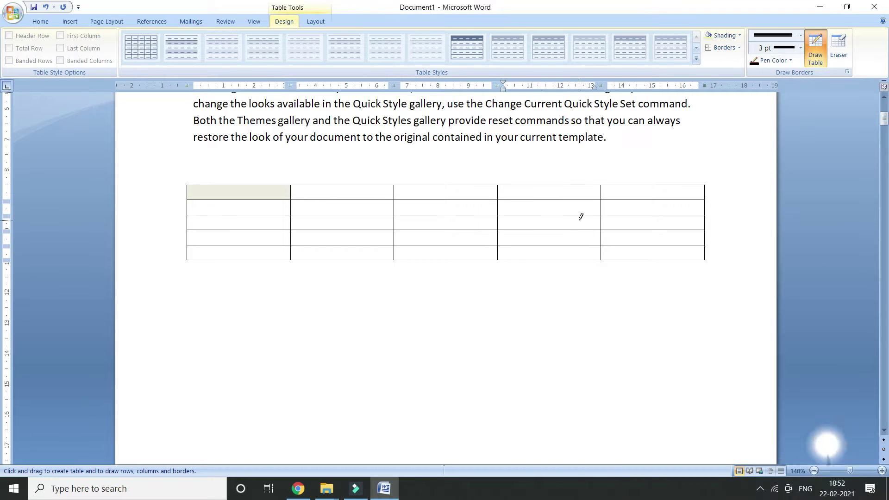
key("ctrl+a")
left_click(343, 207)
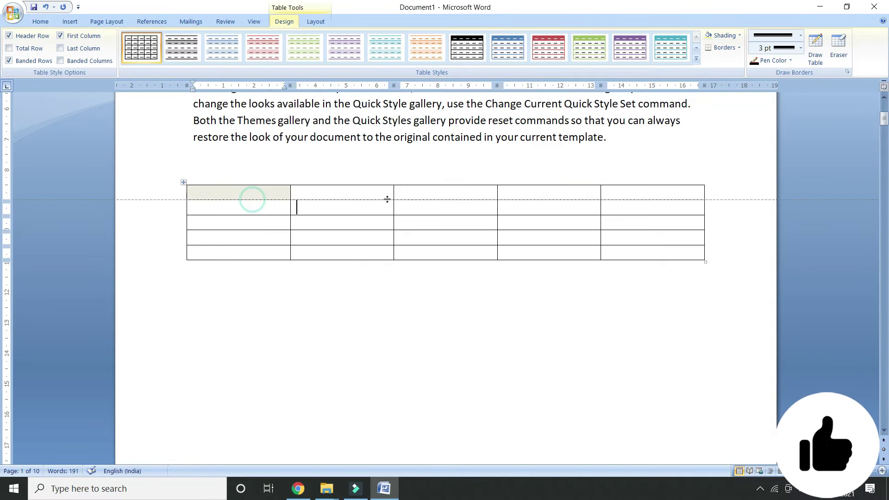
left_click_drag(284, 190, 657, 246)
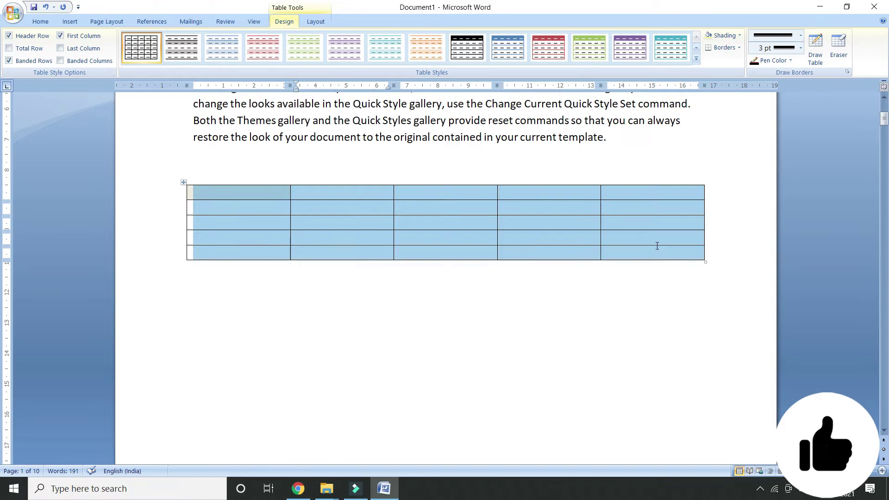
Choose the ½ pt triple-line border style and draw a one-cell table directly below the existing table
left_click(801, 35)
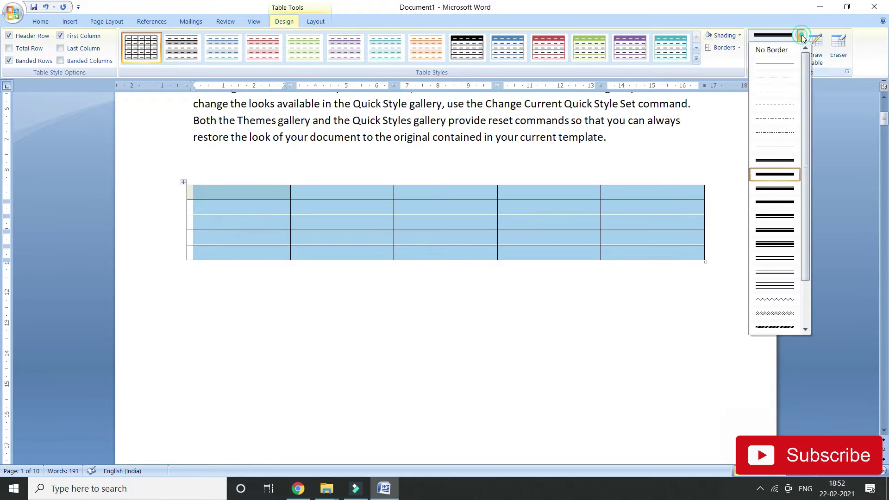
left_click(776, 158)
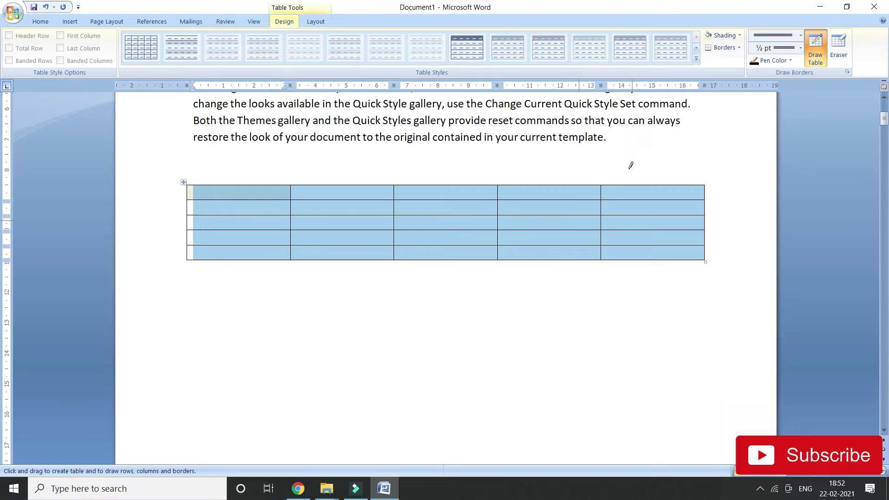
left_click_drag(327, 273, 574, 330)
left_click_drag(602, 363, 602, 375)
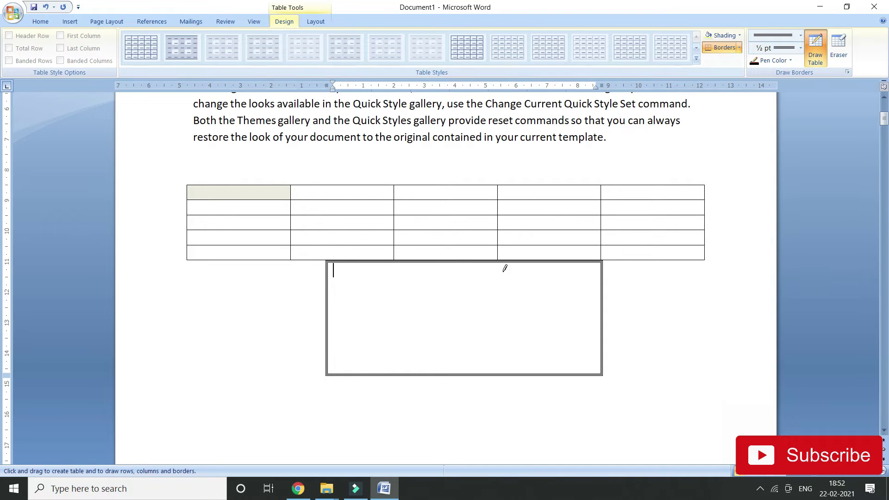
Draw a column divider and a narrow nested cell in the drawn table, plus a wide one-cell table above it
left_click_drag(402, 262, 410, 393)
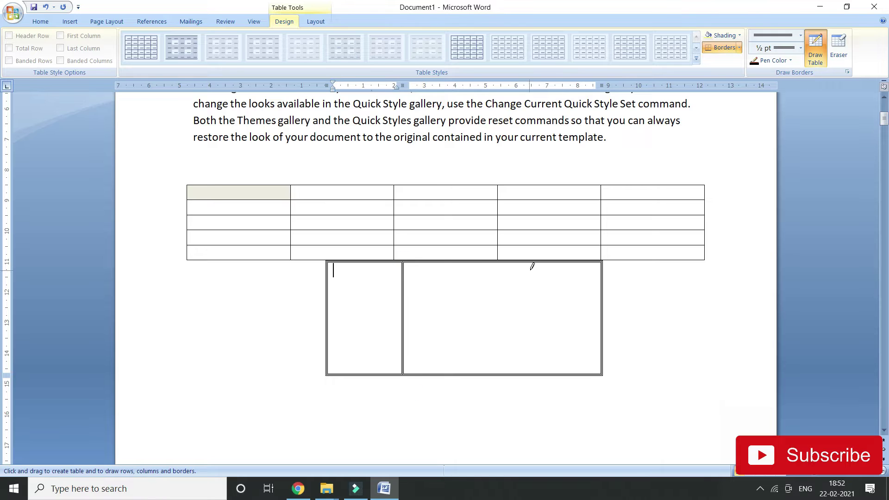
left_click_drag(532, 266, 552, 371)
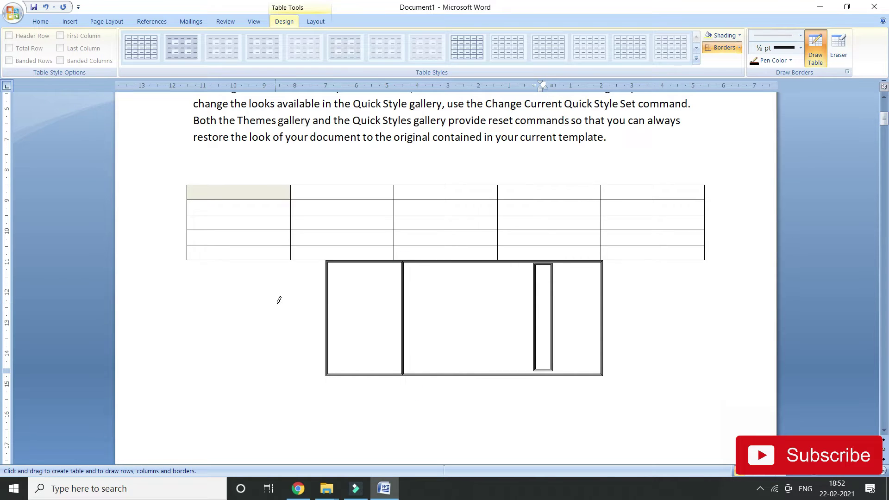
left_click_drag(326, 304, 611, 302)
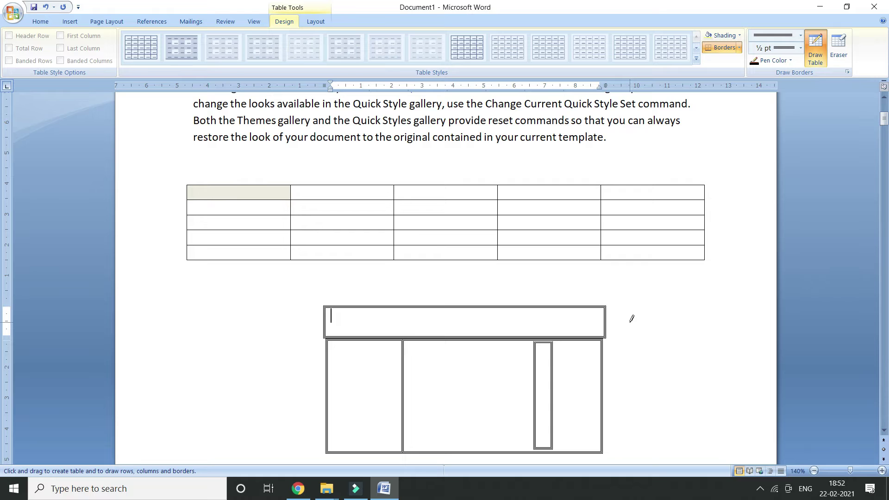
Undo the drawn tables, the cell shading, the 5x5 table and the last page break
key("ctrl+z")
key("ctrl+z")
key("ctrl+z")
key("ctrl+z")
key("ctrl+z")
key("ctrl+z")
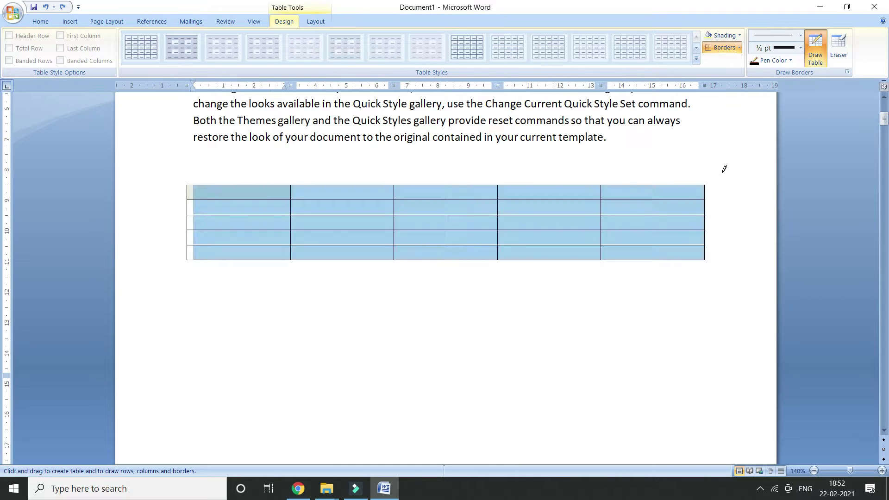
key("ctrl+z")
key("ctrl+z")
key("ctrl+z")
key("ctrl+z")
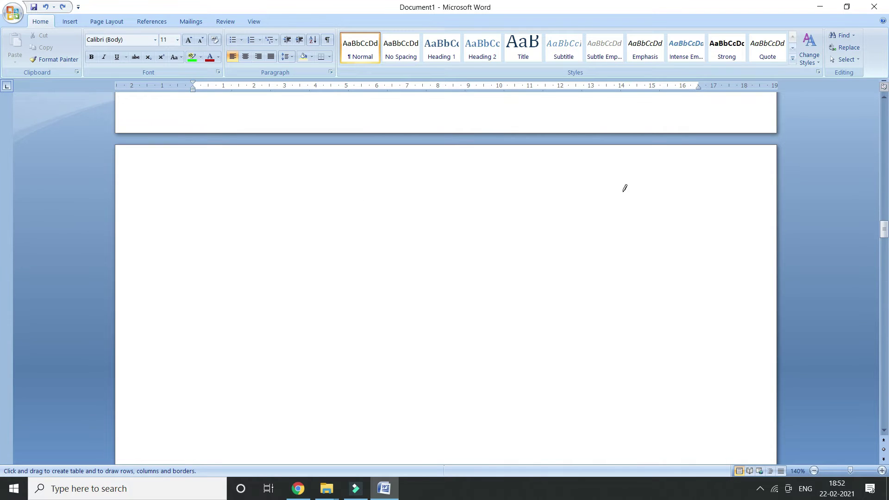
Insert a table with 5 columns and 2 rows on the last page, using the Insert Table dialog with automatic fixed column width
left_click_drag(887, 231, 886, 107)
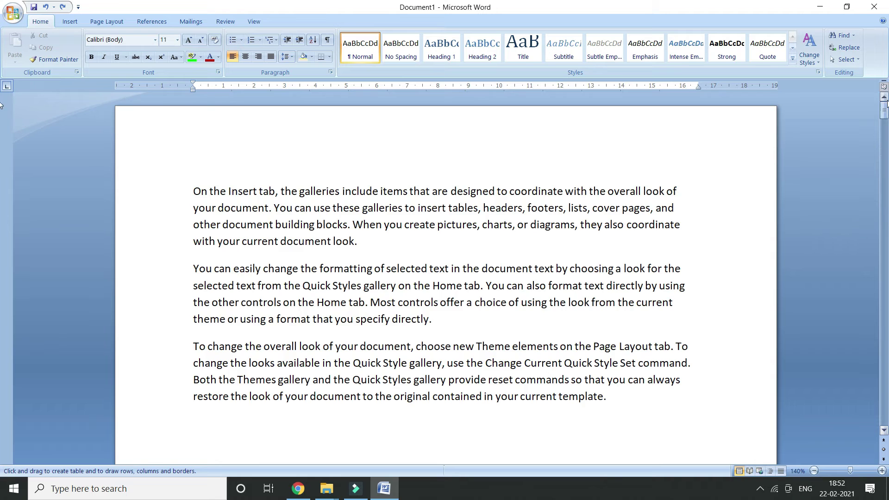
scroll(429, 319, "down", 4)
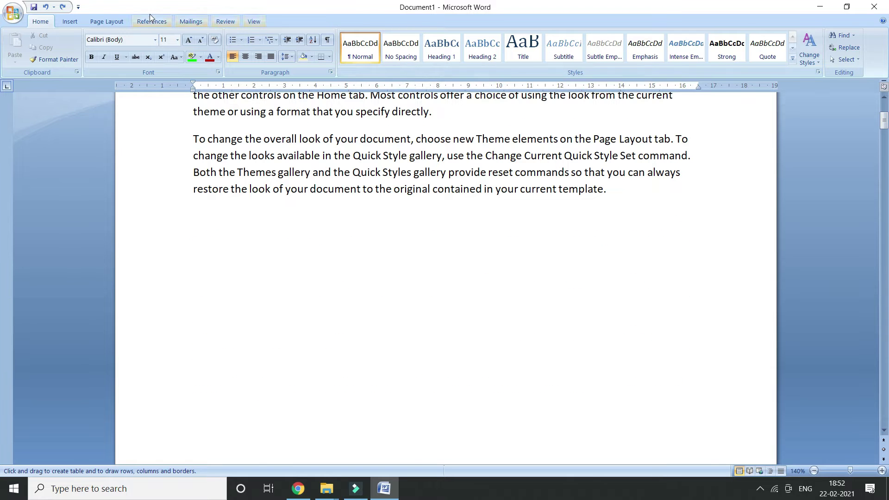
left_click(70, 20)
left_click(93, 57)
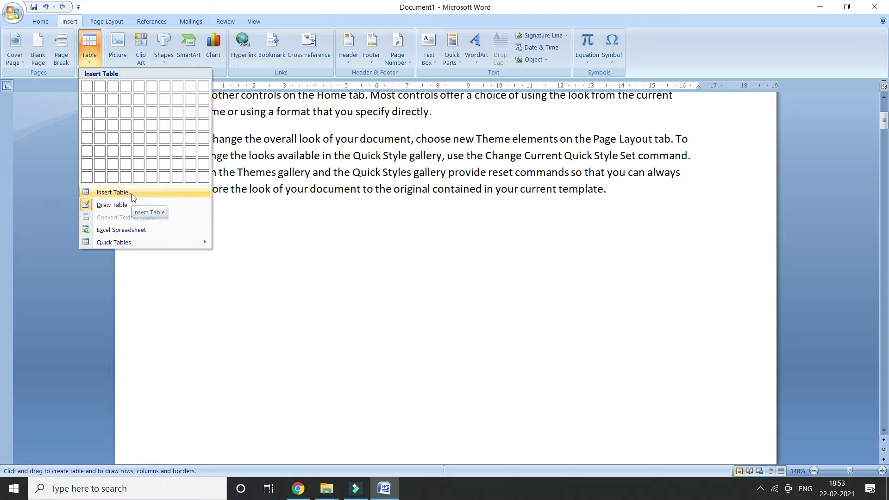
left_click(132, 196)
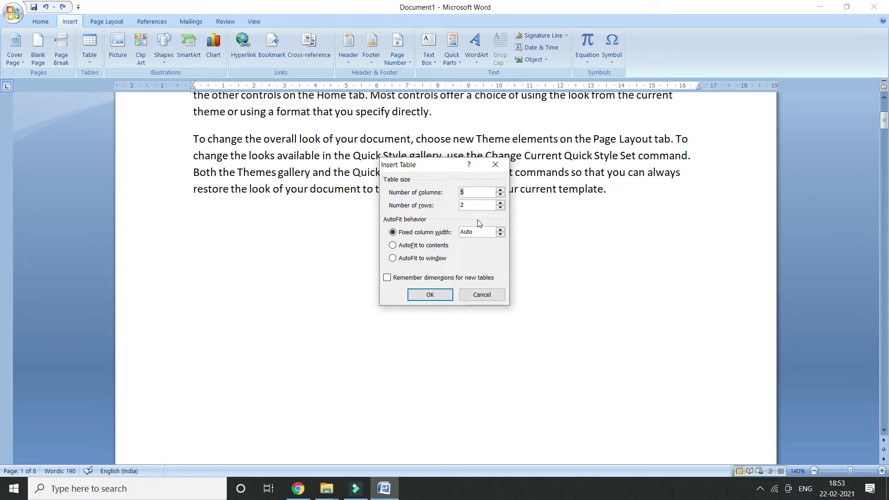
left_click(477, 195)
left_click(430, 294)
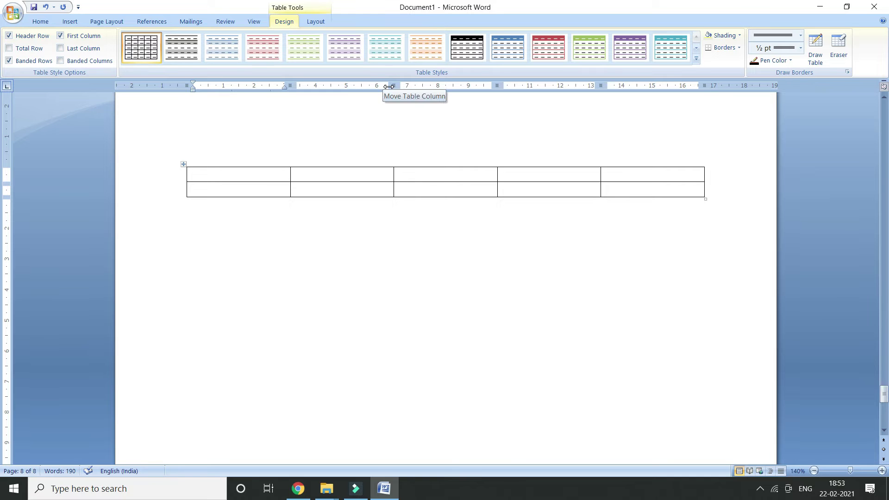
Apply the built-in black grid style with a dark header row, dark first column and grey body to the 5-column table
left_click(697, 61)
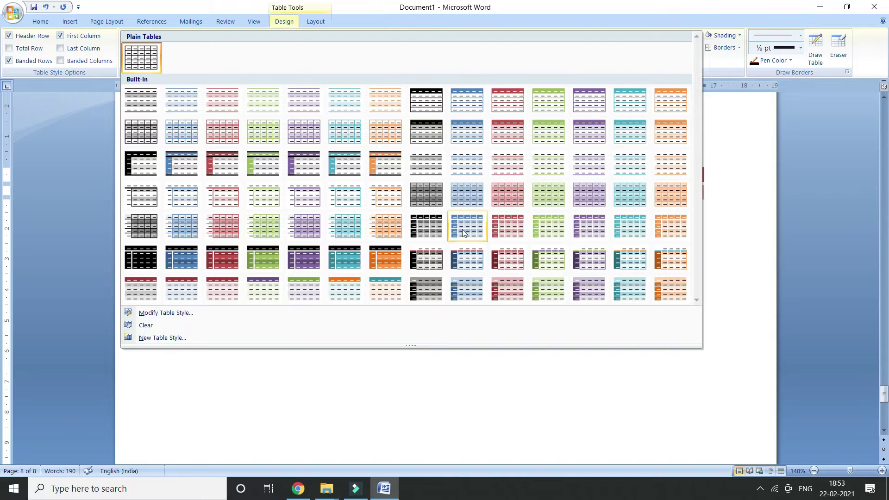
left_click(435, 232)
left_click(475, 266)
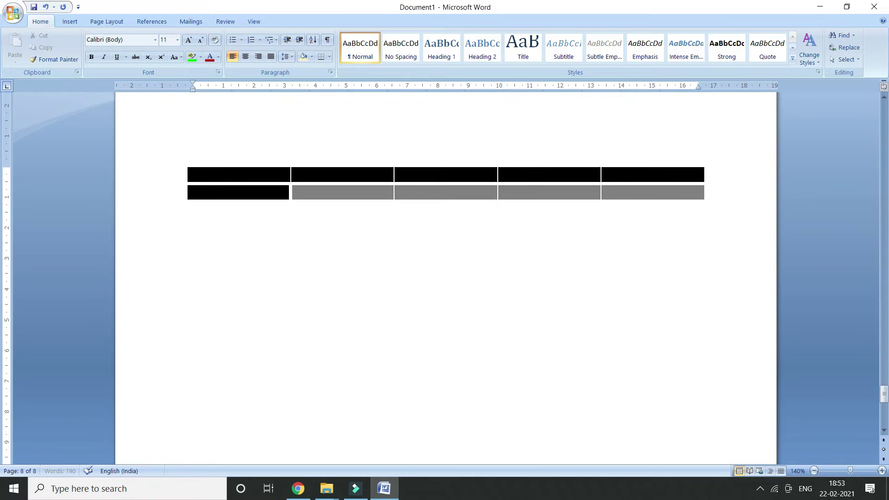
Fill the five header cells of the styled table with vddf, sfdsfsdf, fdsfsdf, fsdf and fdsf
left_click(269, 174)
type("vddf")
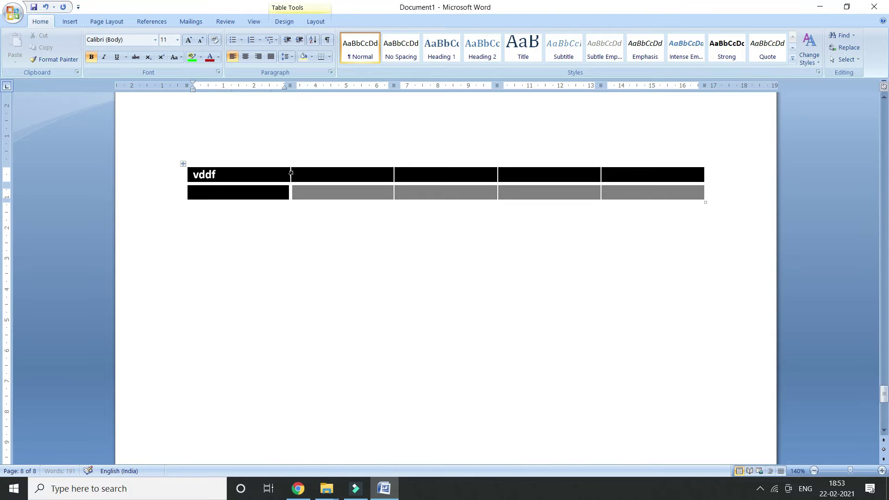
left_click(303, 171)
type("sfdsfsdf")
left_click(420, 173)
type("fdsfsdf")
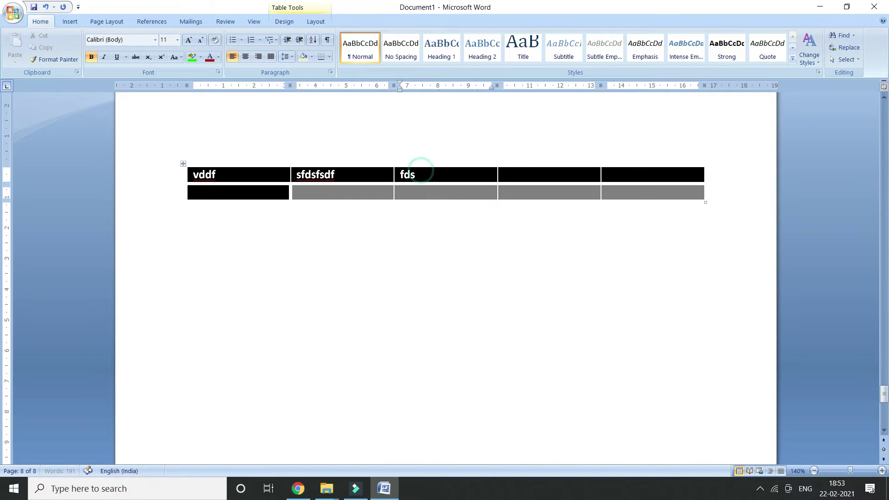
left_click(525, 174)
type("fsdf")
left_click(670, 174)
type("fdsf")
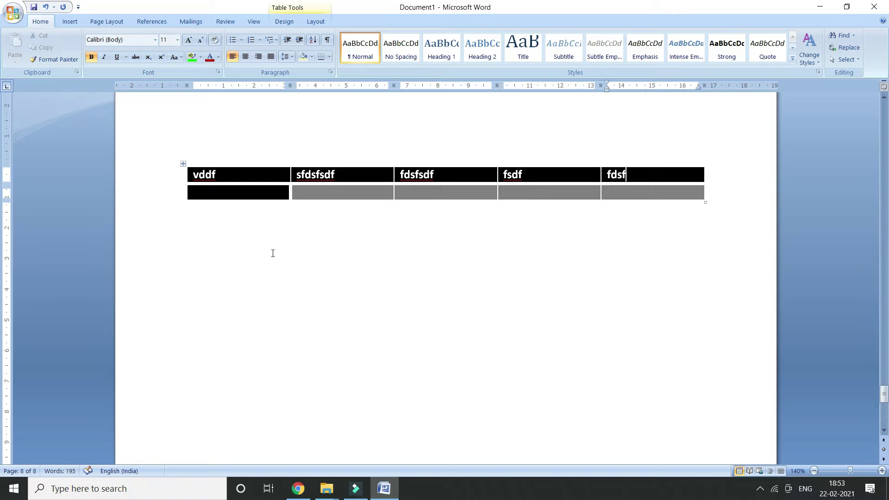
Draw a one-cell table about 16 cm wide in the empty space below the styled table
double_click(233, 264)
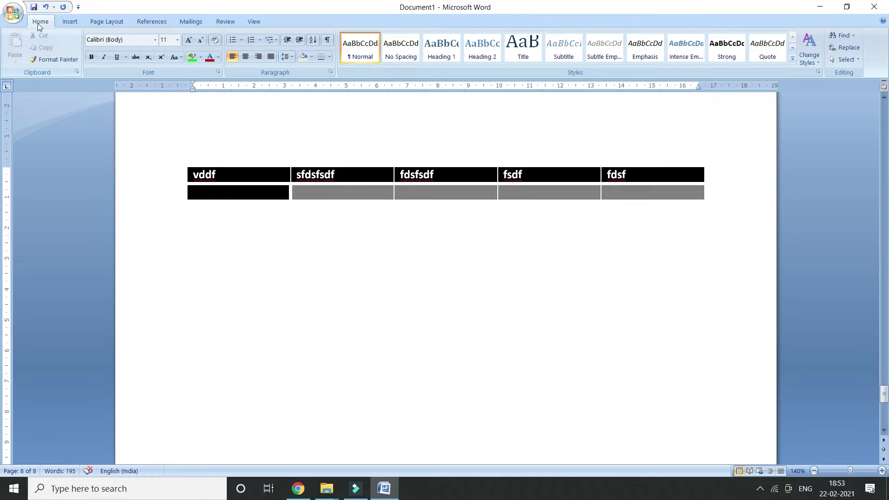
left_click(70, 21)
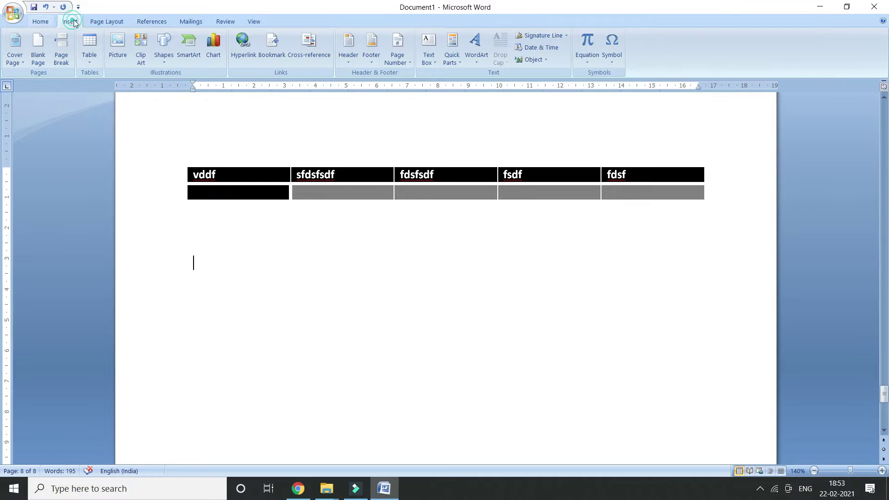
left_click(91, 55)
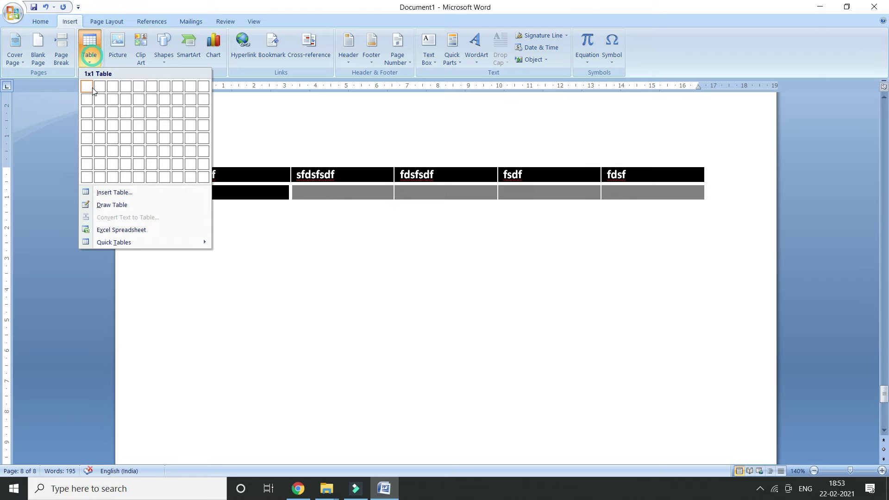
left_click(121, 206)
left_click_drag(197, 238, 611, 344)
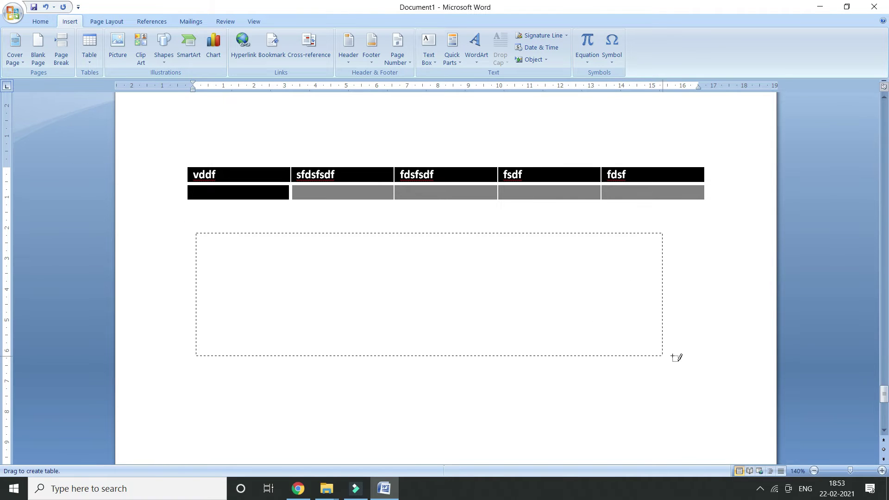
left_click_drag(698, 342, 701, 342)
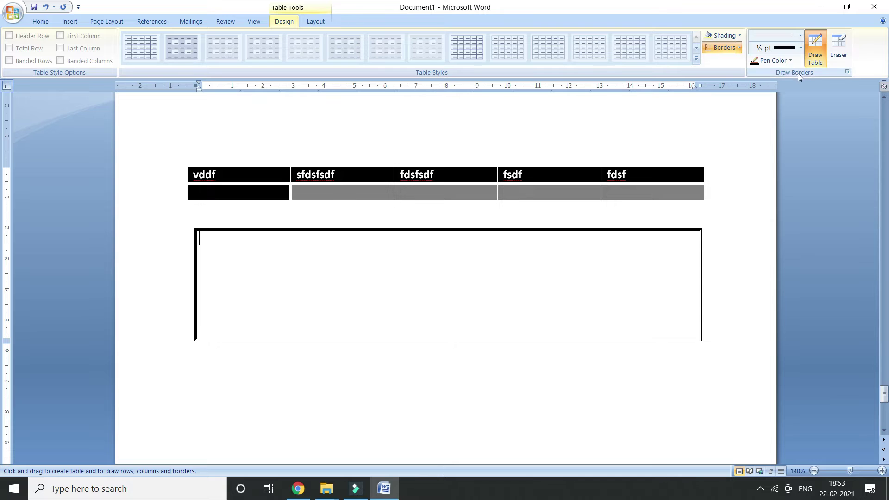
Choose a 3 pt thick-and-thin line style and draw a vertical middle divider and a full-width horizontal divider in the drawn table
left_click(800, 35)
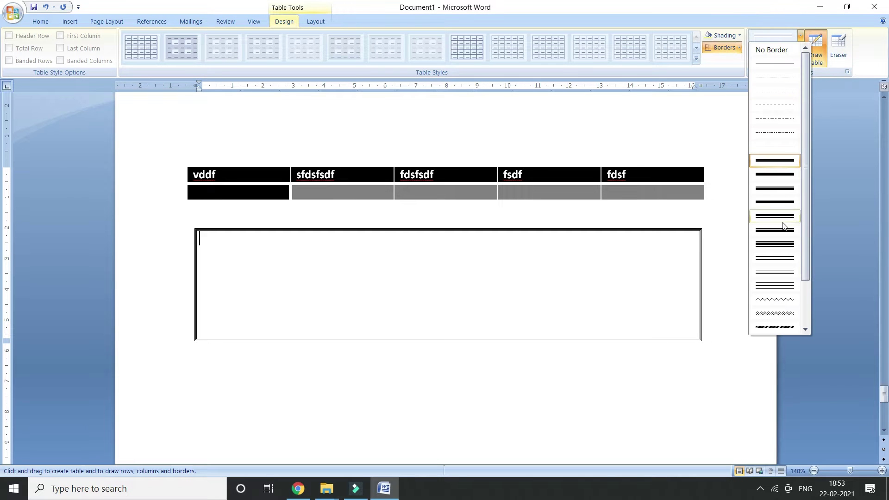
left_click(787, 243)
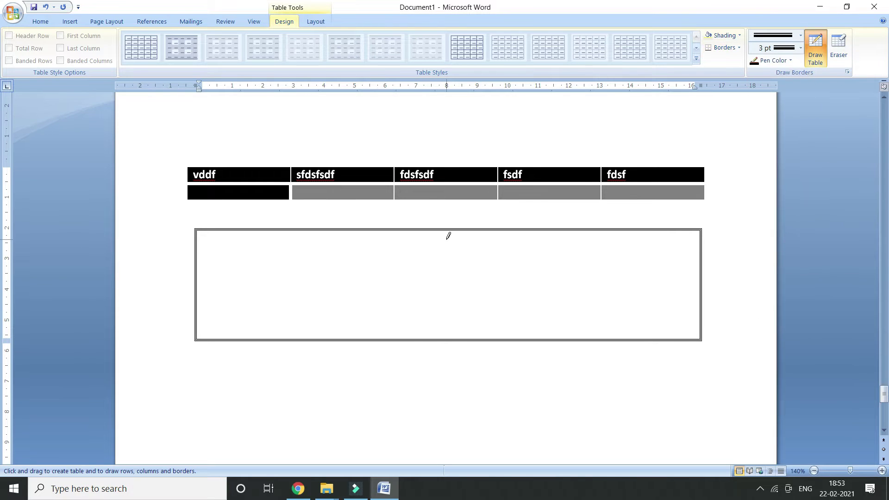
left_click_drag(445, 228, 443, 333)
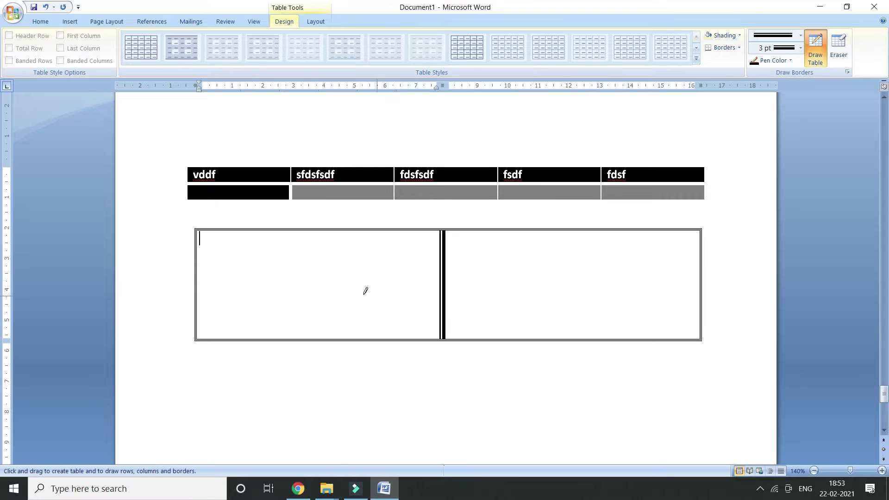
left_click_drag(201, 273, 667, 273)
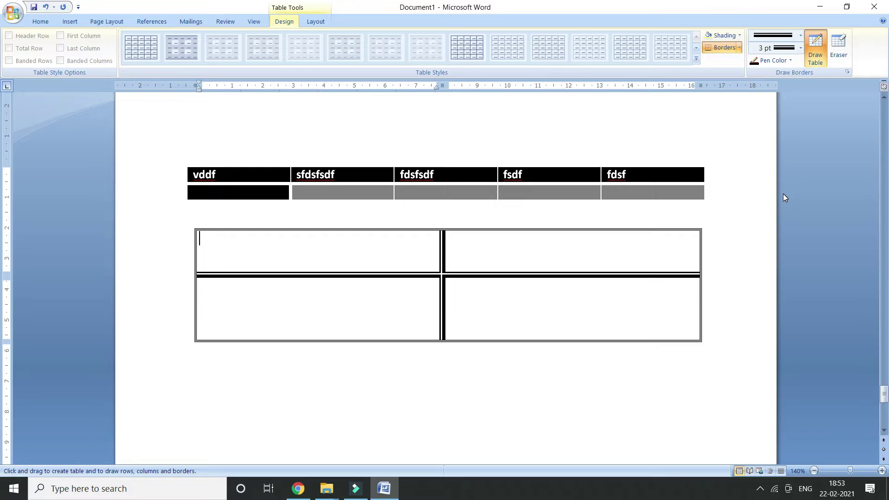
Set the pen weight to ¾ pt and draw a full-height vertical divider through the drawn table's right half
left_click(800, 48)
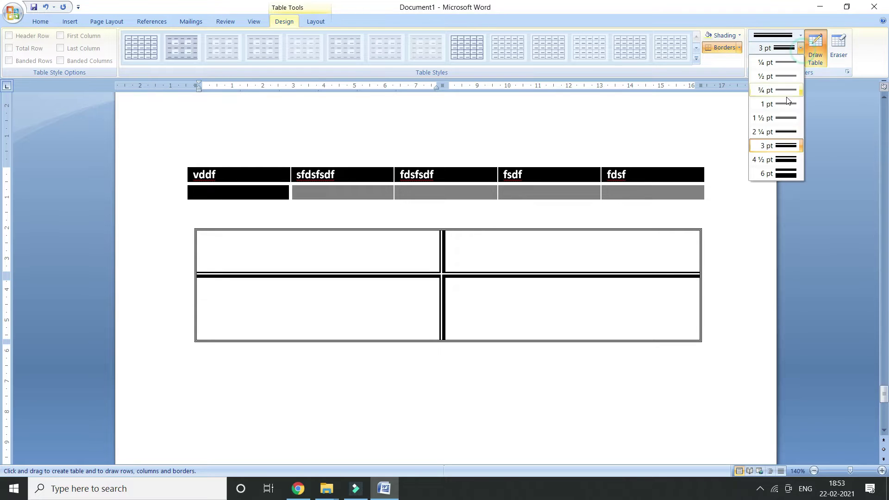
left_click(786, 91)
left_click_drag(550, 233, 550, 340)
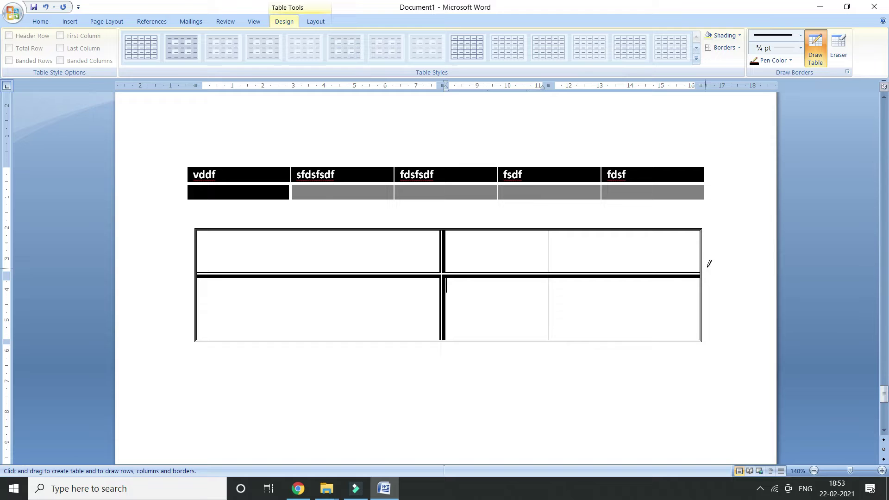
Set the pen color to red and draw a vertical divider in the last column plus horizontal dividers splitting both rows
left_click(792, 60)
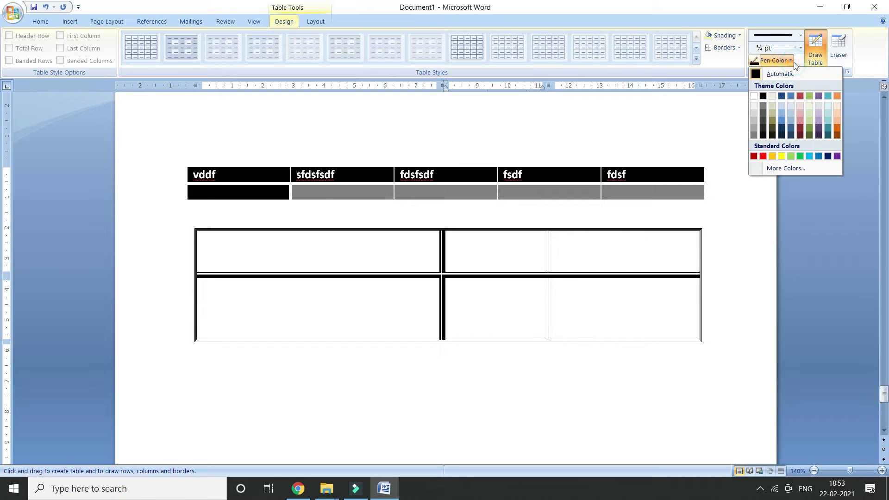
left_click(763, 156)
left_click_drag(638, 234, 637, 340)
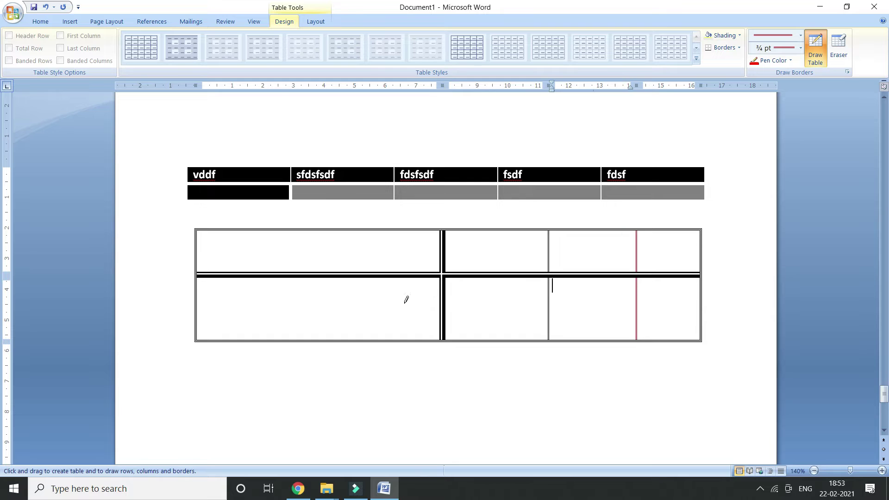
mouse_move(207, 309)
left_mouse_down()
mouse_move(199, 311)
mouse_move(773, 304)
mouse_move(704, 297)
left_mouse_up()
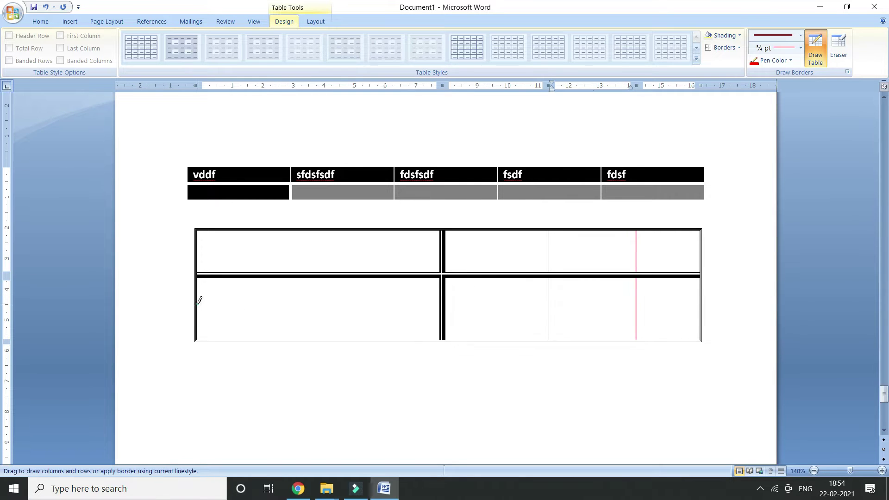
left_click_drag(199, 302, 599, 303)
left_click_drag(706, 309, 705, 307)
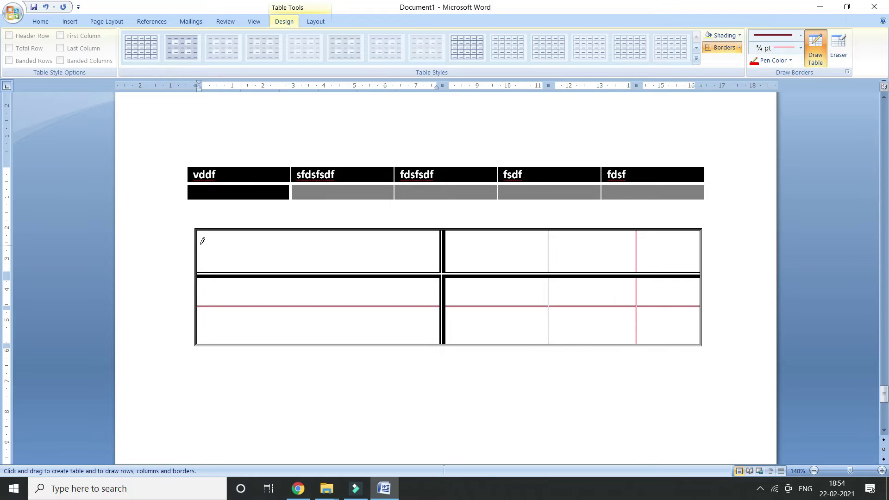
left_click_drag(202, 240, 700, 243)
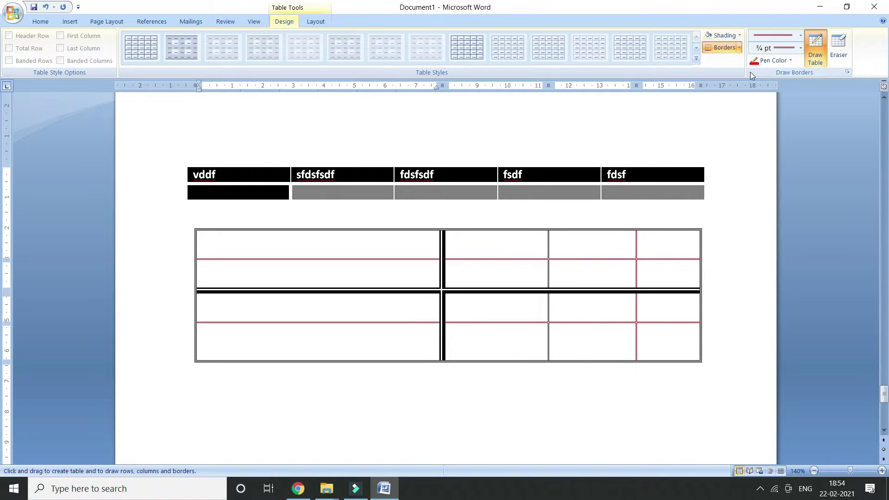
Erase the red horizontal dividers in the second and third columns of the drawn table, in both the upper and lower halves
left_click(847, 56)
left_click(570, 252)
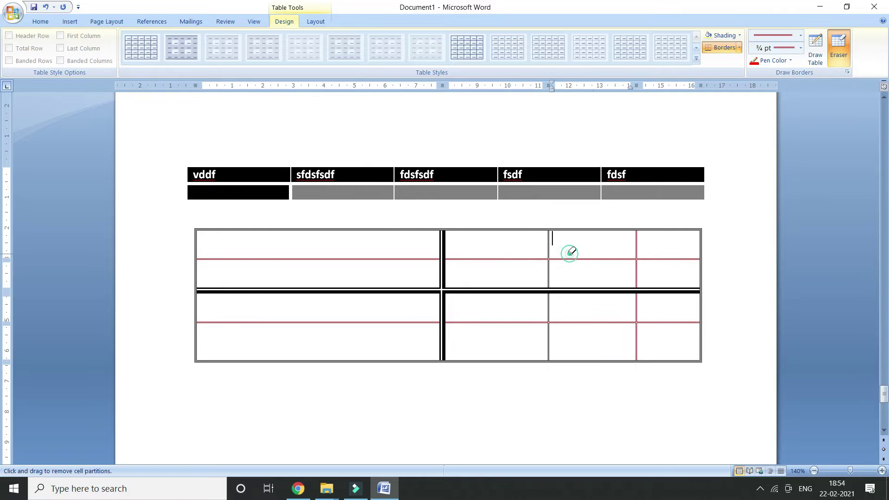
left_click(570, 258)
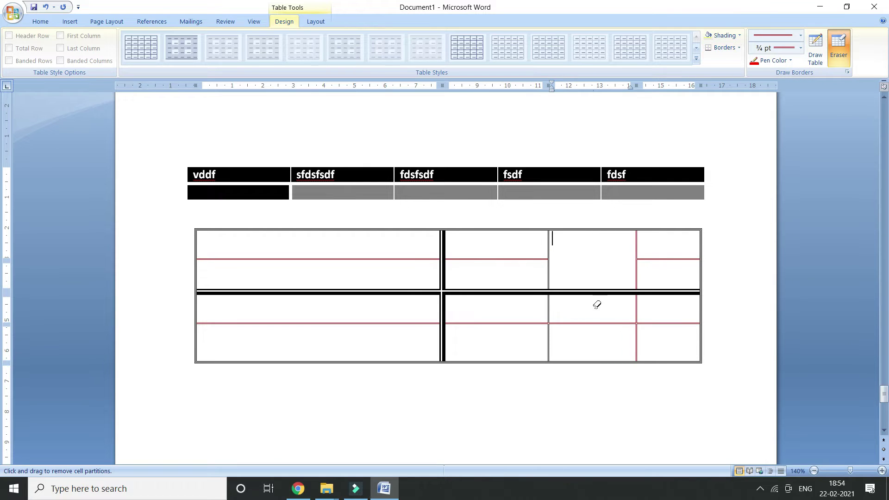
left_click(588, 322)
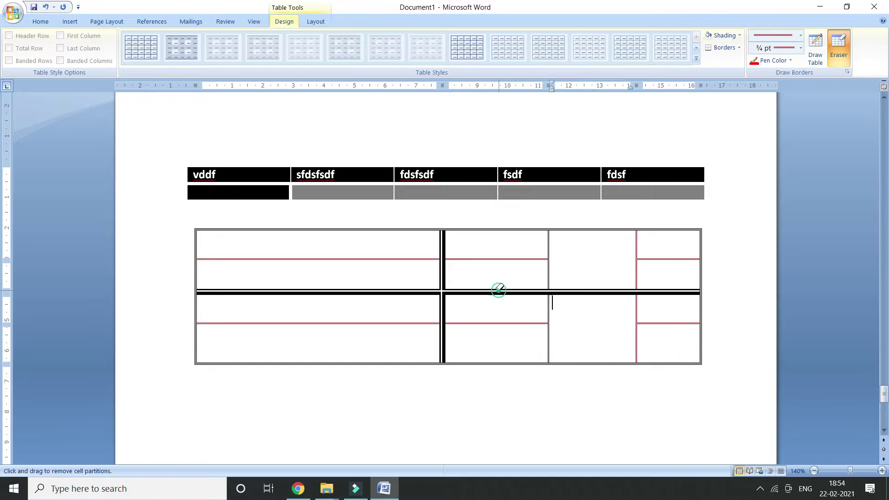
left_click(490, 290)
left_click(490, 292)
left_click_drag(496, 287, 497, 287)
left_click(493, 321)
left_click(494, 321)
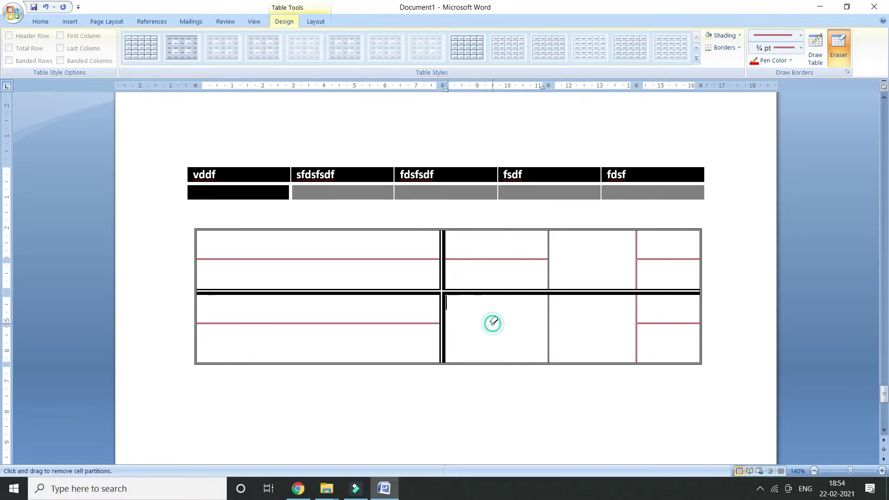
left_click(498, 257)
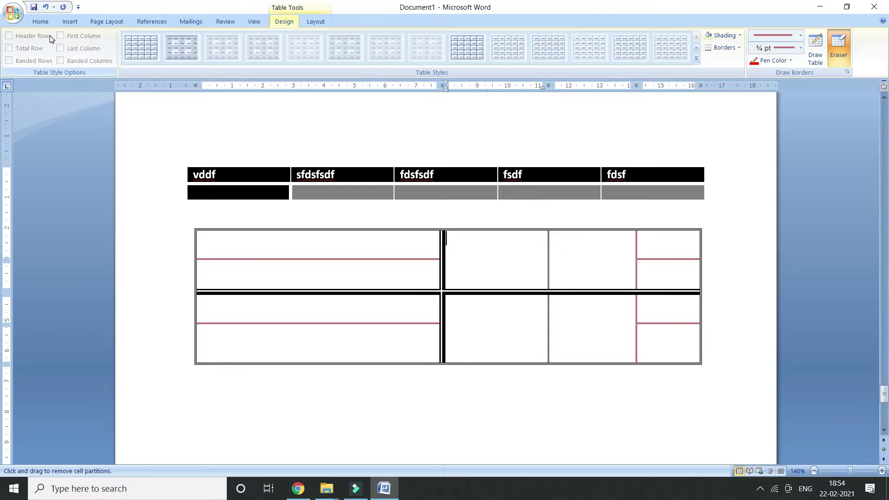
left_click(250, 389)
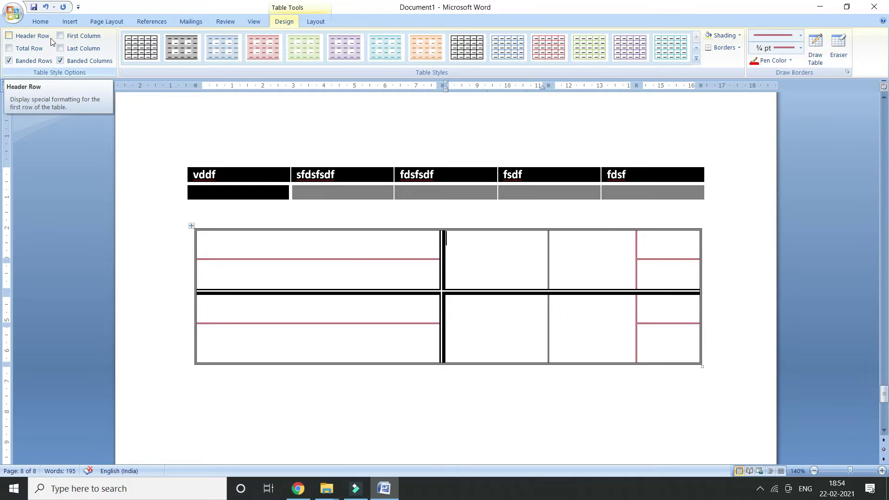
Insert the Indian flag drawing from the Desktop folder on the line below the drawn table
left_click(68, 21)
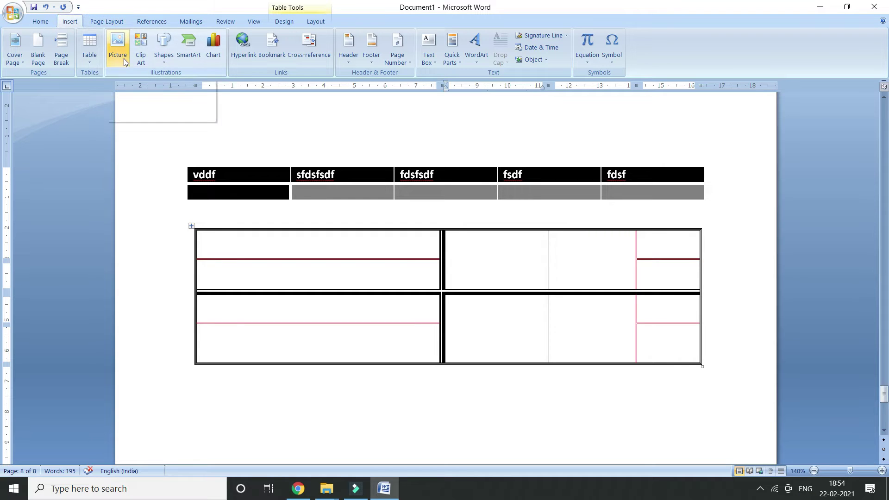
scroll(286, 298, "down", 5)
left_click(285, 207)
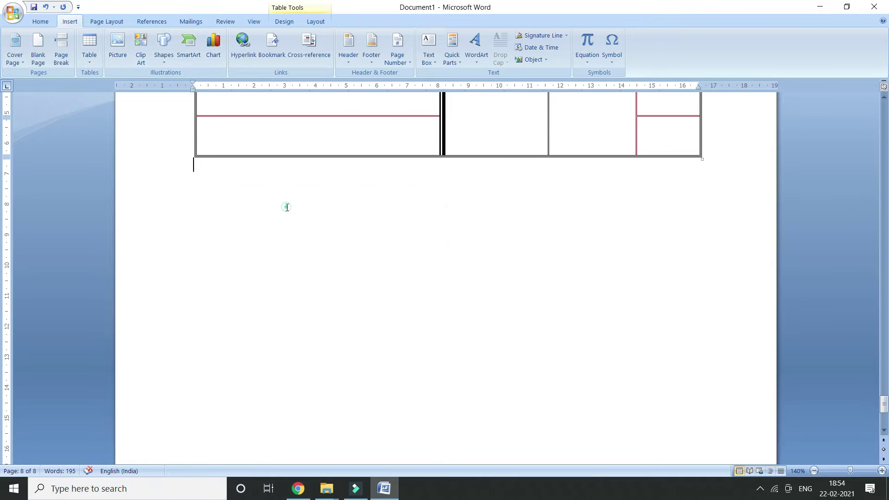
scroll(286, 207, "down", 6)
scroll(269, 200, "up", 10)
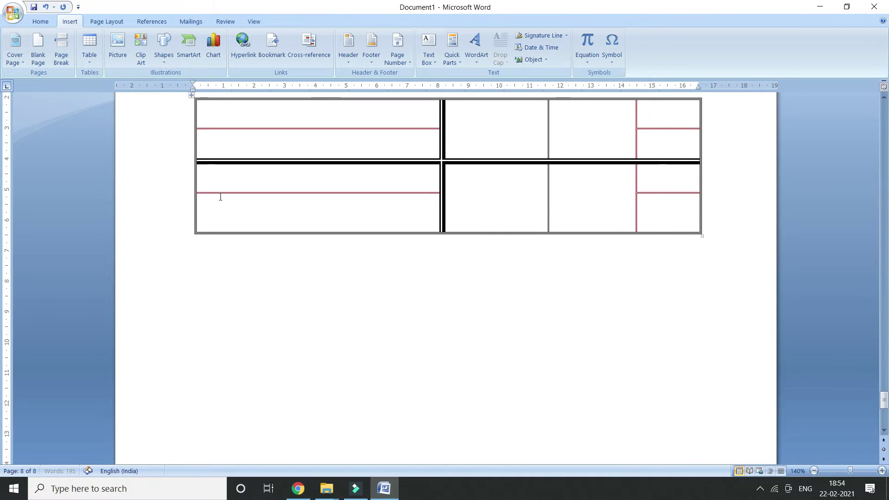
left_click(119, 49)
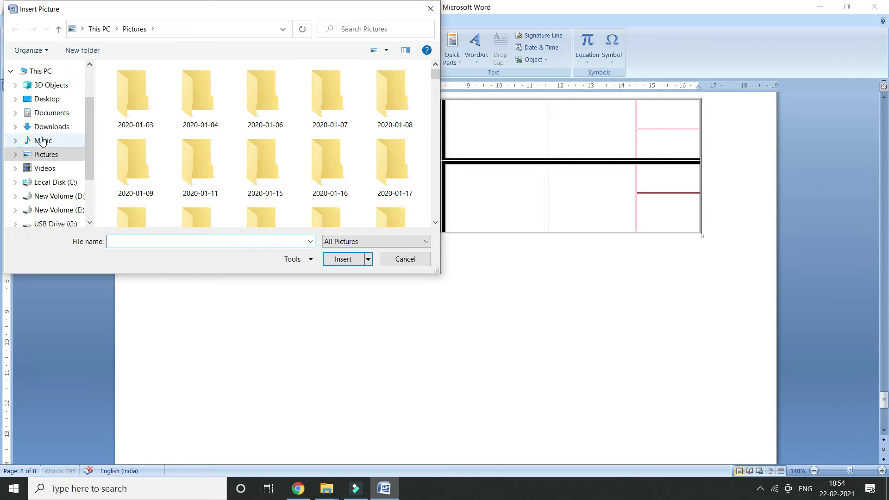
left_click(49, 98)
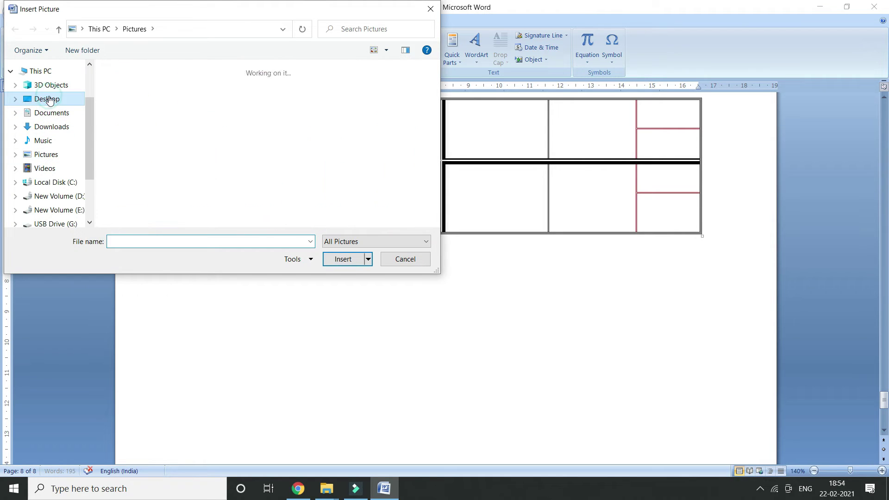
left_click(271, 107)
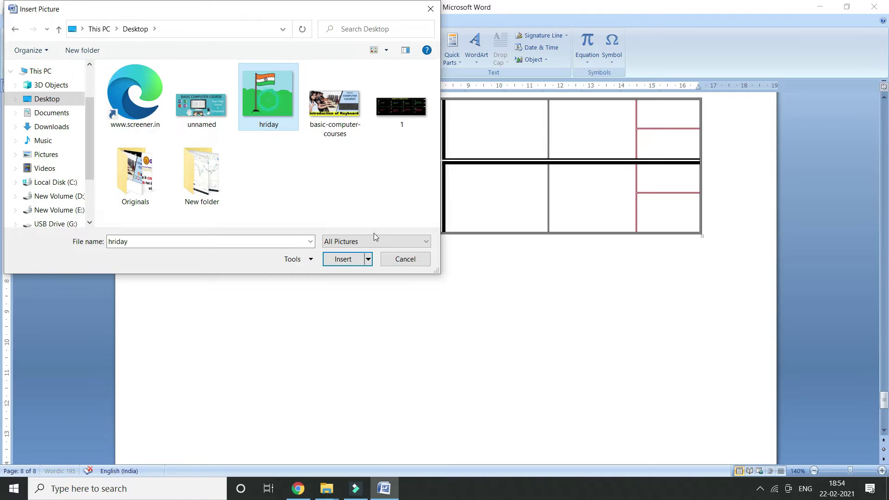
left_click(345, 259)
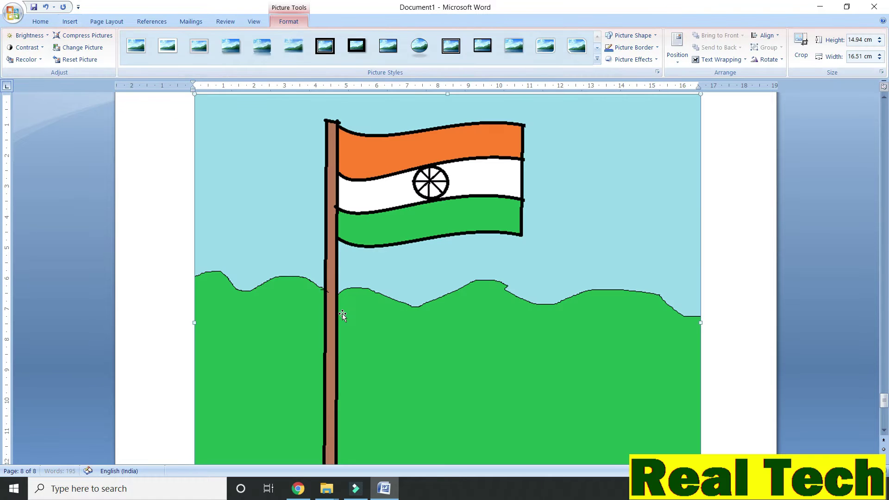
scroll(480, 287, "down", 5)
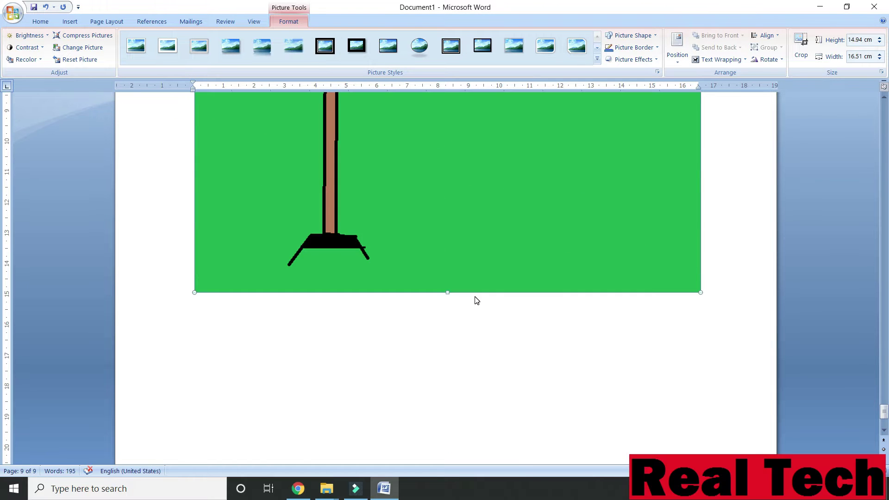
Set the contrast of the inserted flag picture to +20 %
scroll(475, 299, "up", 10)
scroll(476, 301, "down", 8)
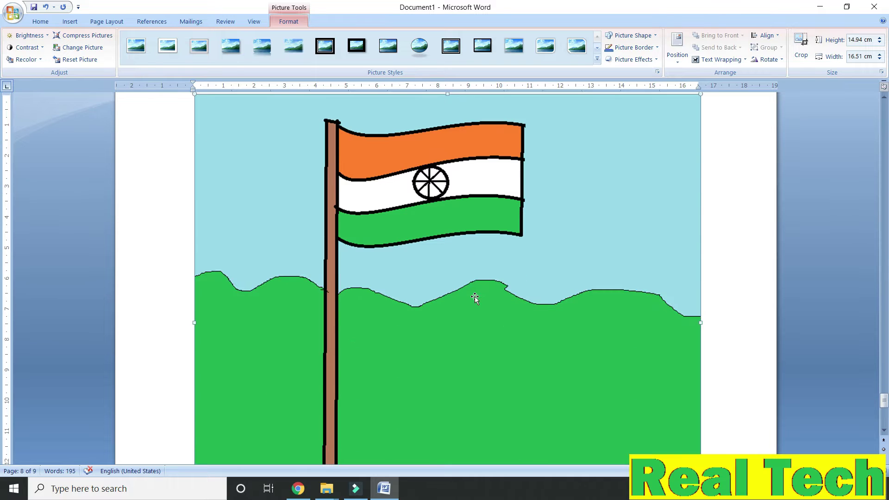
scroll(475, 296, "up", 7)
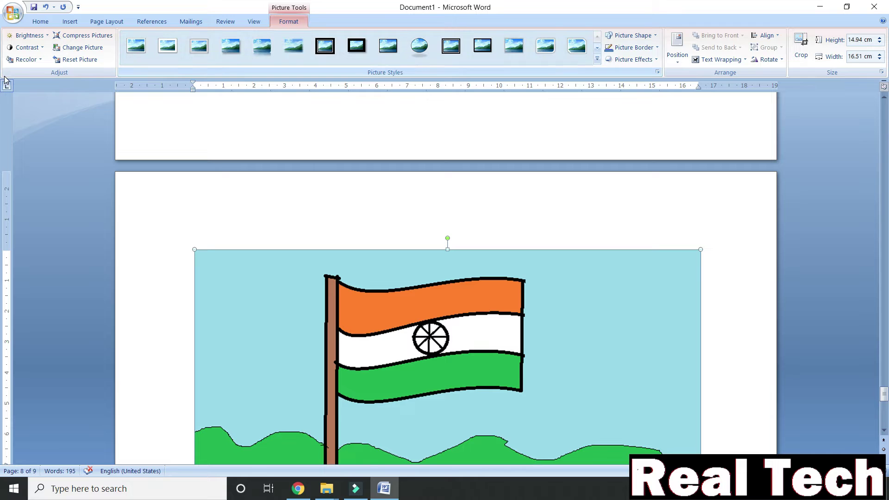
left_click(29, 36)
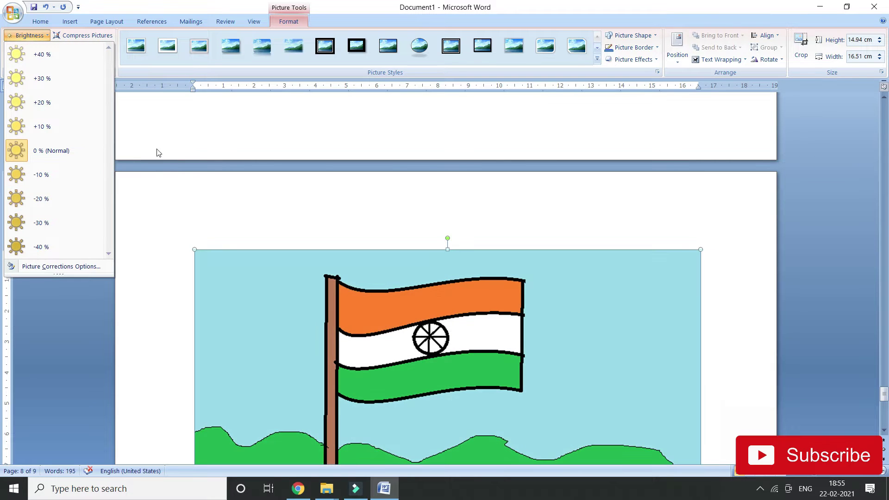
left_click(27, 47)
left_click(27, 47)
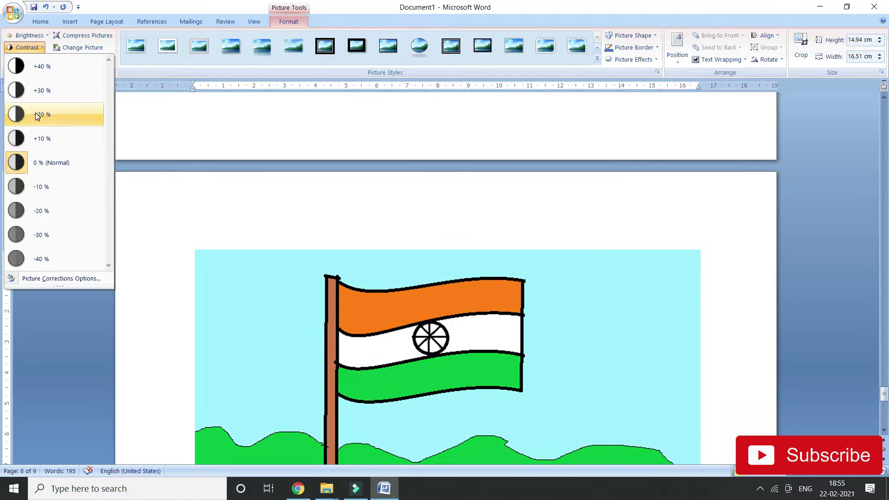
left_click(35, 113)
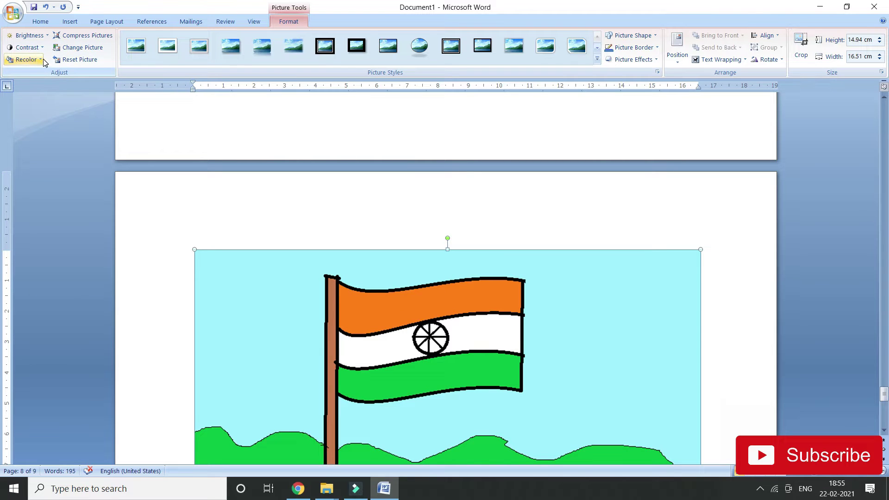
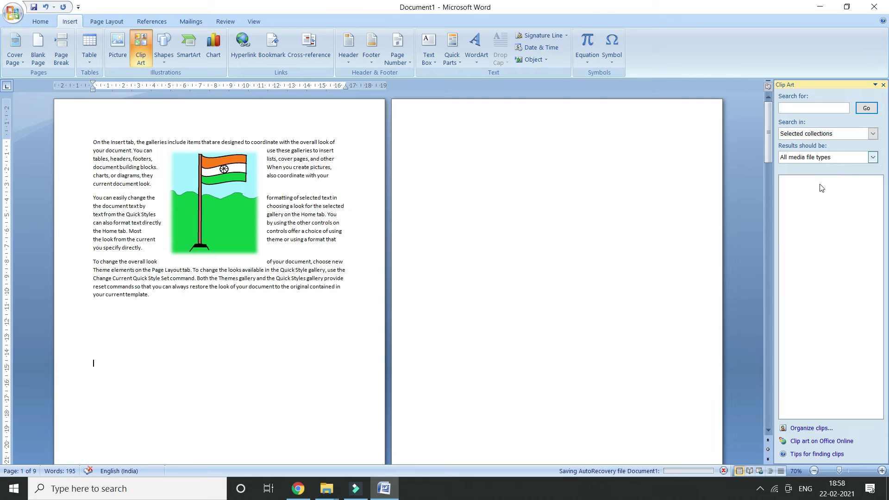
Search the selected clip art collections for "tree", declining to include additional images from Microsoft Office Online
left_click(820, 133)
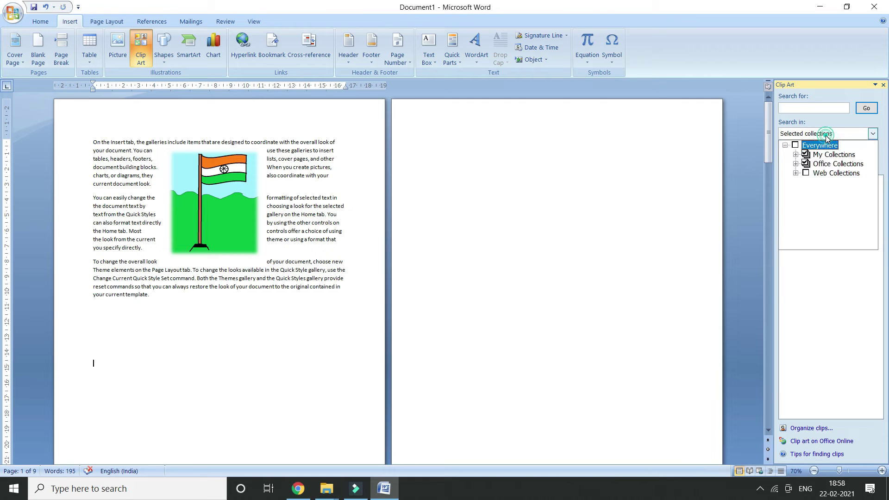
left_click(829, 273)
left_click(809, 110)
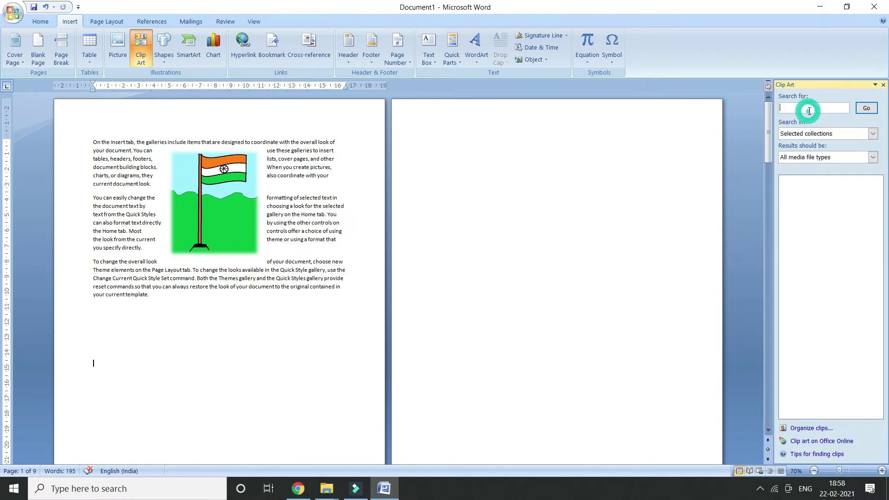
type("tree")
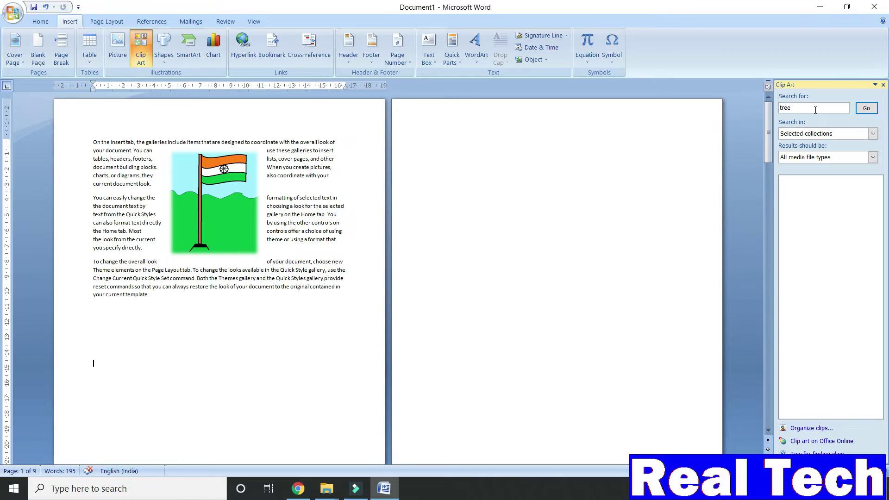
left_click(867, 108)
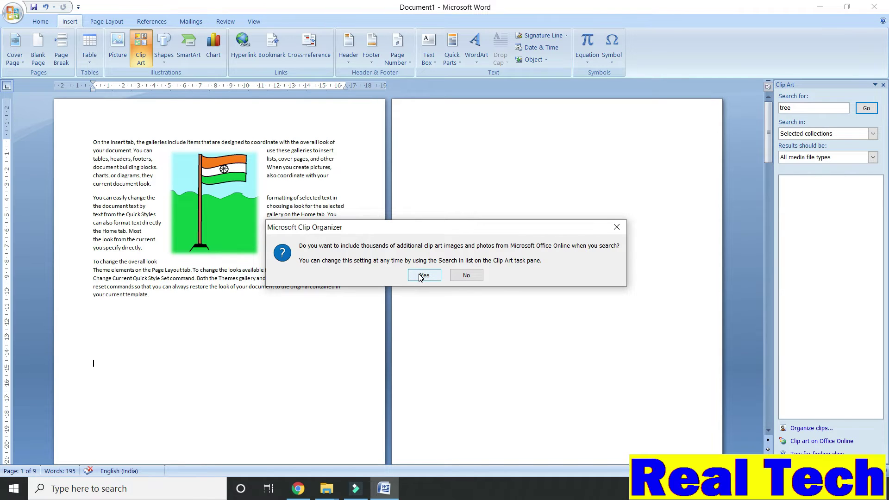
left_click(467, 276)
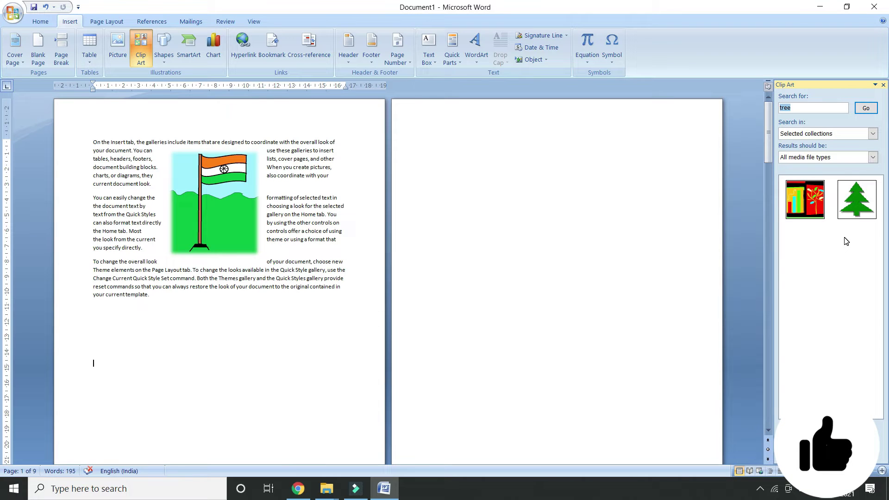
Insert the green fir tree clip on the first page and move it up to just below the last paragraph
left_click(856, 207)
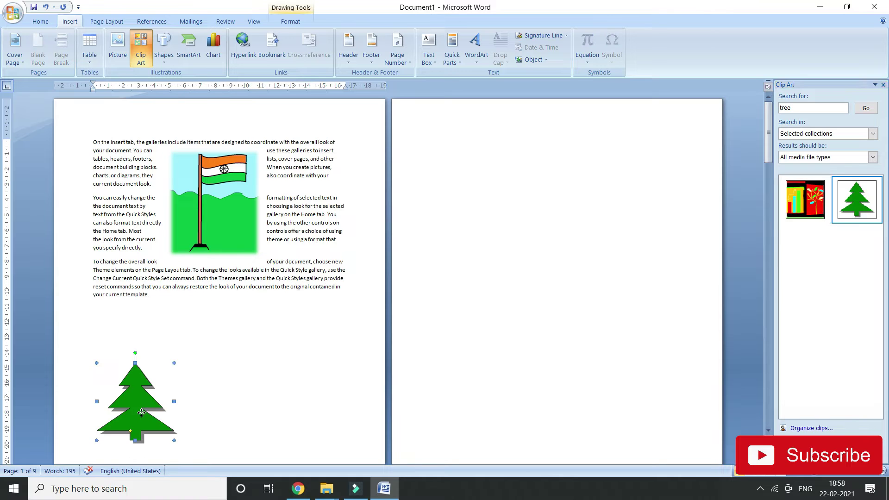
left_click_drag(141, 411, 144, 389)
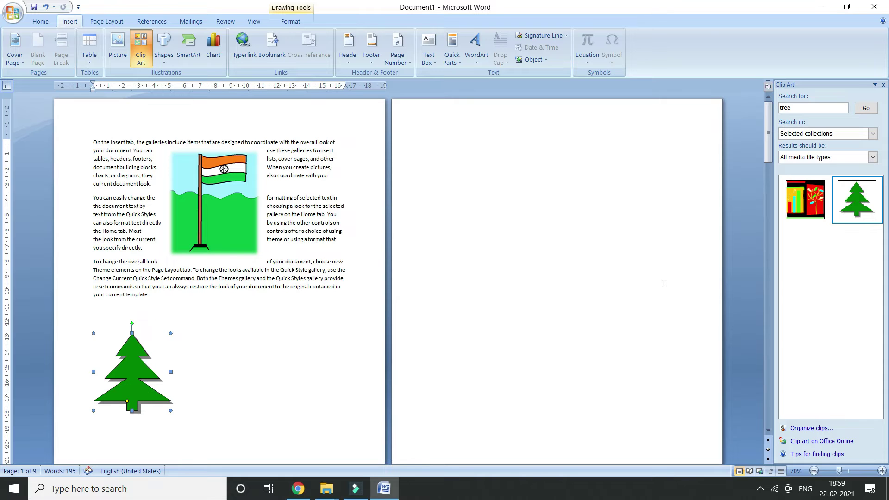
left_click(139, 46)
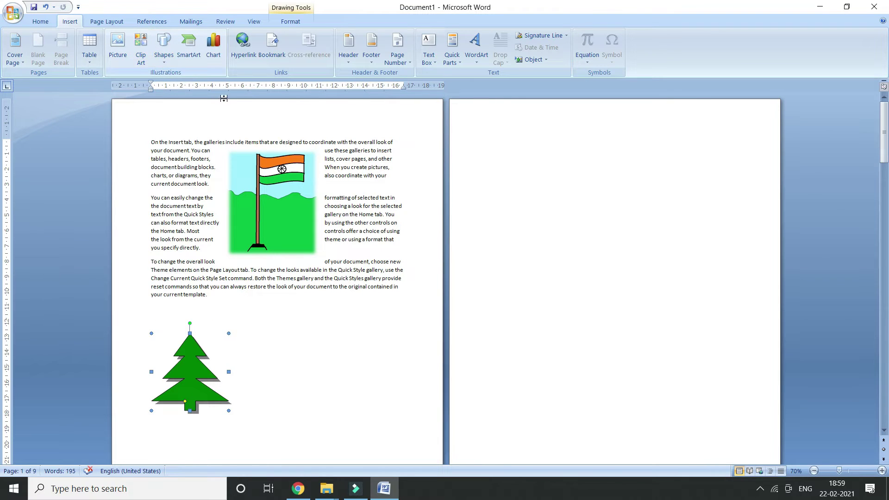
left_click(142, 65)
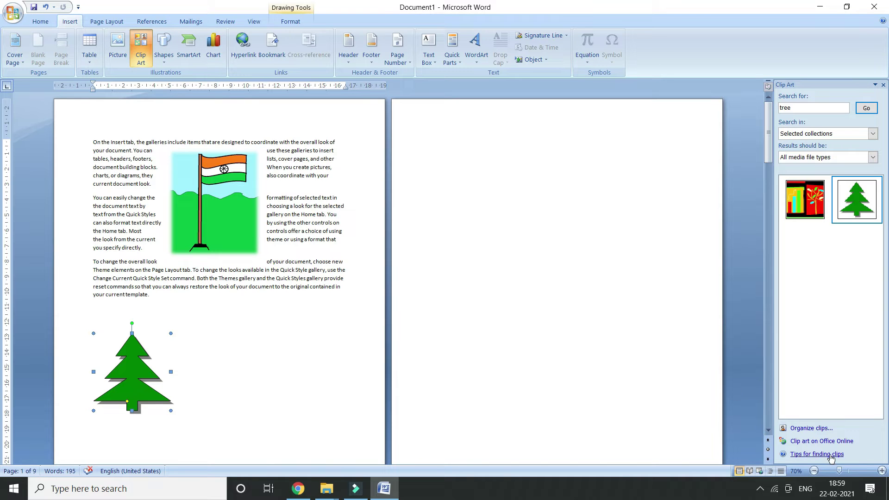
Draw a Moon shape about 6.17 cm high and 7.89 cm wide near the top of the blank second page
left_click(164, 46)
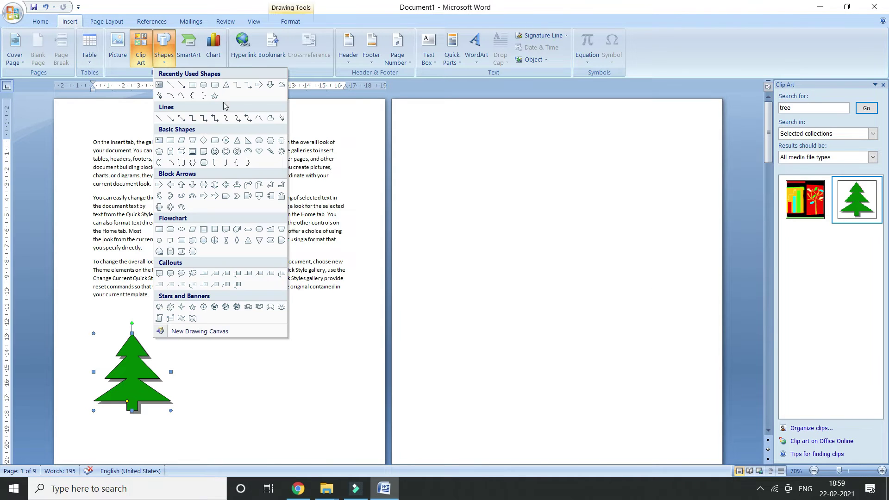
left_click(167, 164)
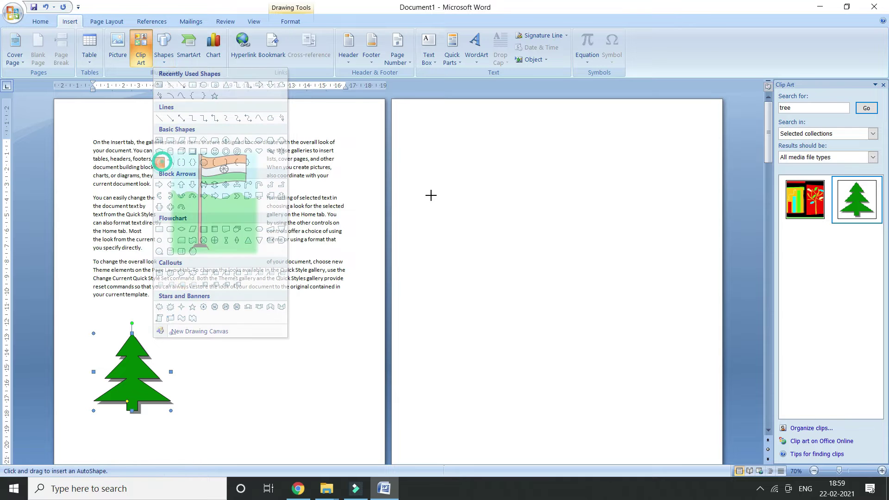
mouse_move(492, 155)
left_mouse_down()
mouse_move(596, 203)
mouse_move(612, 249)
left_mouse_up()
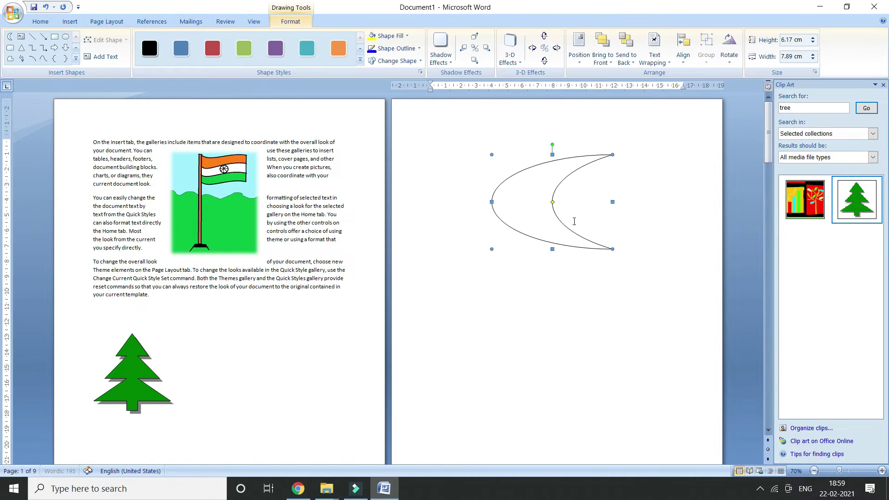
right_click(532, 204)
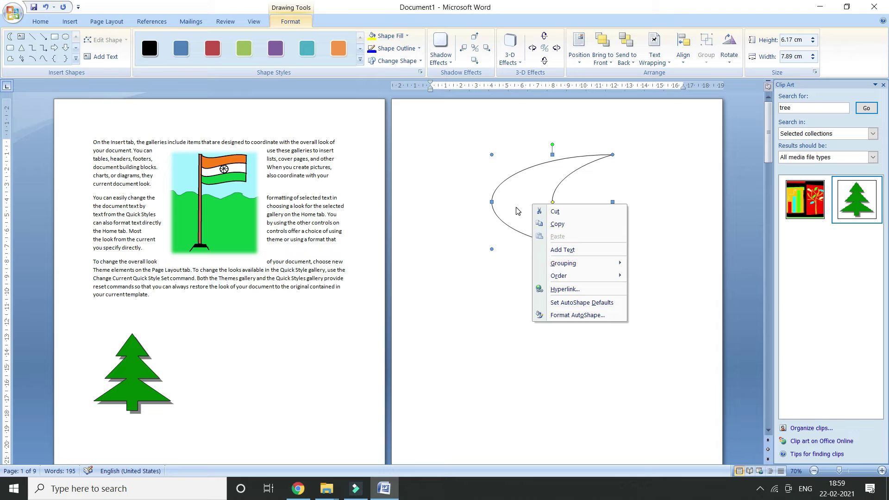
left_click(516, 207)
Rotate the moon shape 90° clockwise and raise its inner curve to make the crescent thinner
left_click_drag(553, 144, 642, 199)
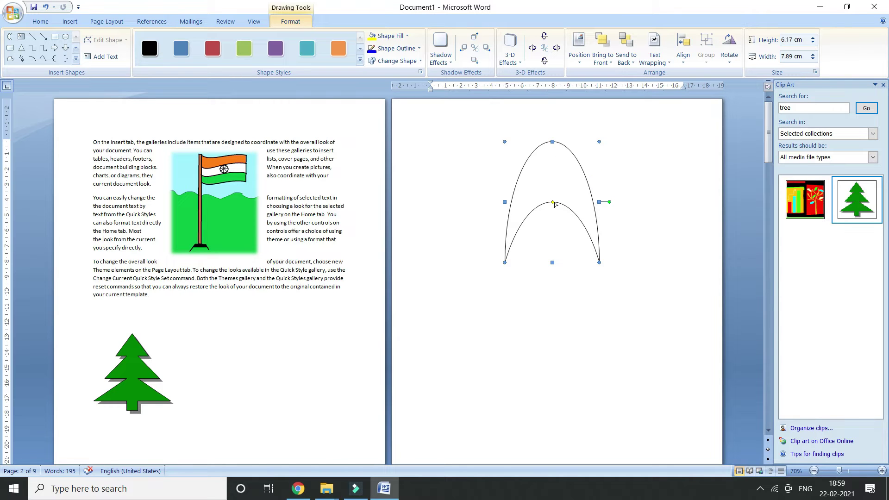
scroll(554, 206, "up", 8)
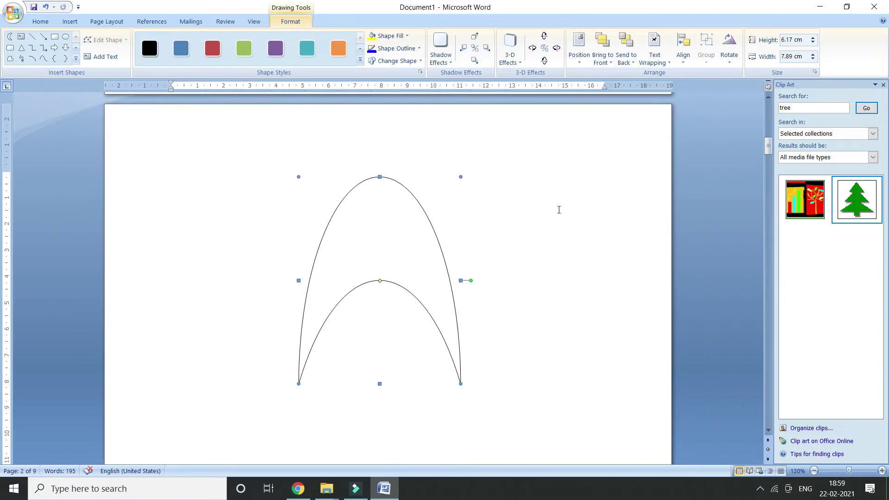
scroll(410, 251, "up", 3)
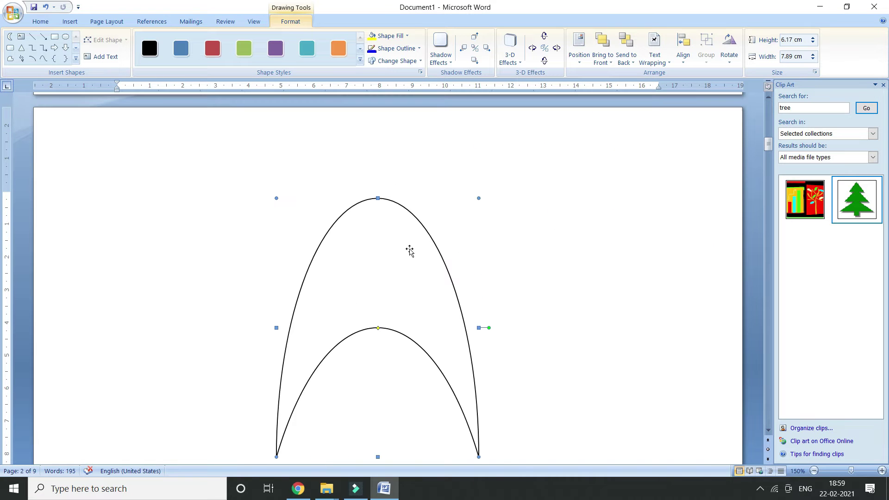
left_click_drag(378, 329, 384, 240)
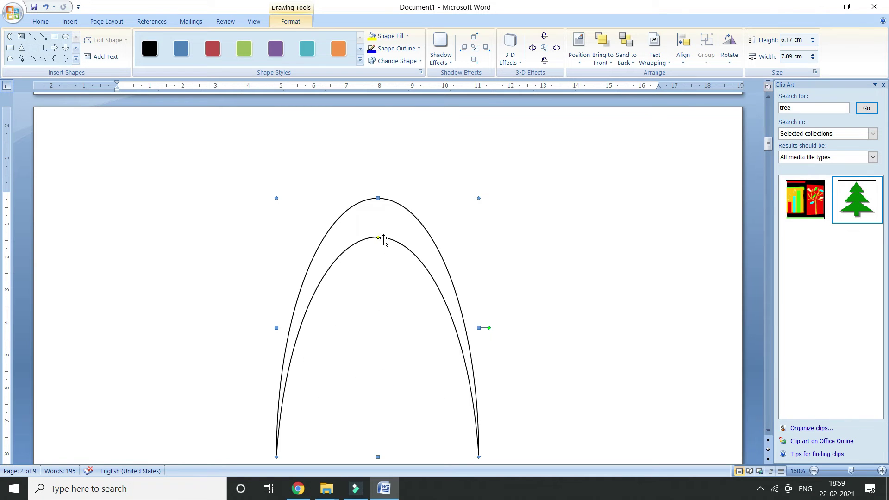
Shrink the moon shape to about 3.32 cm wide and rotate it further clockwise so the crescent bulges toward the lower right
left_click_drag(379, 198, 379, 328)
scroll(464, 304, "down", 2)
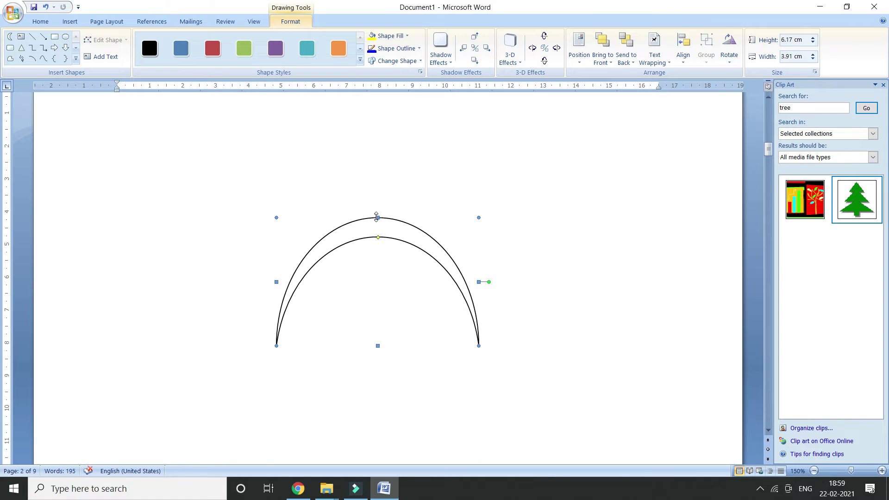
left_click_drag(379, 217, 378, 237)
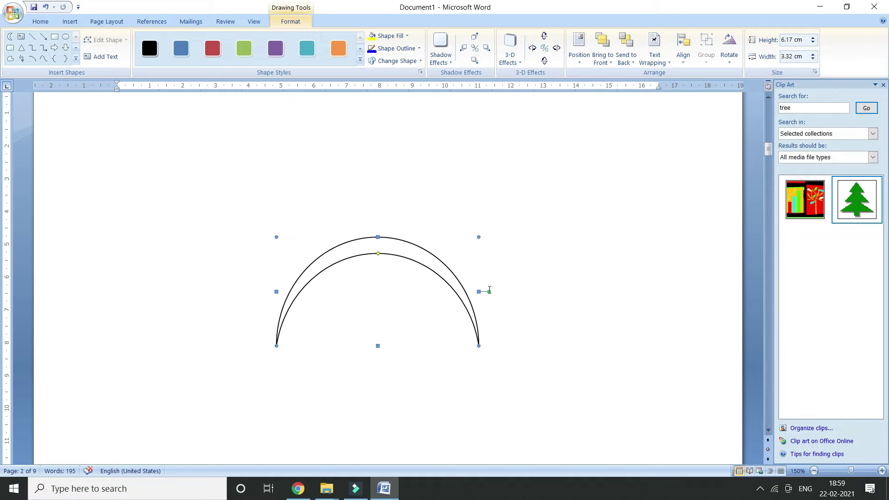
left_click_drag(488, 292, 345, 360)
left_click(597, 292)
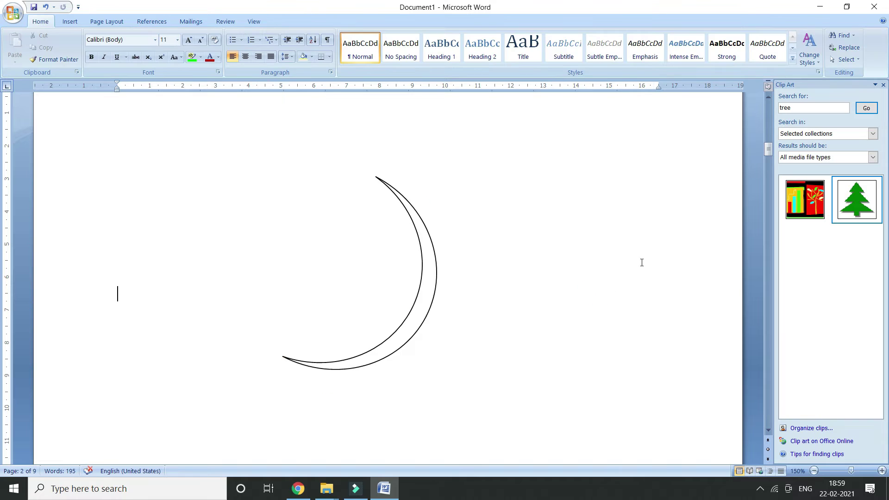
scroll(662, 256, "down", 1)
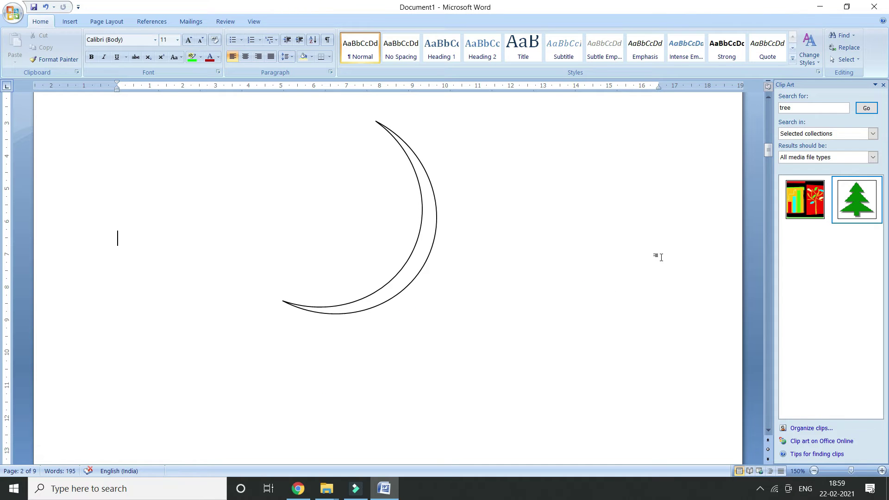
scroll(602, 255, "up", 1)
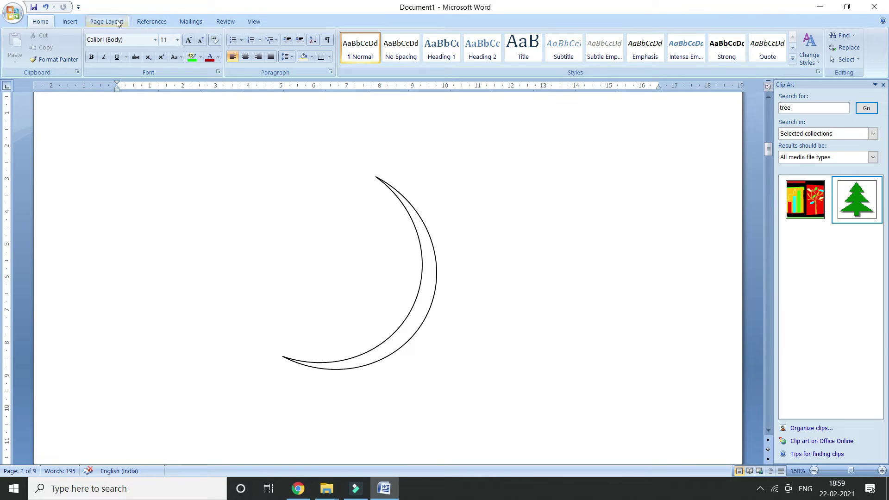
left_click(69, 23)
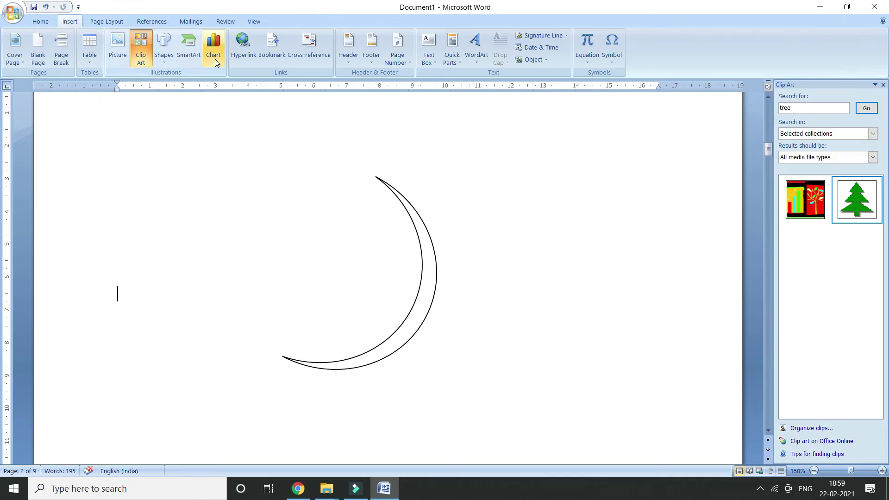
left_click(184, 51)
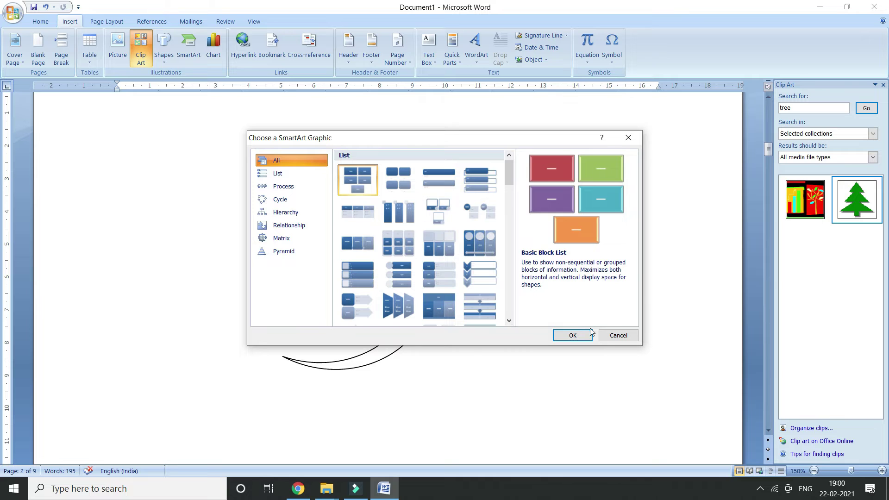
left_click(609, 338)
Place the insertion point in the blank area below the moon shape on the second page
scroll(350, 272, "down", 5)
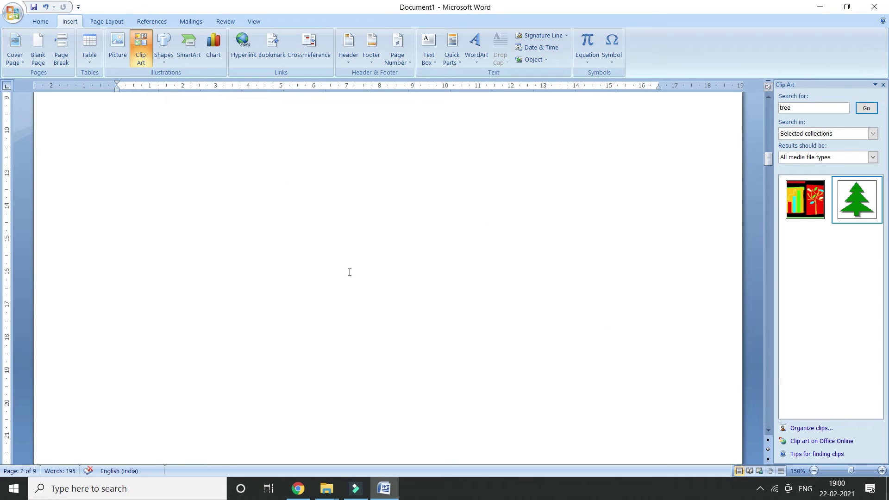
left_click(257, 250)
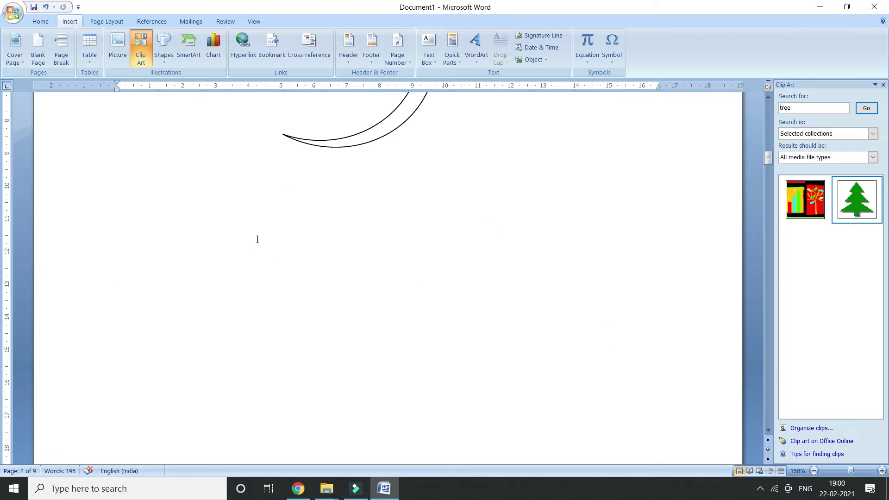
scroll(234, 192, "up", 4)
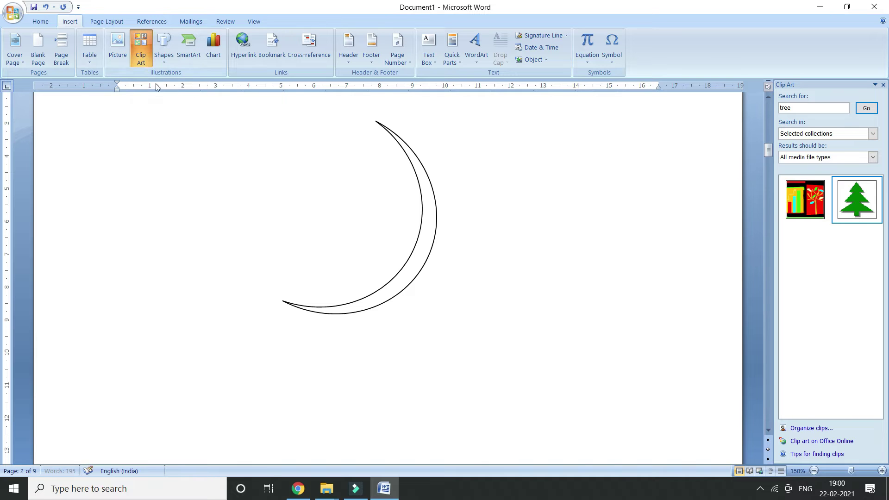
scroll(189, 143, "down", 5)
Browse the SmartArt layouts, including the List, Process, Cycle, Hierarchy and Relationship categories, and return to the full list
left_click(191, 56)
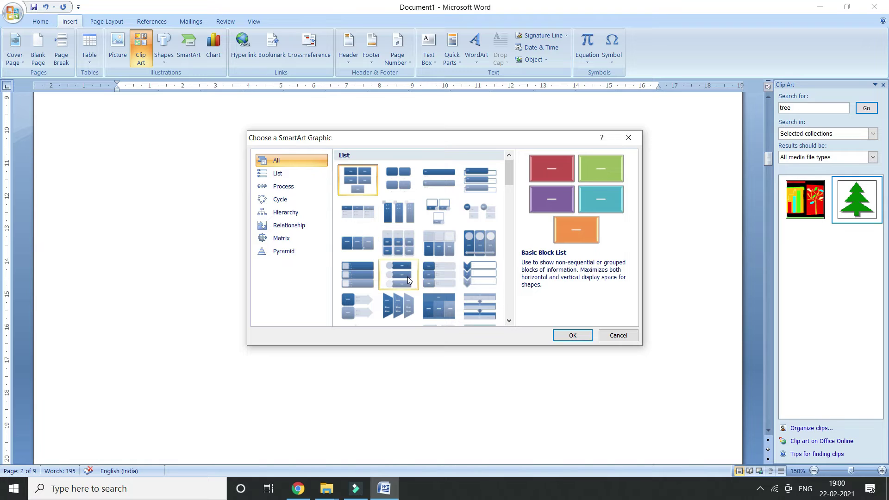
scroll(463, 264, "down", 6)
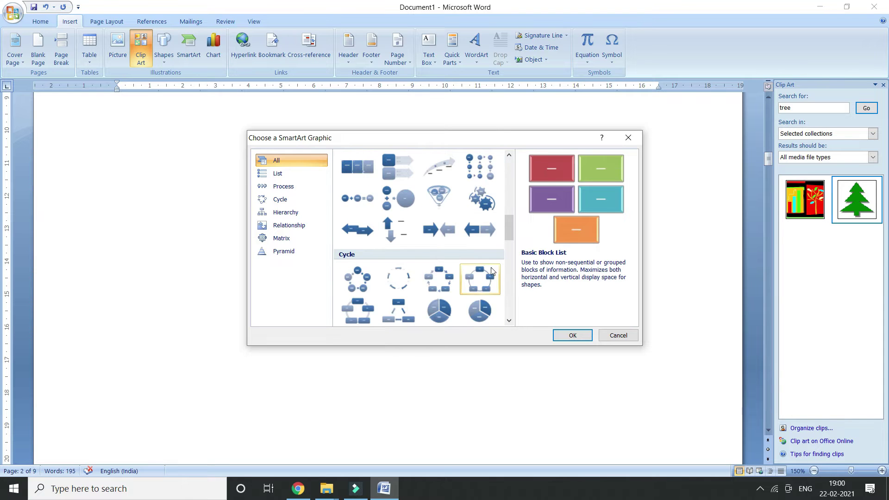
scroll(463, 273, "down", 5)
scroll(425, 271, "down", 4)
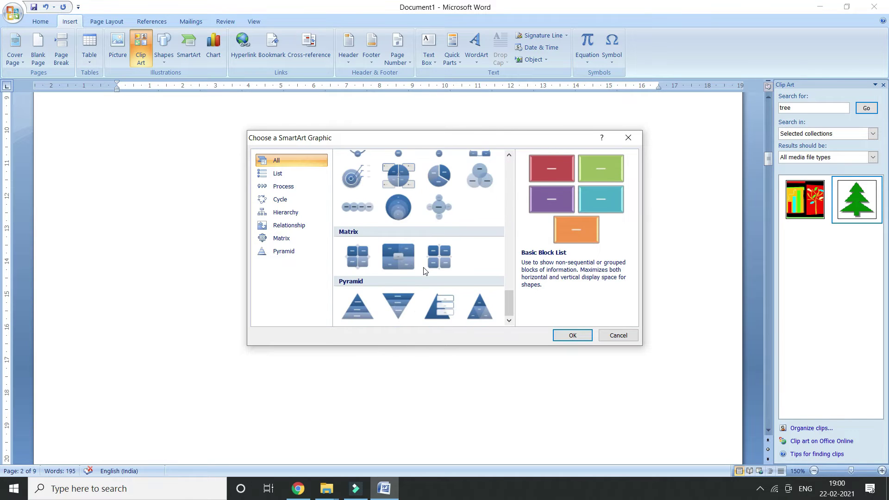
scroll(424, 270, "up", 15)
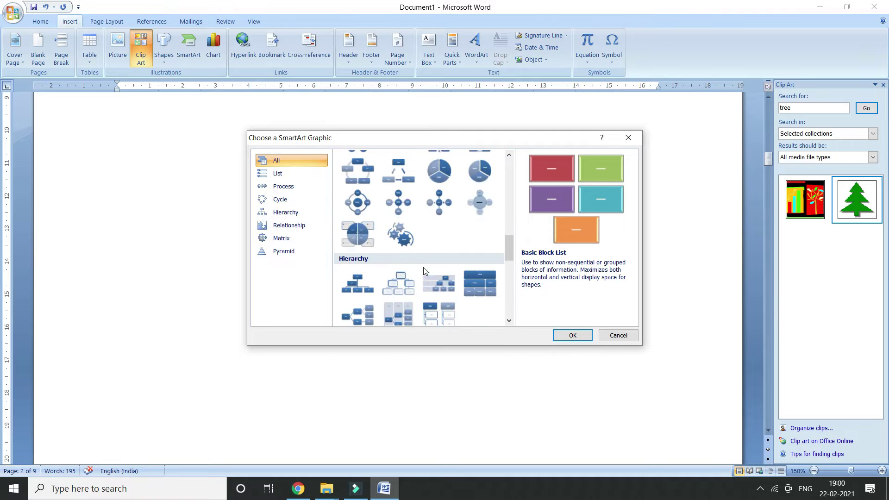
left_click(278, 178)
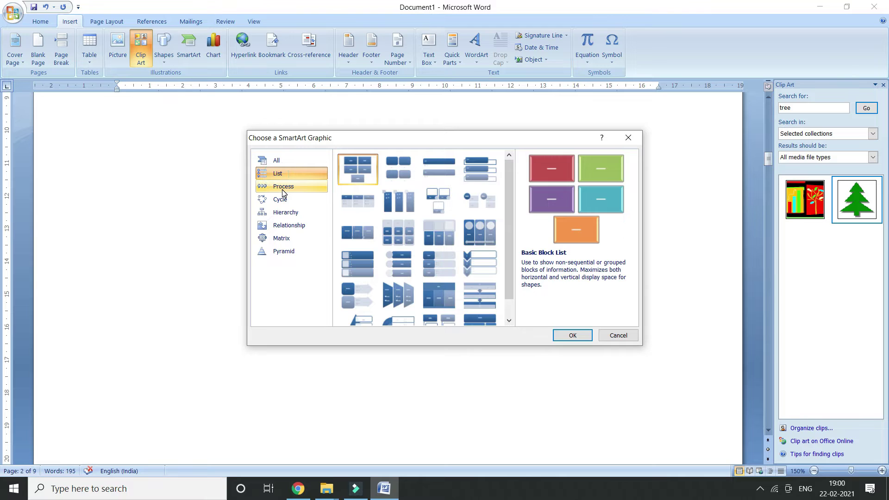
left_click(283, 187)
left_click(281, 200)
left_click(287, 213)
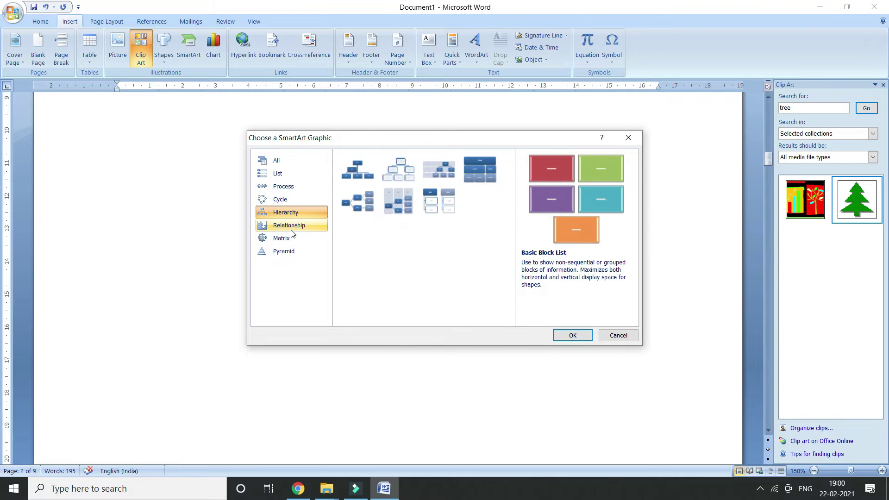
left_click(292, 227)
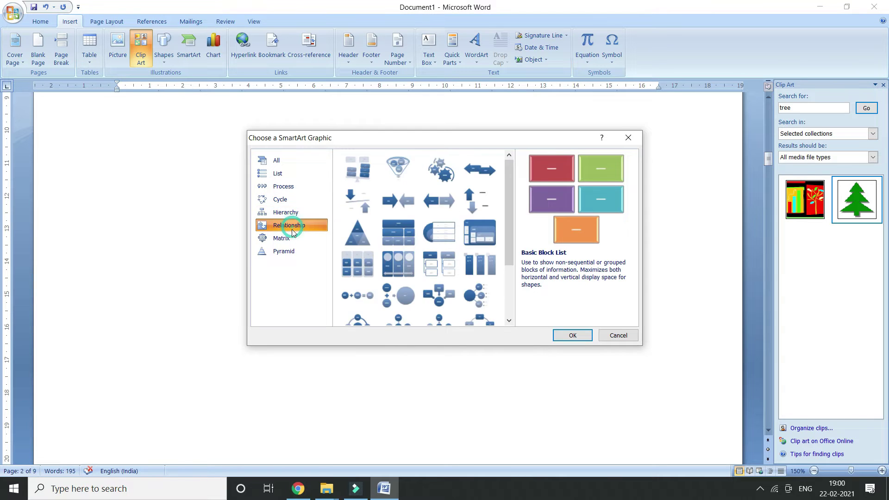
left_click(276, 160)
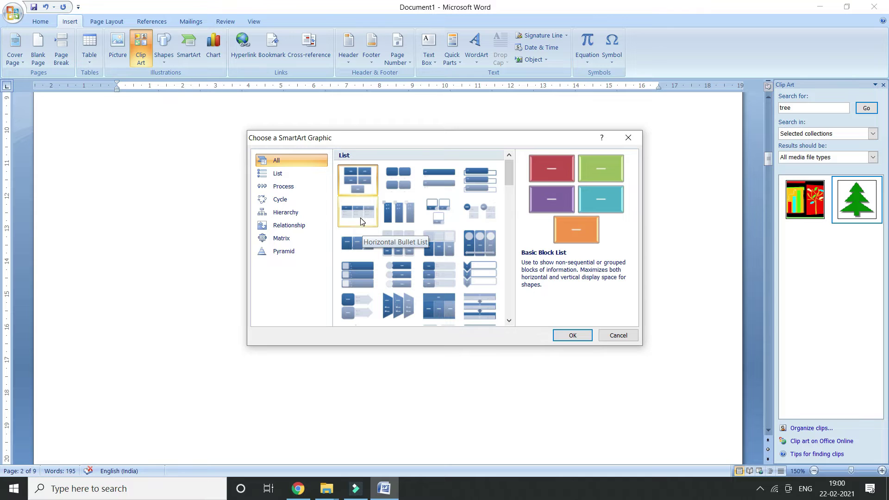
Insert a SmartArt graphic with the Hierarchy layout below the moon shape on the second page
scroll(486, 276, "down", 5)
scroll(466, 274, "down", 3)
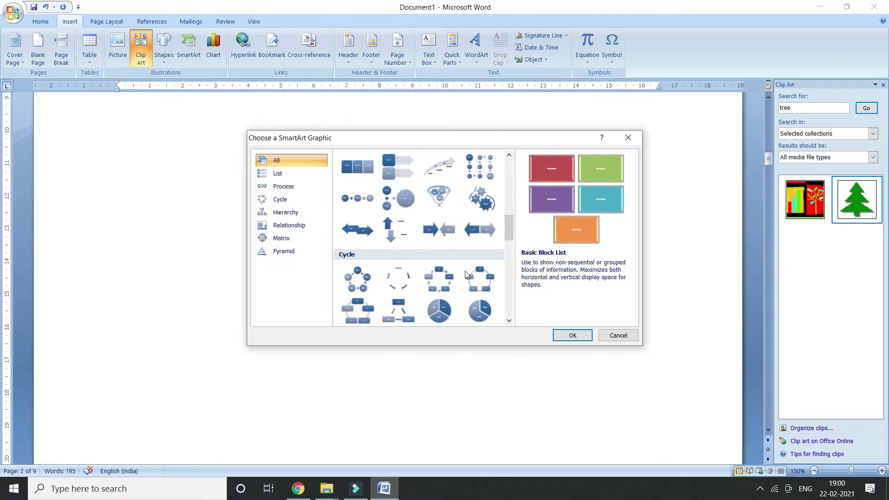
scroll(466, 275, "down", 3)
scroll(465, 272, "down", 3)
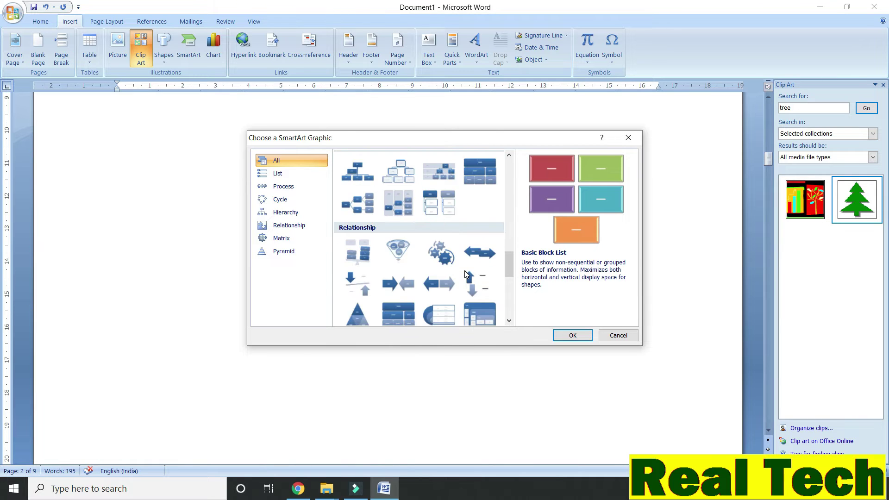
scroll(465, 272, "up", 3)
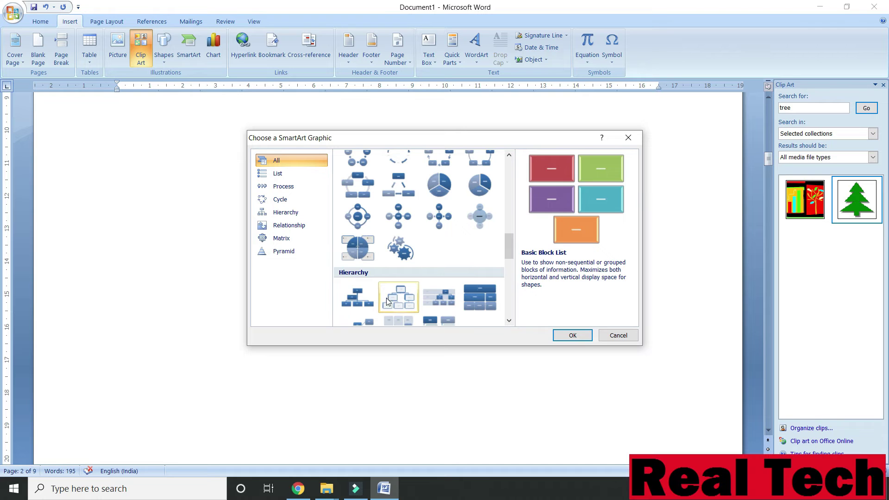
scroll(410, 278, "down", 3)
scroll(405, 273, "down", 3)
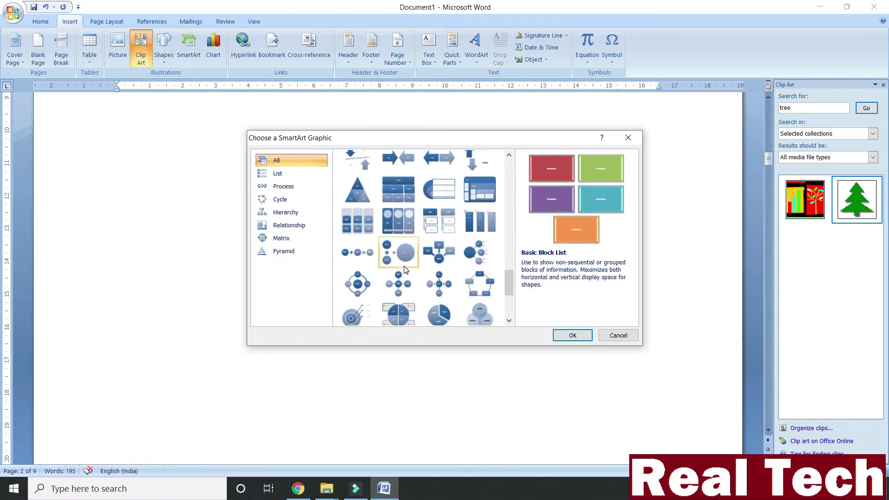
scroll(405, 269, "down", 3)
scroll(405, 269, "up", 5)
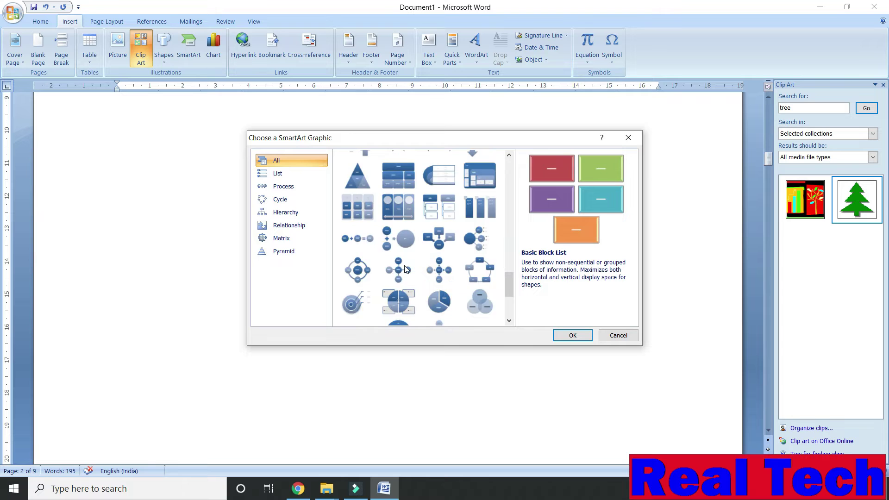
scroll(405, 269, "up", 3)
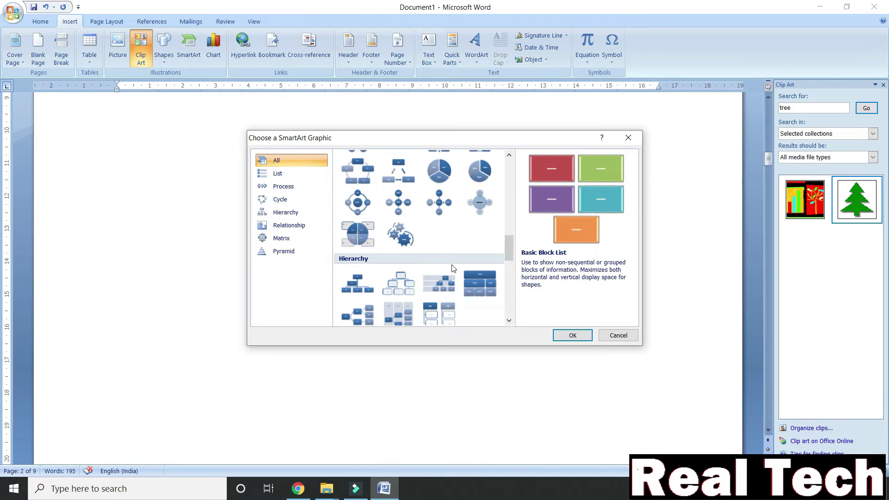
left_click(405, 278)
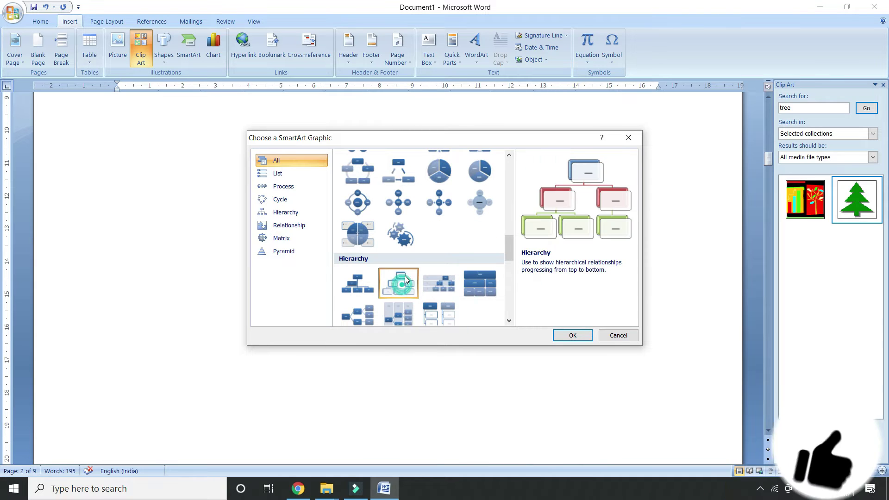
left_click(573, 335)
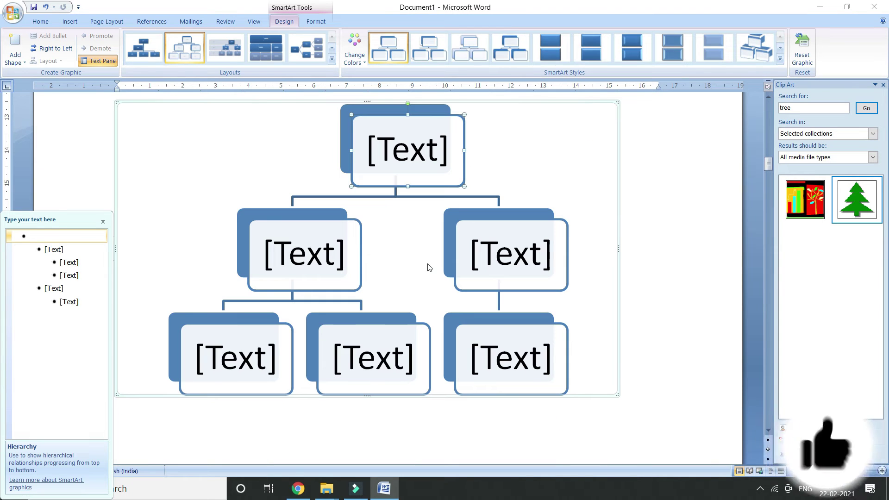
Label the hierarchy's top box "computer" and the two second-level boxes "hardware" and "software"
left_click(402, 159)
left_click(402, 160)
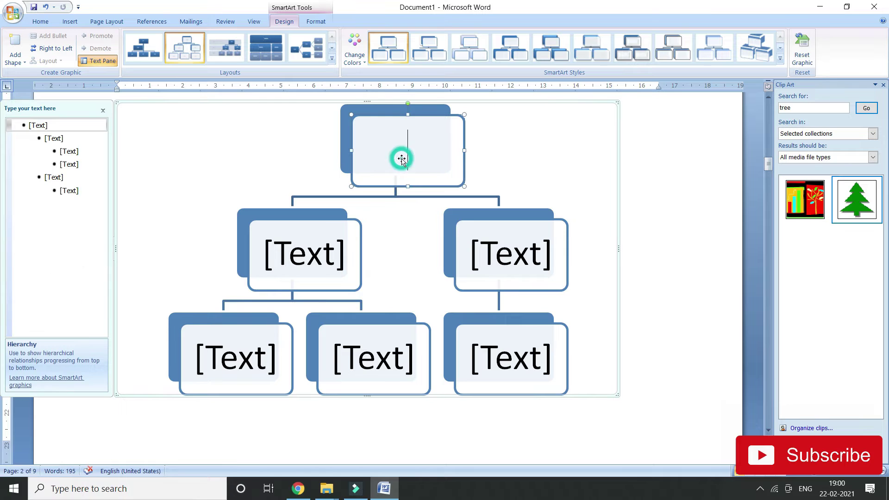
type("computer")
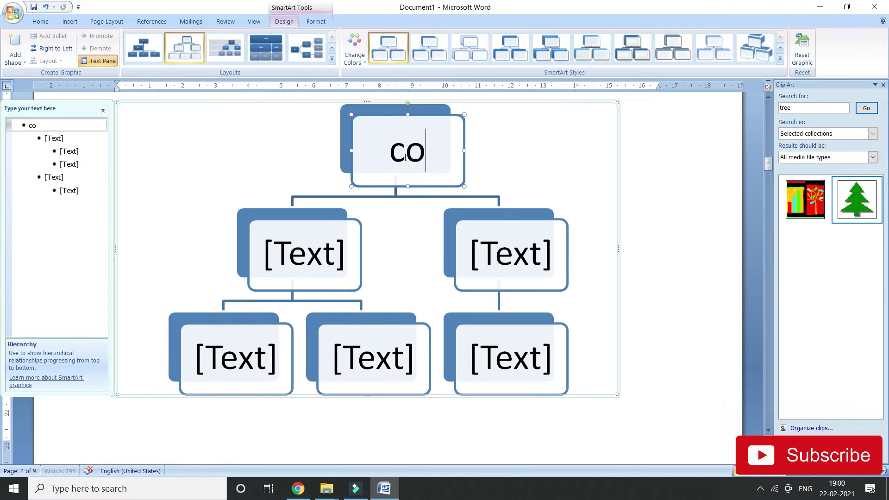
left_click(313, 260)
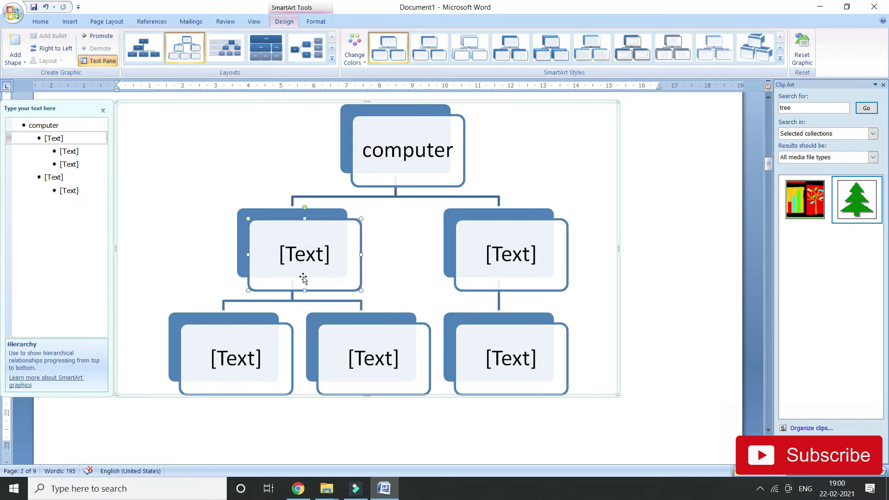
left_click(310, 258)
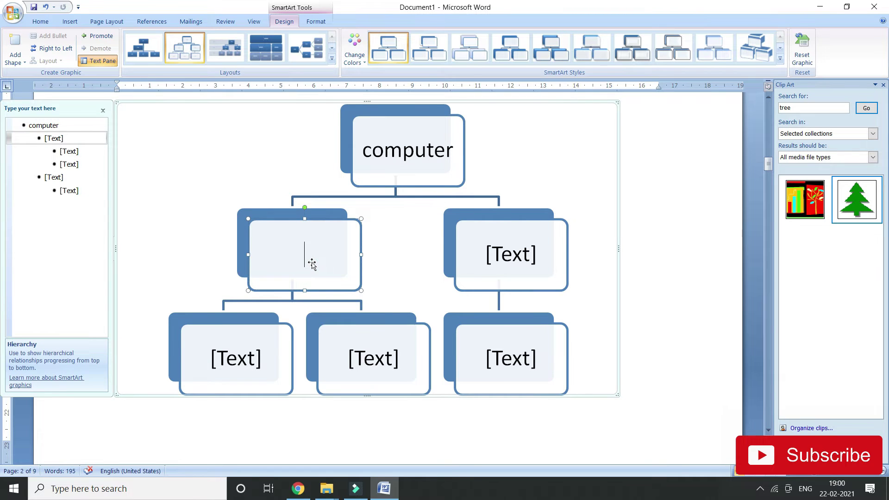
type("har")
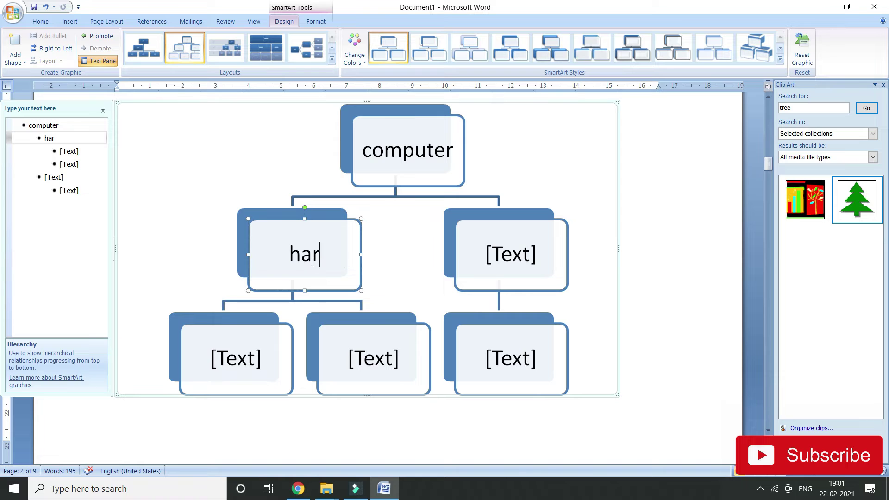
type("dware")
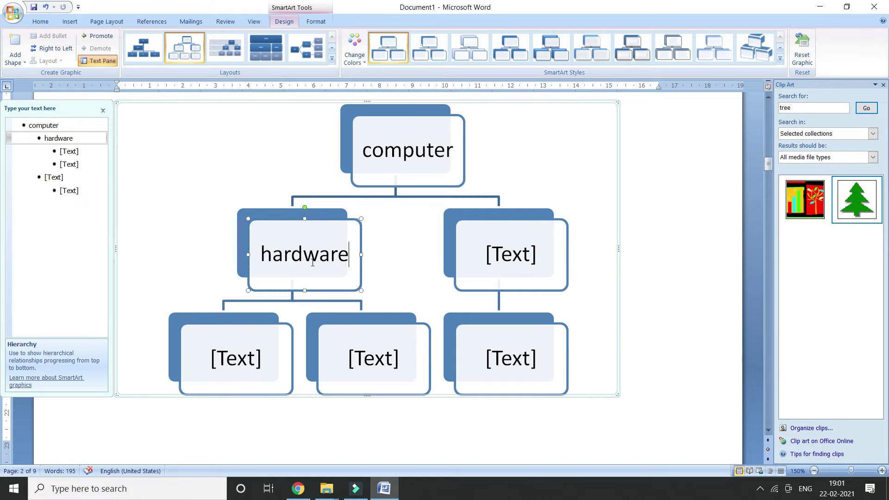
left_click(516, 260)
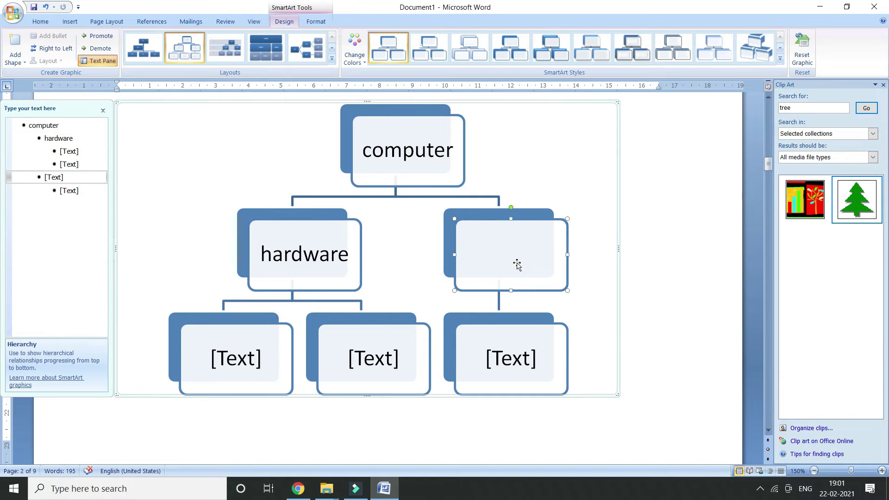
type("software")
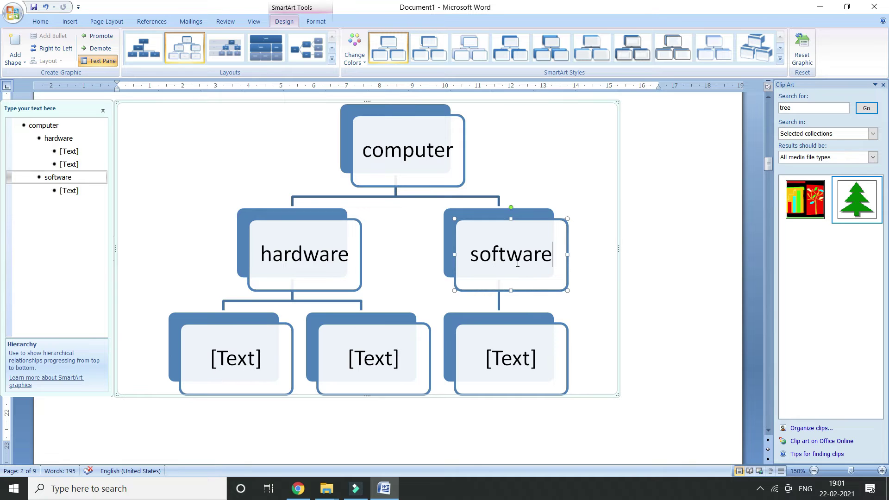
Fill the three third-level boxes with the sample texts "dds", "fsdfsd" and "fsdfsd", and deselect the graphic
left_click(244, 356)
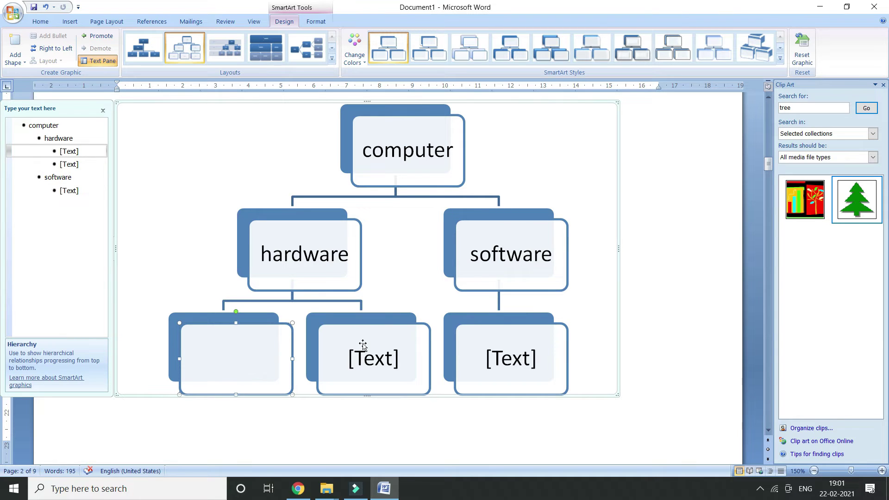
type("dds")
left_click(384, 370)
type("fsdfsd")
left_click(494, 357)
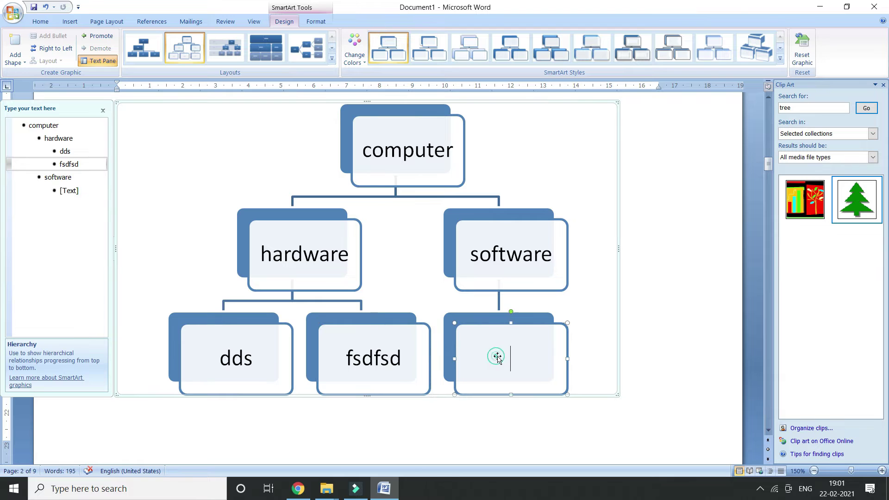
type("fsdfsd")
left_click(511, 243)
left_click(704, 266)
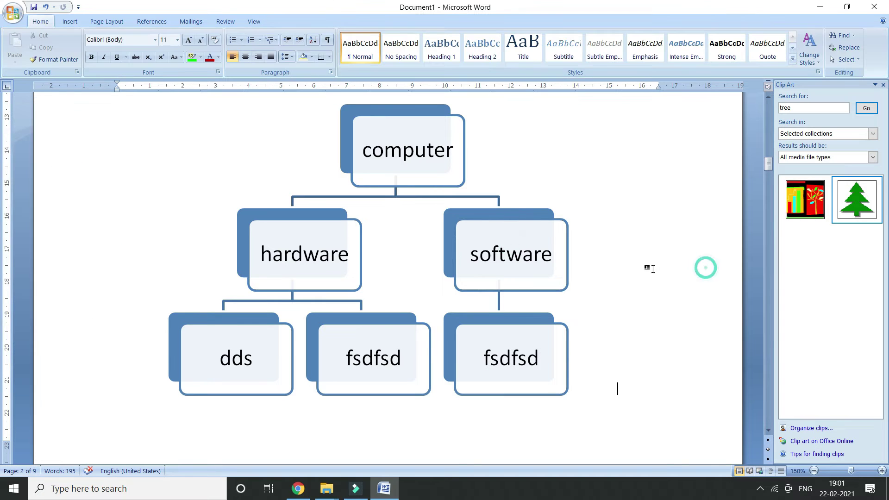
Add a blank third box directly under "computer" in the hierarchy and select the "hardware" box
left_click(557, 267)
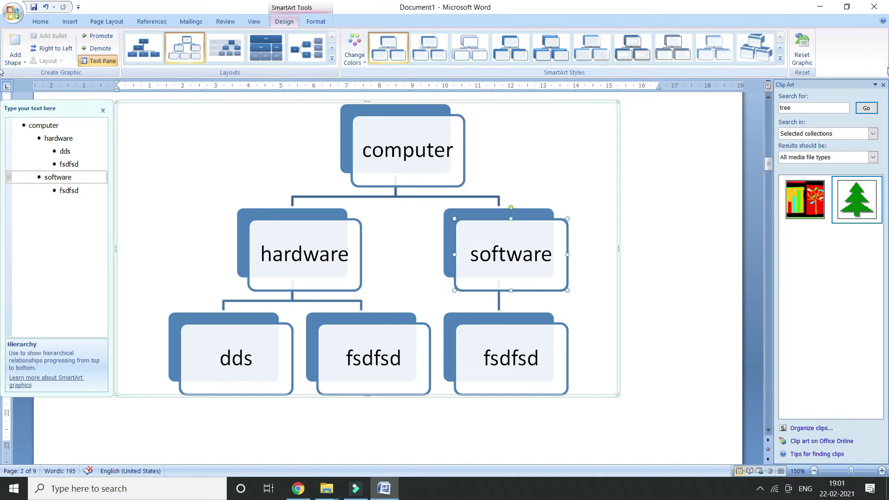
left_click(392, 158)
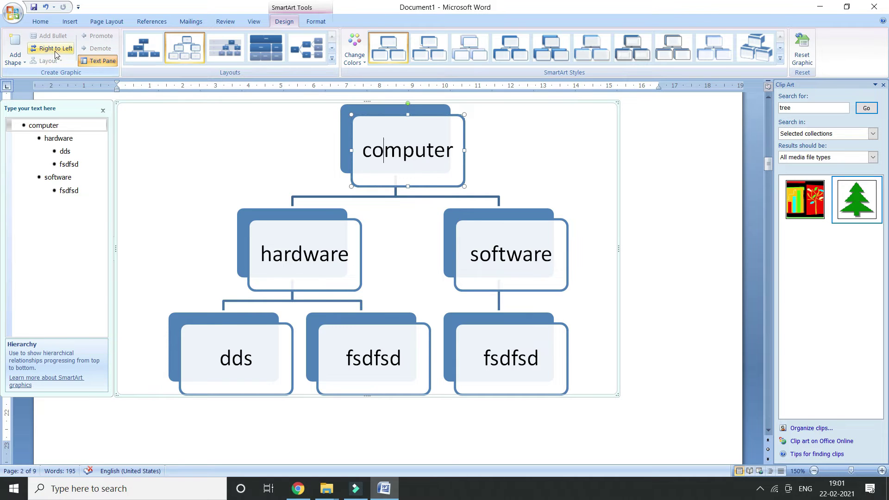
left_click(15, 46)
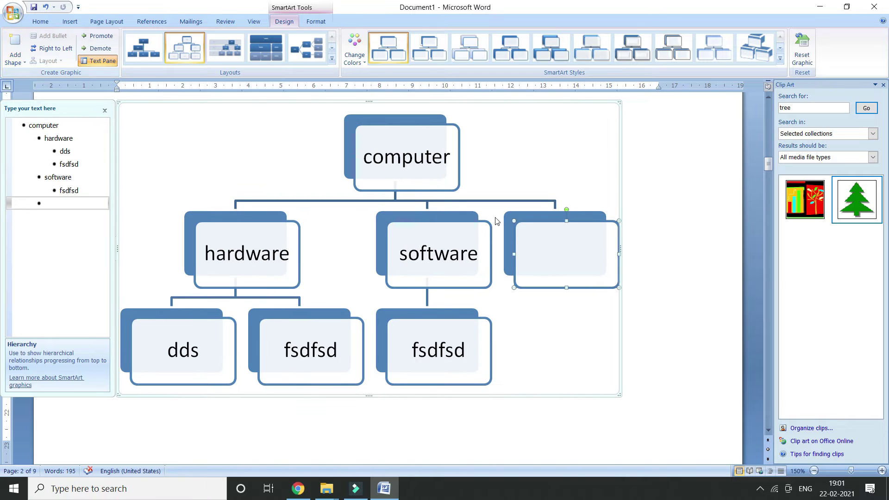
left_click(271, 282)
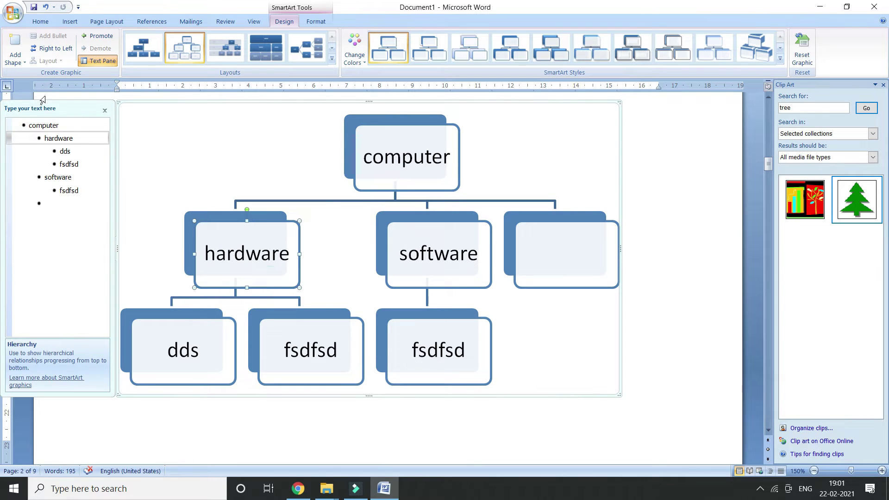
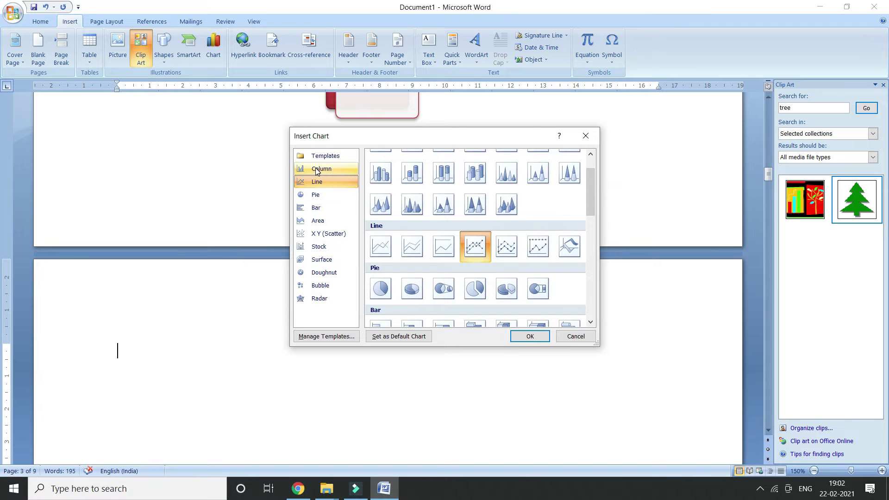
Try to insert a stacked cylinder column chart on the third page and dismiss the resulting messages
left_click(328, 168)
left_click(415, 208)
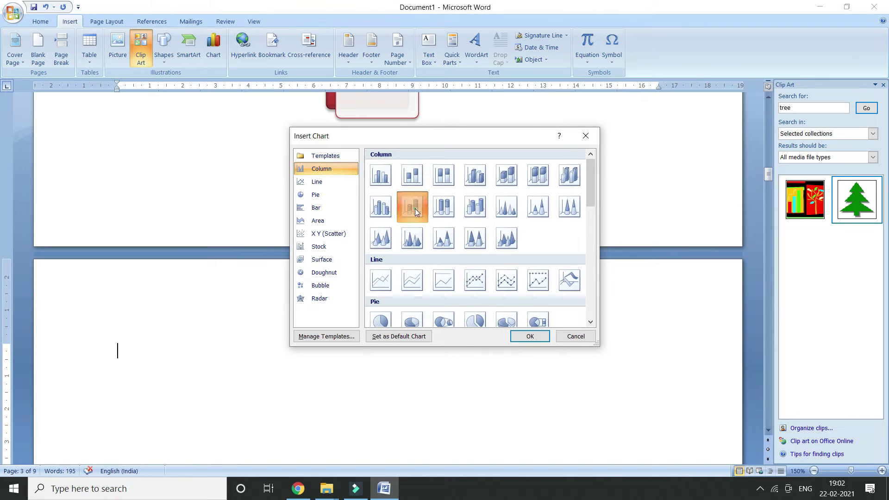
left_click(531, 337)
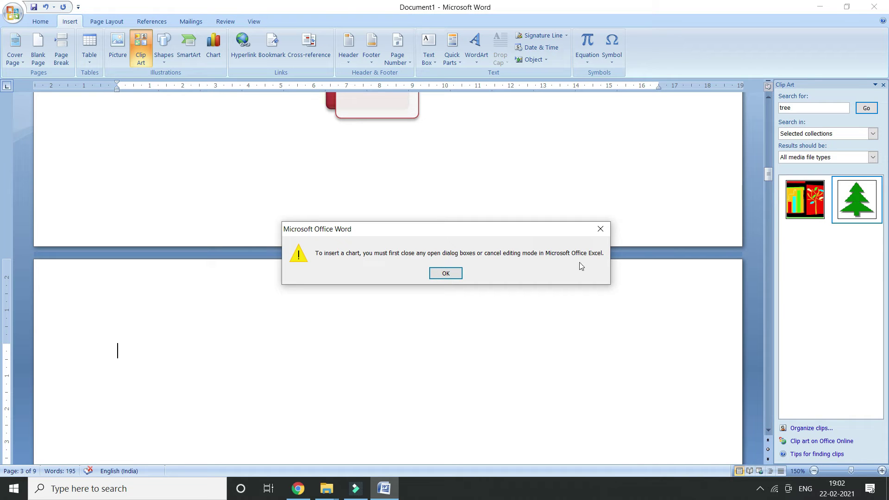
left_click(600, 229)
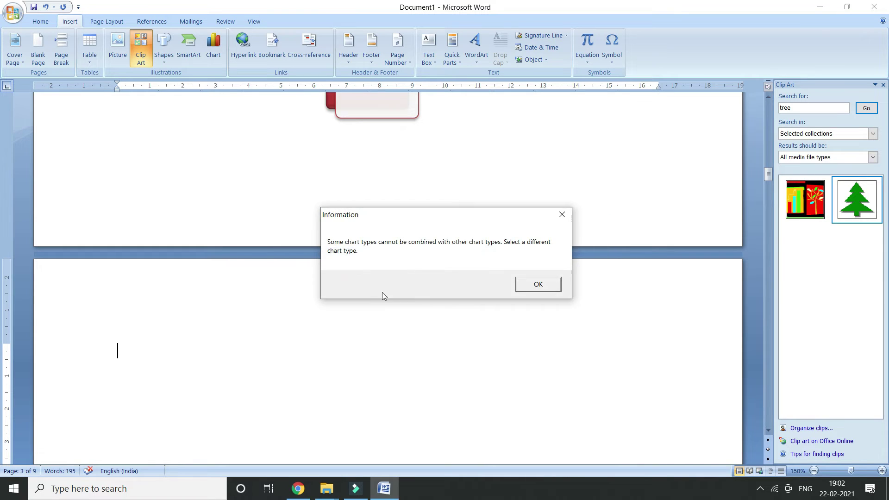
left_click(533, 283)
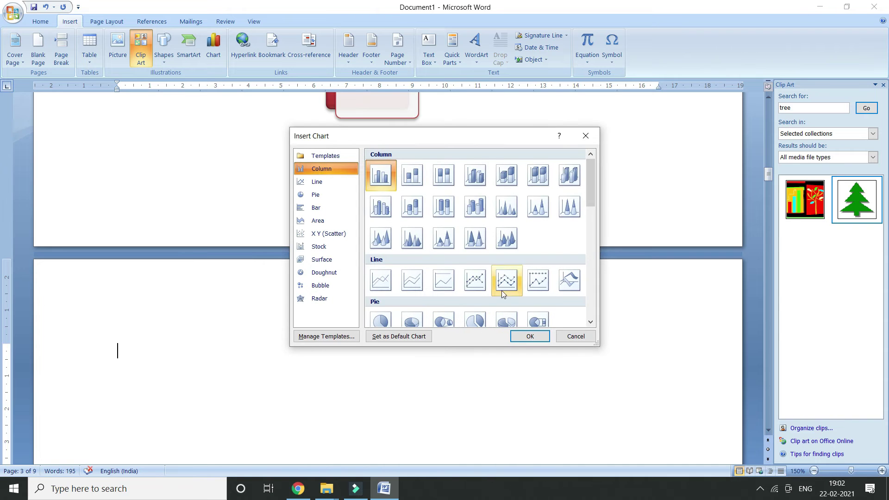
Try to insert a line chart with markers on the third page and dismiss the resulting messages
left_click(475, 280)
left_click(530, 336)
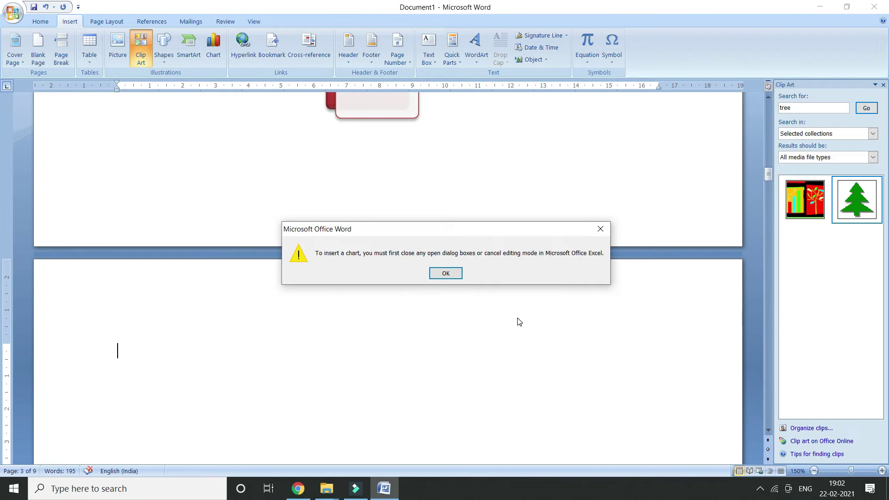
left_click(447, 275)
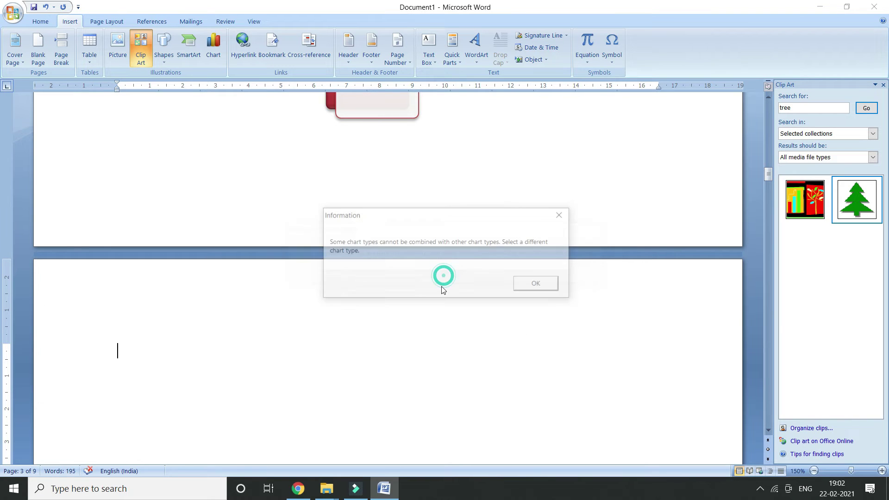
left_click(532, 284)
Try to insert a 100% stacked line chart on the third page, then abandon chart insertion
left_click(475, 280)
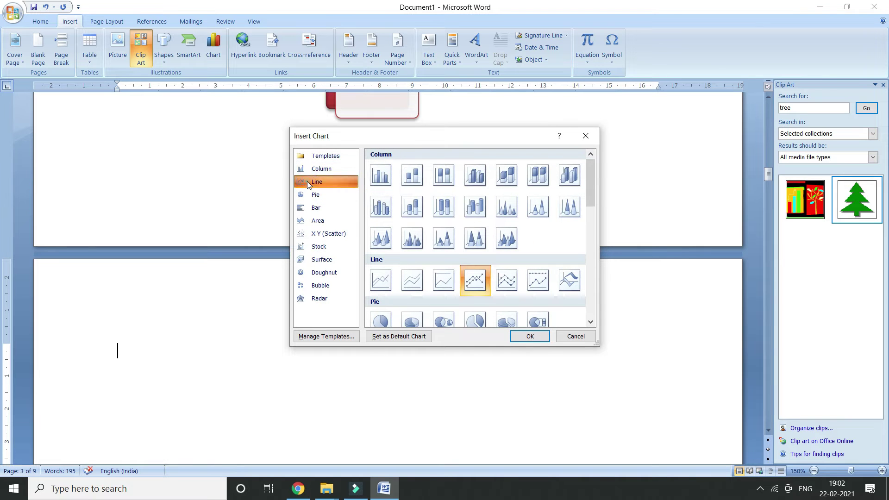
left_click(445, 286)
left_click(526, 336)
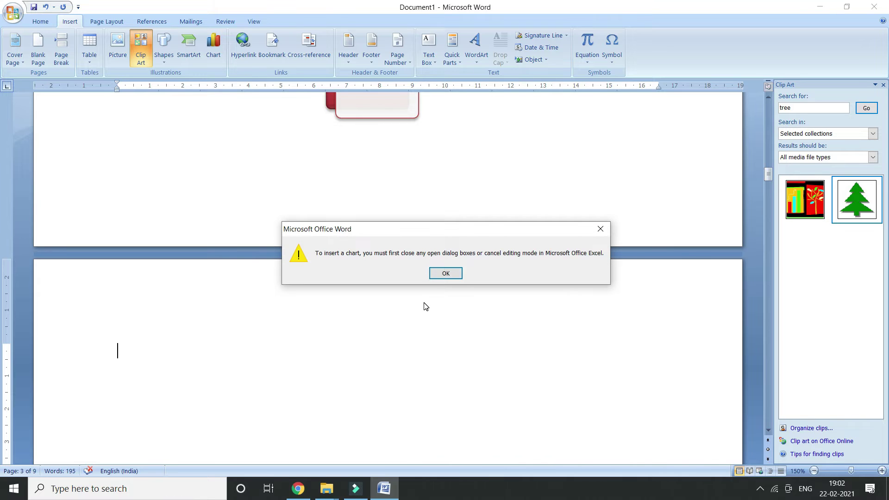
left_click(443, 273)
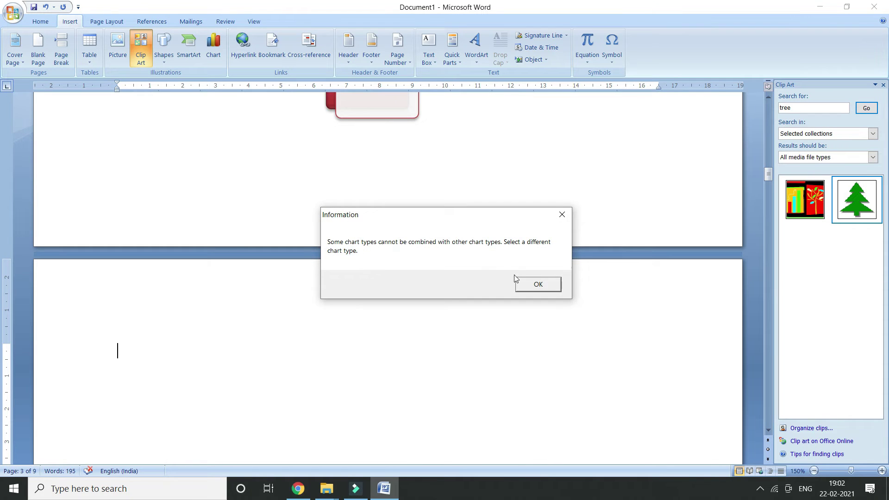
left_click(527, 281)
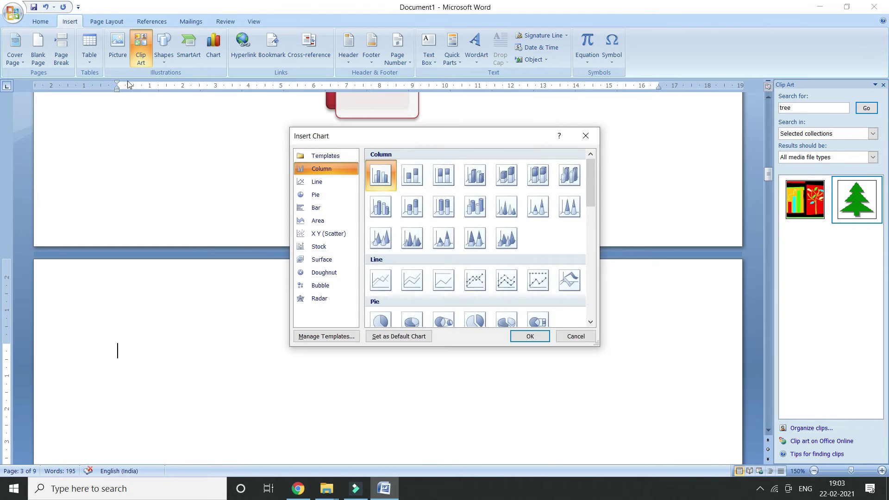
left_click(586, 136)
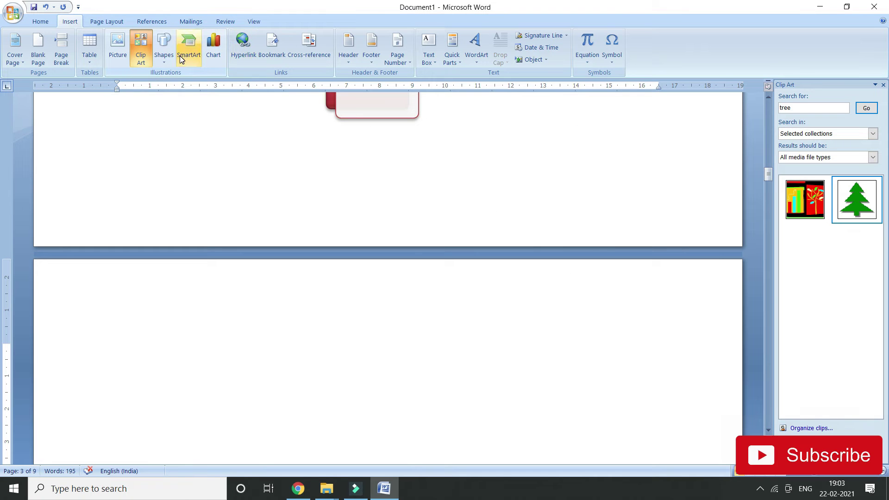
Hyperlink the word "On" at the start of the first page to an existing Word document in the Documents folder
scroll(298, 203, "down", 3)
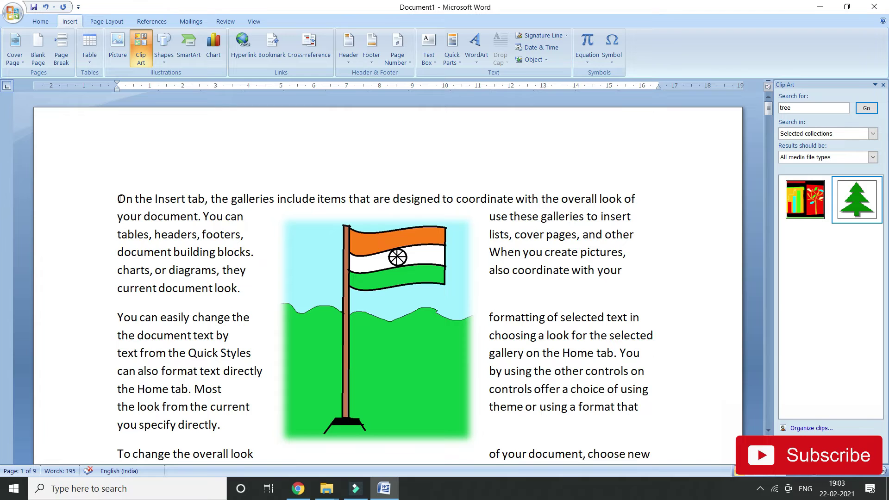
left_click_drag(115, 199, 133, 202)
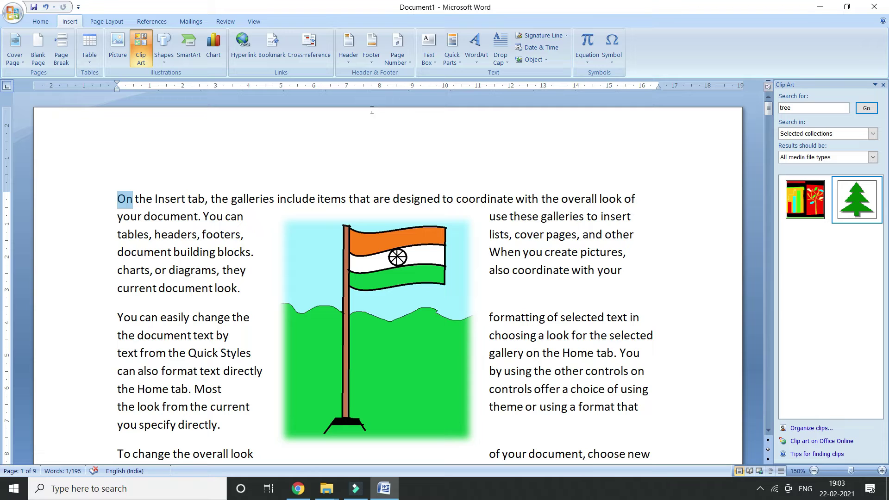
left_click(243, 49)
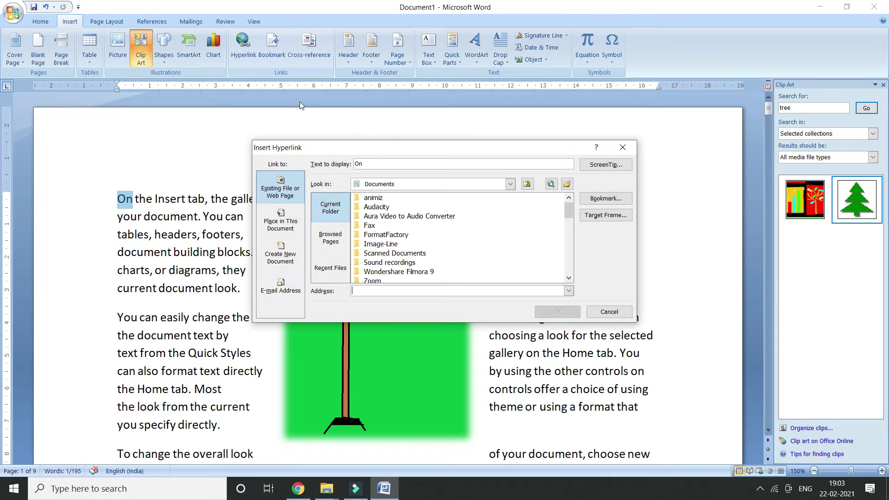
left_click_drag(568, 213, 571, 262)
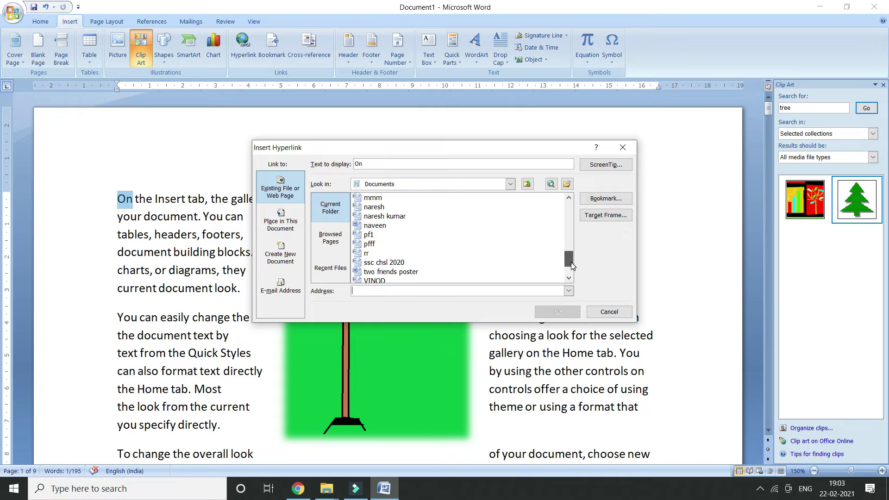
left_click(389, 226)
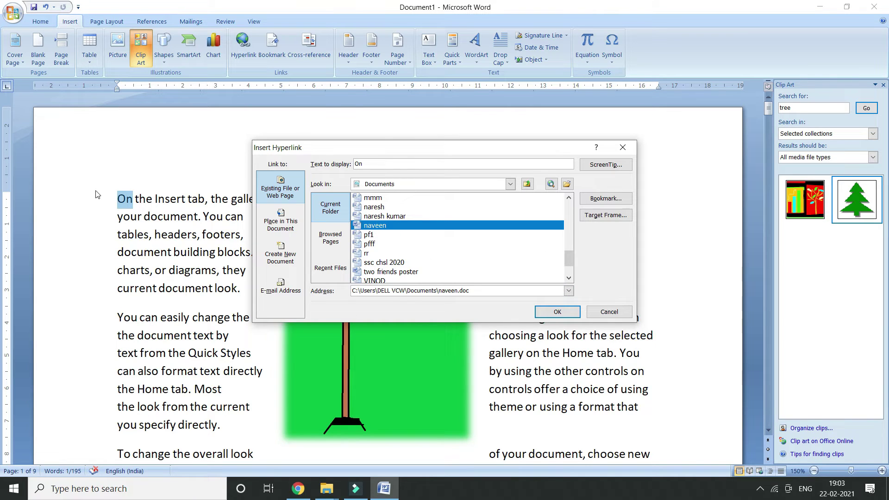
left_click(544, 314)
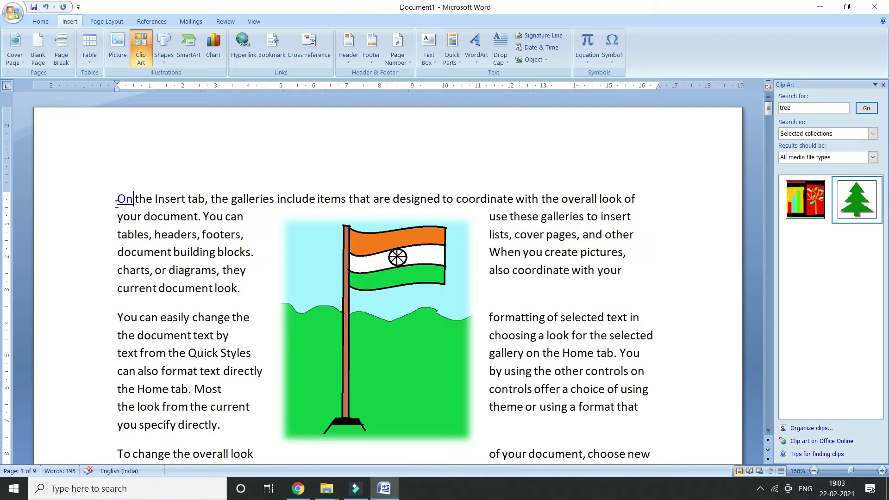
Follow the hyperlink on "On", allow the linked document to open, look through its pages and return to Document1
scroll(121, 201, "up", 4)
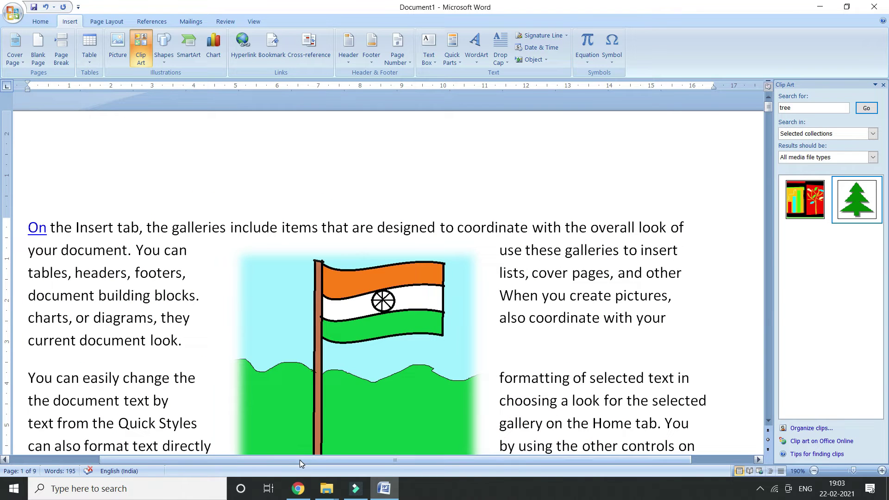
left_click_drag(299, 460, 201, 459)
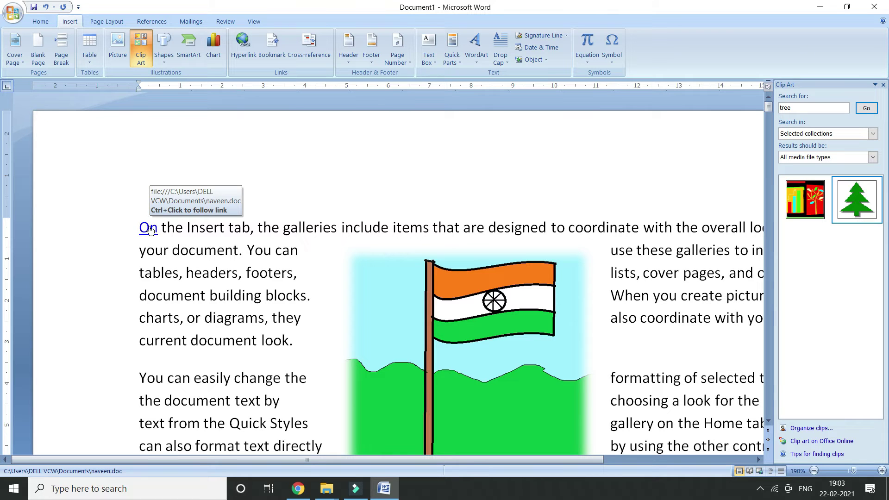
left_click(150, 231, "ctrl")
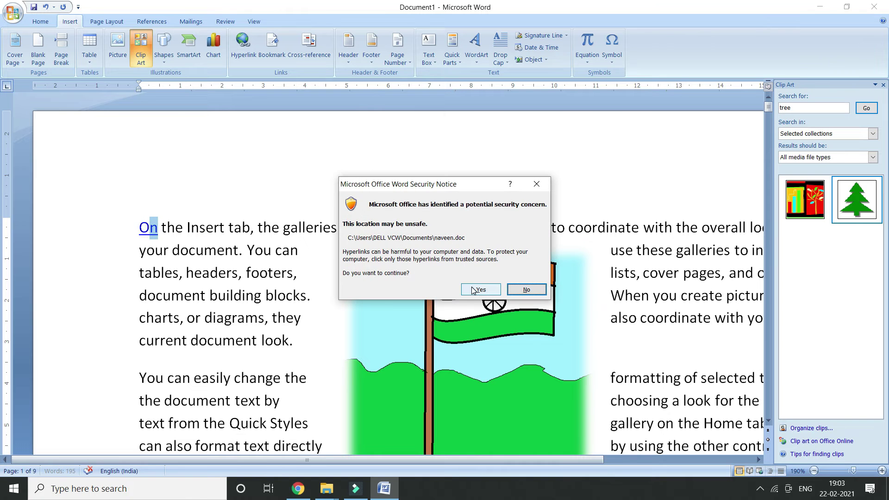
left_click(473, 290)
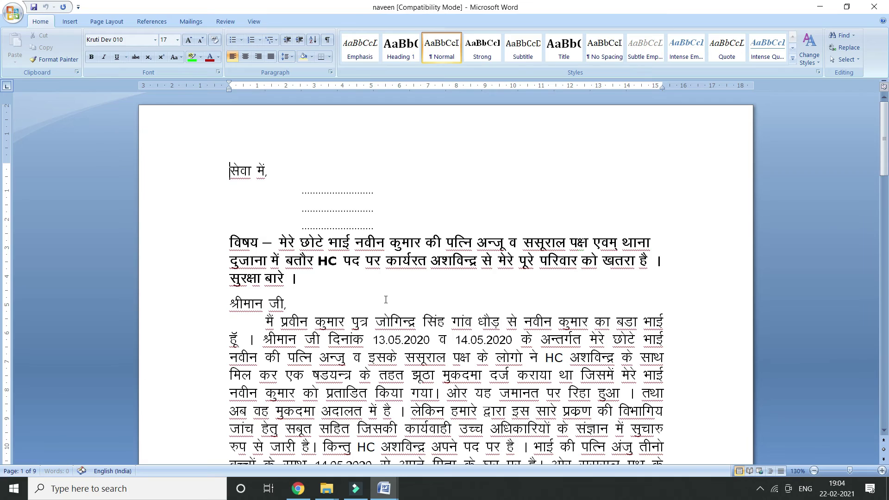
scroll(386, 300, "down", 15)
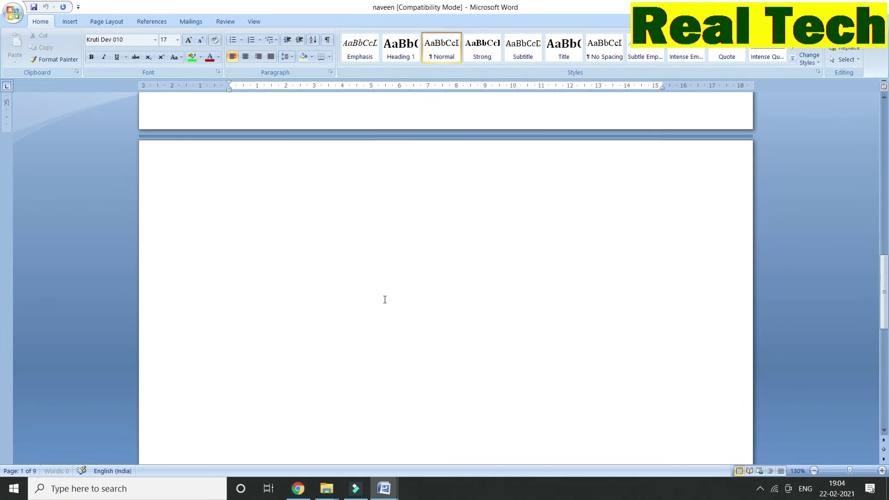
scroll(384, 300, "up", 15)
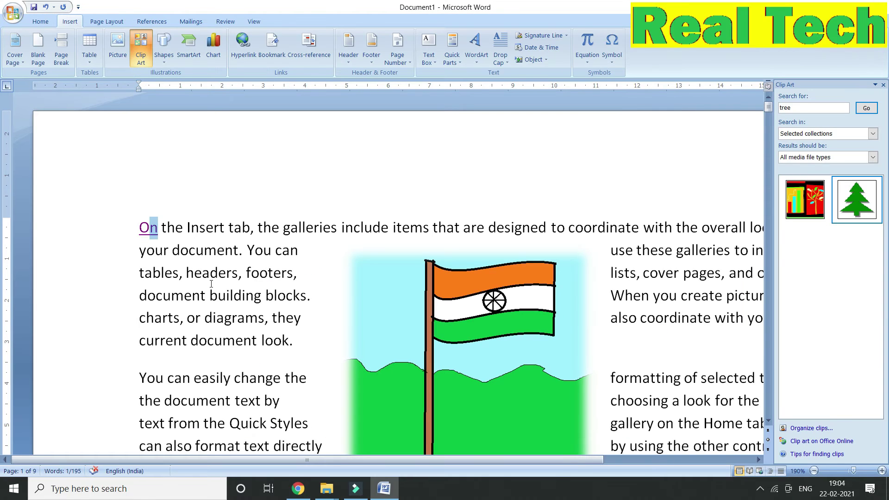
left_click(210, 280)
left_click(246, 56)
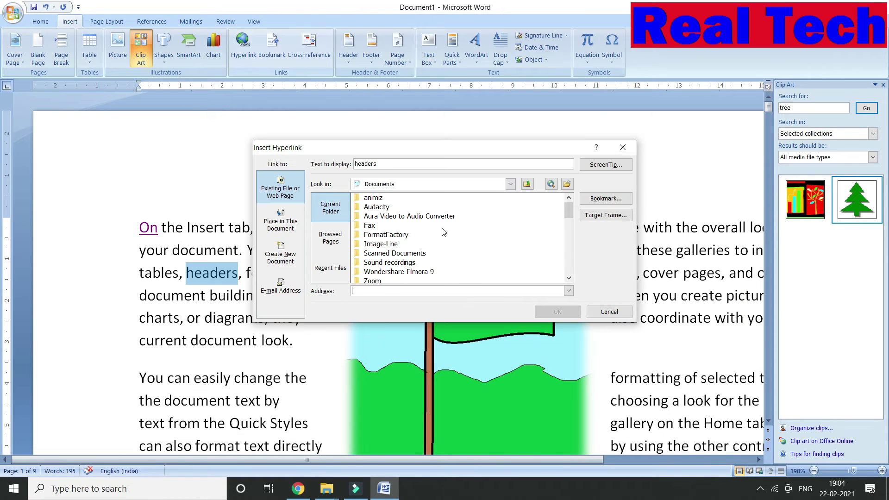
left_click(601, 312)
Close the Clip Art pane and select the flag picture on the first page
scroll(601, 313, "down", 2)
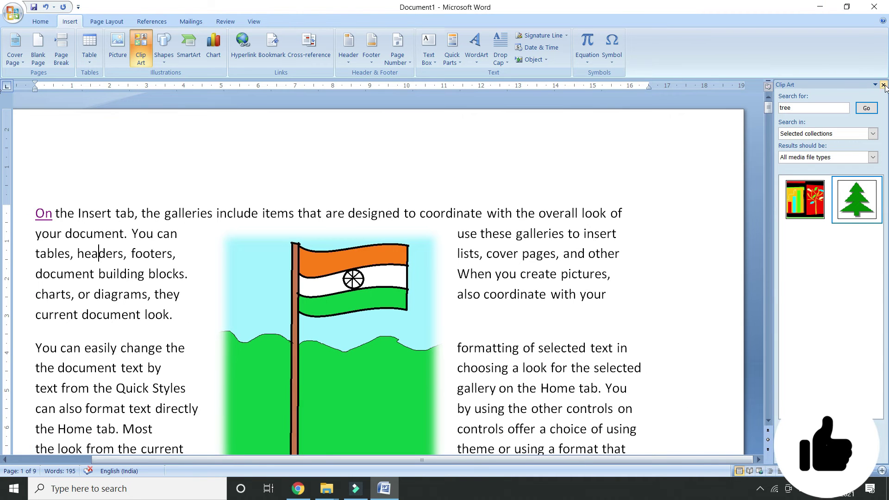
left_click(884, 85)
left_click(467, 327)
Add four blank lines between the last paragraph and the tree picture on the first page
scroll(477, 320, "down", 4)
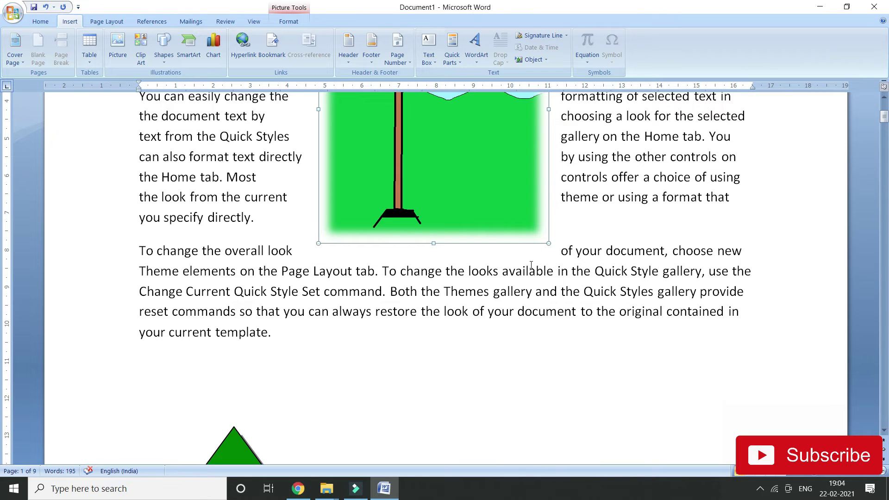
scroll(532, 265, "up", 4)
scroll(353, 241, "down", 7)
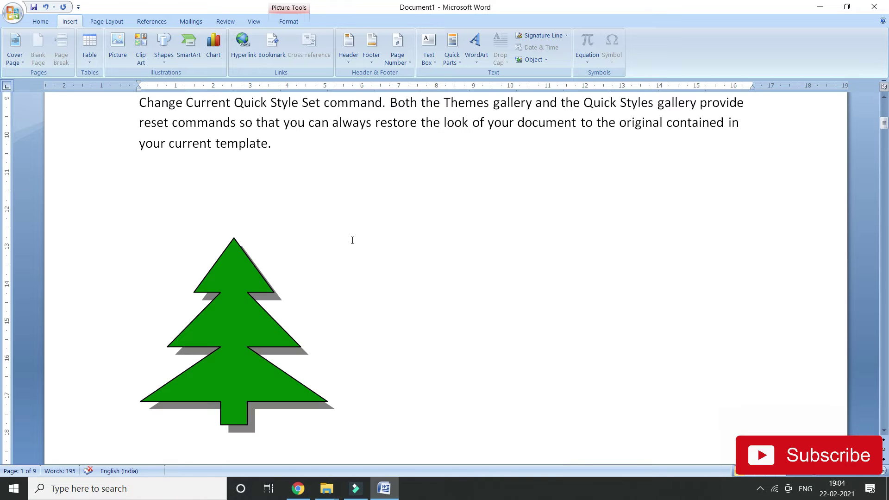
left_click(254, 198)
key("Return")
key("Return")
key("Return")
key("Return")
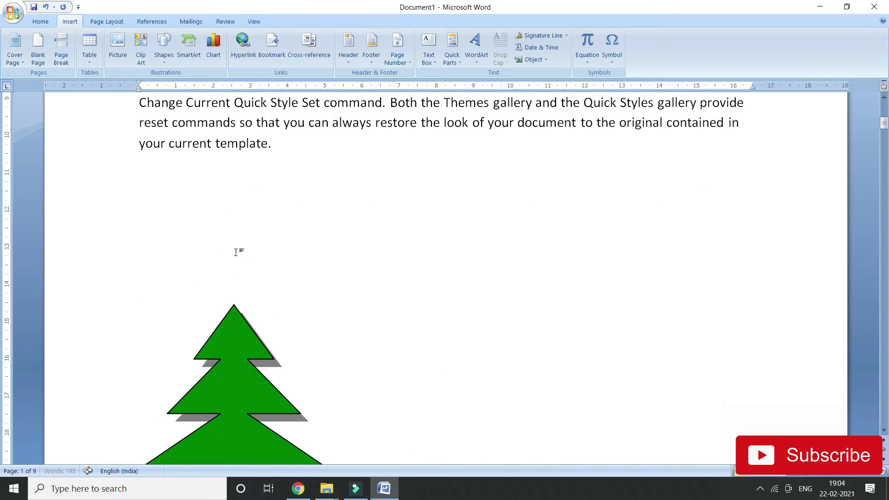
left_click(166, 167)
left_click(272, 46)
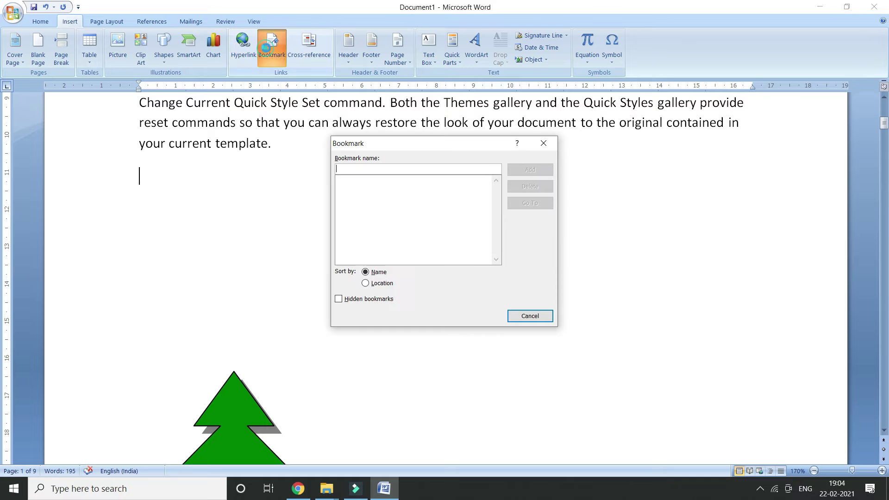
left_click(528, 319)
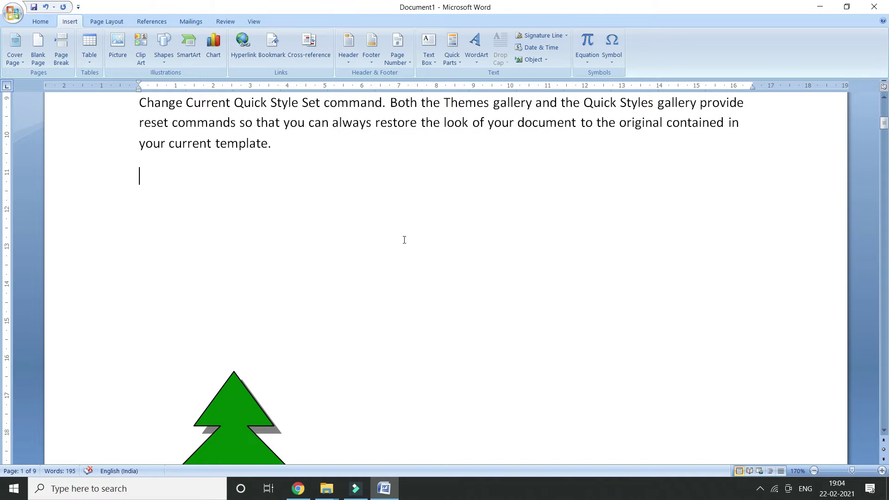
Generate three paragraphs of random sample text midway down the blank fourth page
scroll(397, 234, "down", 7)
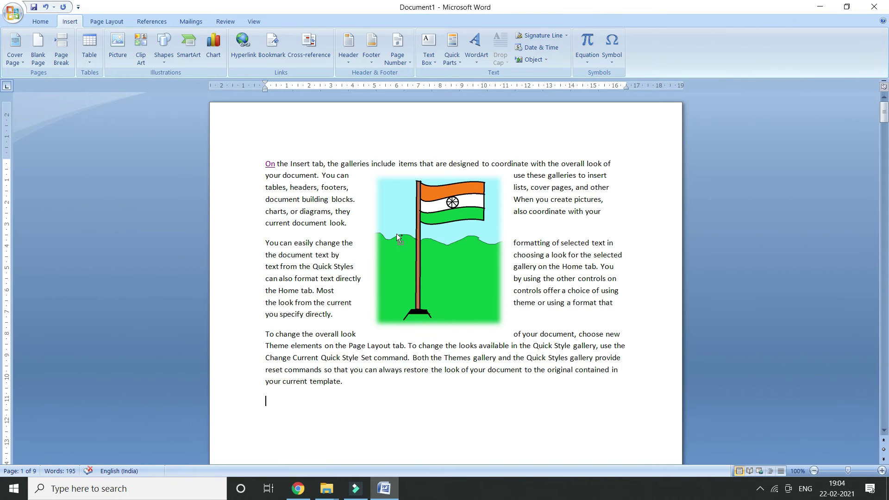
scroll(397, 233, "down", 6)
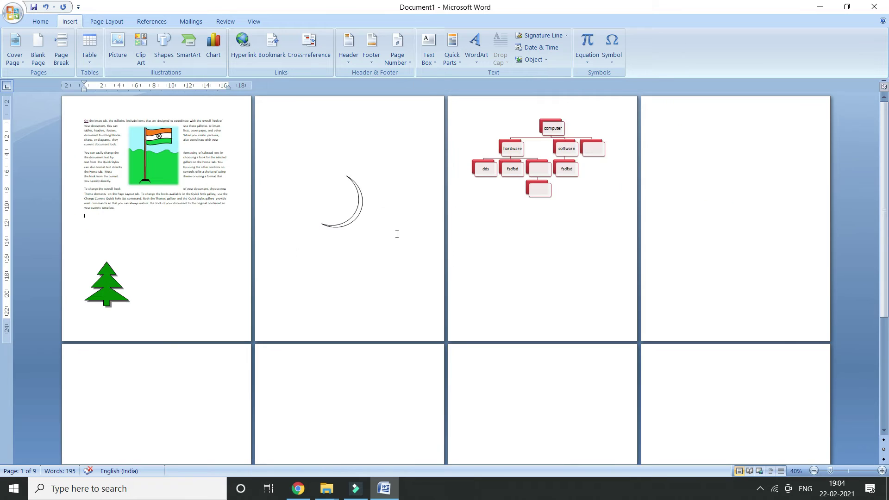
left_click(740, 244)
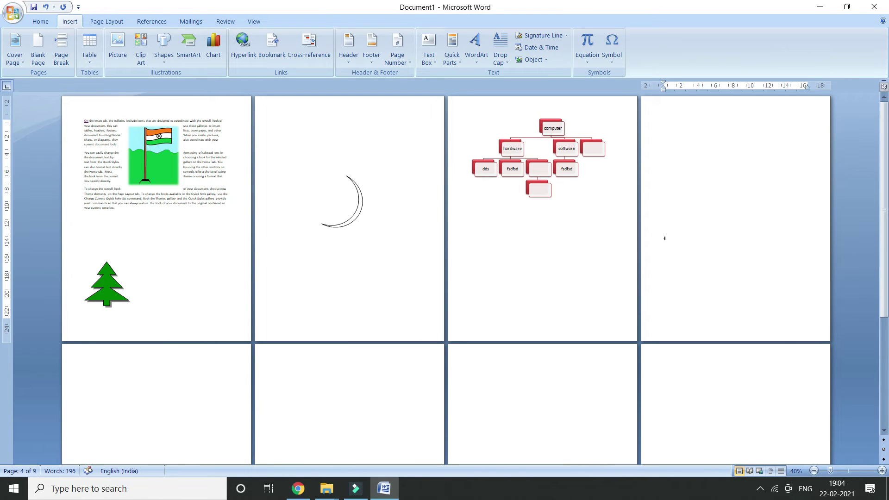
type("hand")
key("Return")
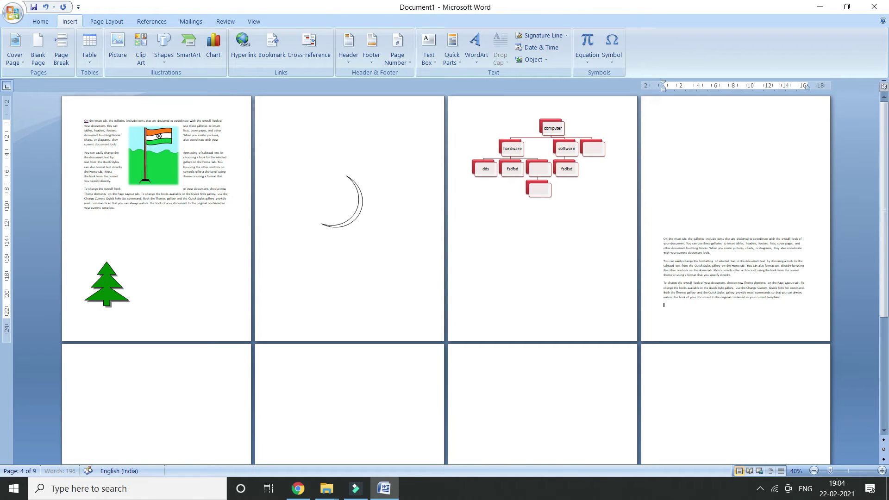
Generate three paragraphs of random sample text with =rand() on the blank fifth page
scroll(420, 321, "down", 3)
left_click(180, 318)
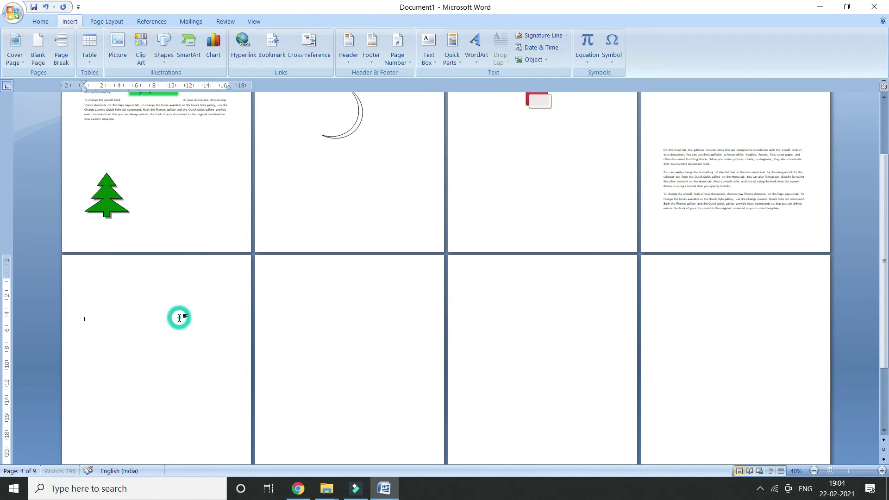
type("=")
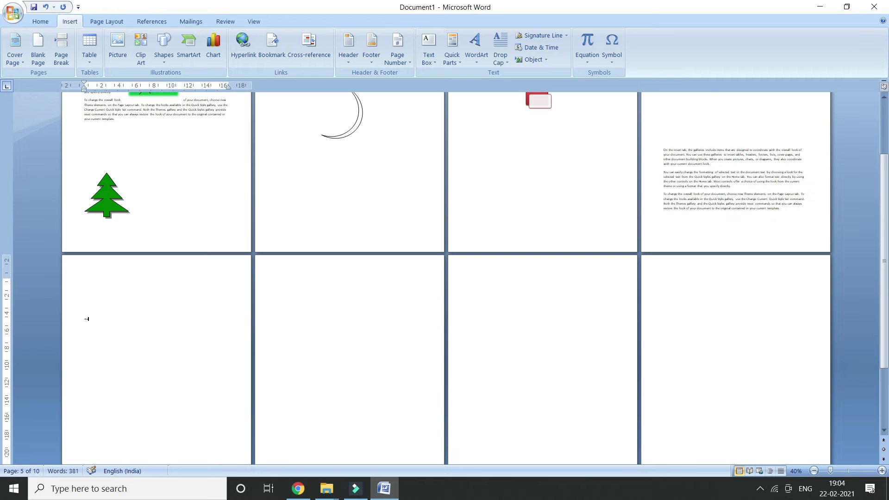
type("rand()")
key("Return")
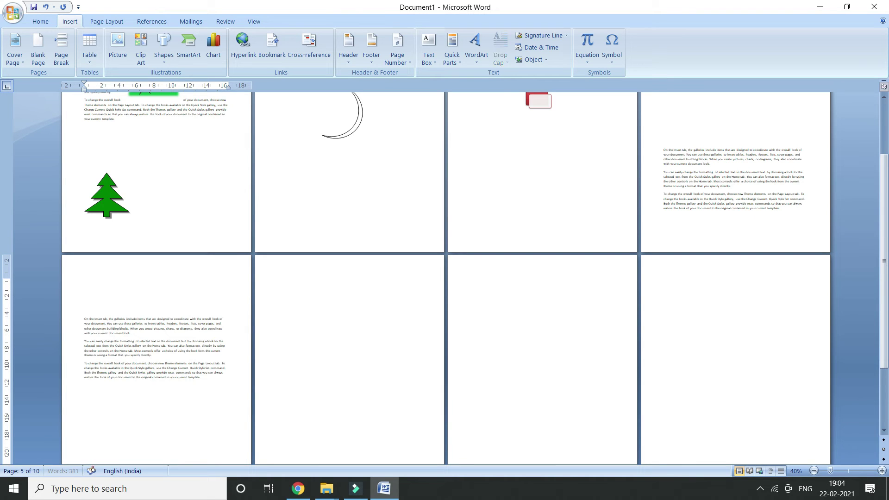
Generate three paragraphs of random sample text with =rand() at the start of the seventh page
left_click(341, 343)
type("=")
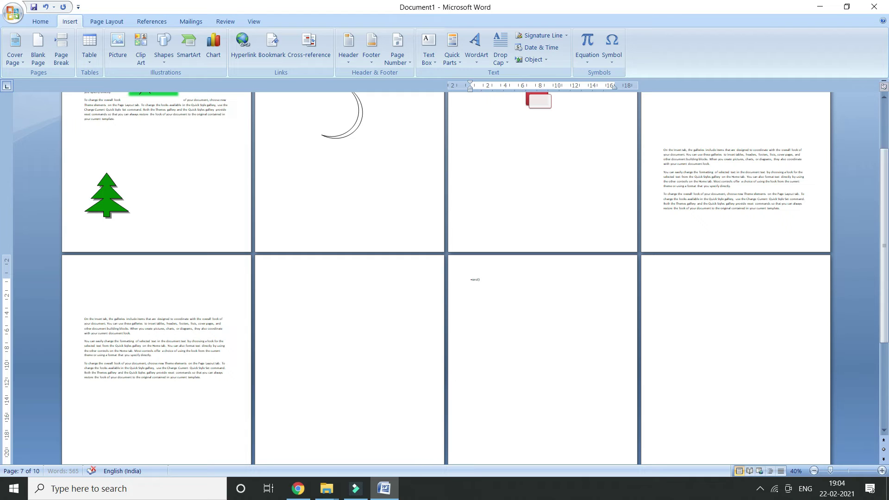
type("rand()")
key("Return")
Generate three paragraphs of random sample text with =rand() at the start of the eighth page
left_click(677, 345)
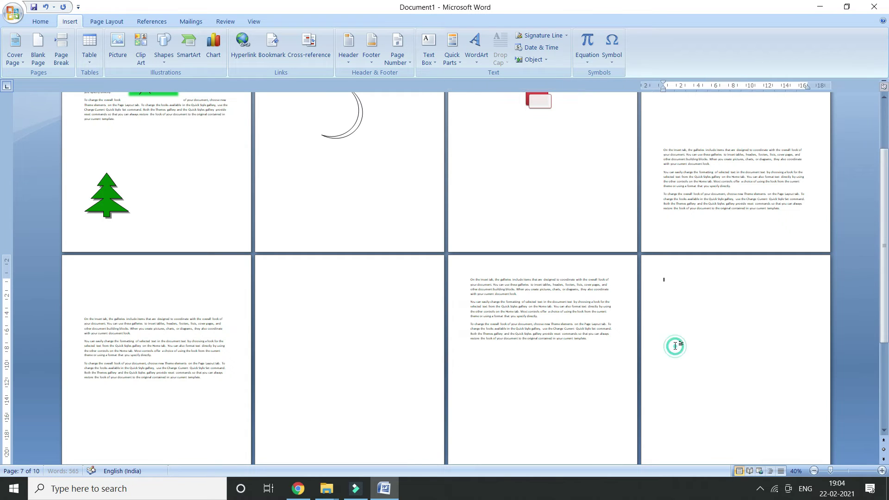
type("=rand")
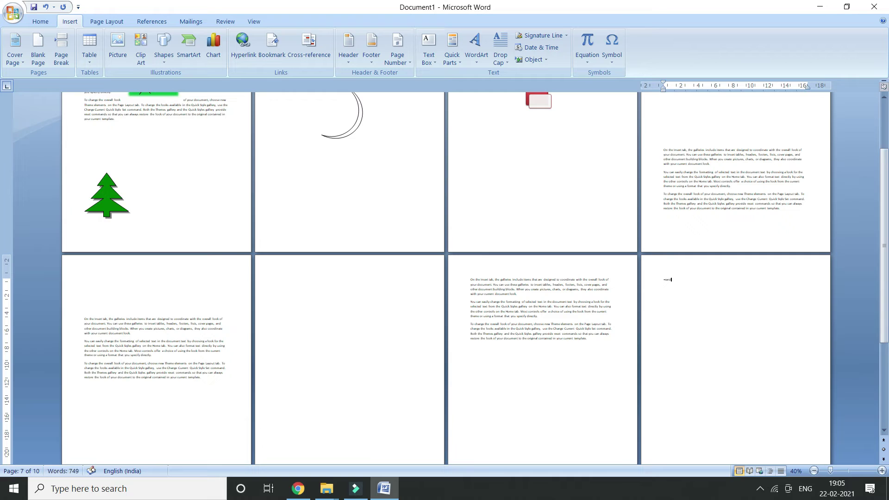
type("()")
key("Return")
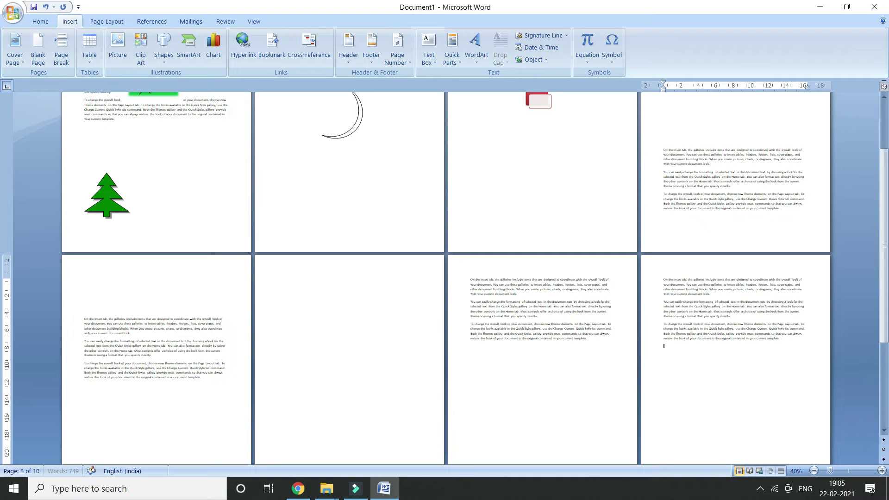
Fill the still blank sixth page with three paragraphs of random sample text using =rand()
left_click(307, 312)
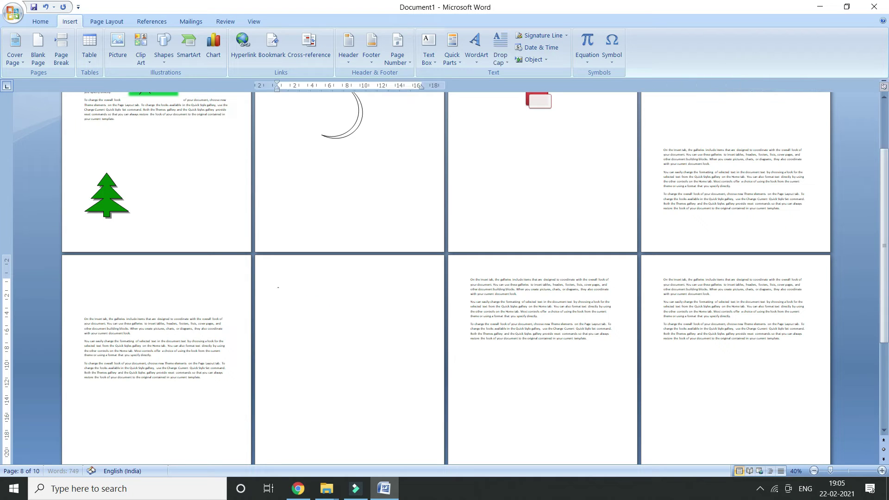
type("=rand()")
key("Return")
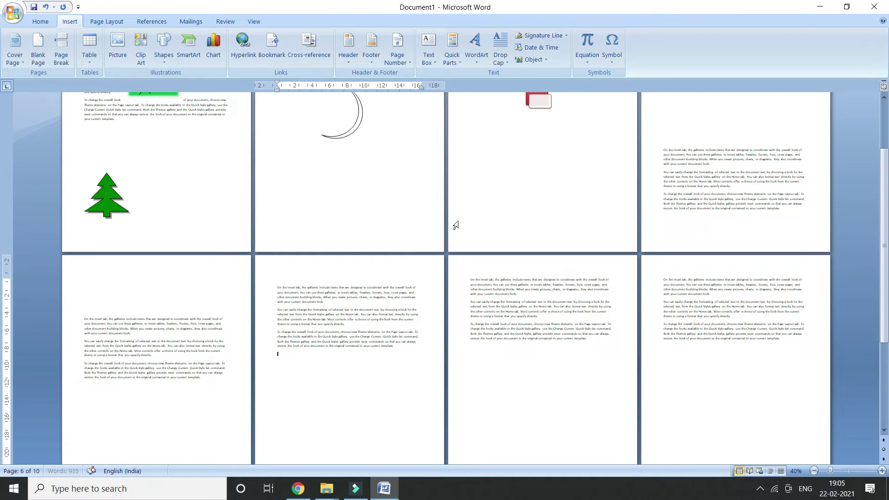
Remove the blank lines above the text on the fourth page, keeping "On" as the first word of its first paragraph
scroll(411, 258, "up", 4)
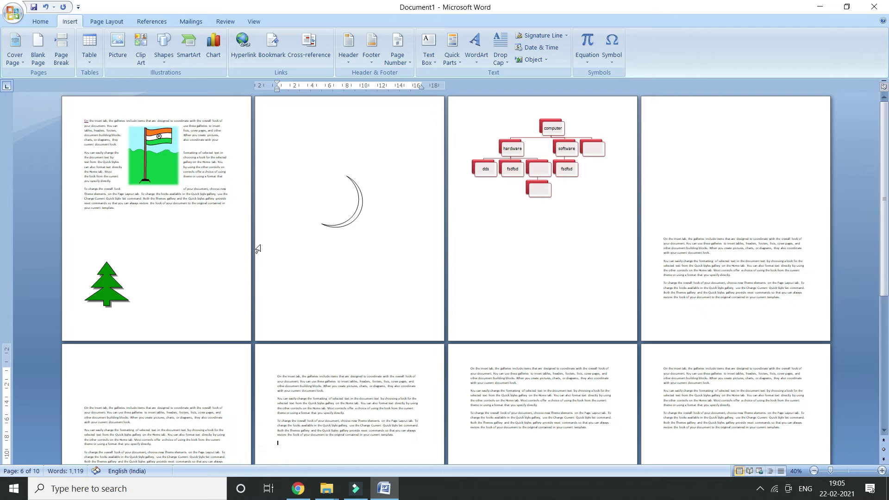
left_click(194, 195)
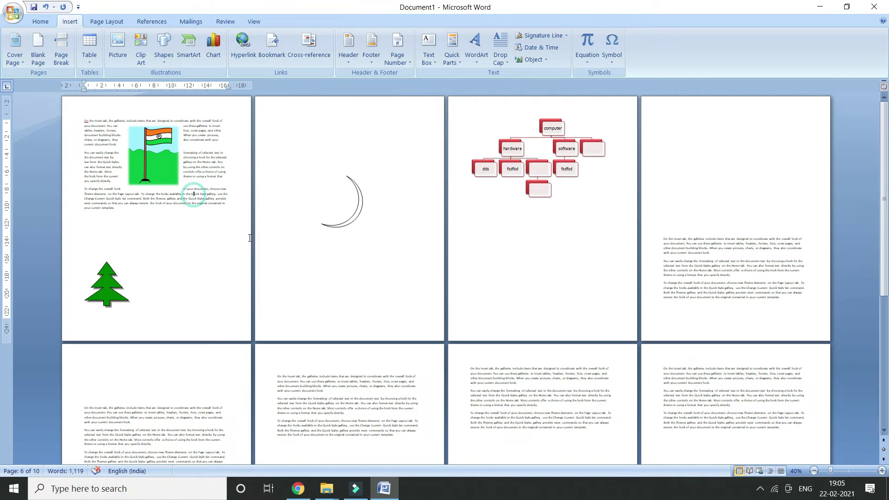
left_click(698, 194)
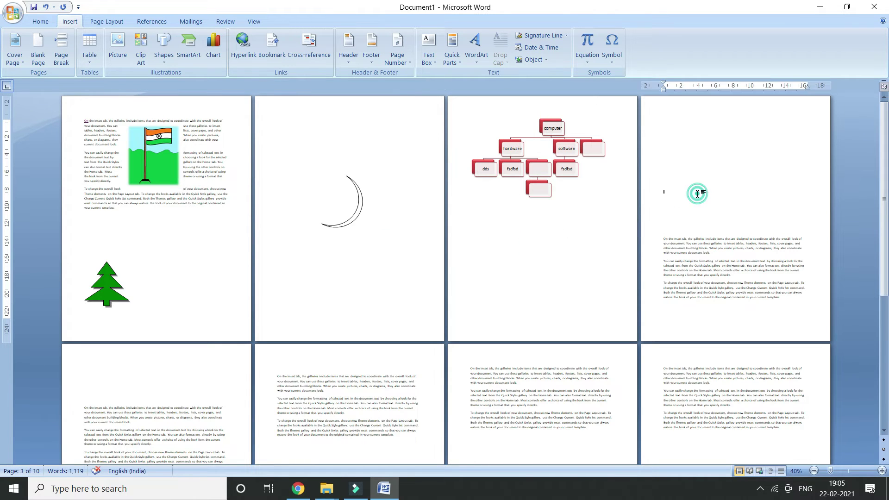
scroll(695, 234, "down", 2)
scroll(695, 234, "up", 6, "ctrl")
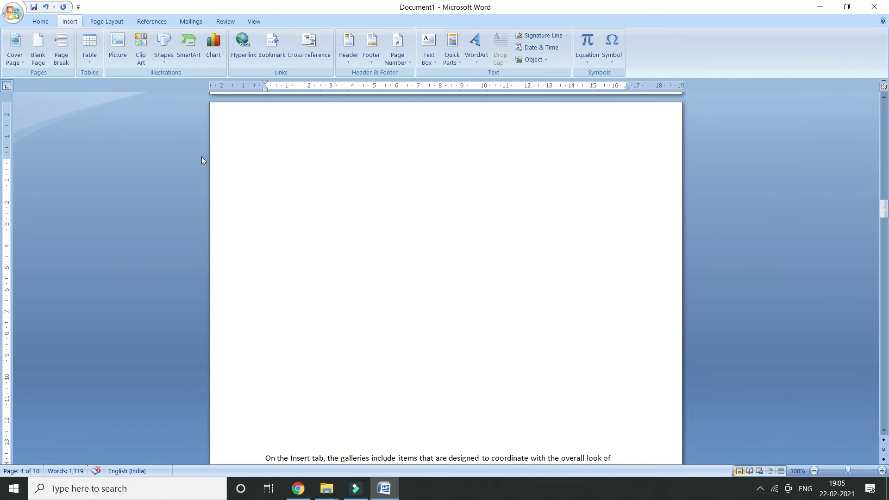
left_click(202, 157)
left_click(246, 148)
left_click(264, 161)
key("Delete")
key("Delete")
key("Delete")
key("Delete")
key("Delete")
key("Delete")
key("Delete")
key("Delete")
key("Delete")
key("Delete")
key("Delete")
key("Delete")
key("Delete")
key("Delete")
key("Delete")
key("Delete")
key("Delete")
key("Delete")
key("Delete")
key("Delete")
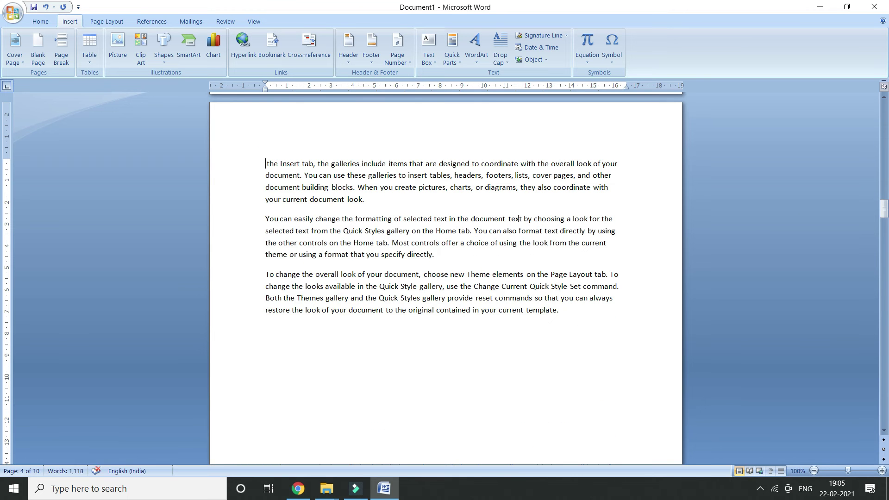
type("On")
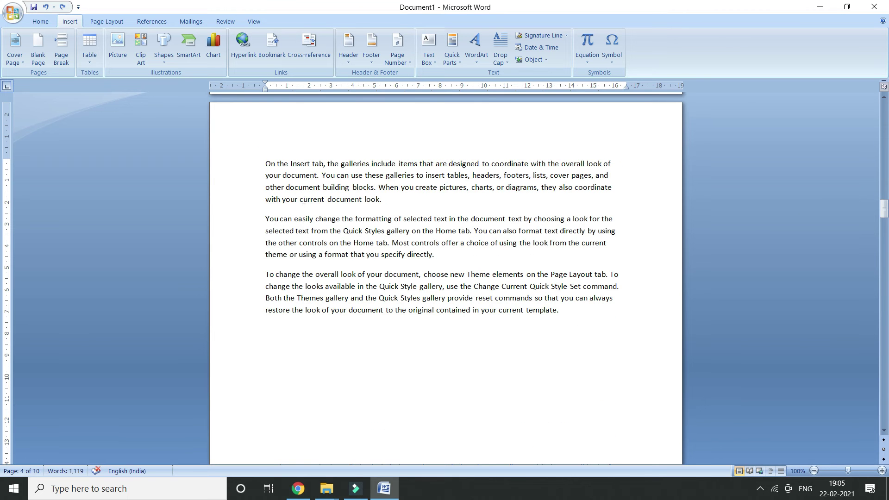
Add a bookmark named "one" to the word "On" that begins the fourth page's text, and deselect the word
double_click(265, 163)
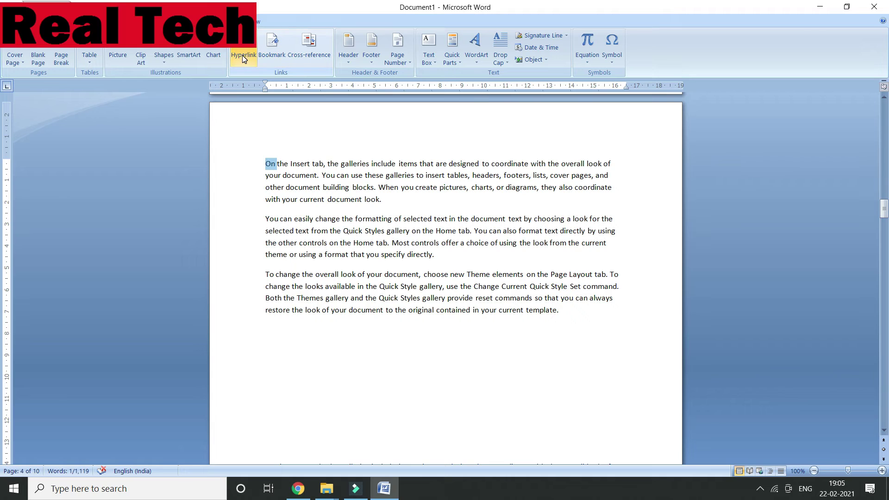
left_click(274, 54)
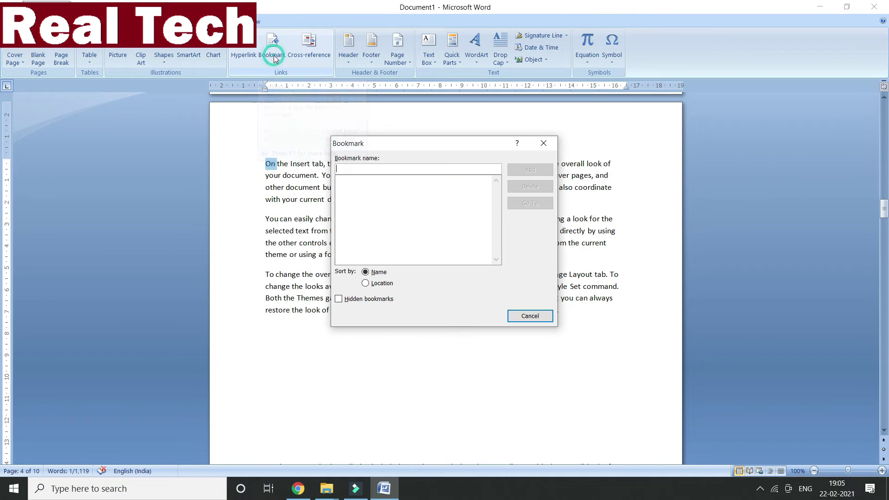
left_click(379, 168)
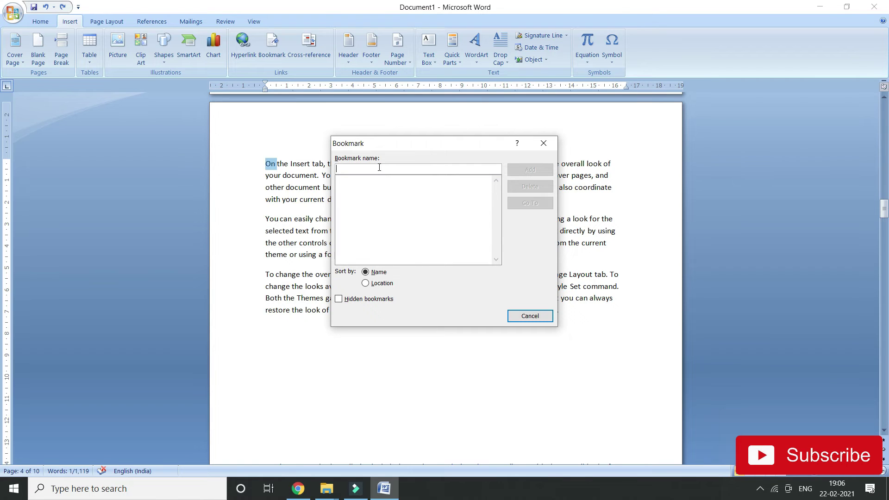
type("one")
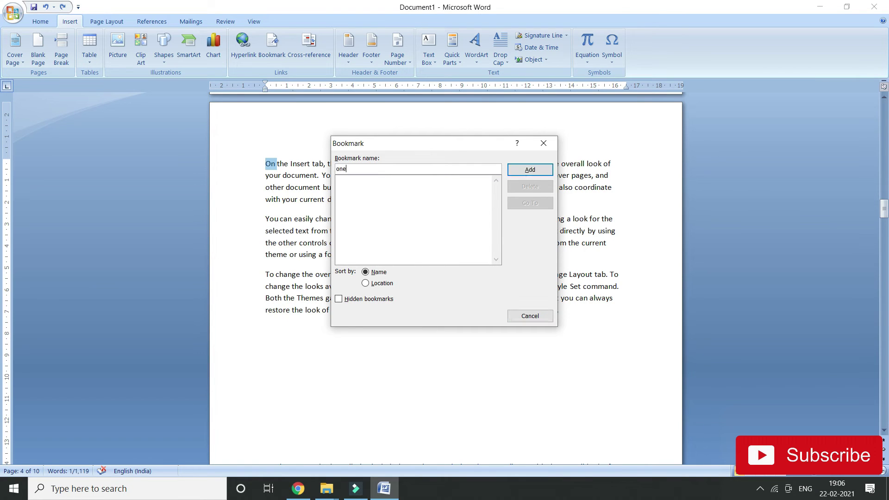
left_click(530, 171)
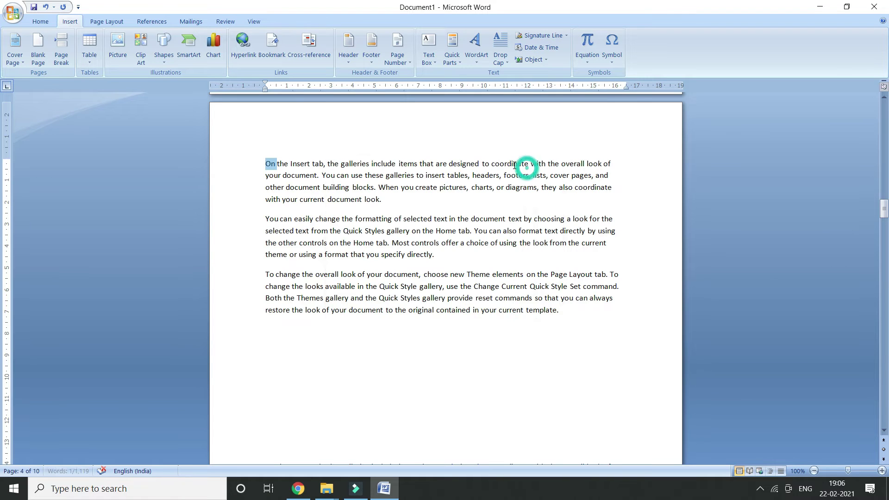
left_click(365, 274)
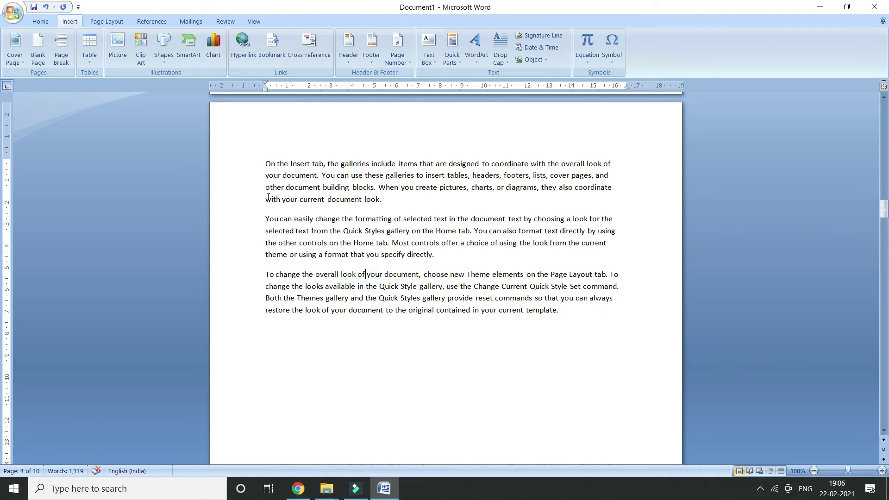
Add two blank lines below the text on the fourth page and go back to the first page
left_click(516, 351)
key("Return")
key("Return")
scroll(342, 300, "up", 20)
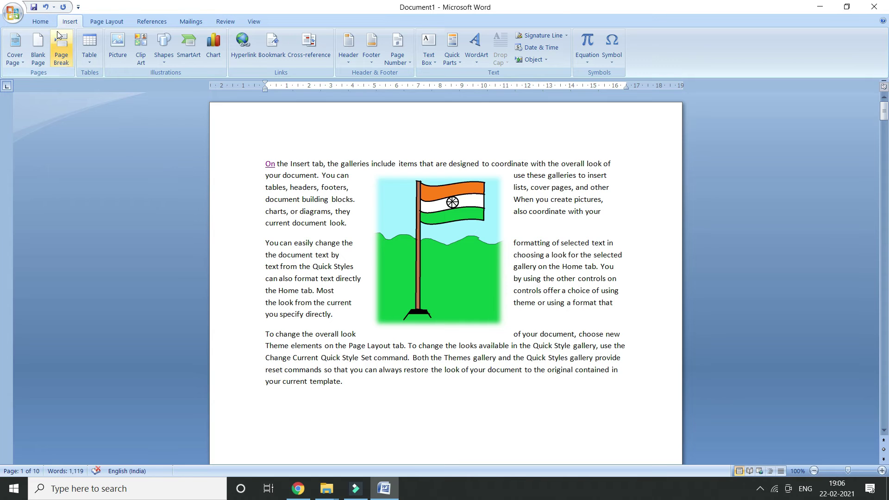
key("ctrl+g")
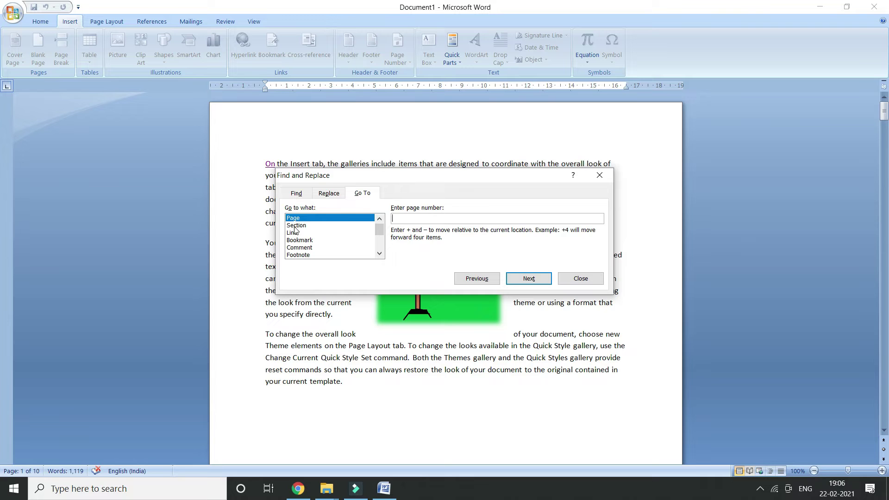
left_click(365, 196)
left_click(329, 194)
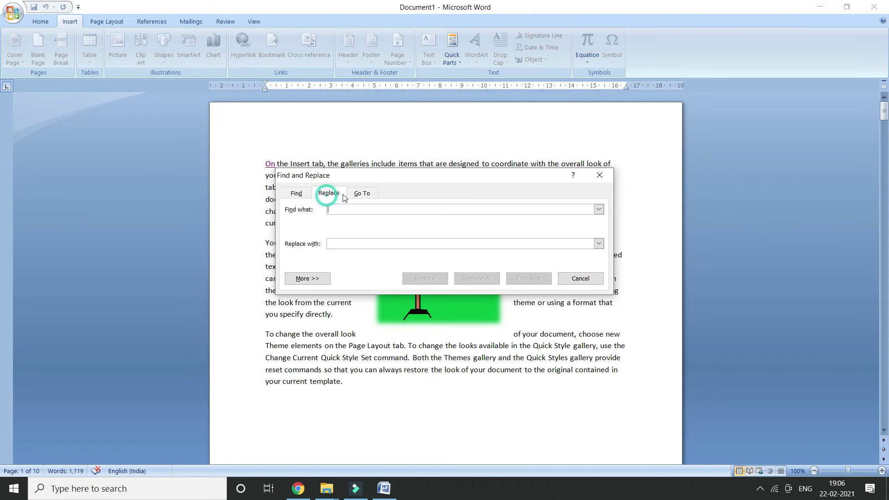
left_click(599, 175)
Use Go To to jump from the first page to the bookmark "one", close the dialog and deselect the text
key("ctrl+g")
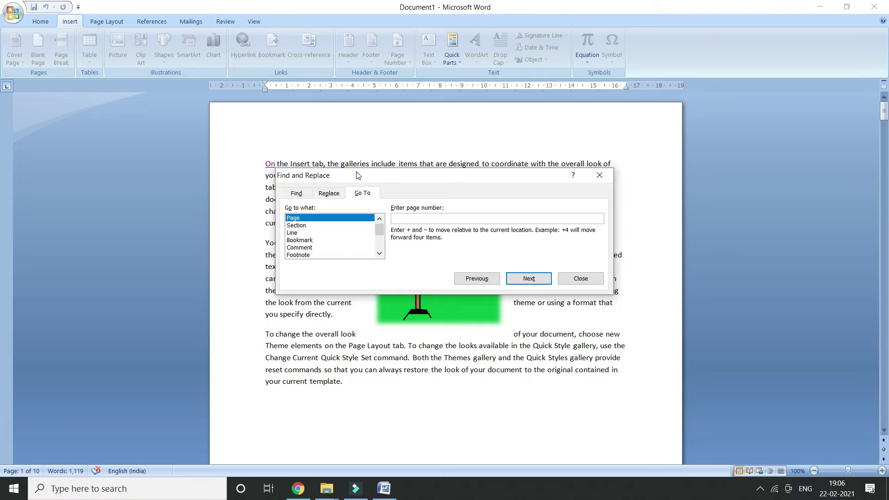
left_click(308, 239)
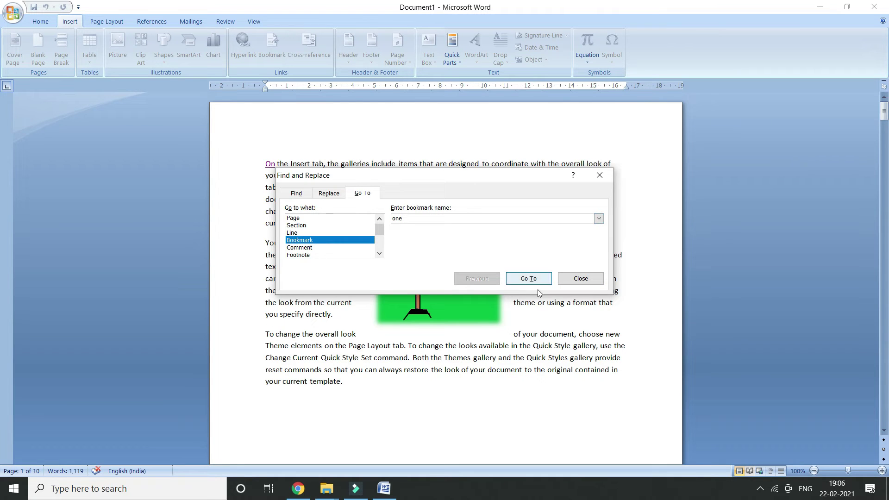
left_click(527, 277)
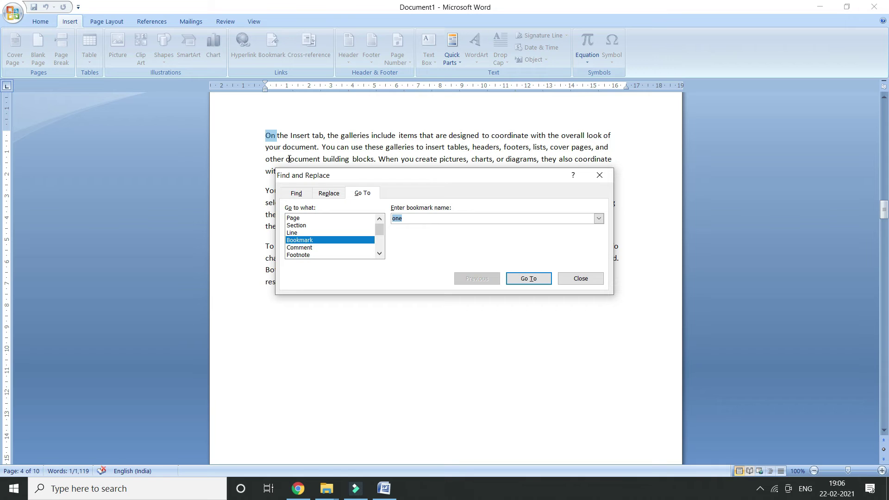
left_click(581, 278)
left_click_drag(335, 159, 245, 129)
left_click(395, 181)
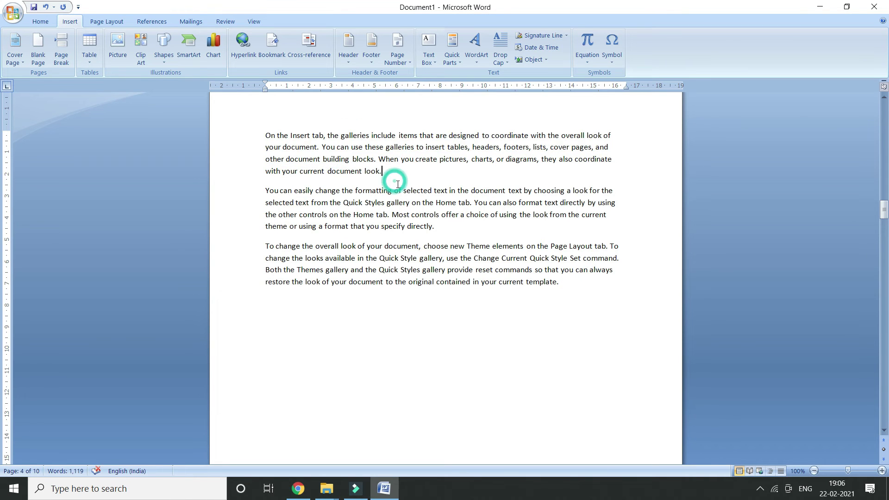
Add a blank line below the last paragraph on the fourth page, and check the document's bookmark list without changing it
scroll(295, 135, "up", 3)
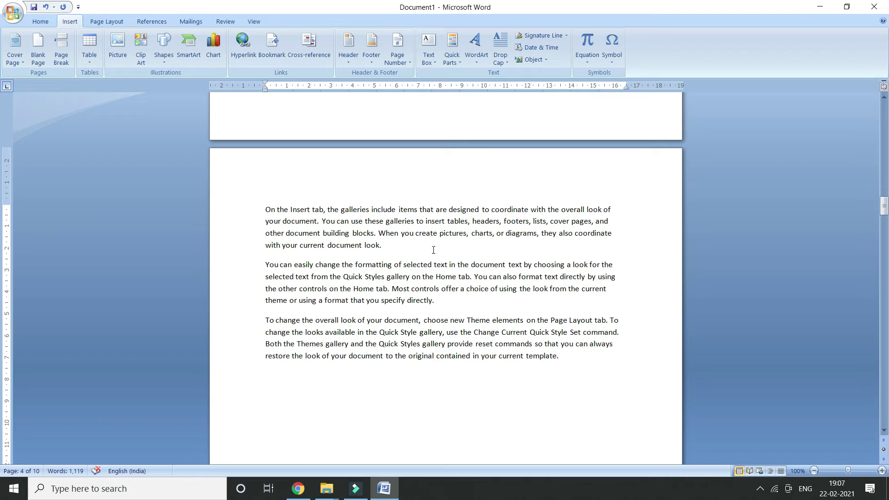
left_click(600, 363)
key("Return")
left_click(271, 44)
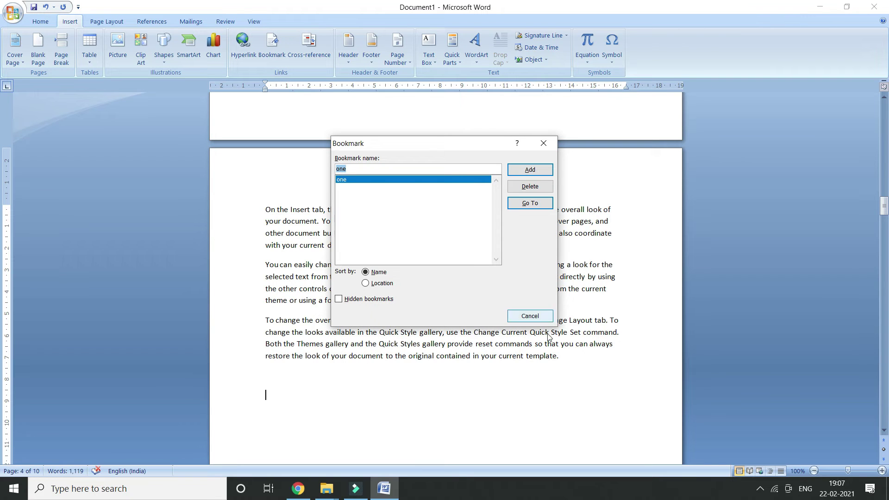
left_click(542, 318)
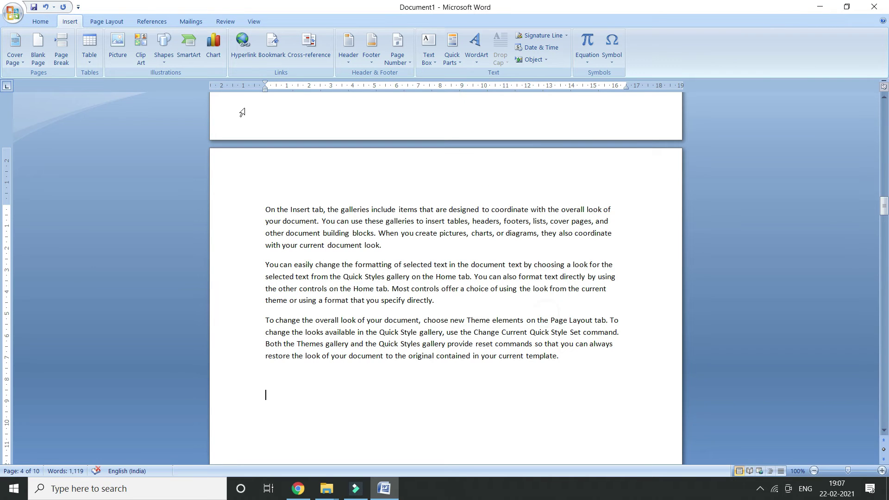
View the Cross-reference options, close them without inserting anything and return to the flag picture on the first page
left_click(306, 42)
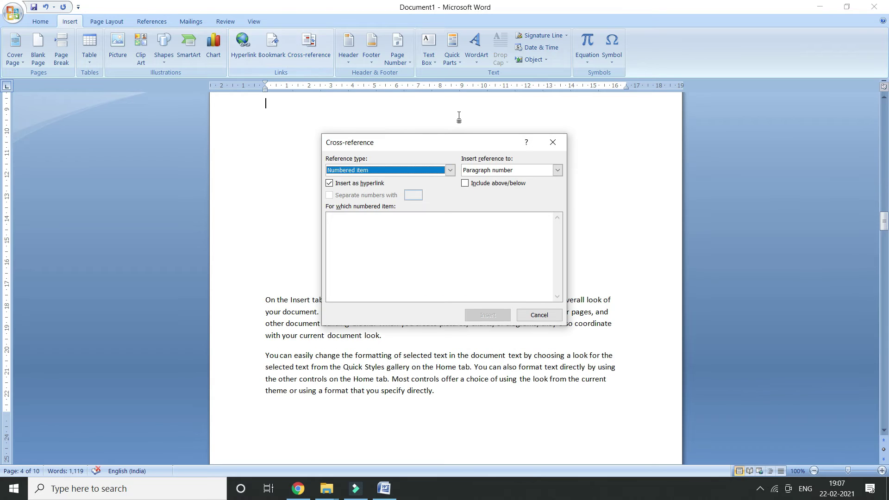
left_click(537, 316)
scroll(391, 185, "down", 5)
scroll(391, 185, "up", 8)
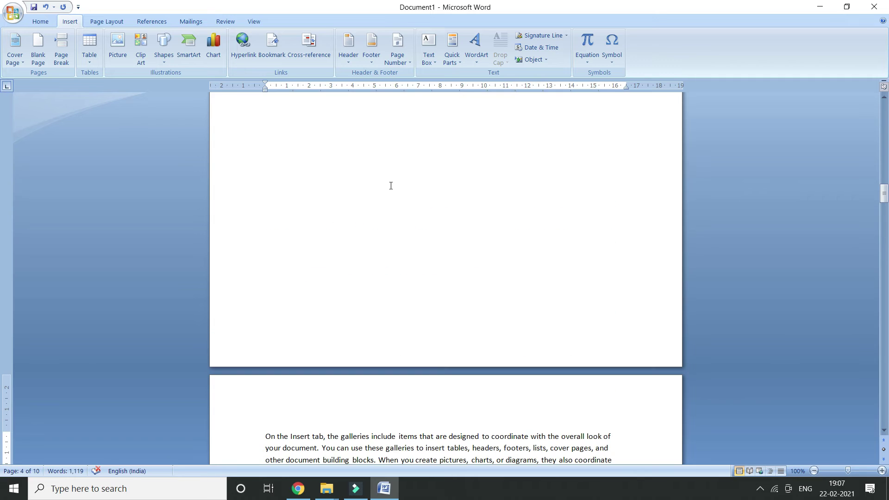
scroll(352, 166, "down", 2, "ctrl")
scroll(324, 215, "up", 10)
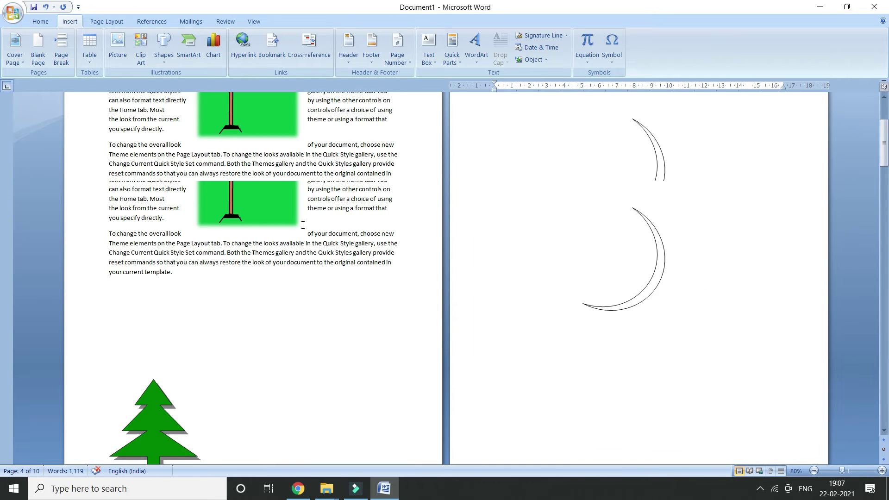
scroll(275, 181, "up", 3, "ctrl")
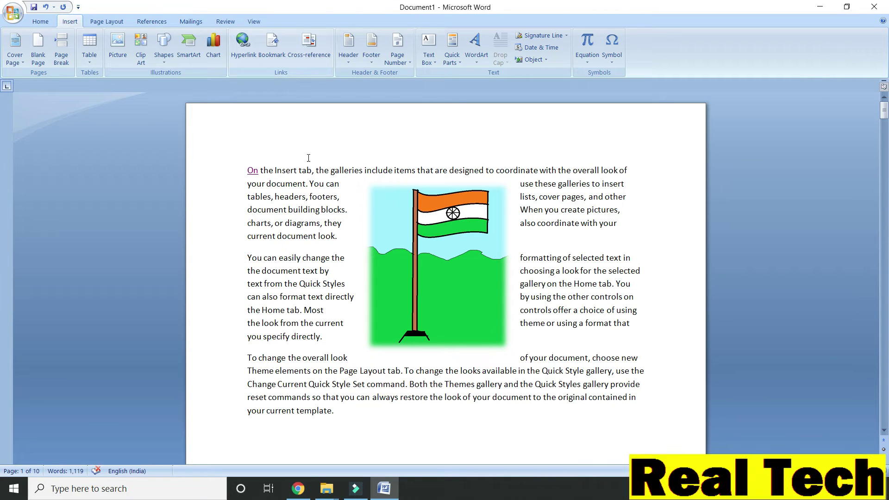
Review the available cross-reference types and the document's bookmark list, closing the dialogs without inserting or changing anything
left_click(308, 47)
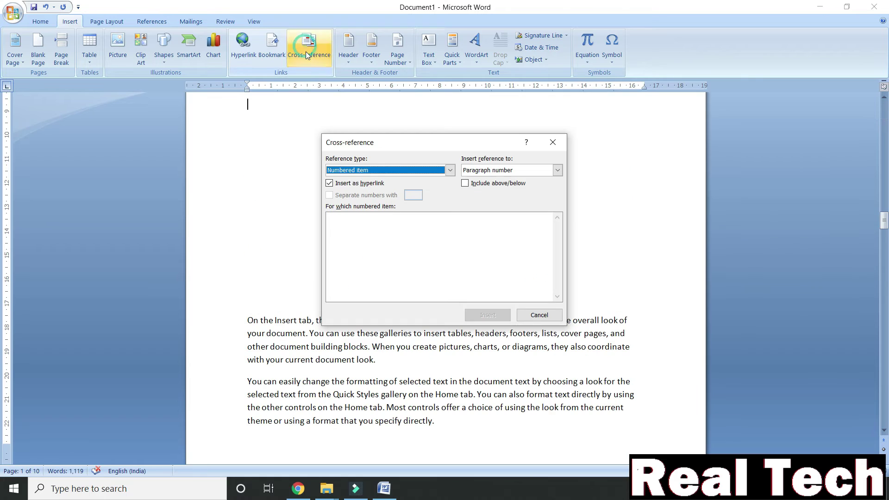
left_click(451, 170)
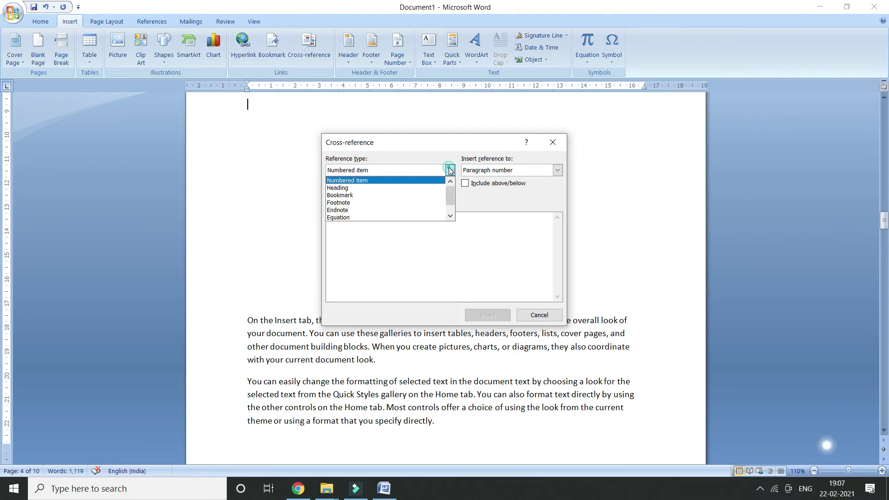
left_click(539, 315)
left_click(269, 44)
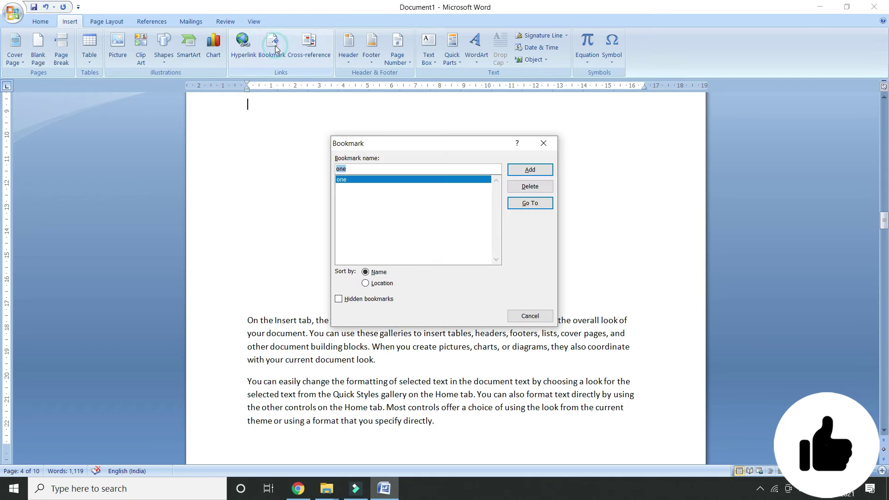
left_click(529, 317)
left_click(303, 47)
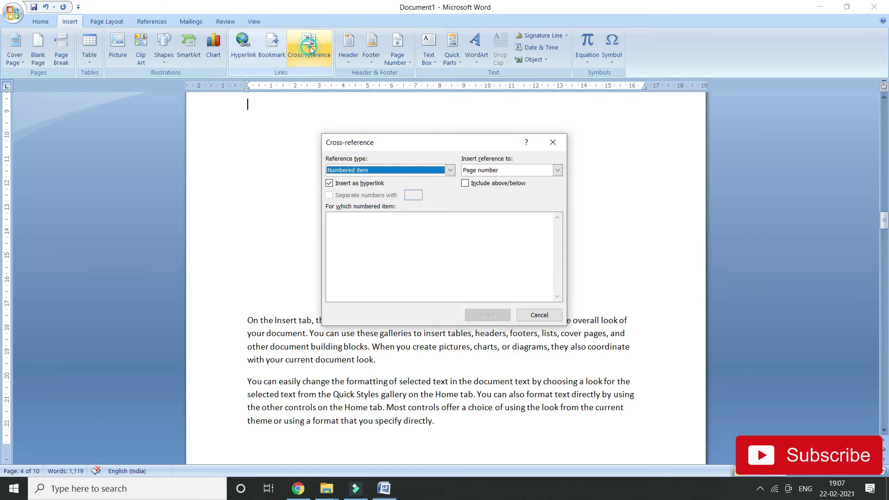
left_click(428, 171)
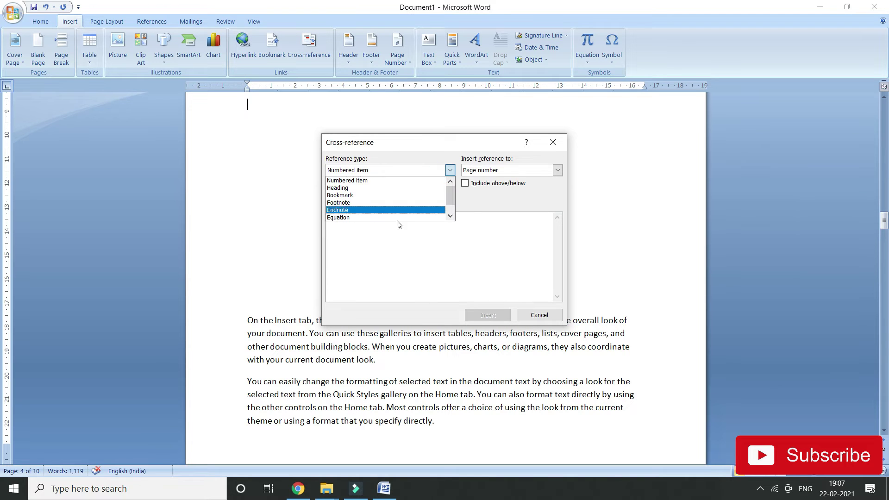
left_click(538, 314)
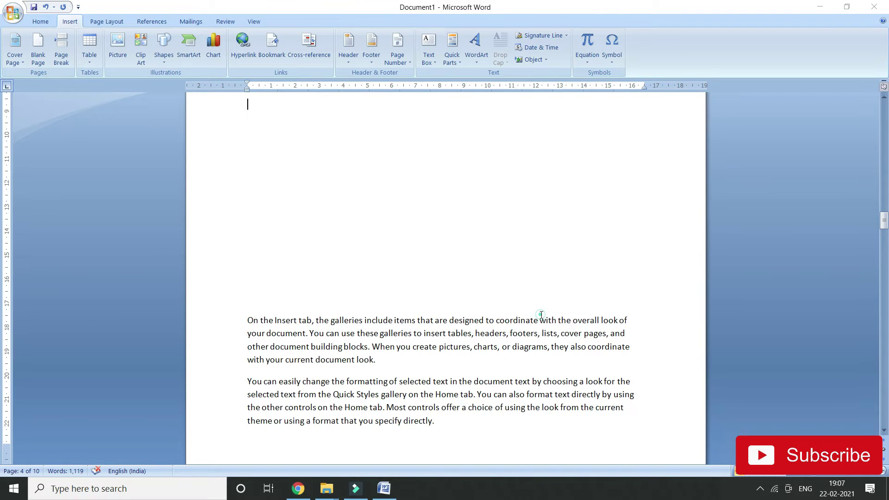
Return to the first page and insert the built-in Blank header
left_click(348, 48)
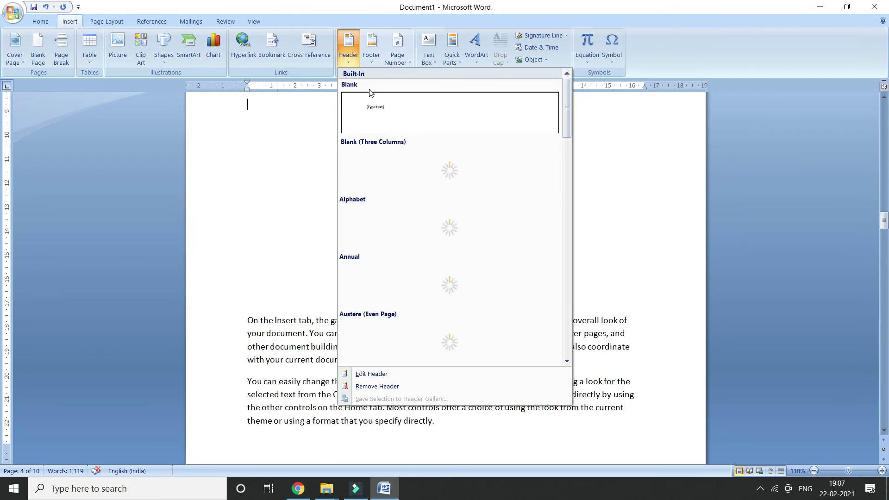
left_click(641, 181)
scroll(575, 192, "up", 3)
left_click_drag(882, 199, 883, 111)
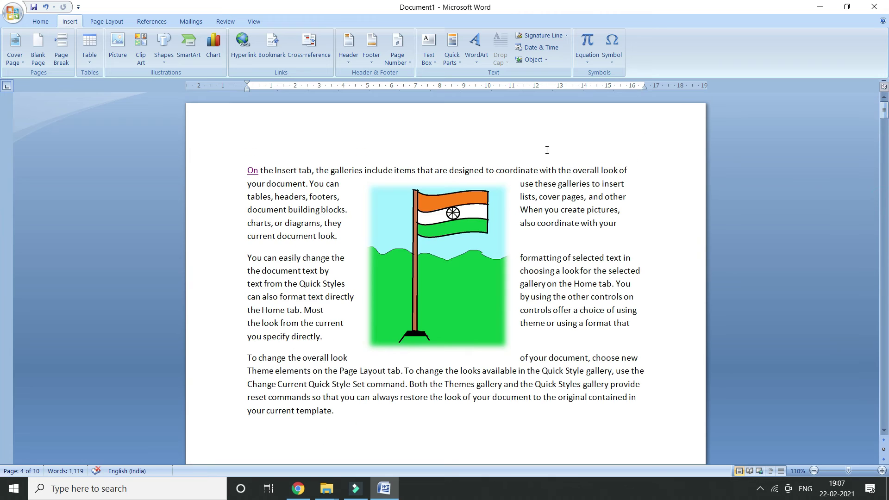
left_click(371, 134)
left_click(351, 53)
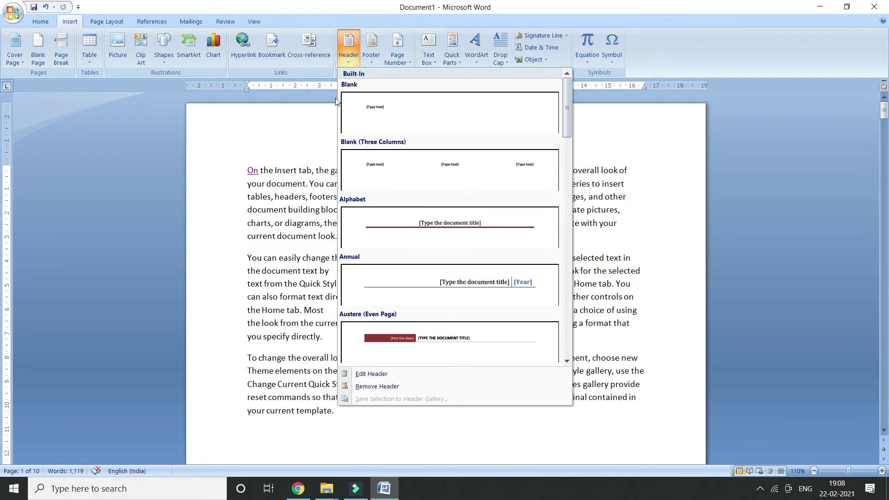
left_click(418, 112)
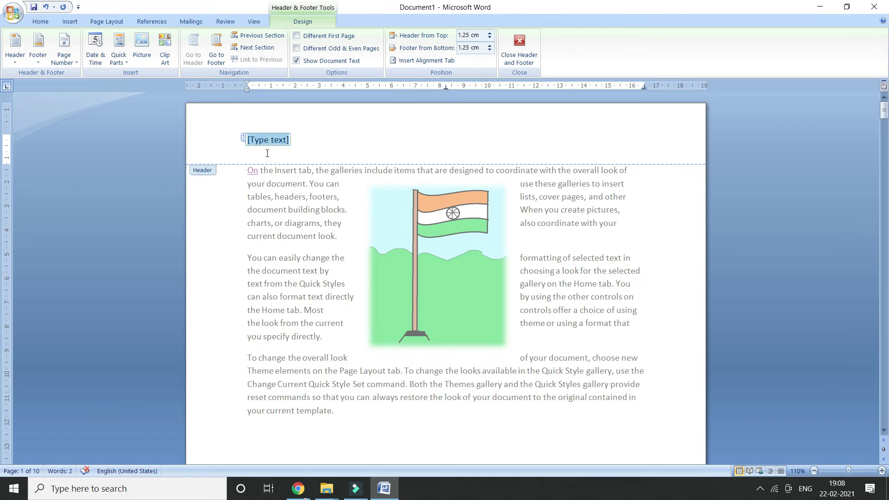
Replace the header's placeholder with a short first name in lowercase and close header editing
type("1")
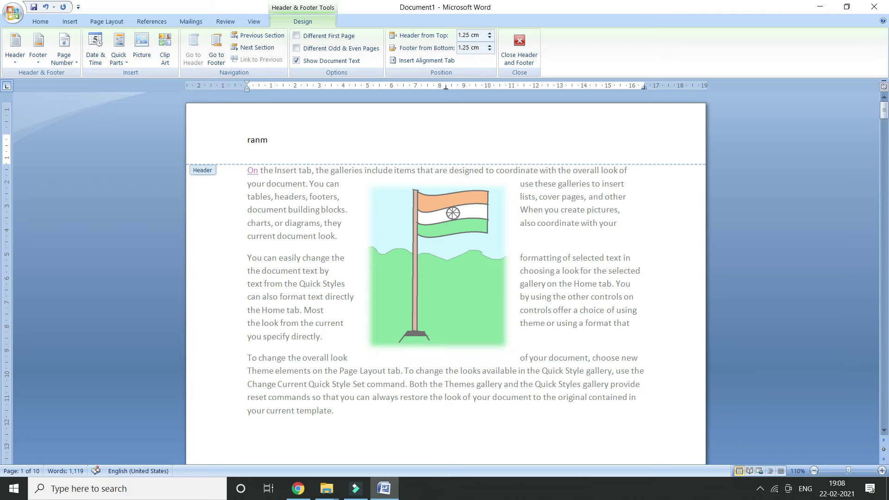
key("BackSpace")
key("BackSpace")
type("m")
left_click(531, 37)
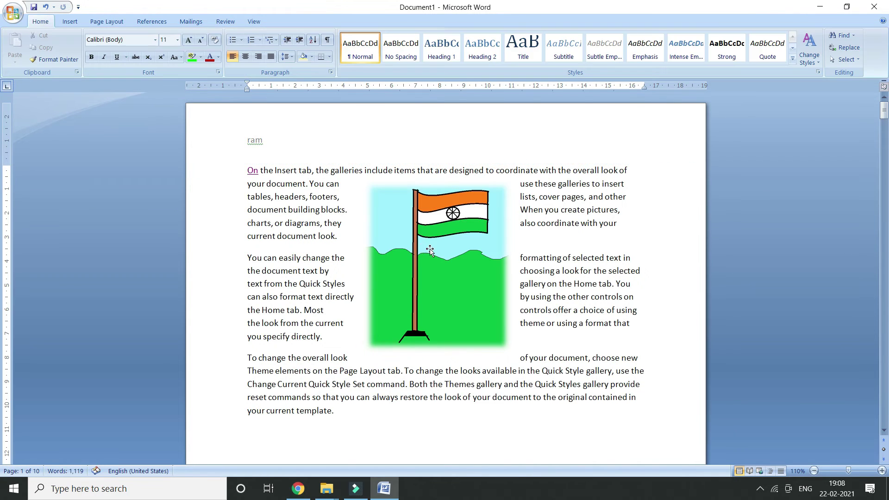
Check the header text on the other pages, and reopen and close the first page's header
scroll(519, 279, "down", 15)
scroll(424, 282, "down", 20)
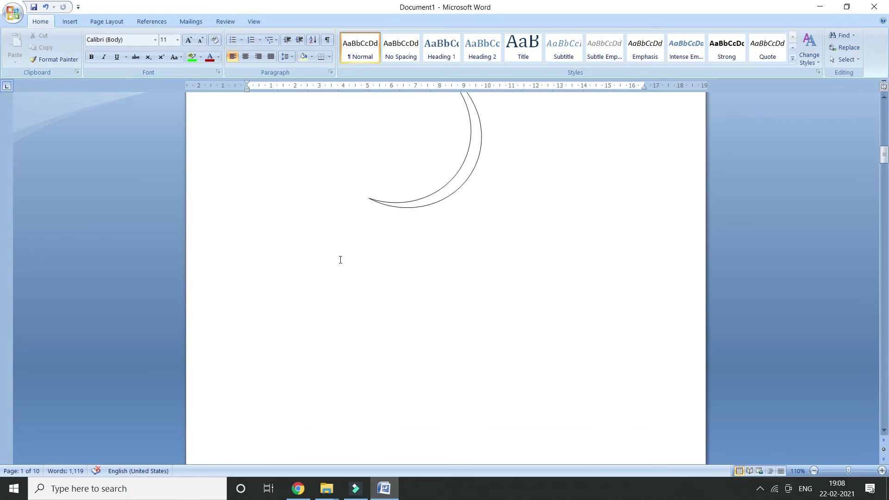
scroll(278, 218, "down", 10)
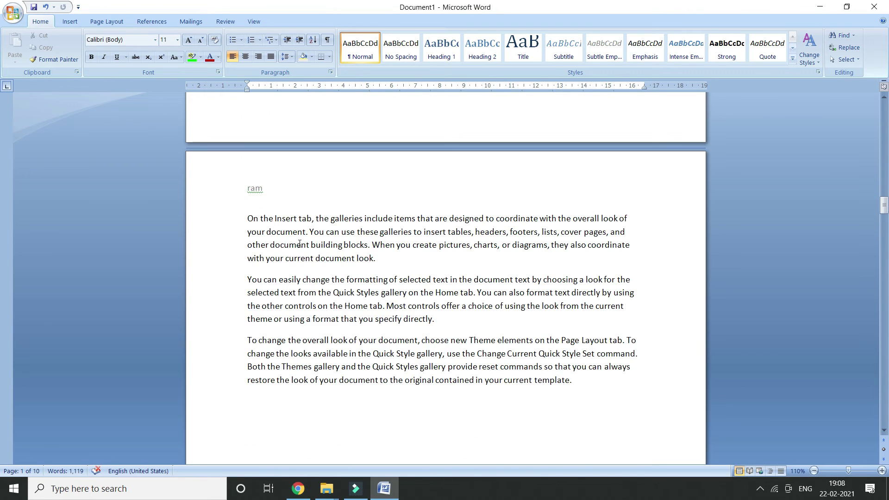
scroll(263, 215, "up", 15)
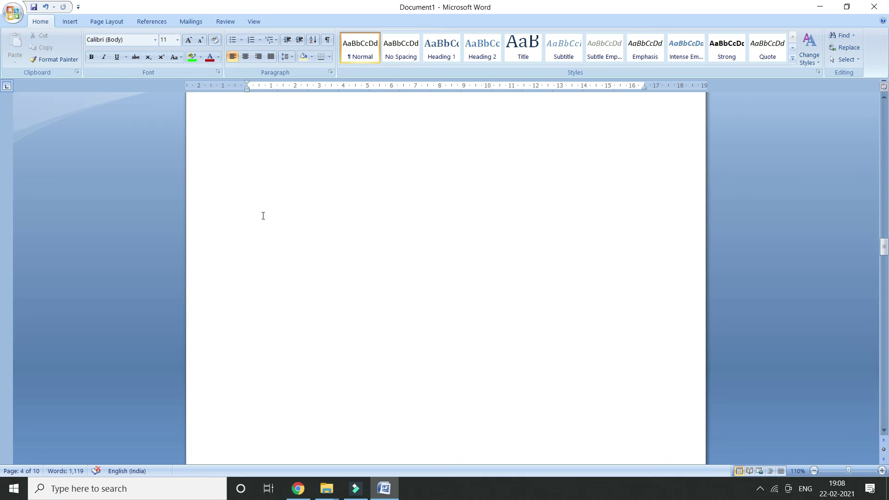
scroll(256, 221, "up", 15)
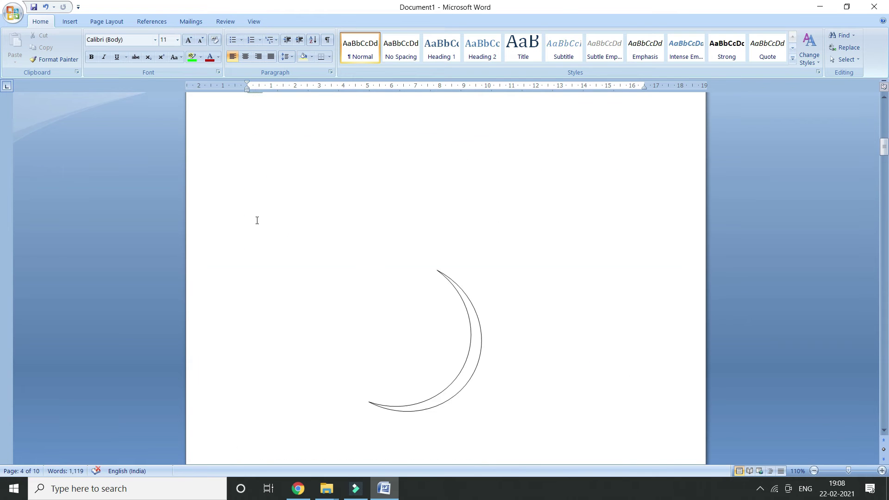
double_click(293, 131)
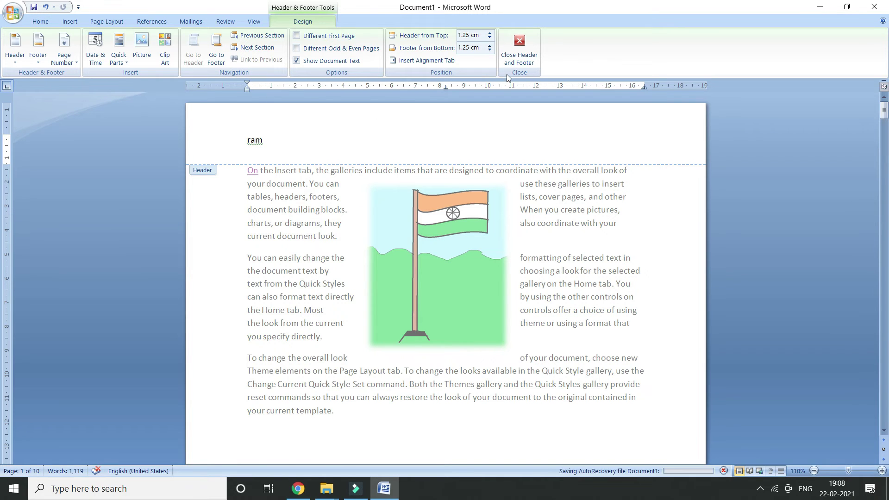
left_click(519, 50)
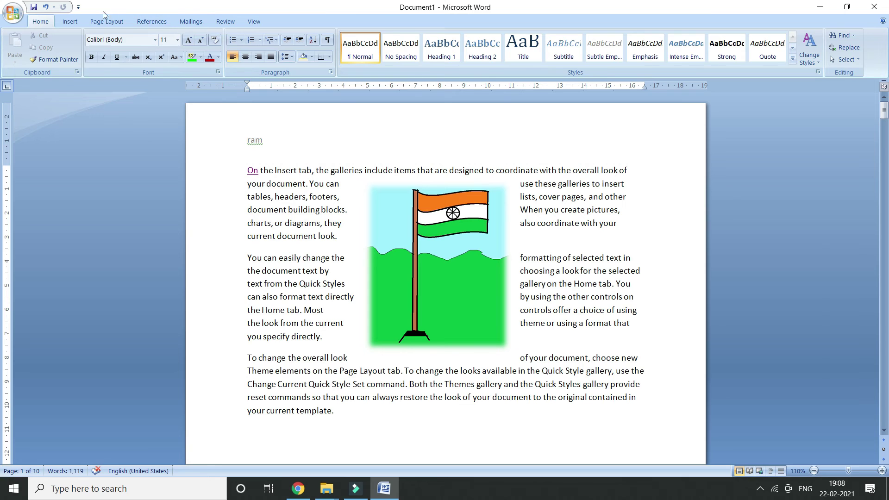
Insert the built-in Tiles header in the document and return to the body text
left_click(70, 22)
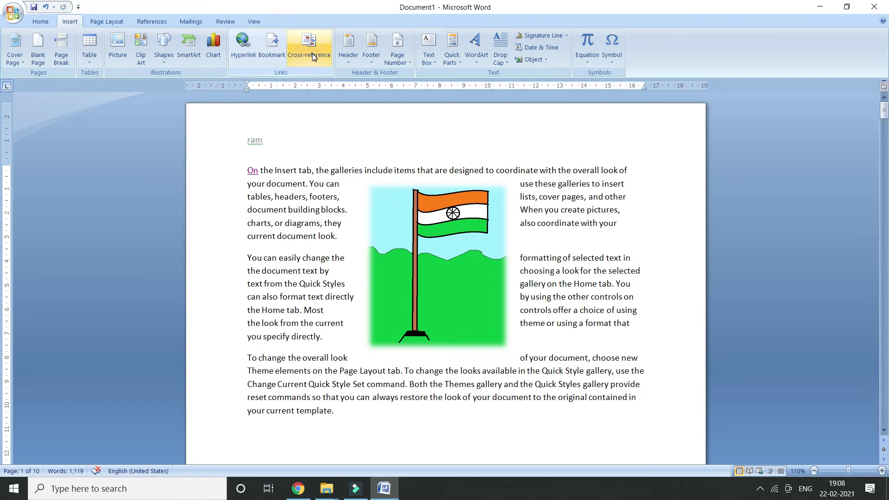
left_click(354, 60)
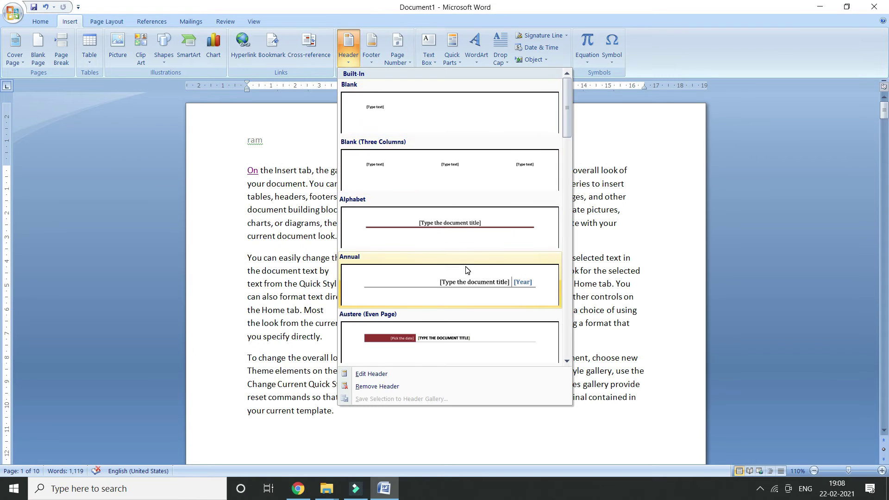
scroll(449, 278, "down", 6)
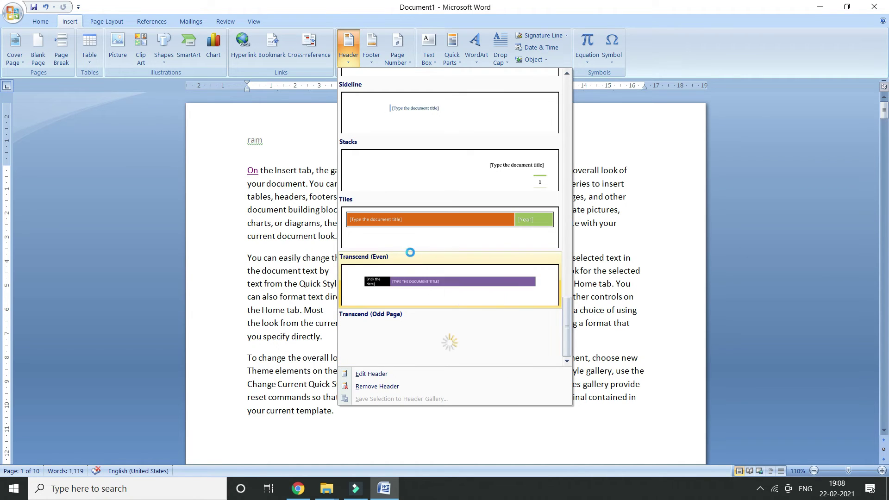
left_click(502, 235)
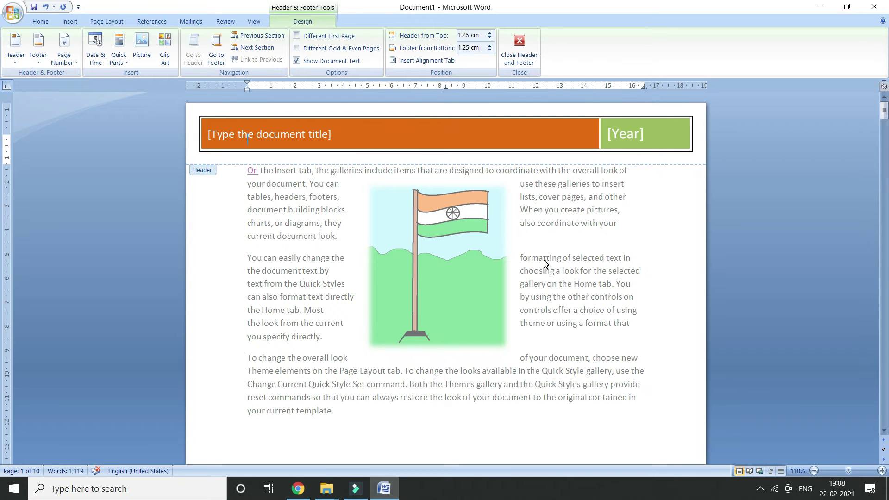
double_click(372, 170)
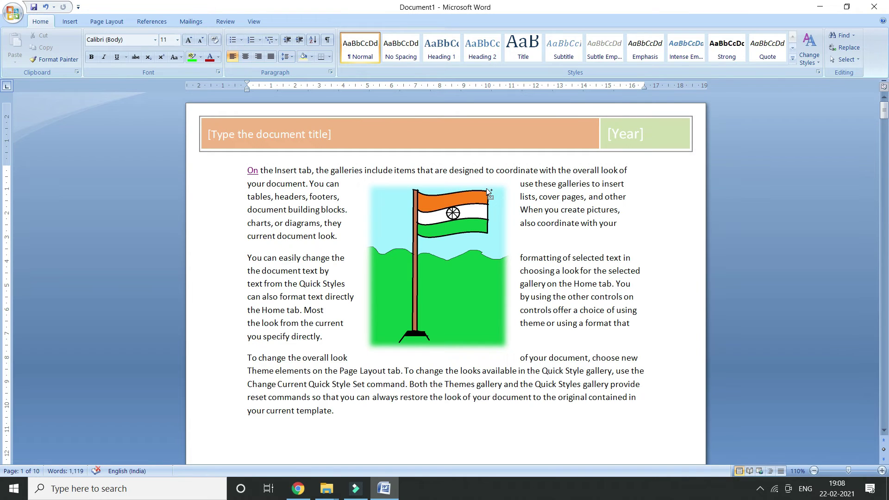
Undo the Tiles header and the earlier header entries until the header is empty
key("ctrl+z")
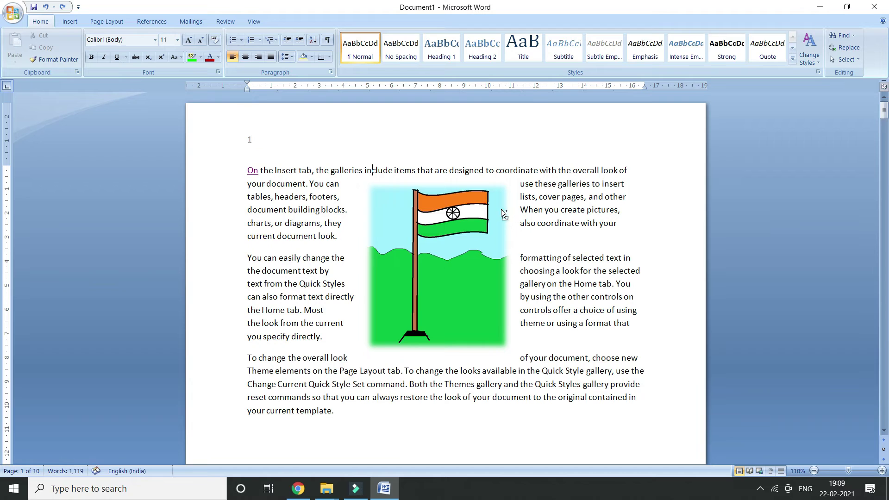
key("ctrl+z")
left_click(519, 240)
key("ctrl+z")
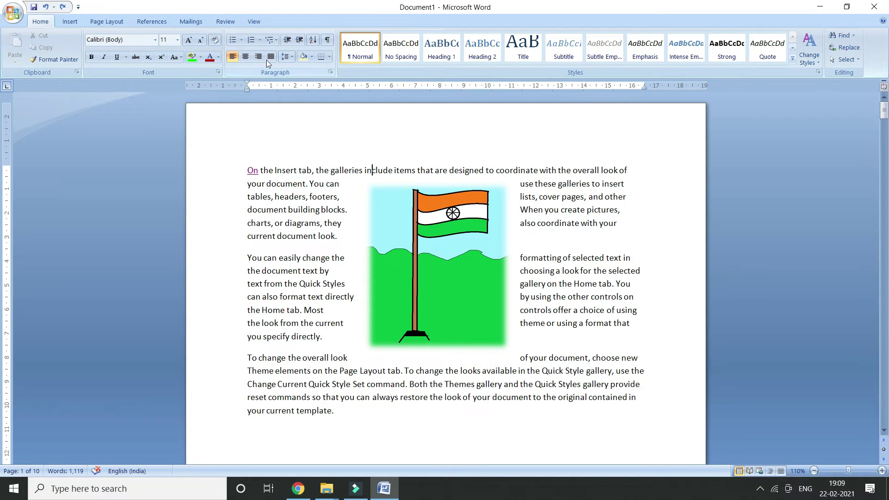
Examine the built-in footer designs and close the gallery without inserting one
left_click(106, 22)
left_click(69, 22)
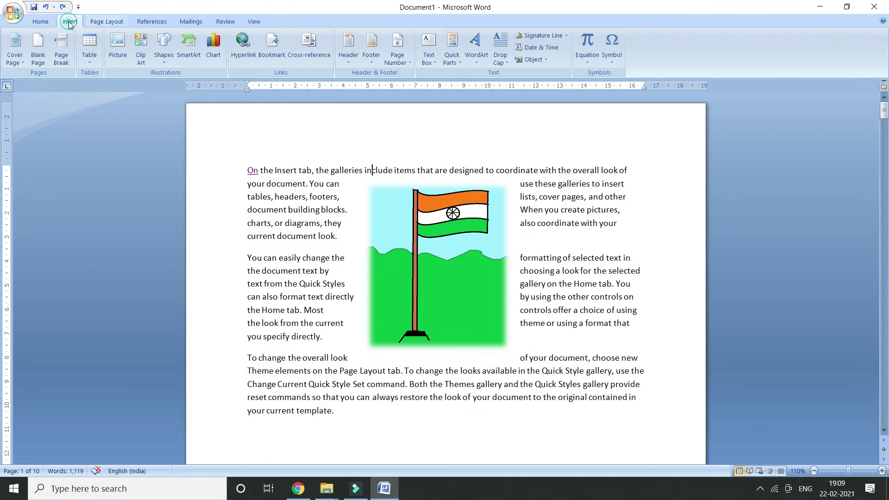
left_click(376, 61)
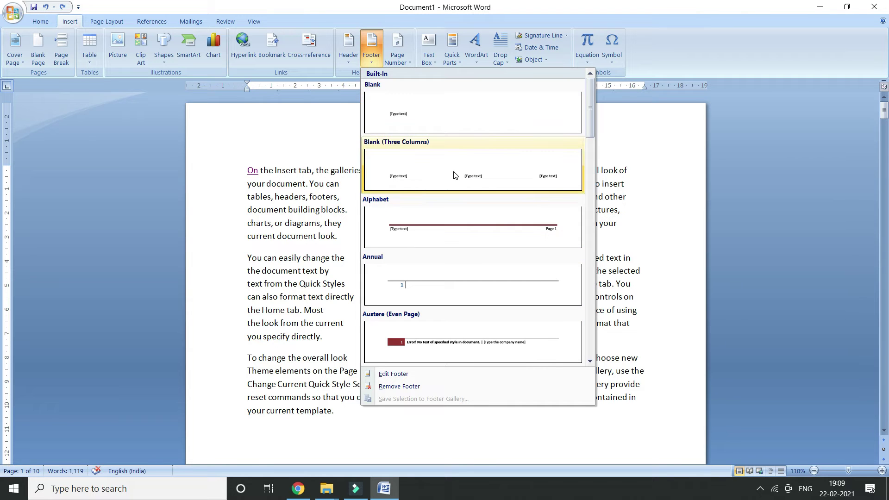
left_click(382, 71)
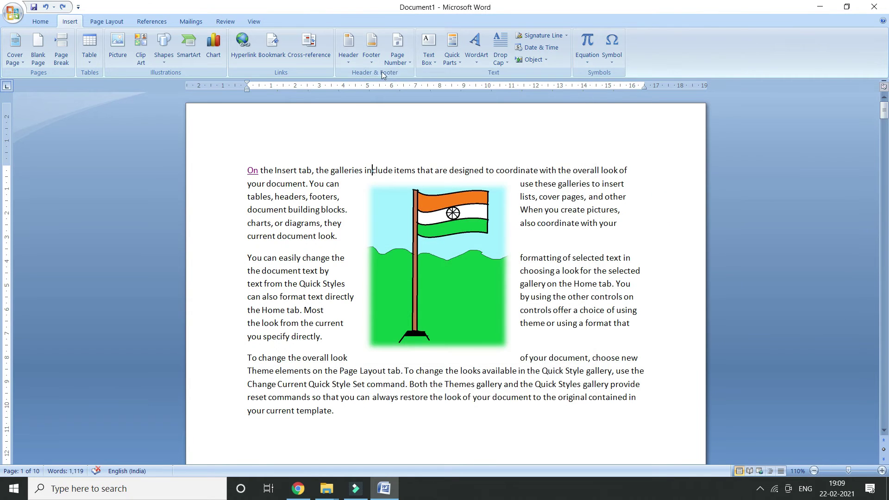
Insert page numbers at the top of the page in the Plain Number 2 style and close header editing
left_click(404, 62)
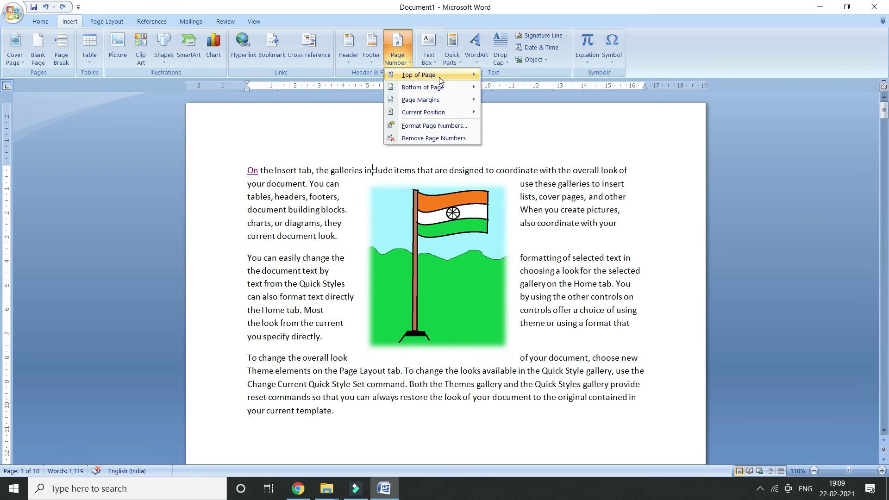
mouse_move(441, 79)
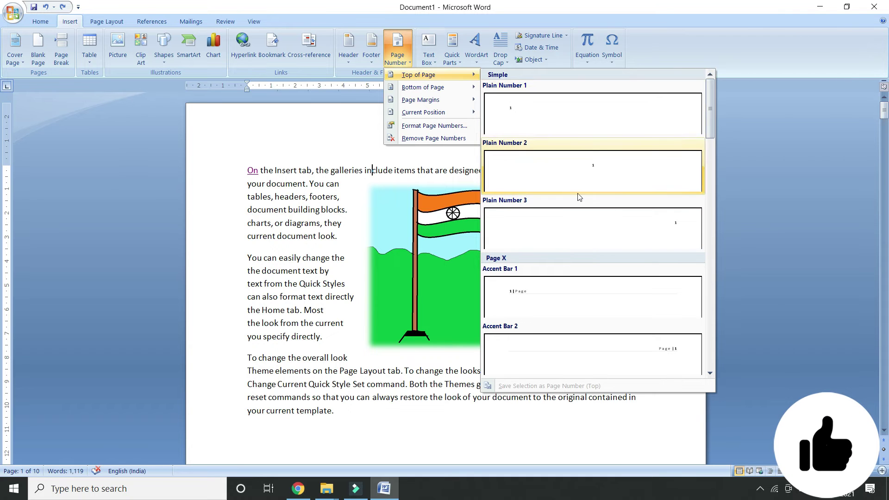
left_click(588, 182)
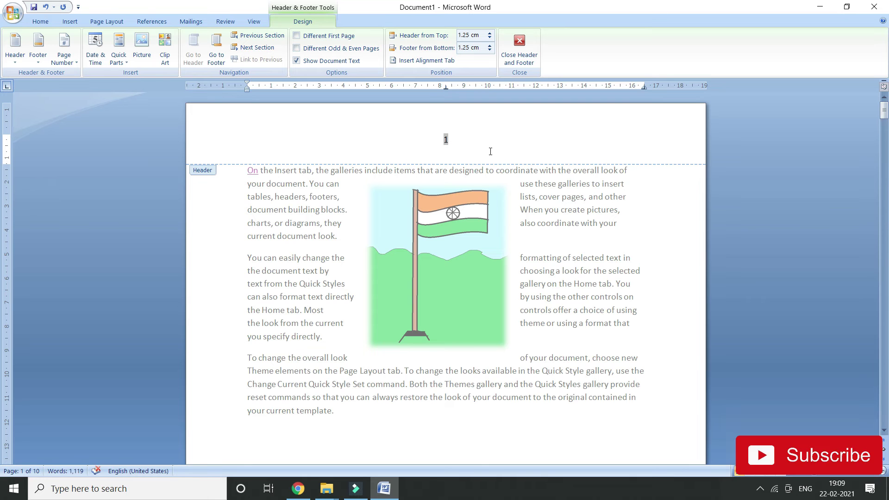
scroll(491, 151, "up", 2)
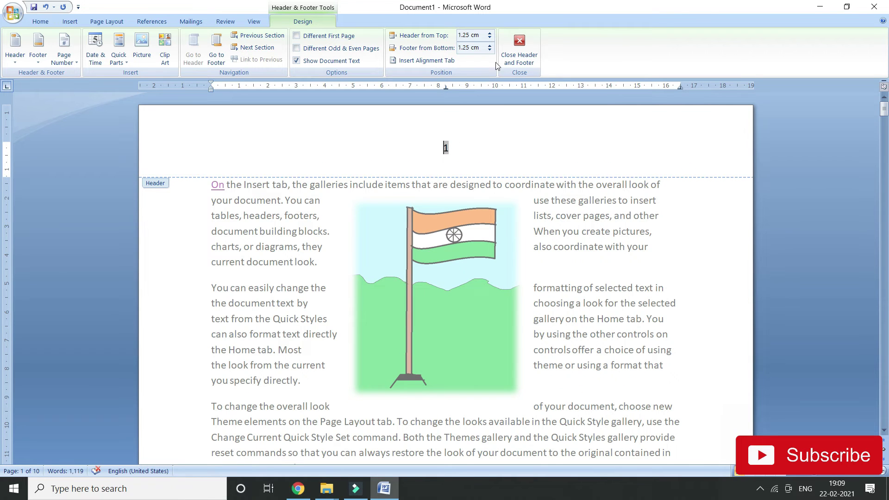
left_click(524, 50)
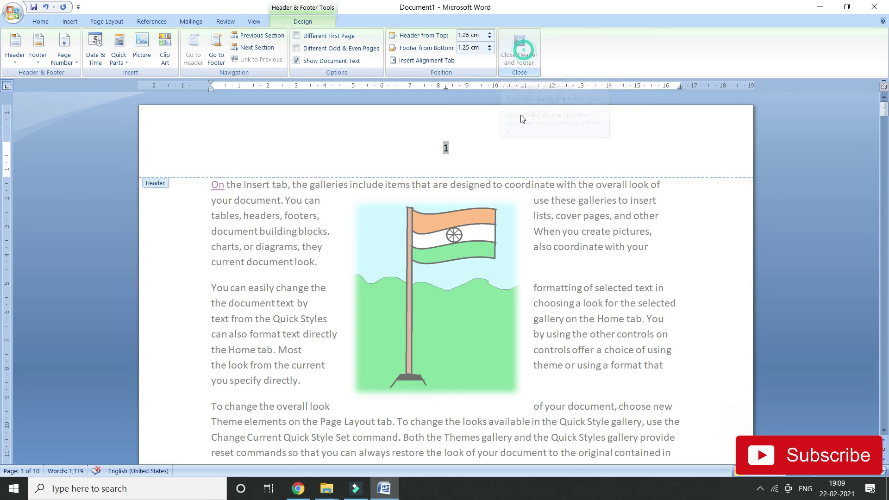
Check the page numbers at the top of the following pages and return to the first page
scroll(539, 223, "down", 15)
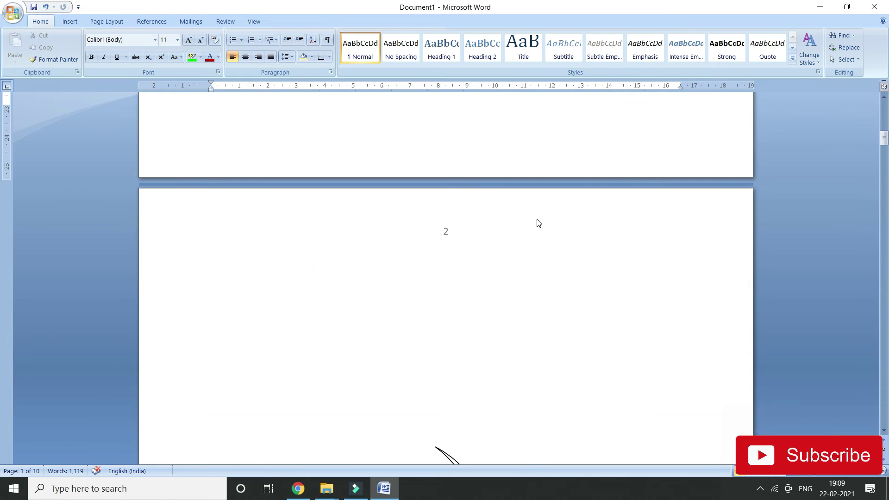
scroll(539, 223, "up", 2)
scroll(491, 200, "down", 12)
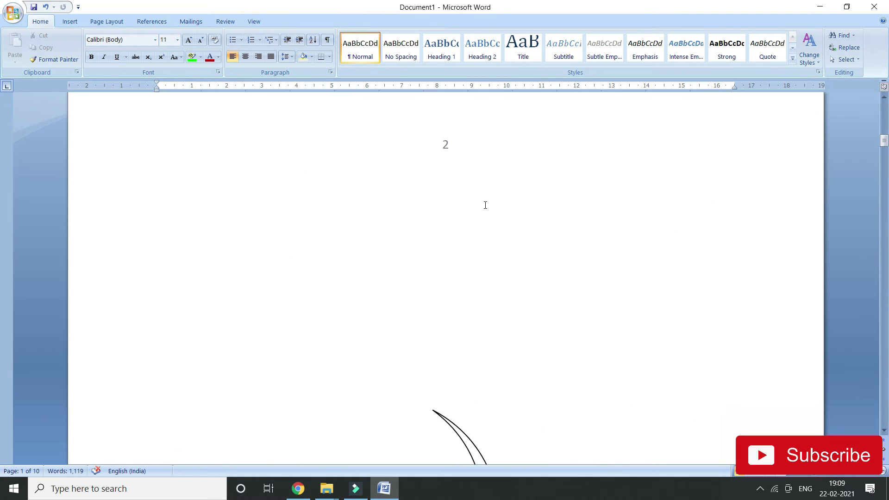
scroll(451, 205, "down", 12)
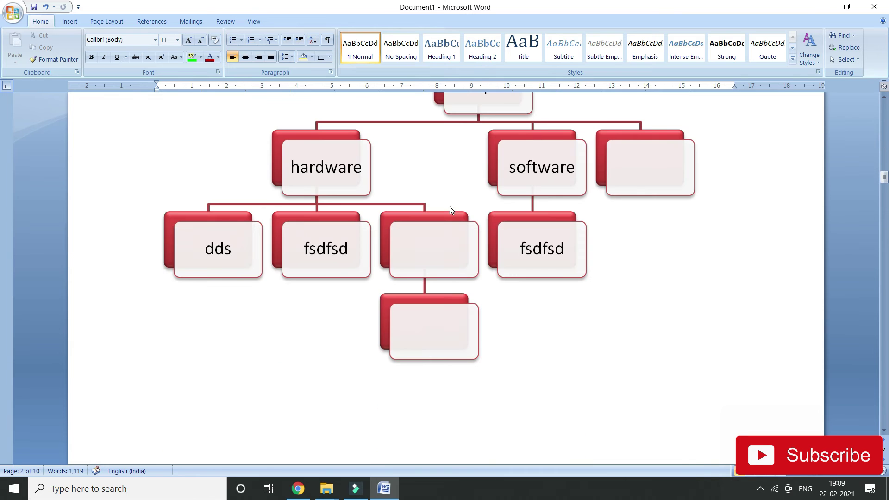
scroll(450, 207, "up", 3)
scroll(451, 206, "down", 12)
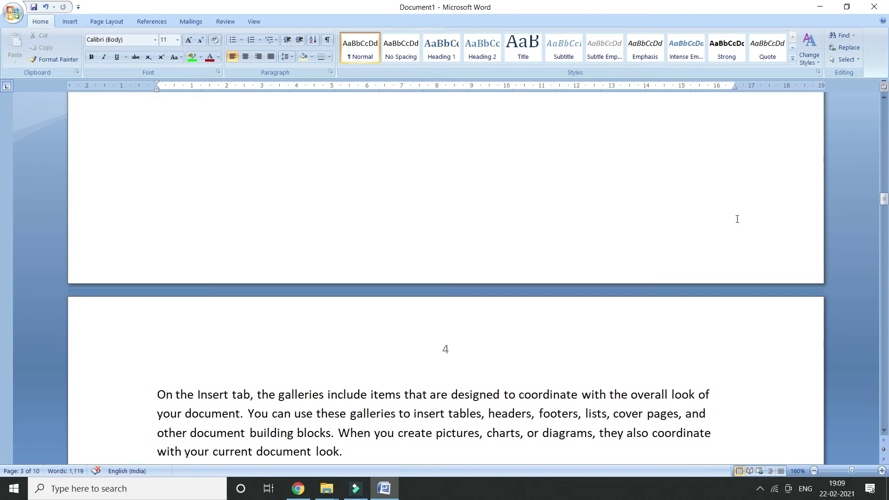
left_click_drag(883, 206, 883, 106)
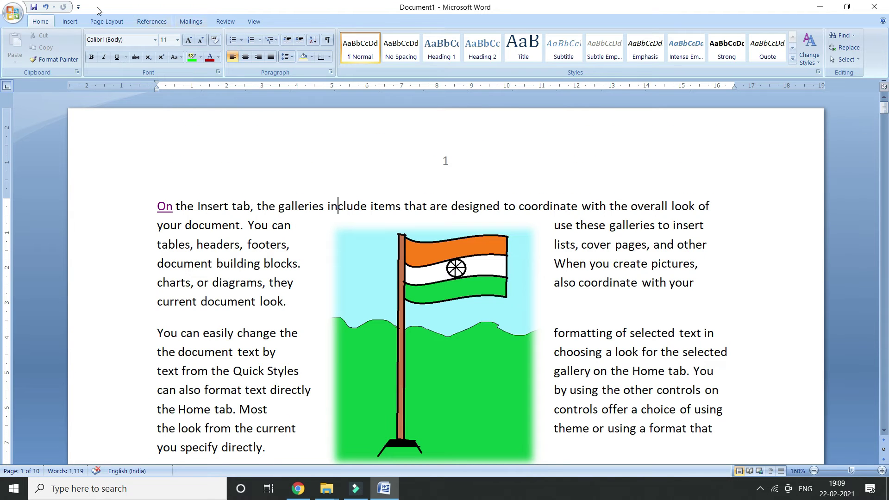
Open the page number options to view the available placements
left_click(69, 21)
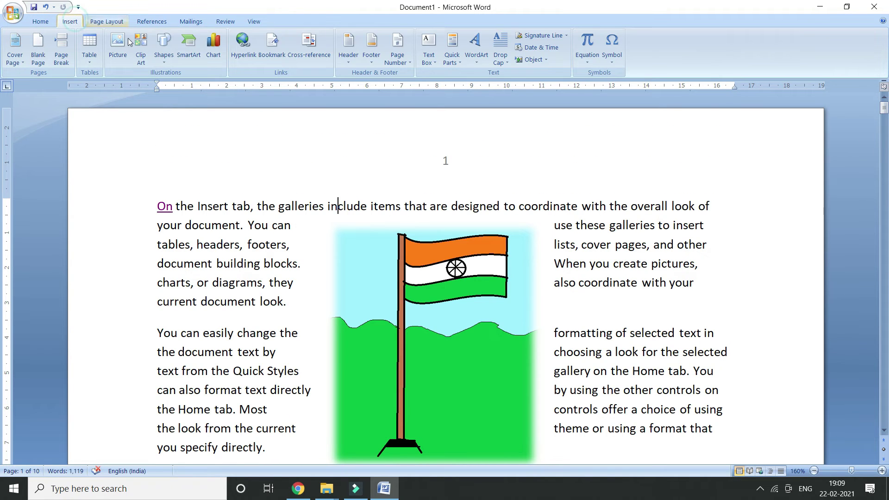
left_click(401, 58)
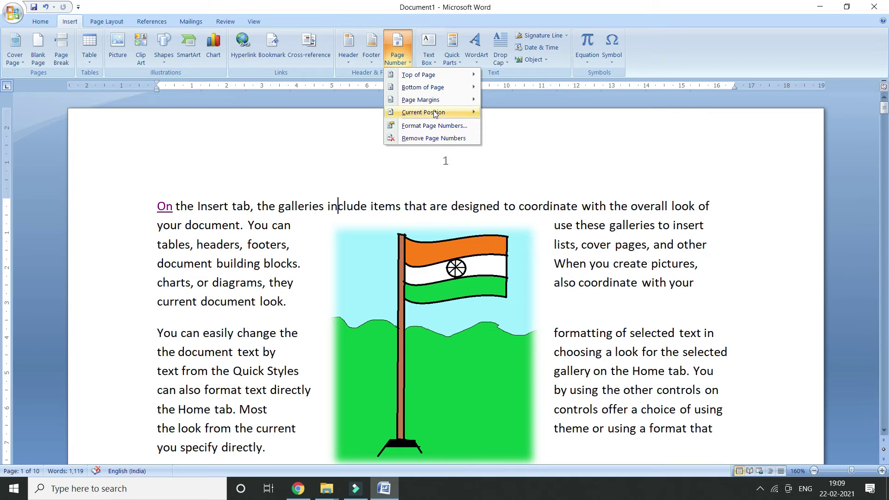
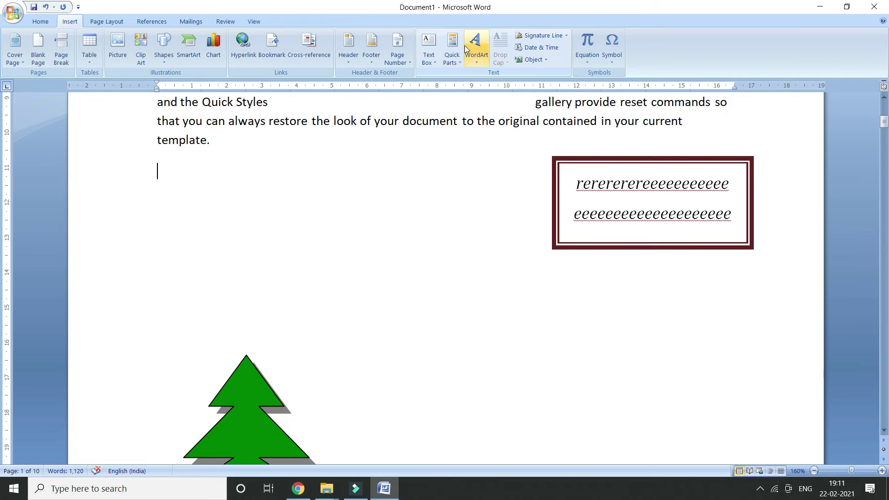
Examine the Quick Parts options, including the document properties, and close them without inserting anything
left_click(460, 65)
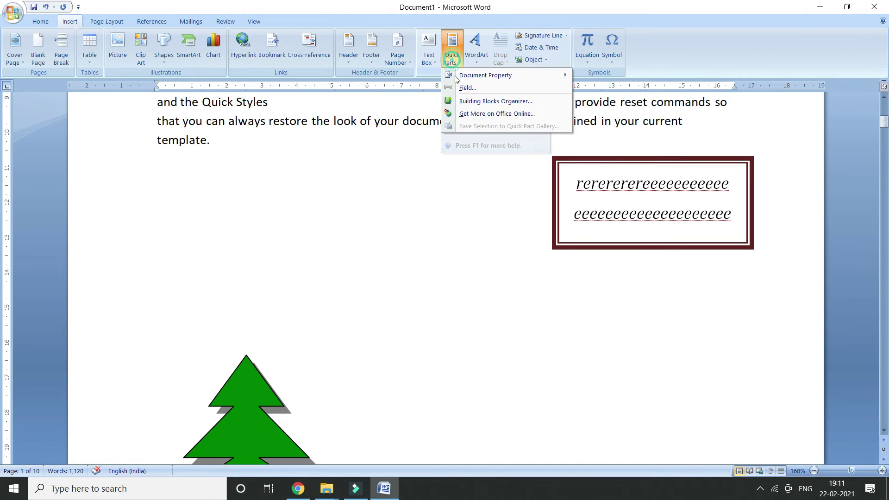
left_click(470, 165)
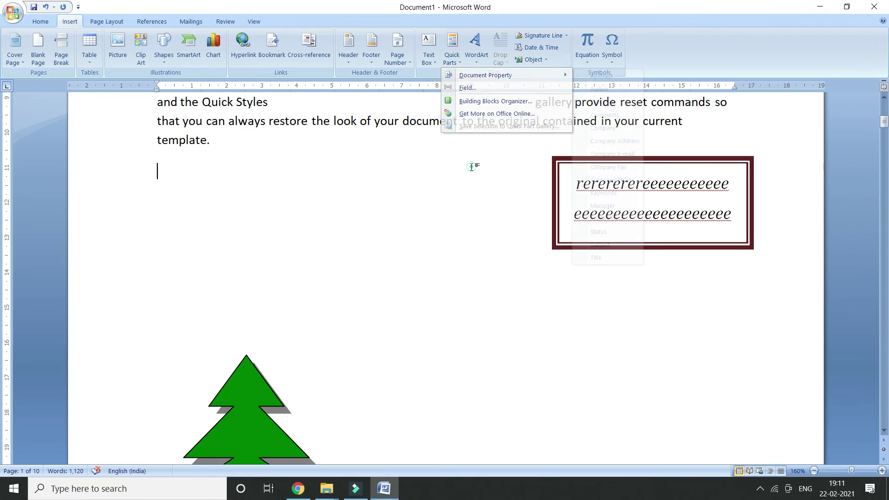
left_click(453, 45)
left_click(477, 193)
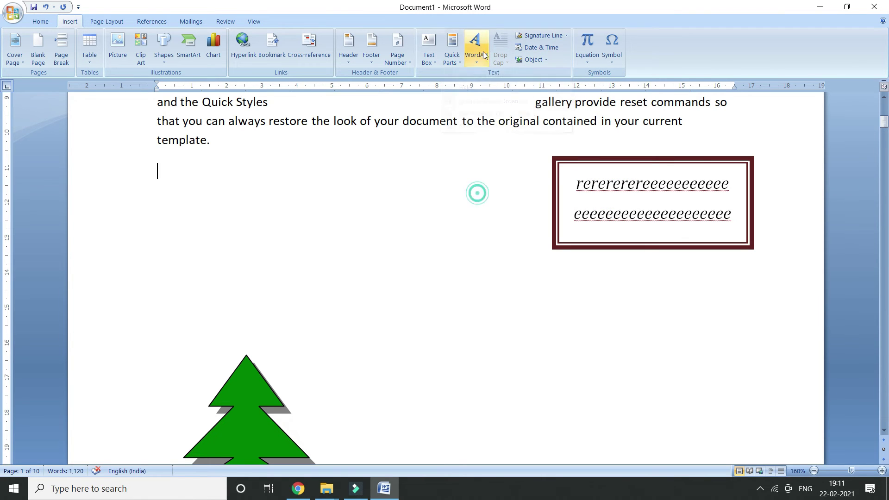
Insert a WordArt reading "SITA" below the last paragraph in the third style of the first row, keeping Arial Black at size 36
left_click(480, 52)
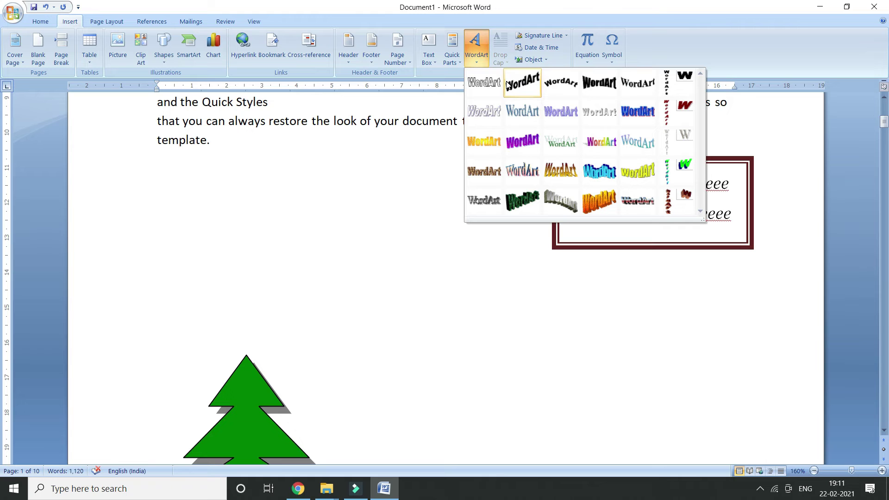
left_click(552, 89)
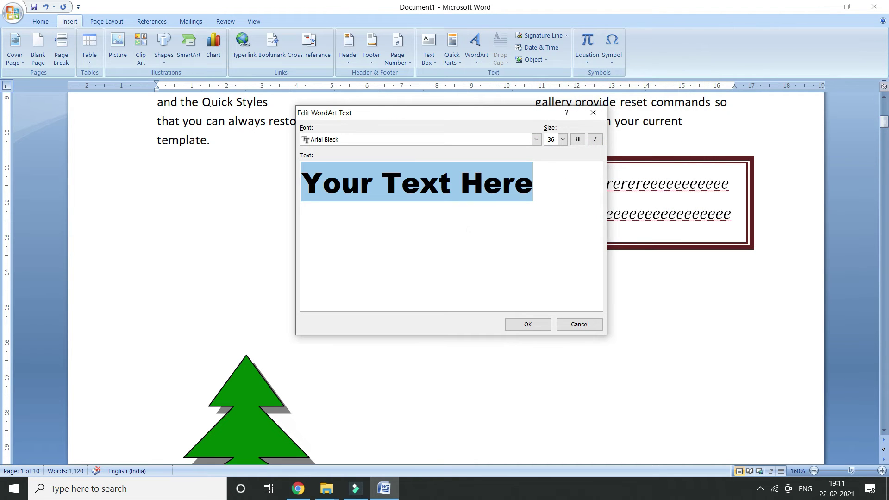
type("ram")
key("BackSpace")
key("BackSpace")
key("BackSpace")
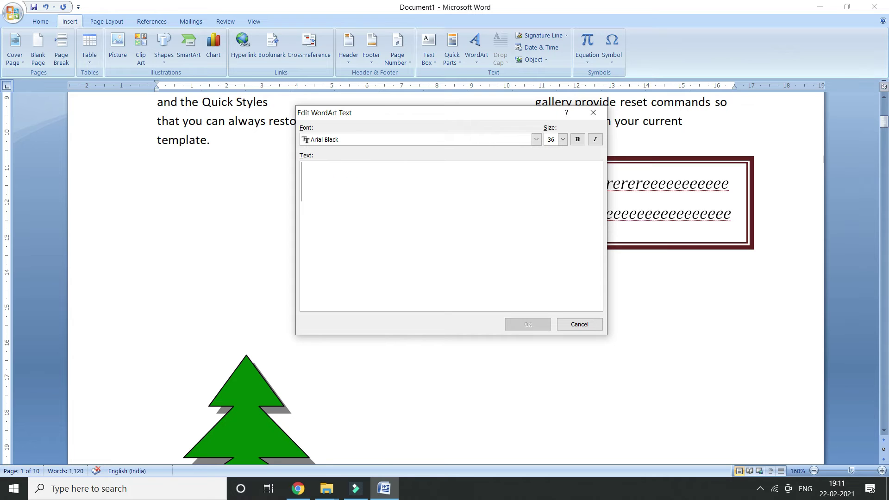
type("SITA")
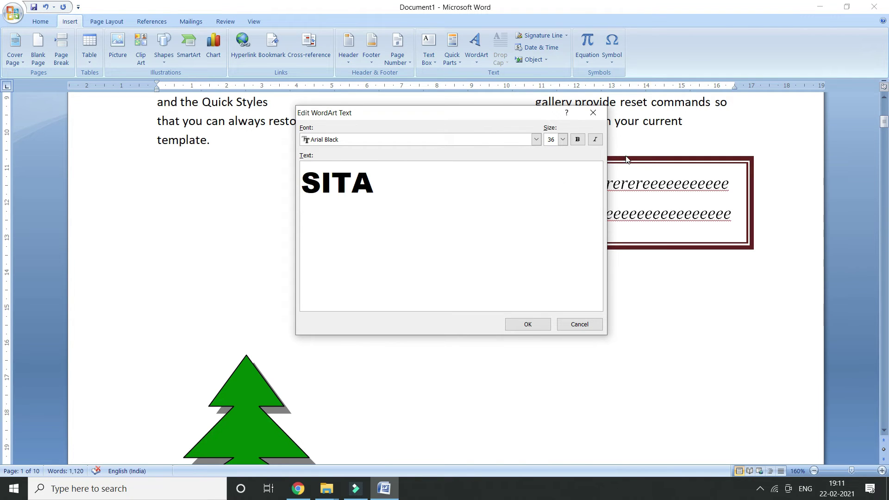
left_click(528, 324)
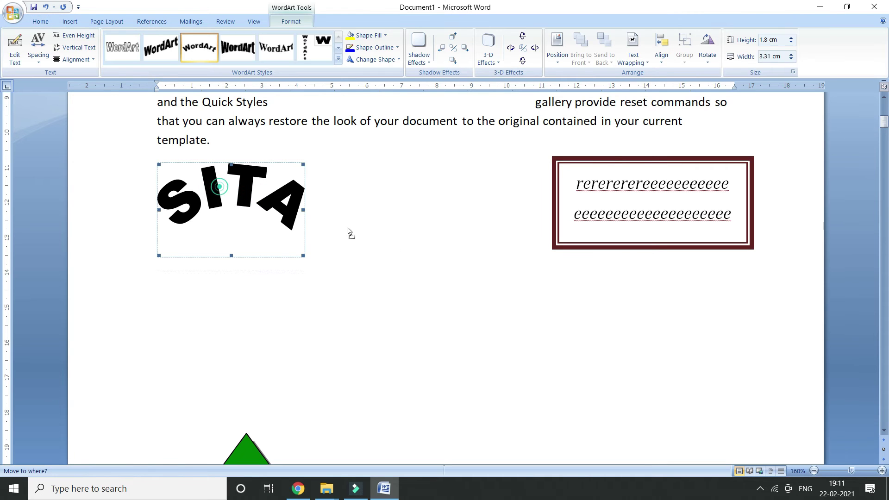
Try to move the SITA WordArt into the empty area beside it
left_click(312, 248)
left_click(234, 189)
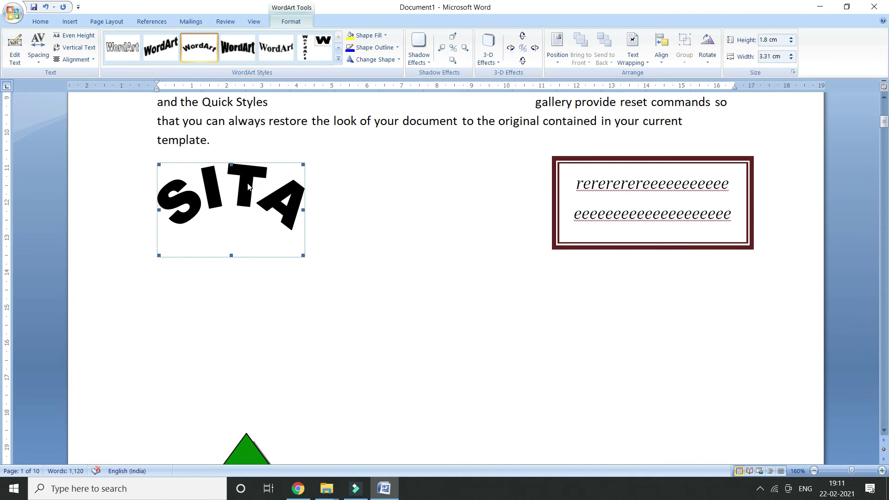
right_click(249, 184)
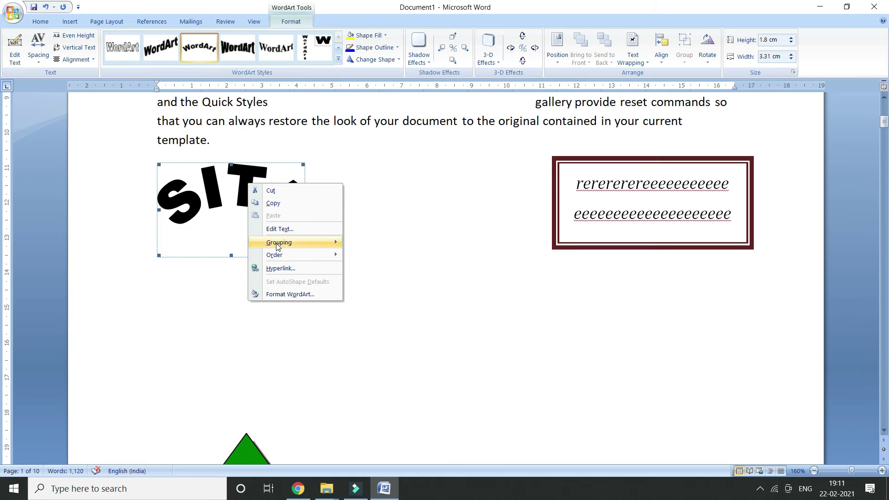
mouse_move(276, 243)
left_click(213, 197)
left_click(414, 237)
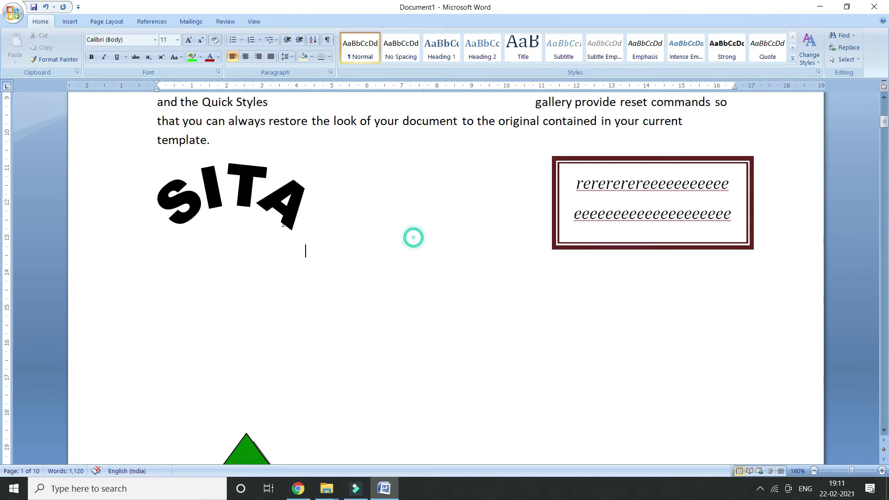
Set the SITA WordArt's wrapping style to Square
left_click(268, 200)
right_click(274, 195)
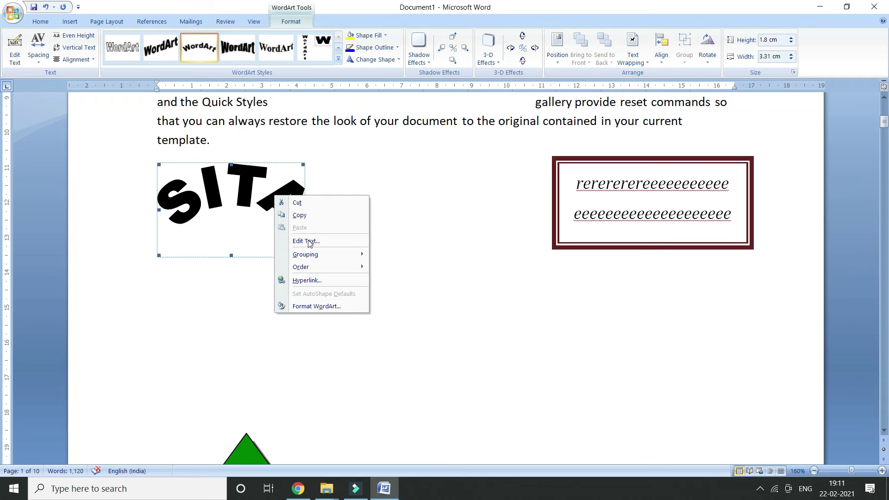
mouse_move(318, 260)
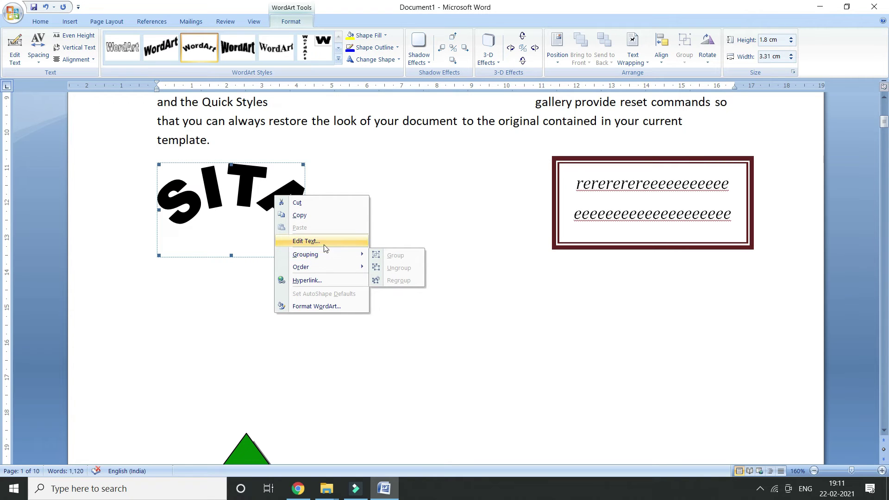
left_click(315, 308)
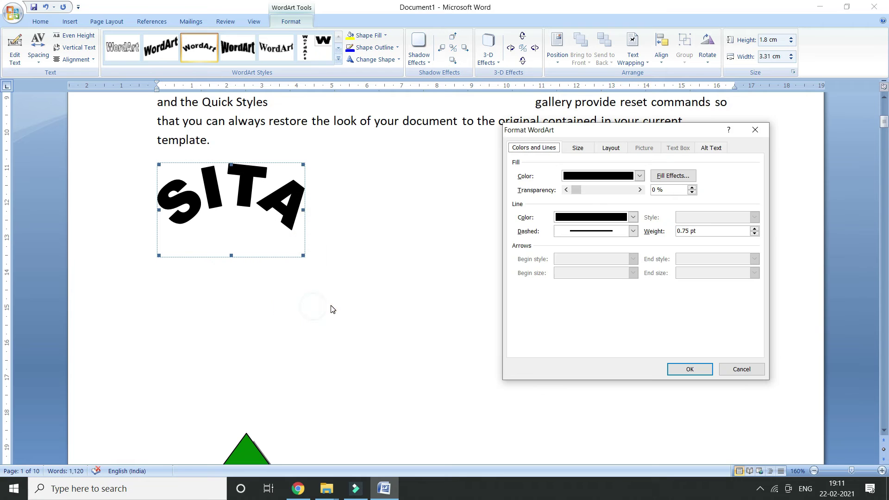
left_click(577, 148)
left_click(611, 148)
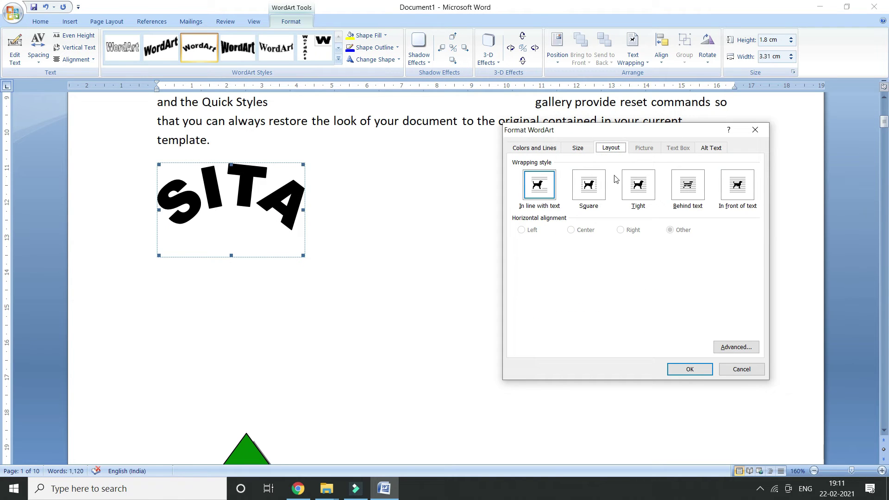
left_click(587, 194)
left_click(703, 369)
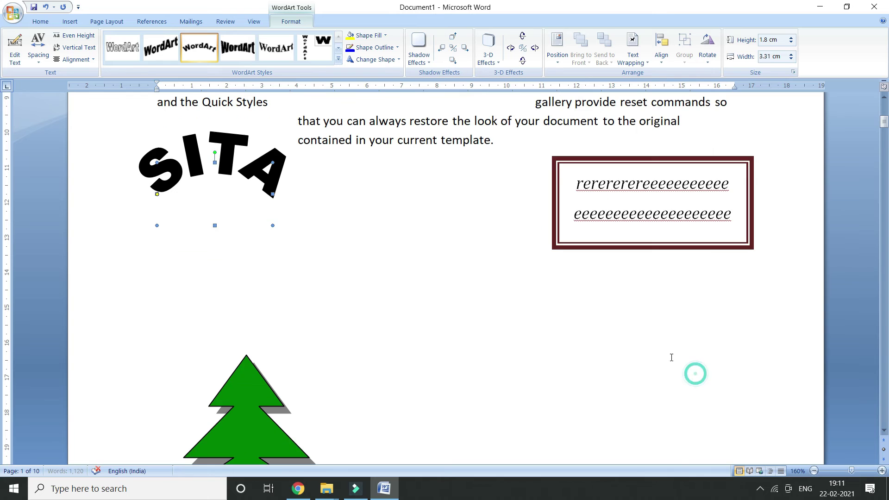
Move the SITA WordArt down past the green tree to the upper-left area of the second page
left_click_drag(239, 175, 574, 338)
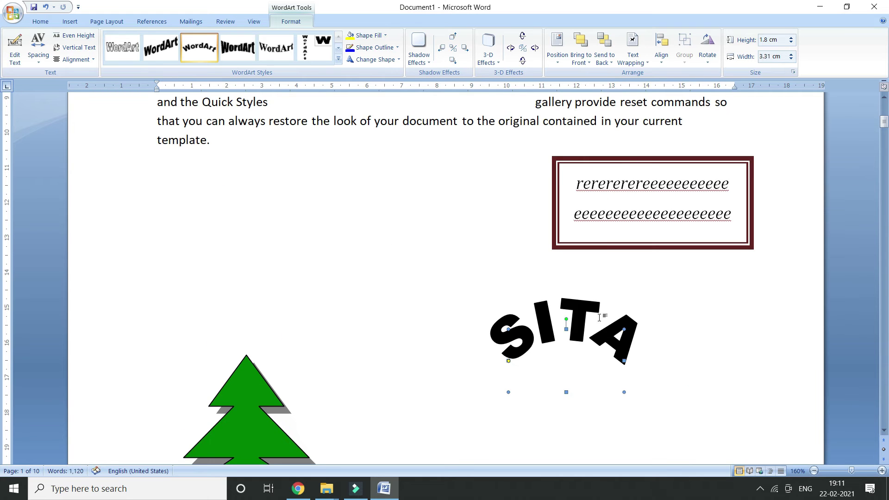
scroll(590, 294, "down", 2)
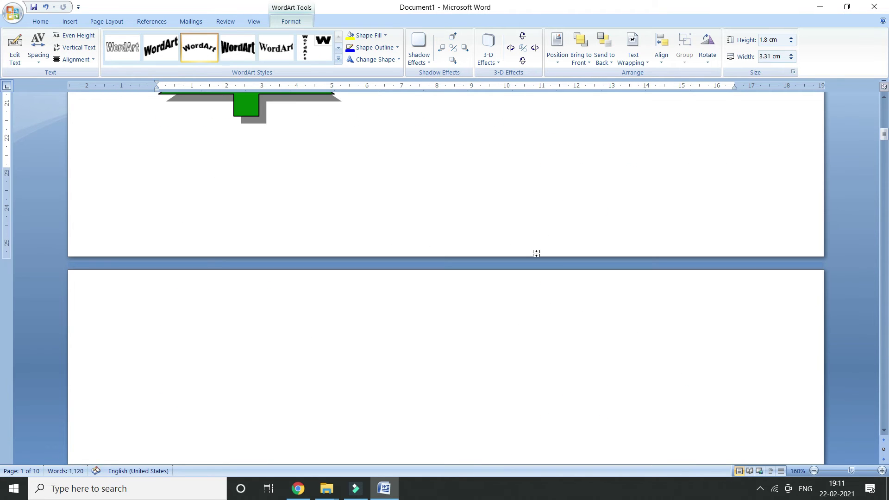
left_click_drag(515, 184, 423, 399)
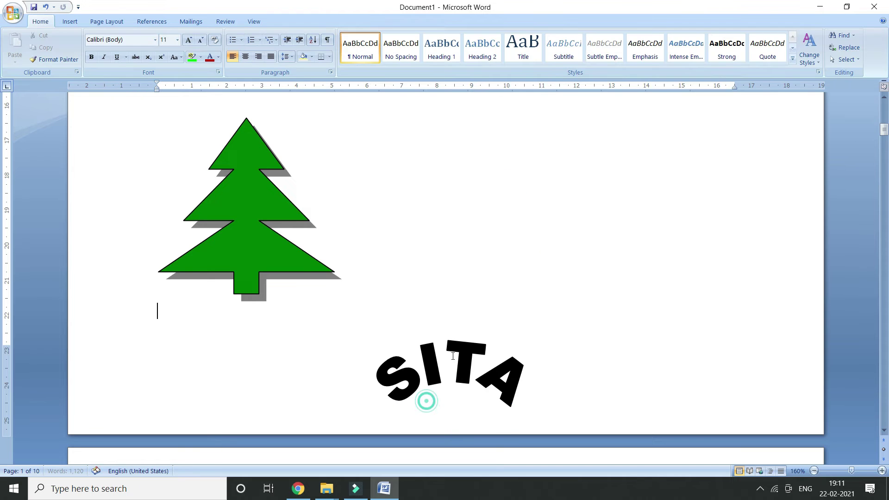
scroll(440, 324, "down", 5)
left_click_drag(457, 135, 209, 282)
Change the SITA WordArt's wrapping style to Behind text
right_click(209, 281)
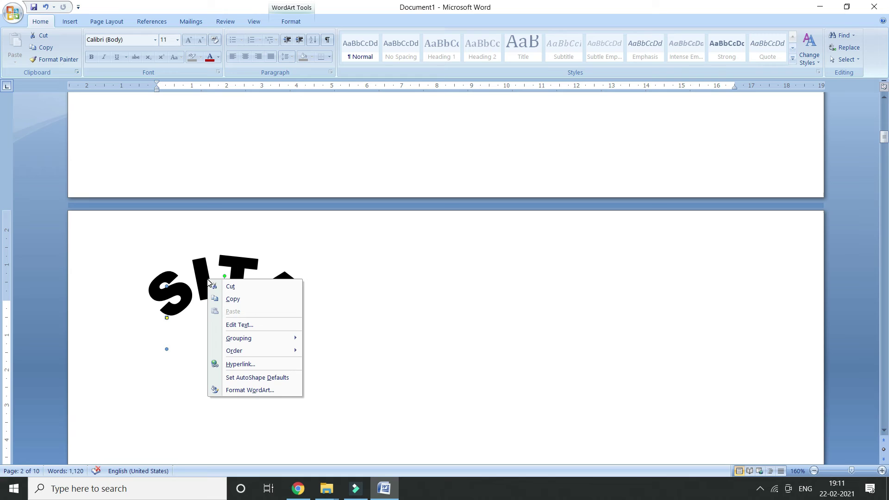
left_click(258, 391)
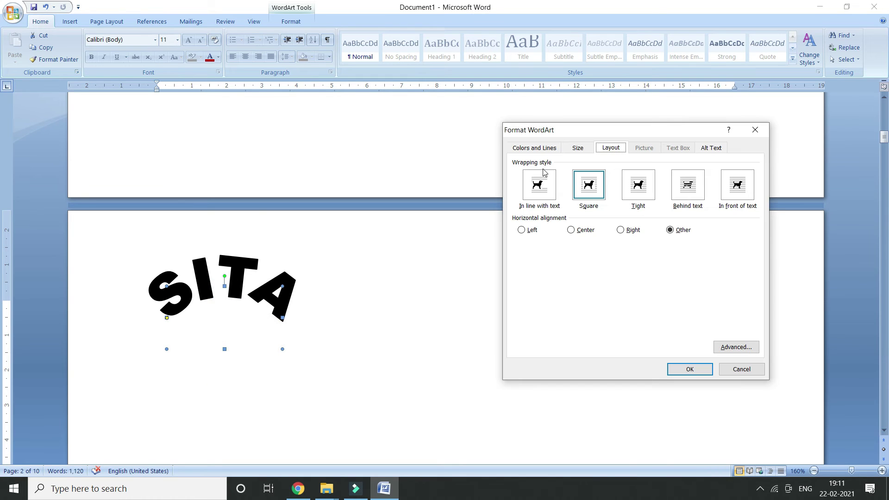
left_click(536, 186)
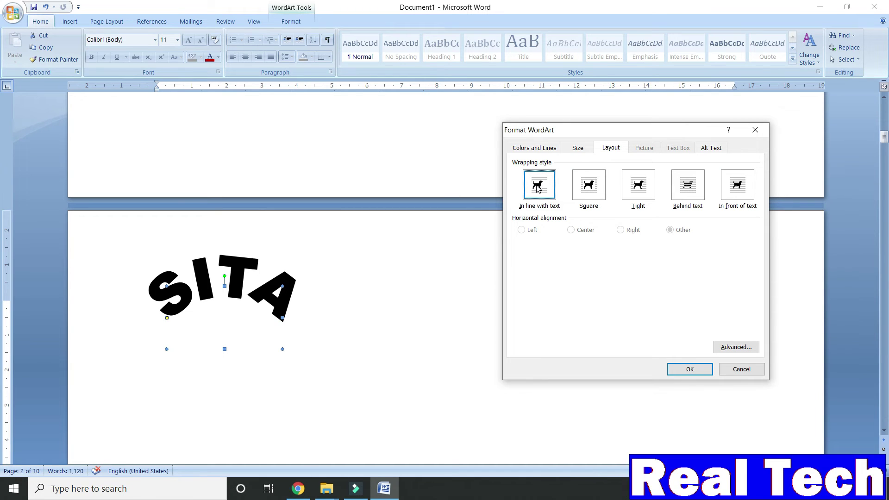
left_click(683, 186)
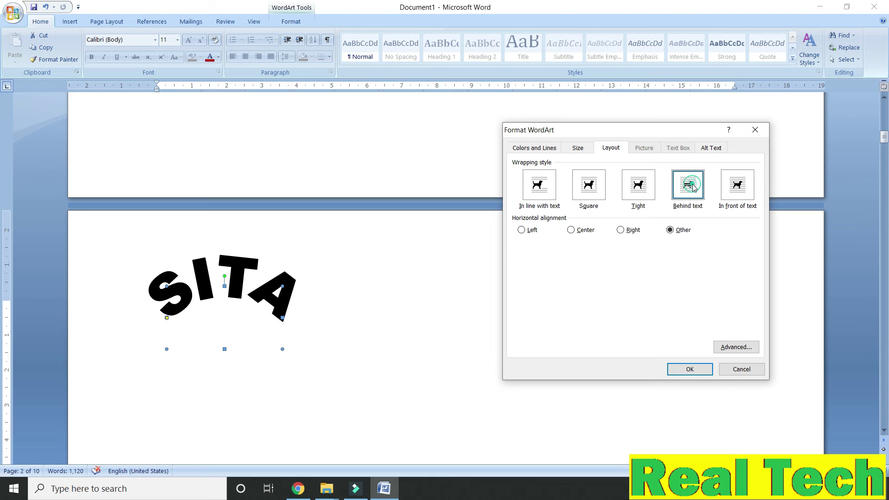
left_click(689, 369)
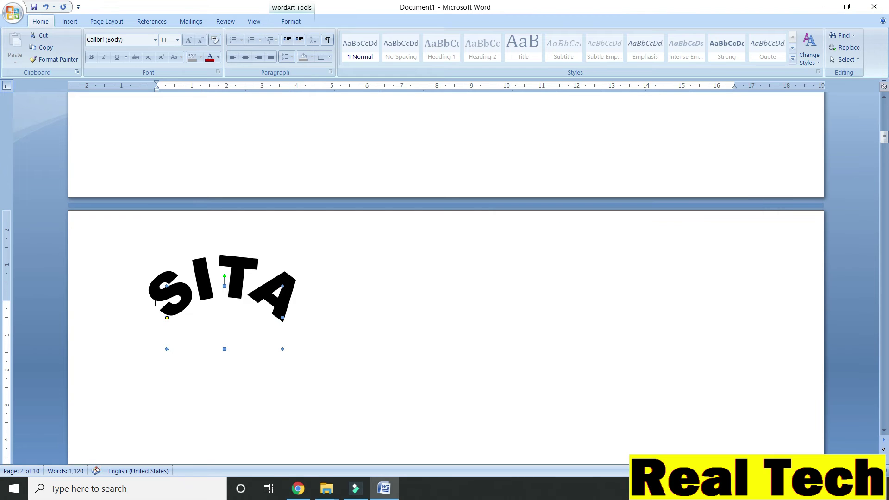
Move the SITA WordArt back to the first page, behind the right end of the opening paragraph
left_click_drag(266, 207, 635, 109)
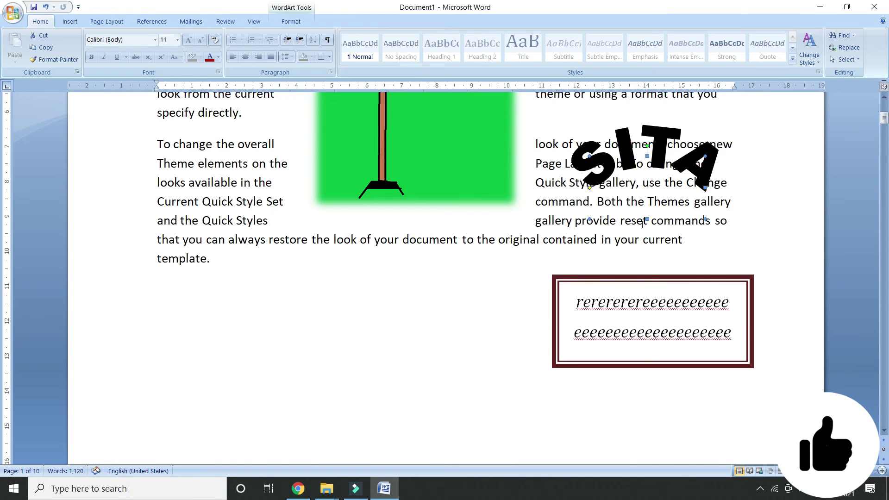
scroll(625, 276, "up", 6)
scroll(625, 276, "down", 2)
left_click_drag(648, 384, 602, 204)
left_click(630, 406)
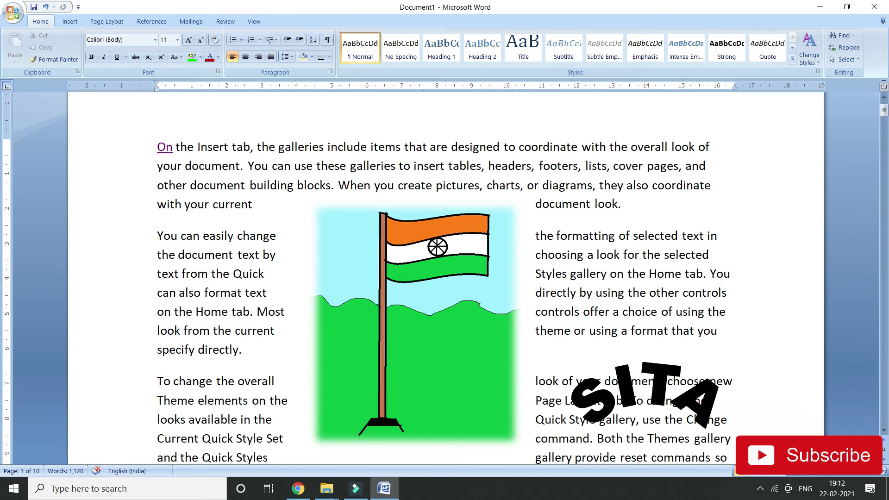
left_click_drag(663, 368, 622, 161)
Move the flag picture to the right side of the first page, beside the second and third paragraphs
left_click(464, 279)
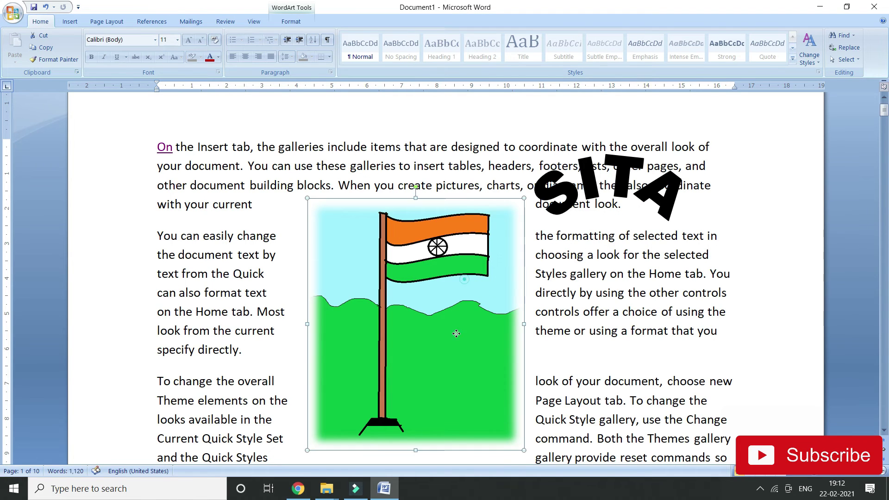
scroll(456, 334, "down", 5)
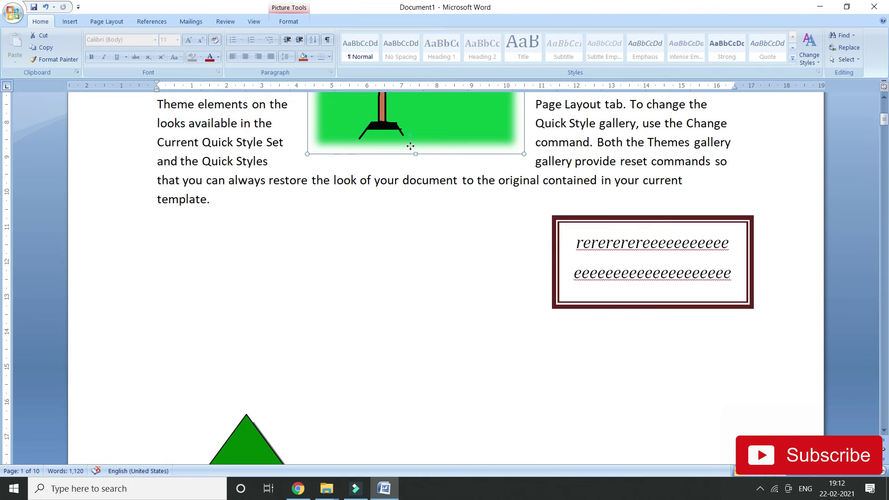
left_click_drag(410, 146, 420, 371)
scroll(403, 354, "up", 5)
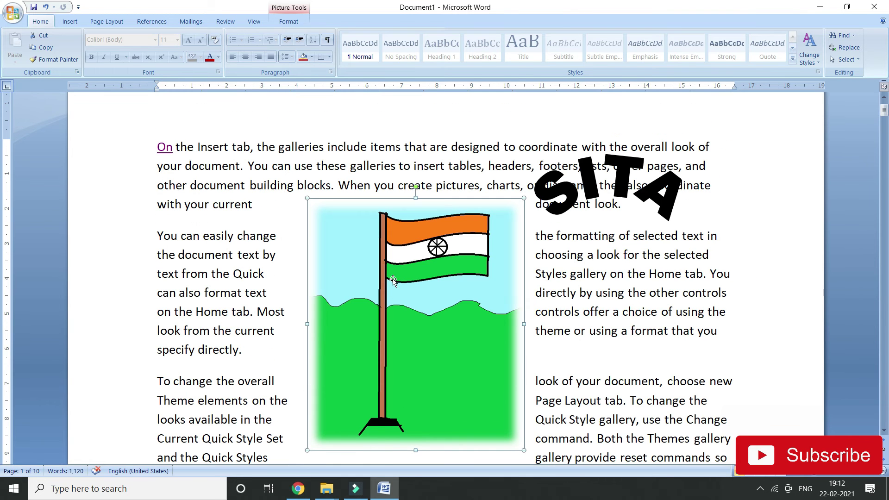
left_click_drag(394, 261, 704, 330)
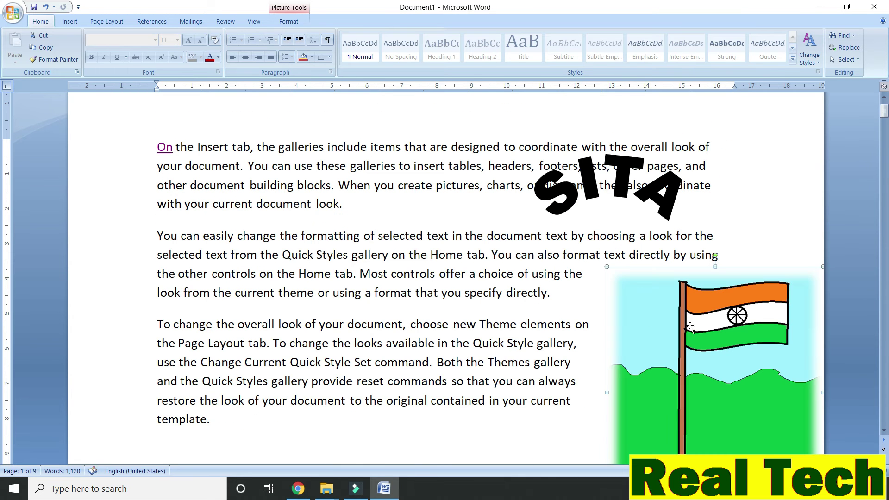
left_click(654, 306)
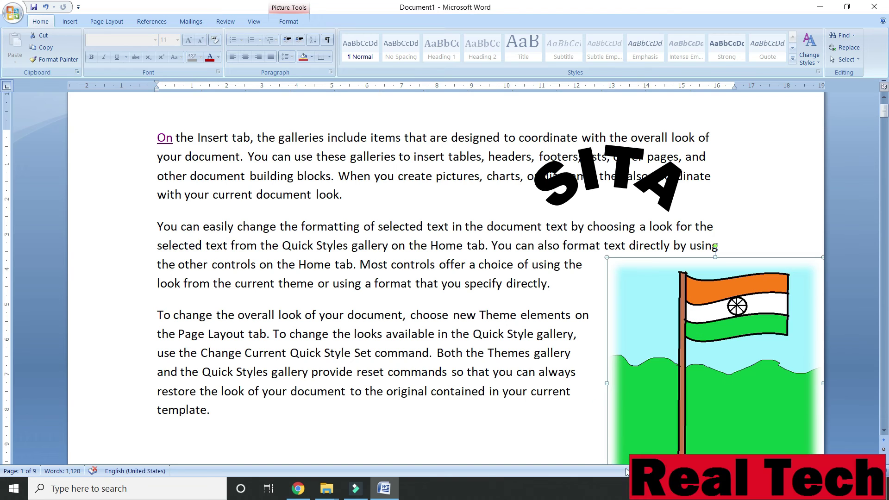
Move the SITA WordArt behind the left part of the second paragraph and undo the move
left_click(587, 174)
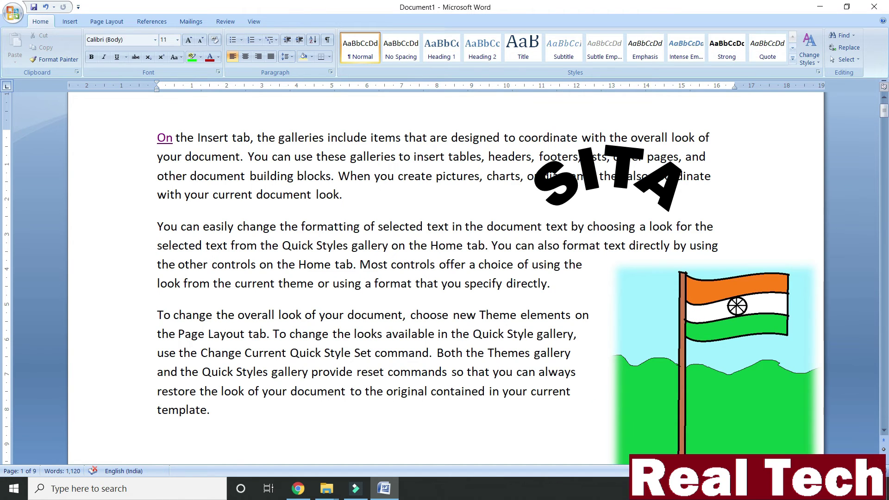
left_click(663, 188)
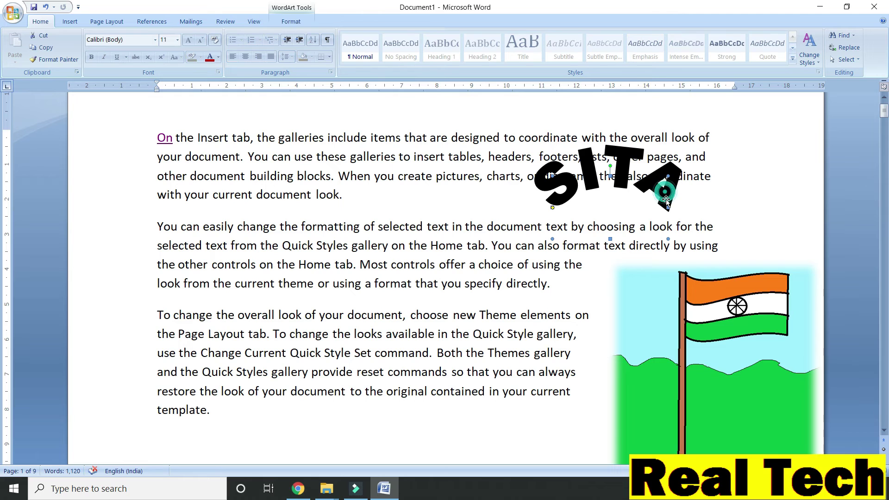
left_click_drag(344, 264, 345, 264)
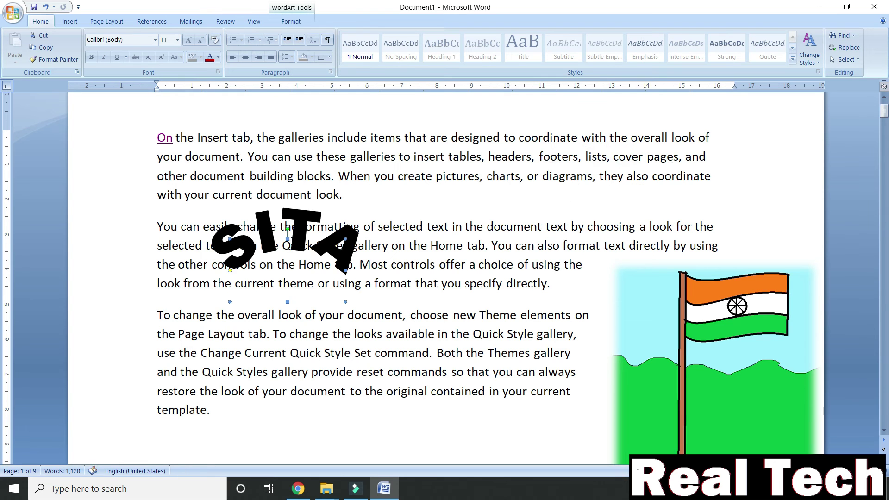
right_click(297, 244)
left_click(528, 213)
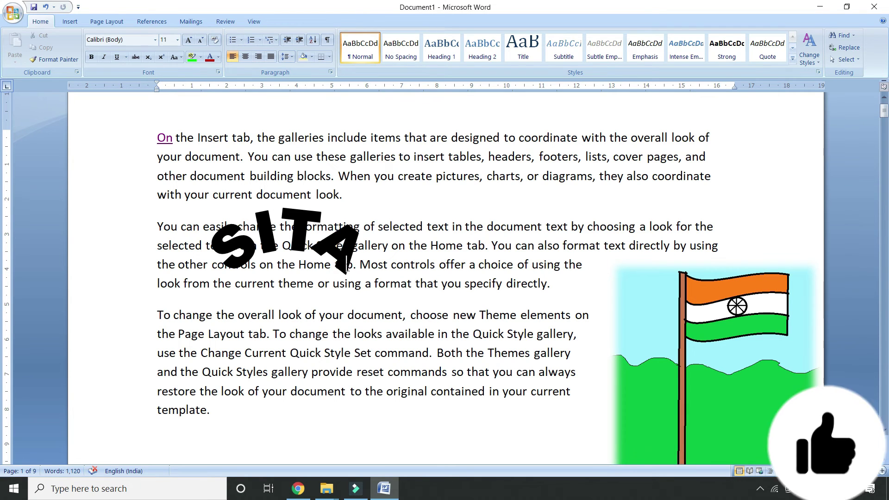
key("ctrl+z")
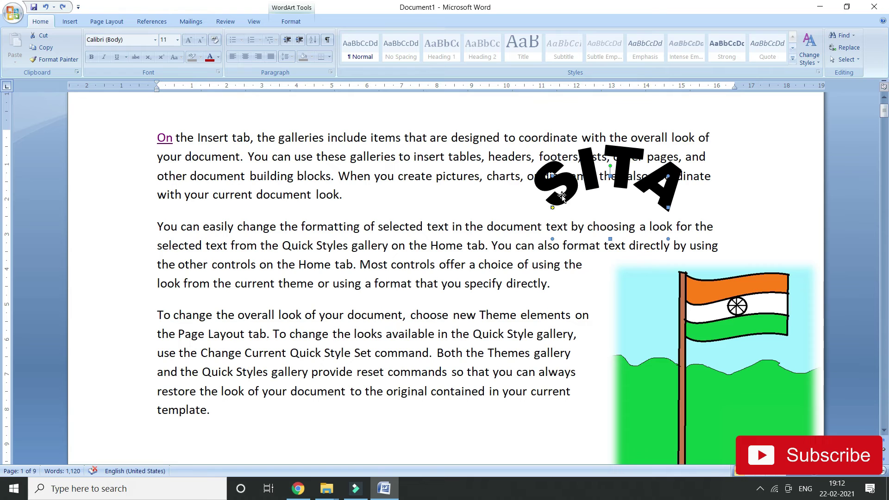
Change the SITA WordArt's wrapping style to In front of text
right_click(563, 197)
left_click(602, 306)
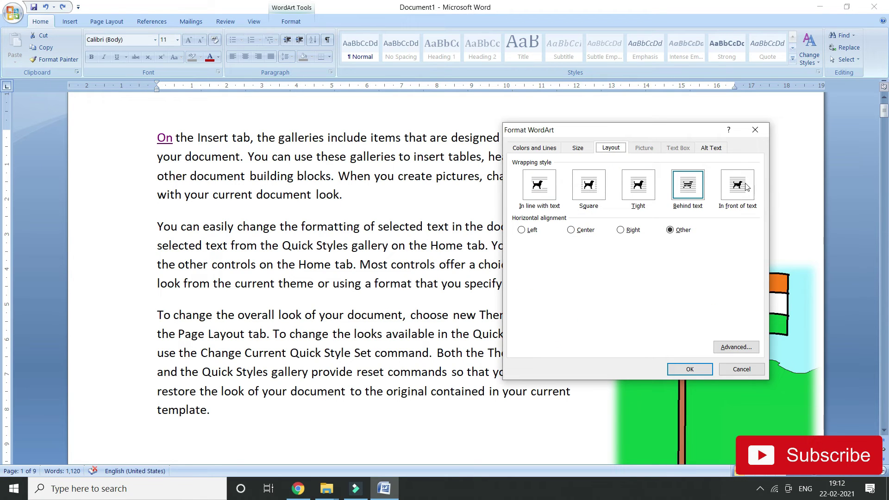
left_click(744, 185)
left_click(685, 370)
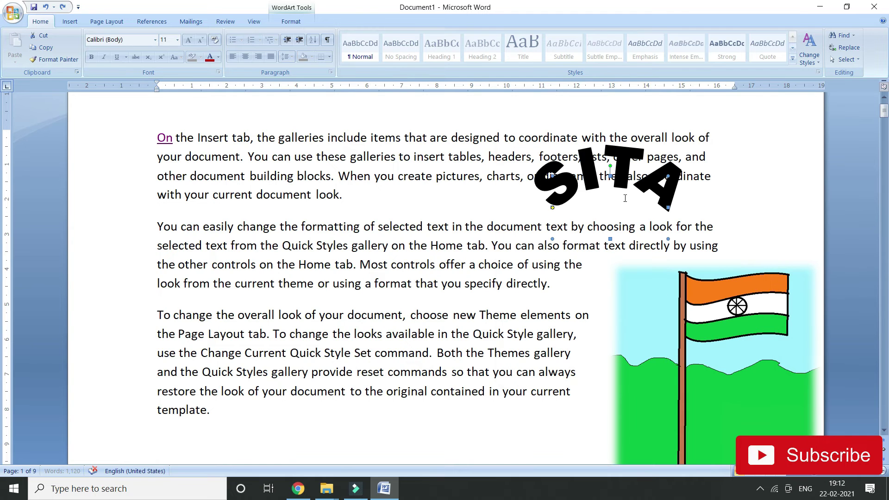
Change the SITA WordArt's wrapping style to Behind text
right_click(660, 192)
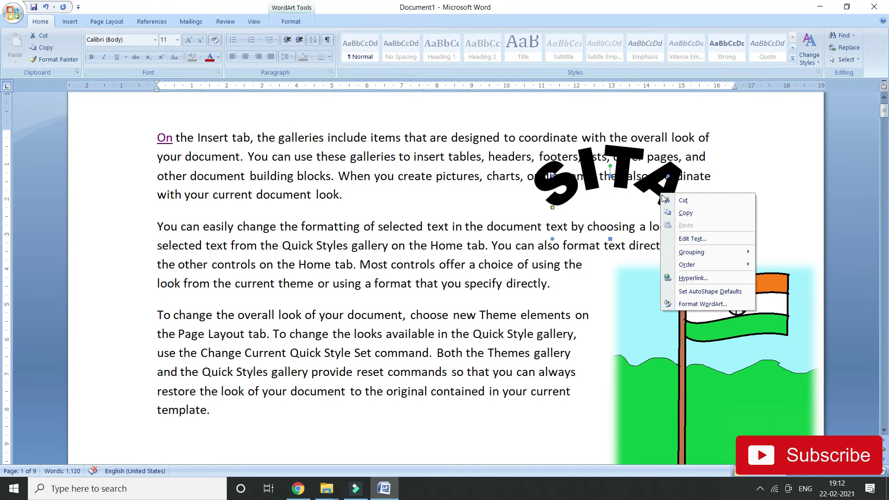
left_click(681, 307)
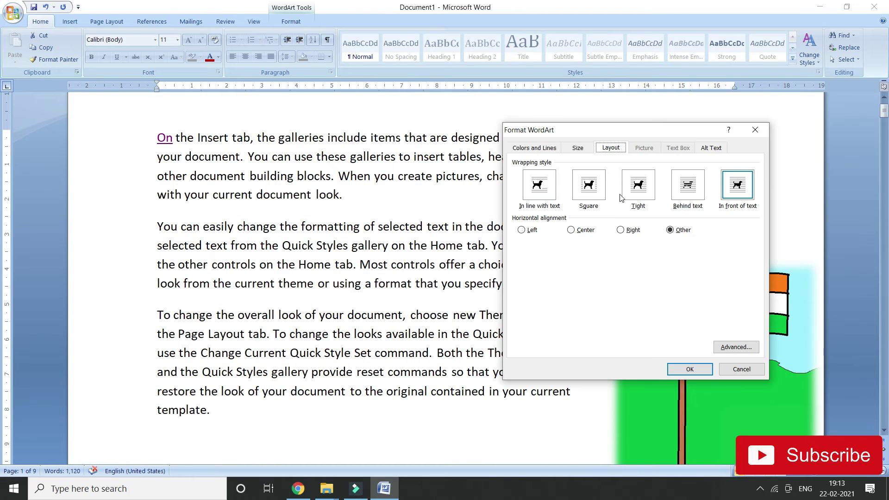
left_click(687, 185)
left_click(690, 369)
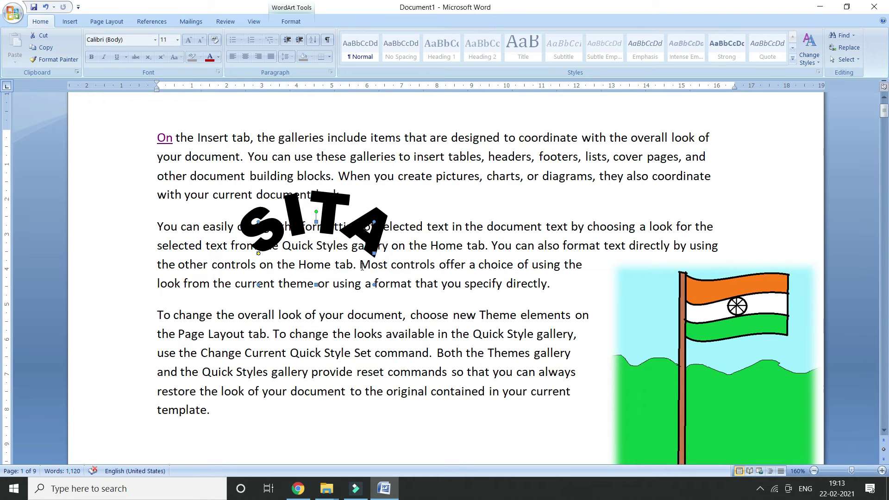
Highlight the first page's three paragraphs in bright green and undo the highlighting
left_click_drag(218, 413, 324, 190)
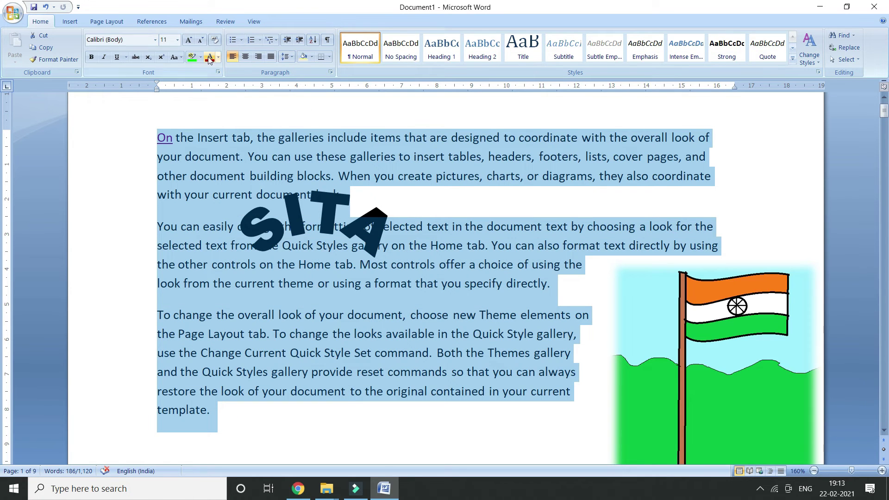
left_click(191, 58)
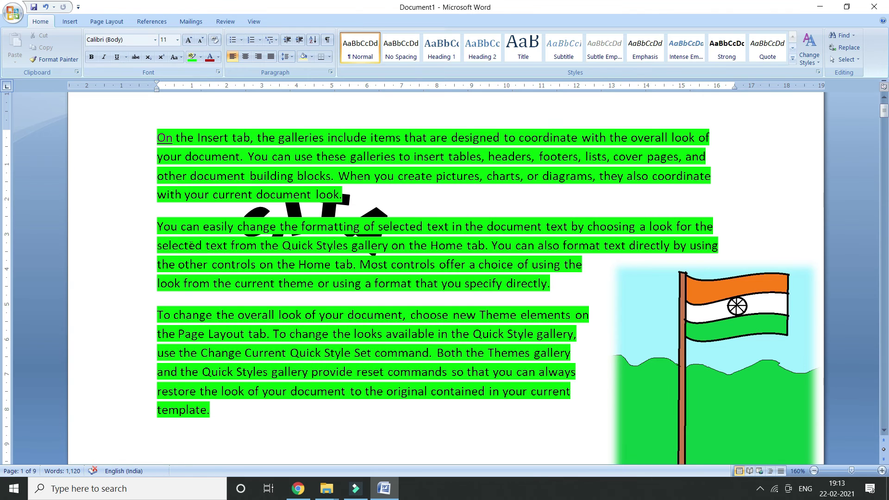
left_click(124, 197)
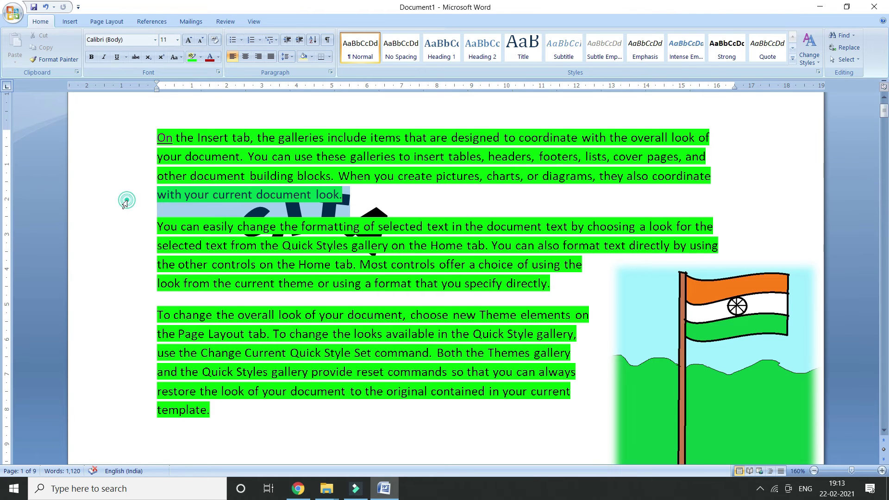
left_click(193, 60)
key("ctrl+z")
key("ctrl+z")
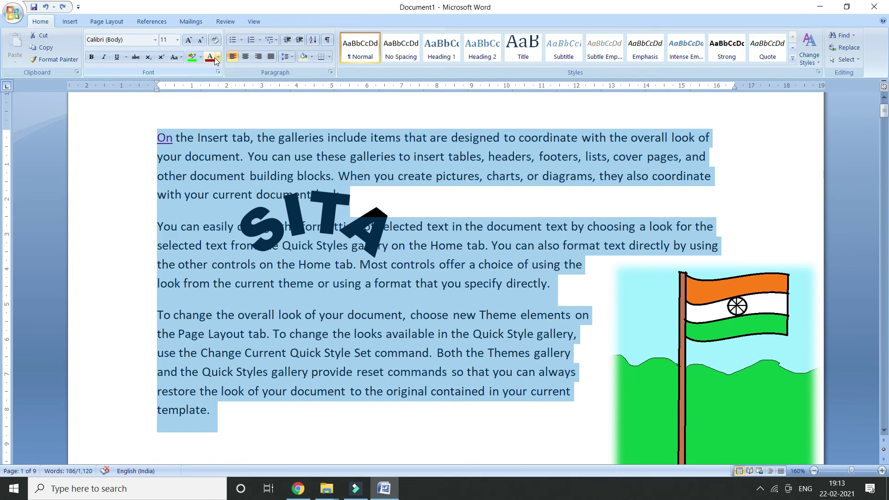
Change the font colour of the first page's three paragraphs to the standard dark red
left_click(209, 56)
left_click(442, 214)
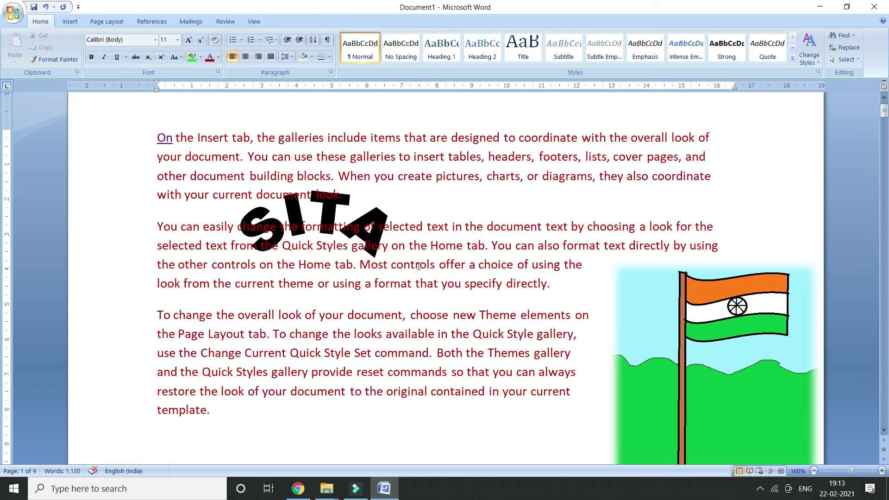
left_click_drag(214, 411, 157, 138)
left_click(218, 57)
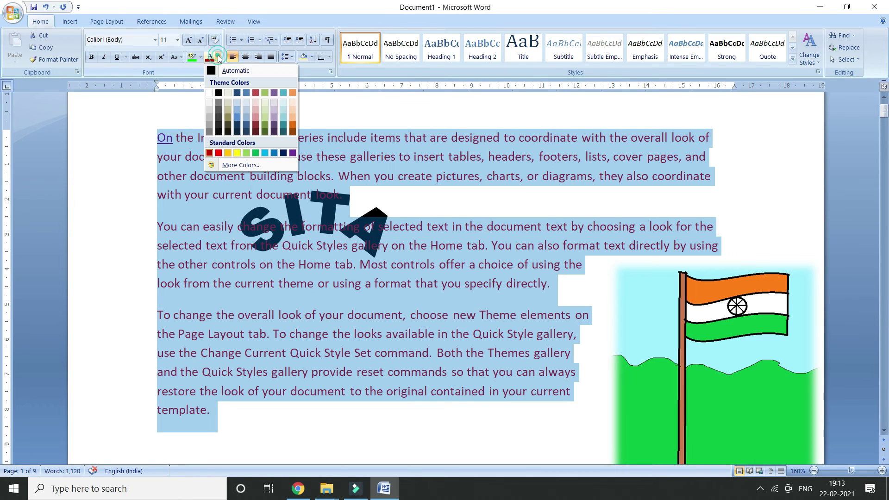
left_click(209, 153)
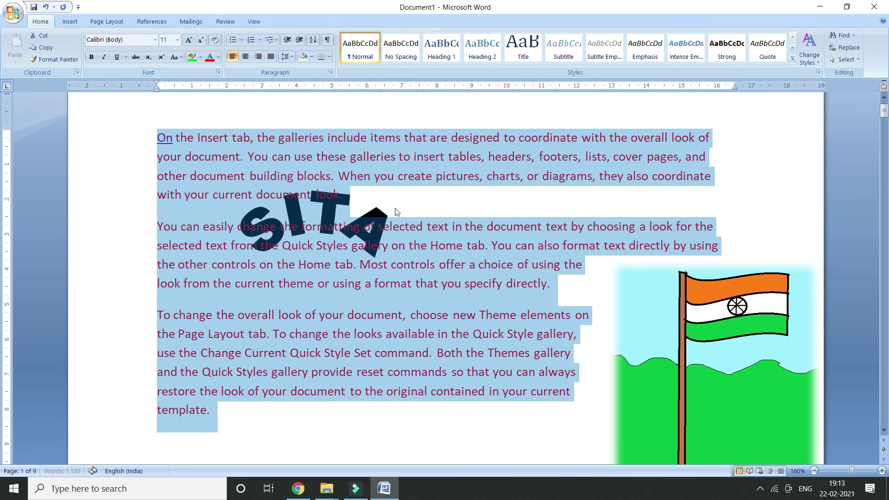
left_click(411, 203)
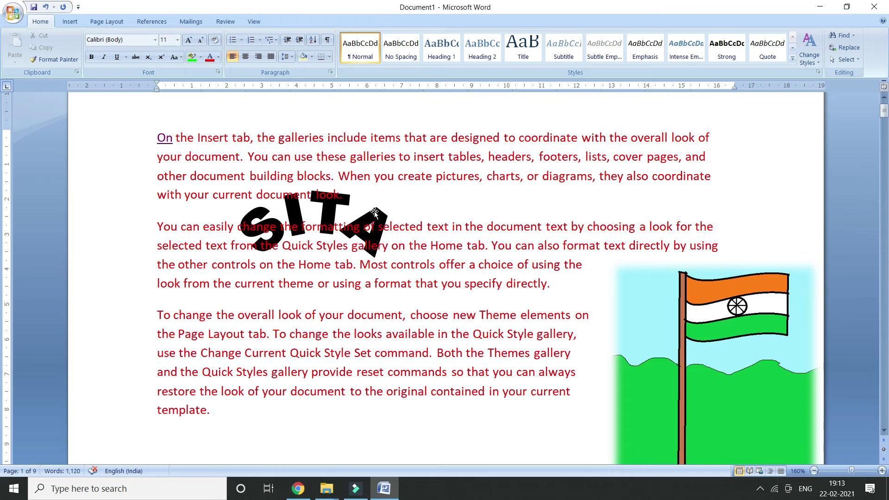
Move the SITA WordArt down behind the text where the second and third paragraphs meet
left_click_drag(375, 213, 359, 288)
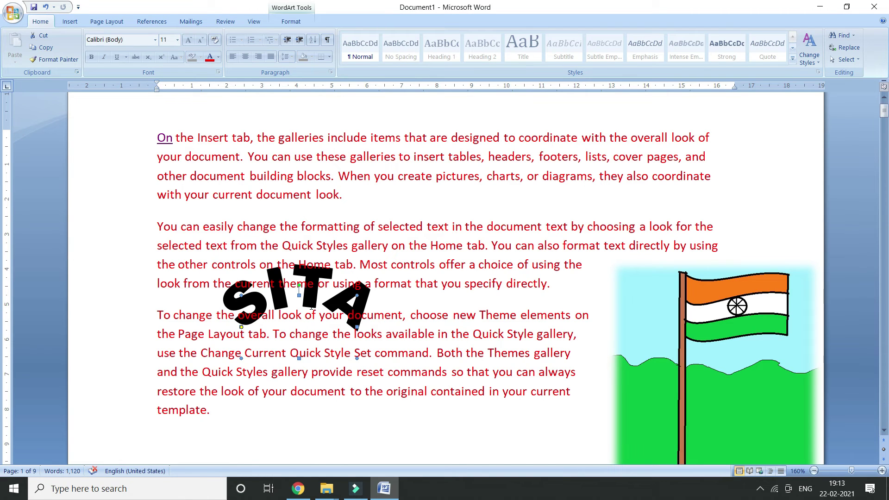
left_click(343, 164)
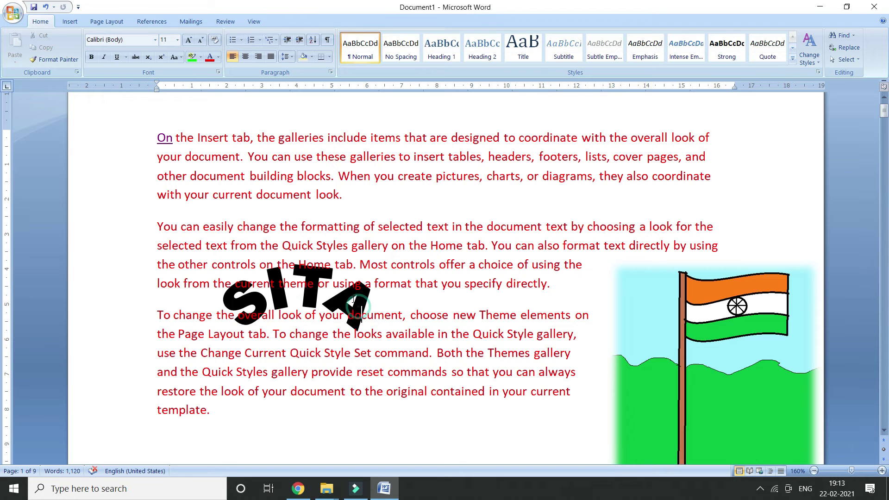
Add a blank line after the third paragraph and insert a purple slanted WordArt with the default text Your Text Here
left_click(225, 411)
key("Return")
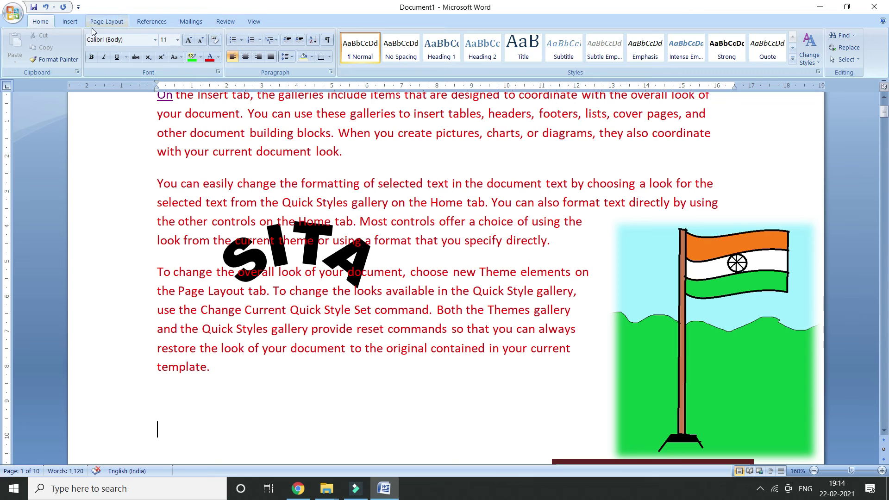
left_click(70, 22)
left_click(480, 56)
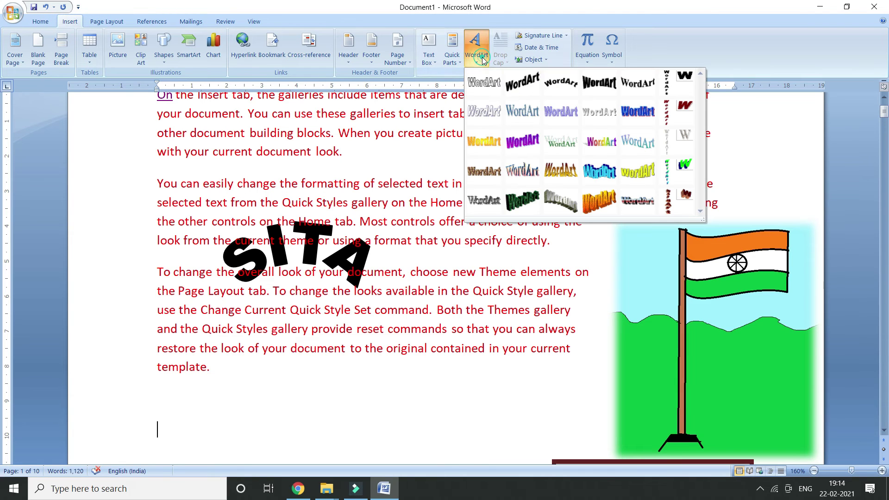
left_click(523, 146)
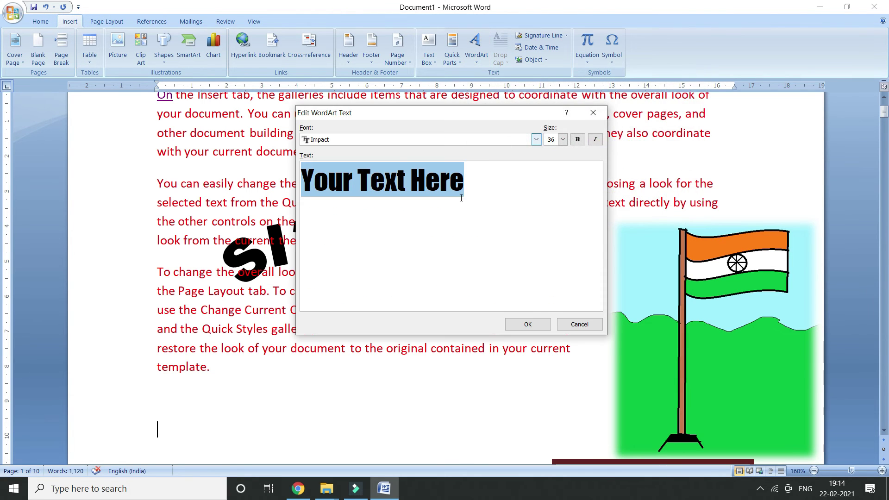
left_click(528, 324)
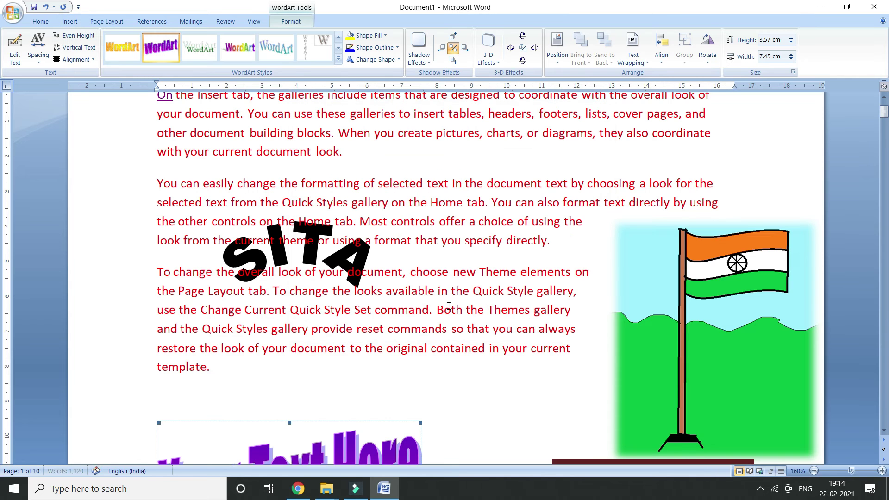
Change the purple WordArt's wrapping style to Square and try moving it up and to the right
right_click(351, 303)
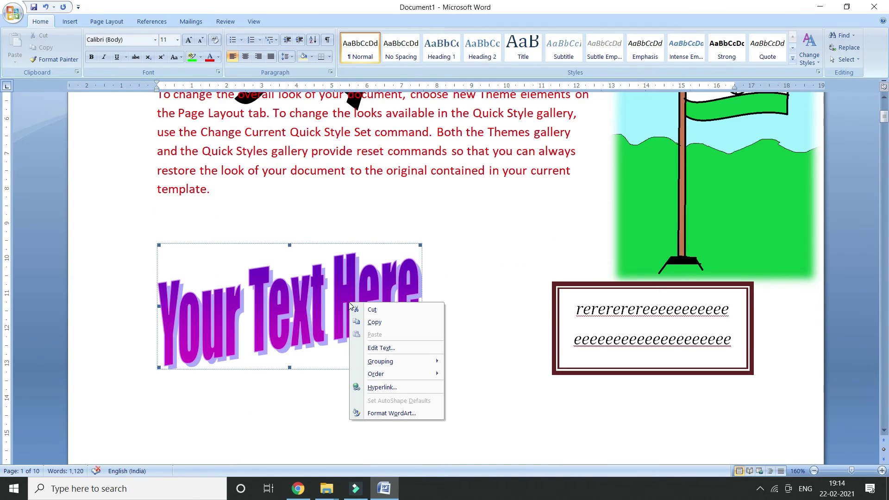
left_click(400, 414)
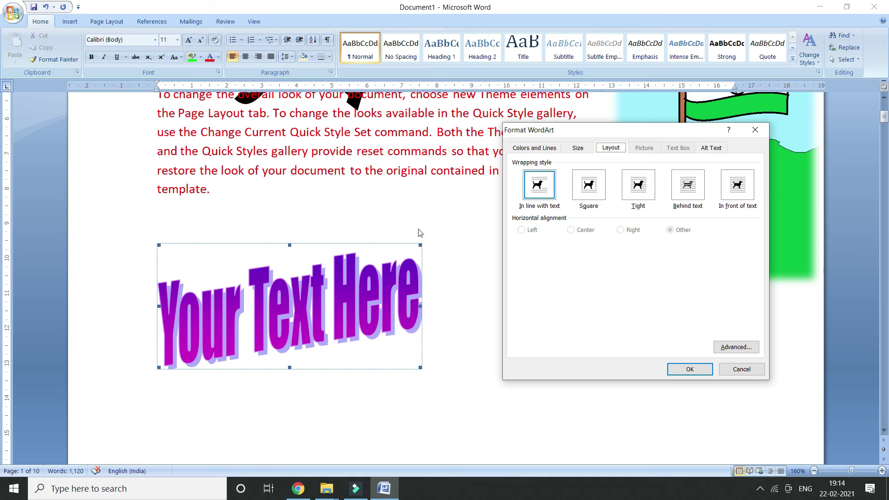
left_click(587, 185)
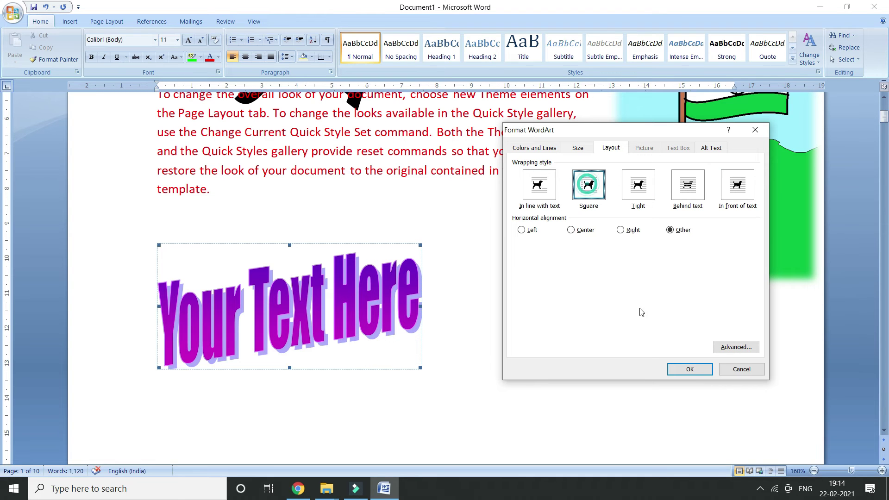
left_click(686, 370)
left_click_drag(416, 239, 531, 105)
Insert a green WordArt with a pale shadow reading WWEW, in Times New Roman at size 36
scroll(457, 246, "up", 3)
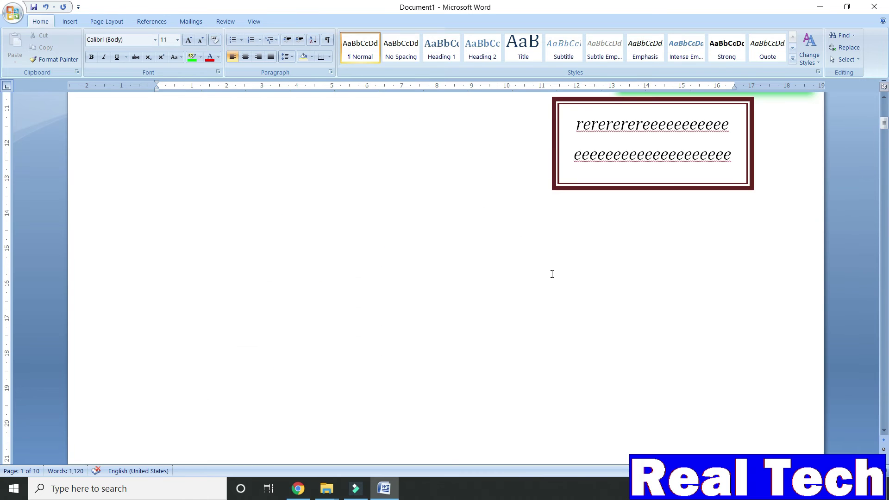
scroll(552, 274, "up", 6)
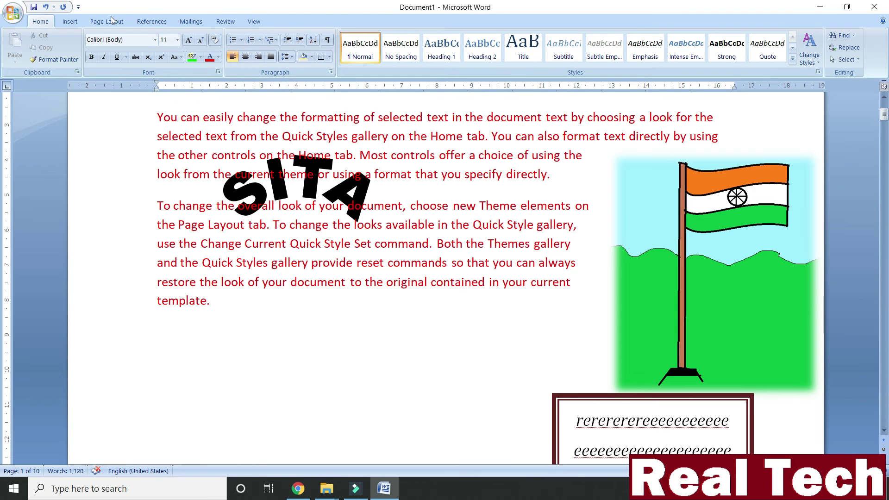
left_click(73, 22)
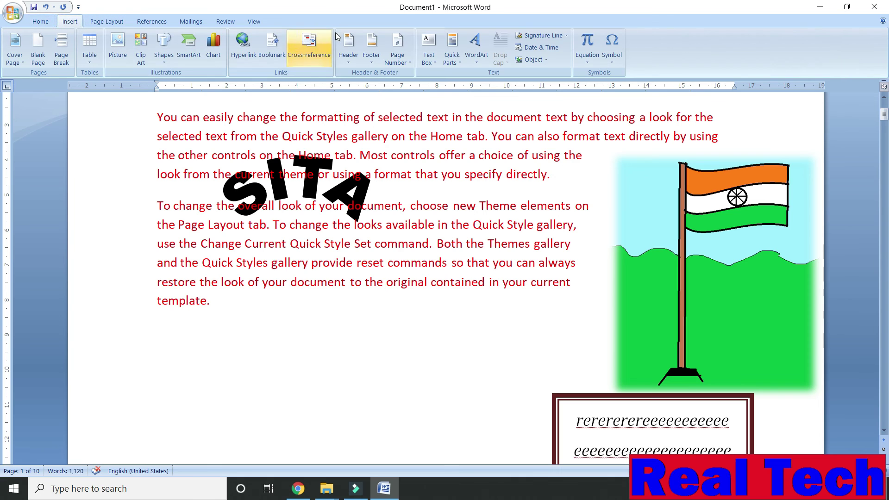
left_click(484, 55)
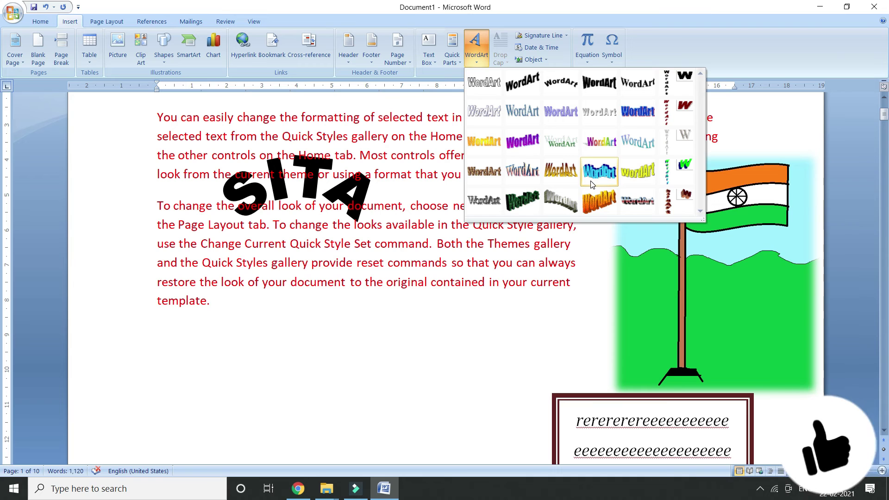
left_click(551, 148)
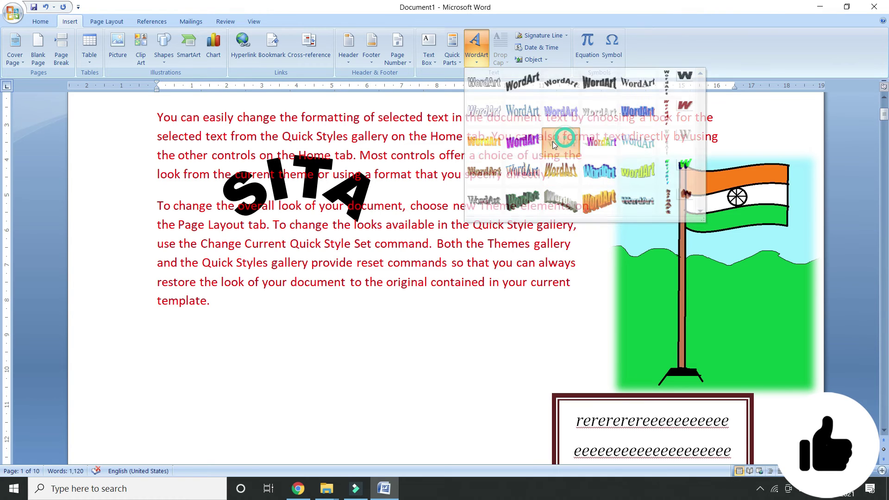
type("SITA")
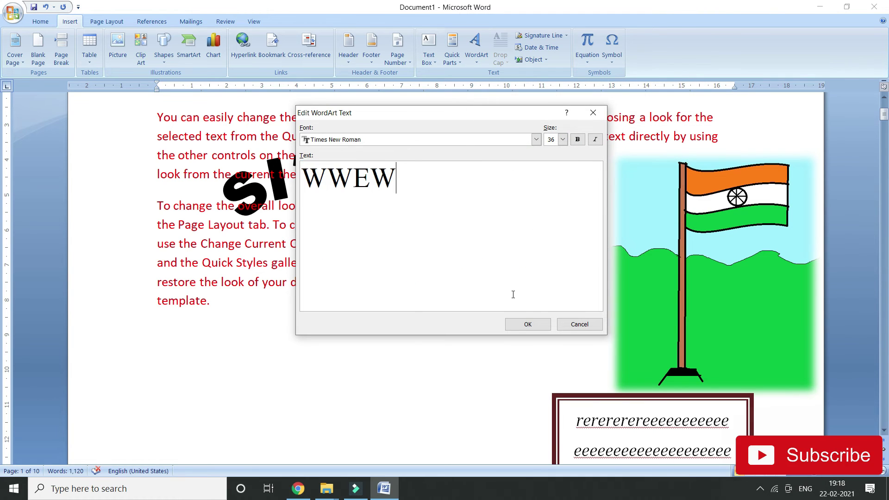
left_click(528, 325)
Change the WWEW WordArt's wrapping style to Square
scroll(366, 282, "down", 8)
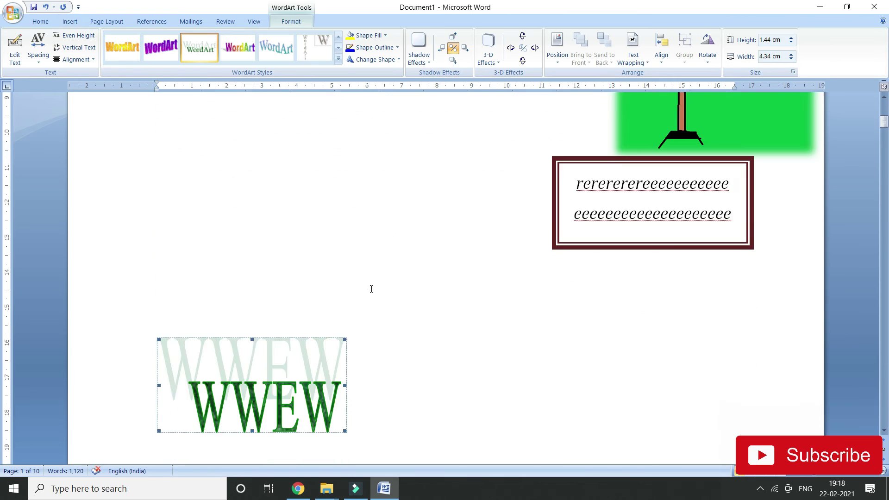
right_click(274, 205)
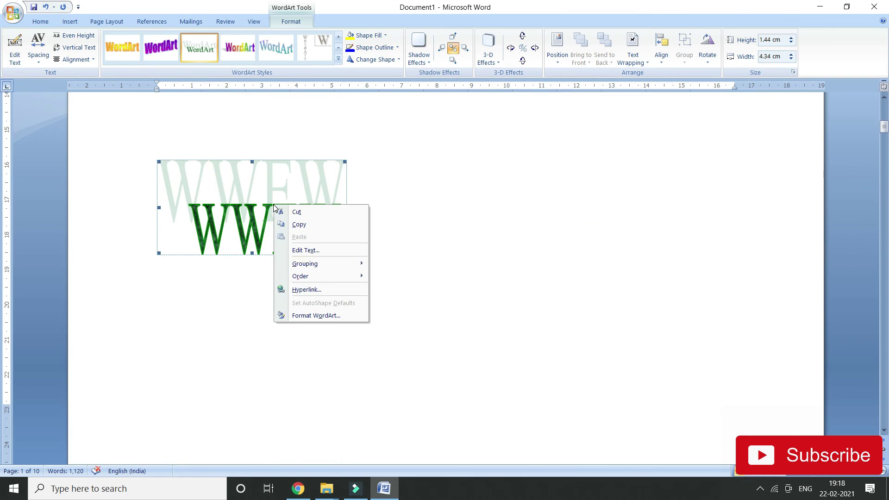
left_click(317, 316)
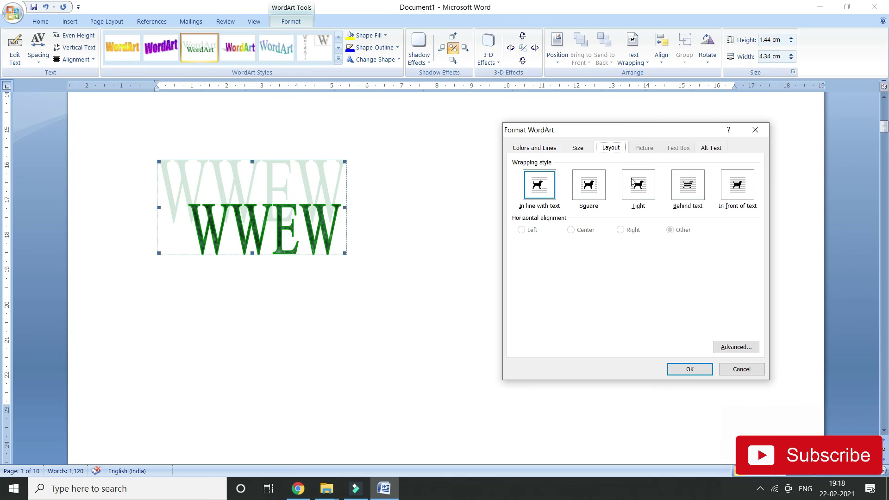
left_click(595, 187)
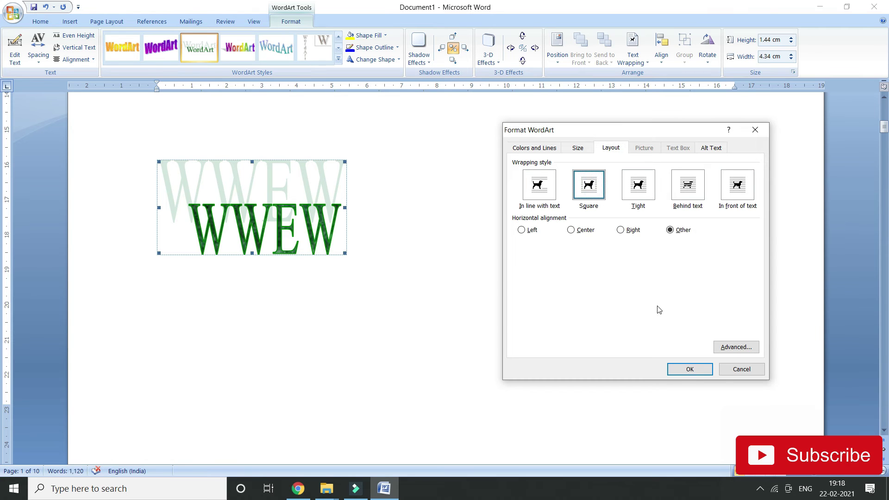
left_click(690, 369)
Move the WWEW WordArt to the middle of the page and enlarge it to about 2.6 cm high and 7 cm wide
left_click_drag(248, 179, 448, 247)
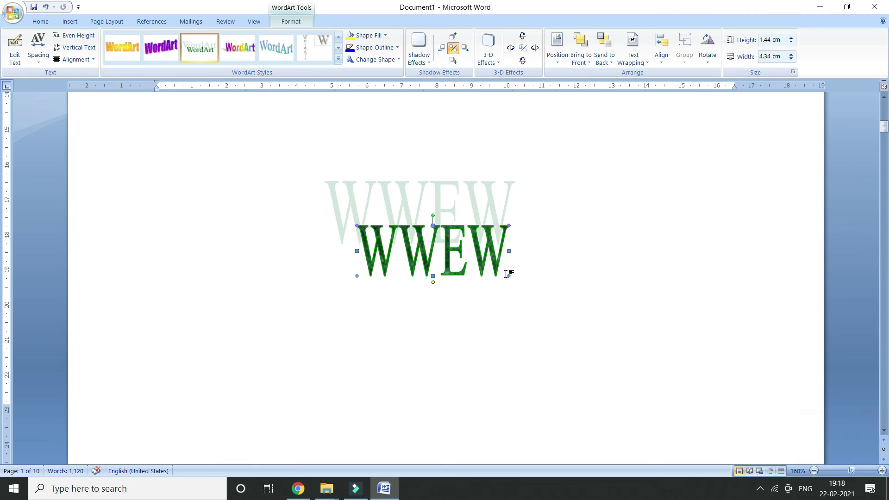
left_click_drag(510, 275, 604, 317)
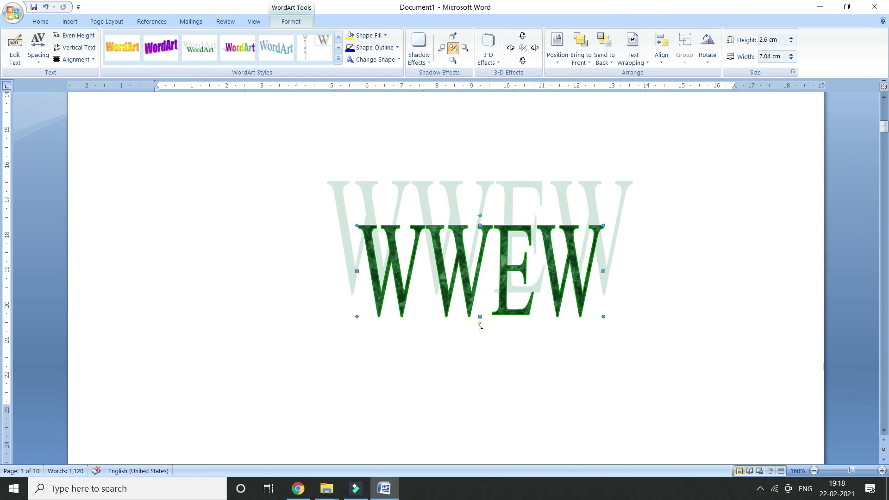
Slant the WWEW WordArt's letters with its adjustment handle and undo the change
left_click_drag(479, 324, 508, 323)
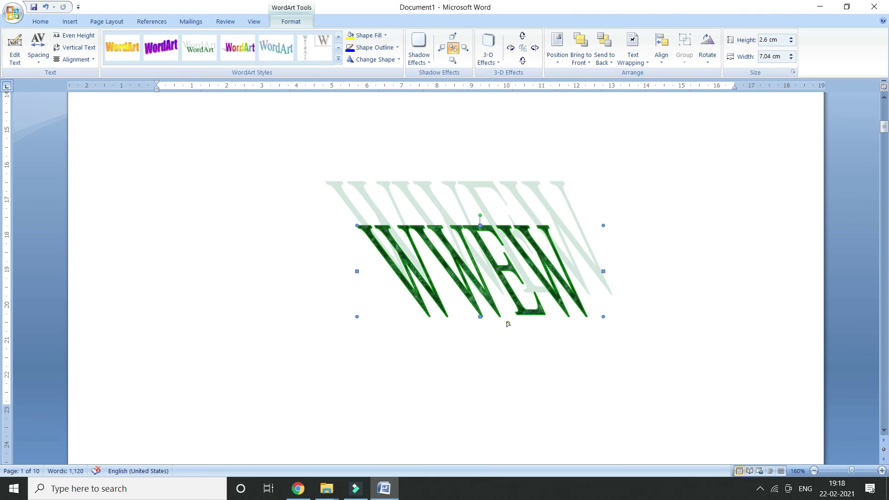
key("ctrl+z")
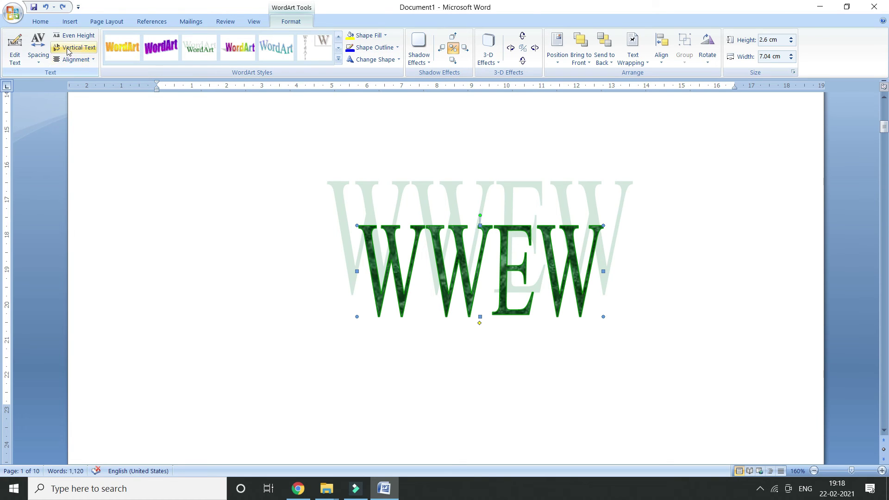
Try Very Tight character spacing on the WWEW WordArt and settle on Loose
left_click(43, 62)
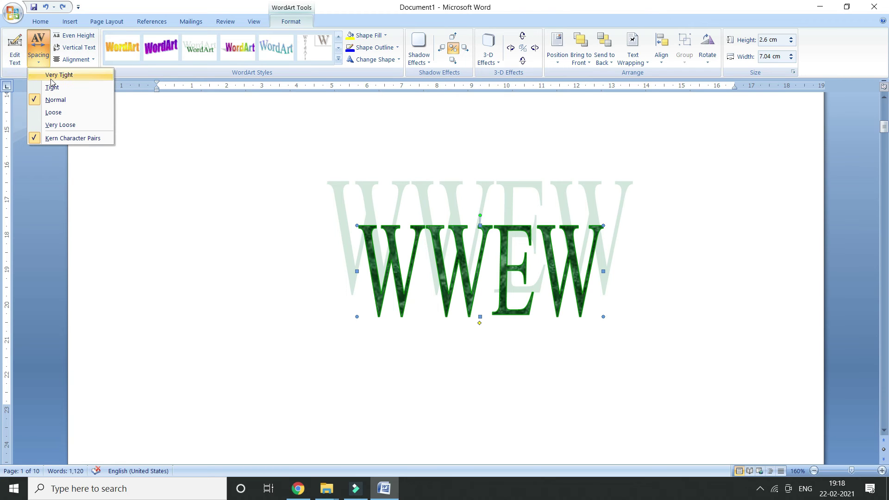
left_click(54, 78)
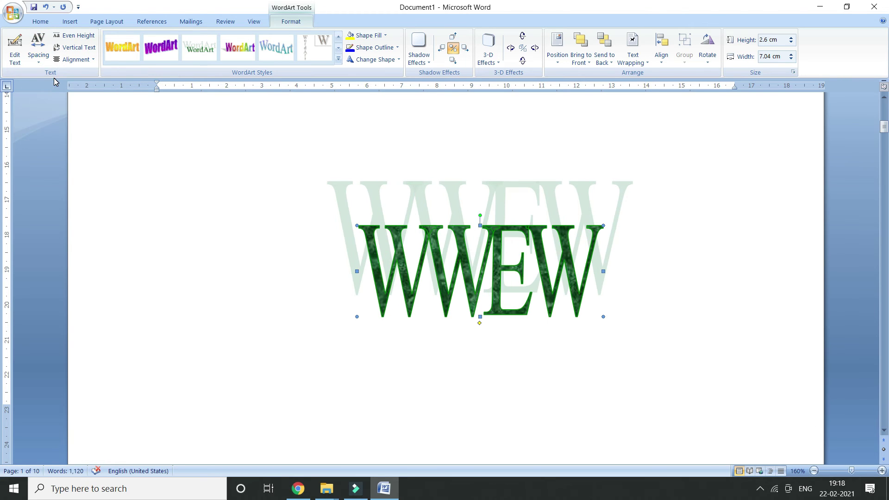
left_click(39, 55)
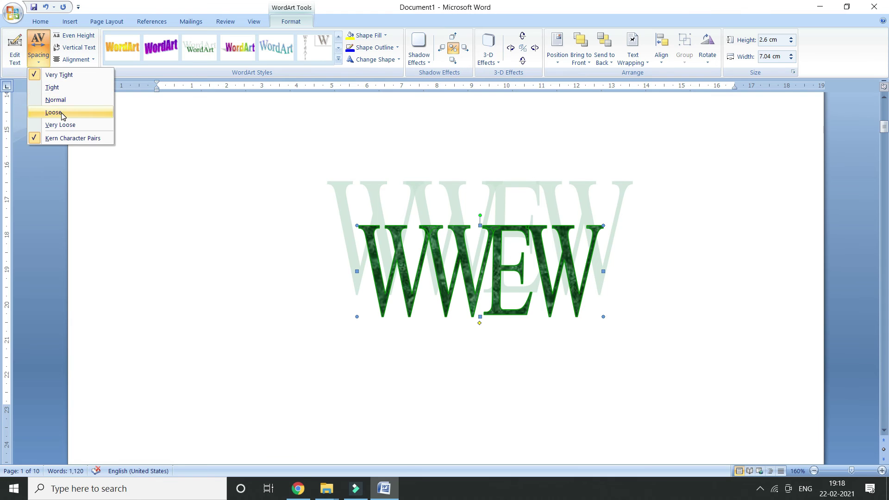
left_click(62, 114)
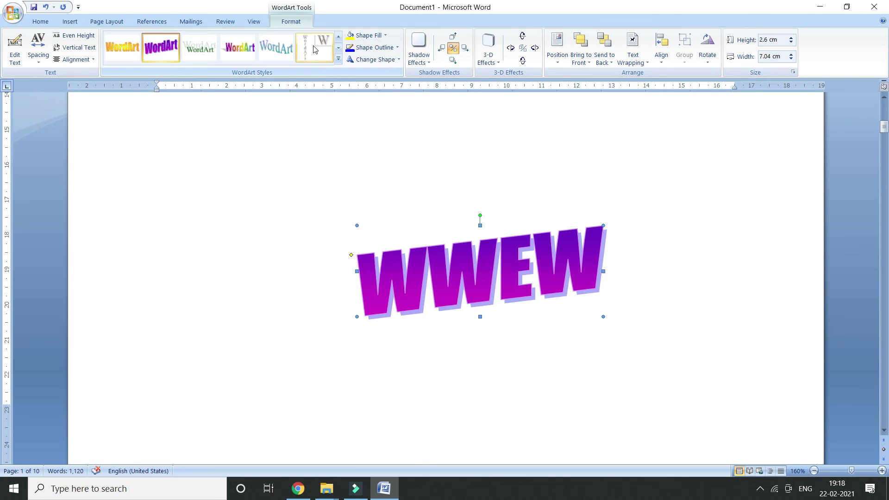
Change the WWEW WordArt's shape to the warp that pinches inward at the middle and flares at both ends
left_click(385, 36)
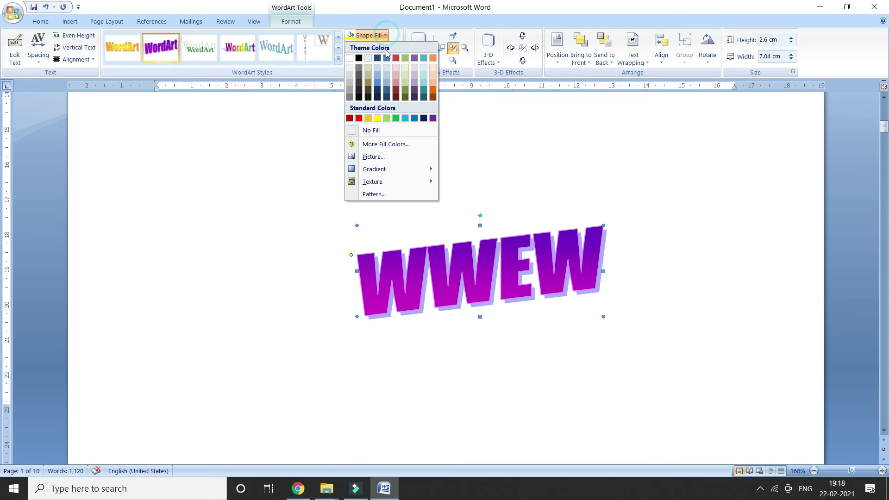
left_click(529, 17)
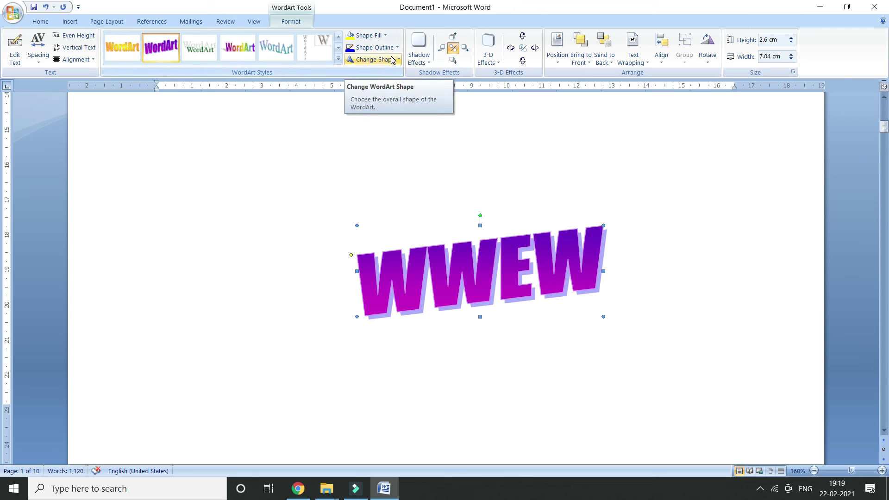
left_click(391, 60)
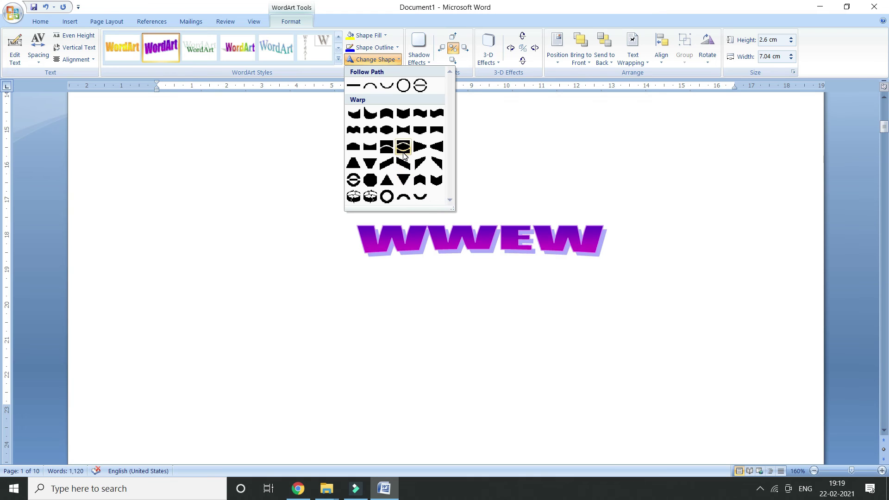
left_click(404, 129)
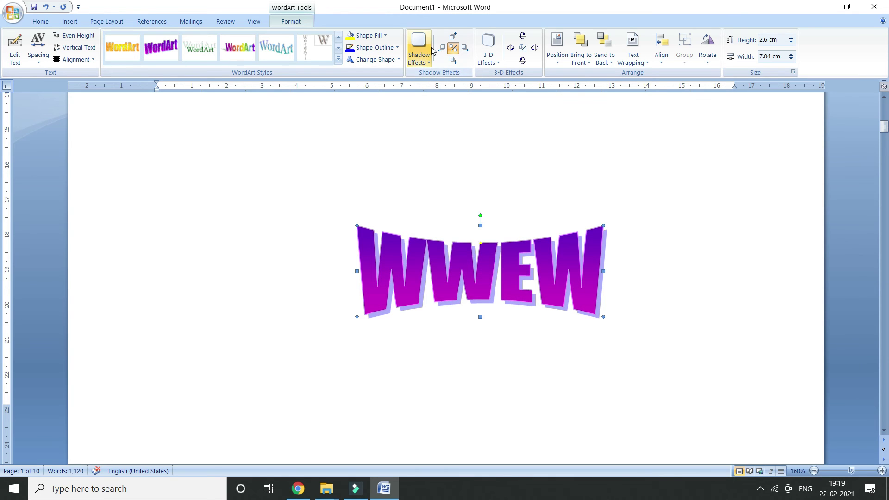
Try an upper-left drop shadow on the WWEW WordArt and replace it with a perspective shadow slanting down to the right
left_click(425, 62)
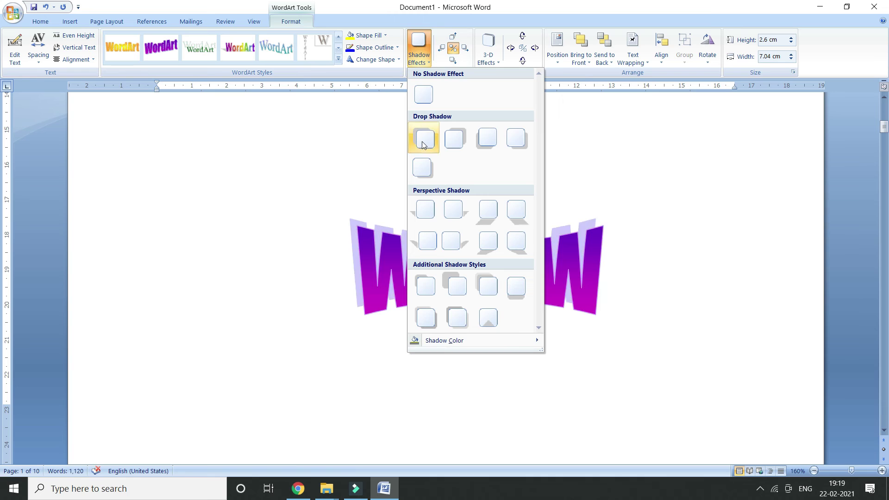
left_click(423, 140)
left_click(419, 49)
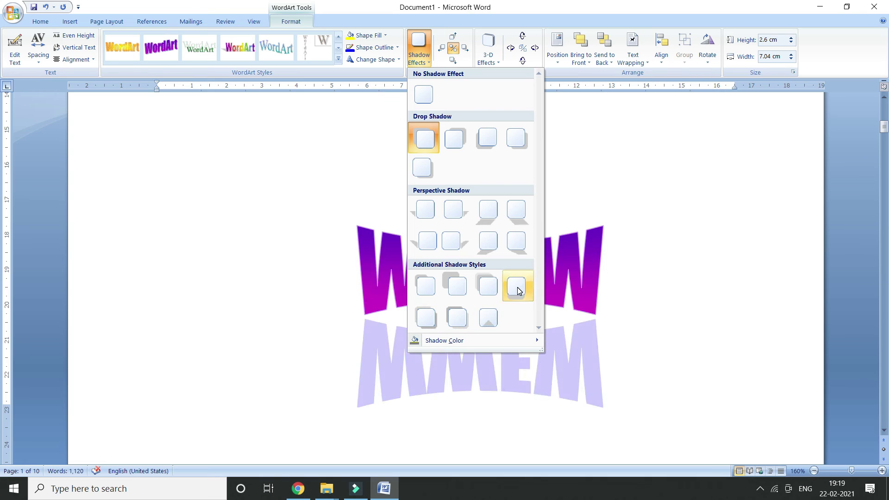
left_click(519, 248)
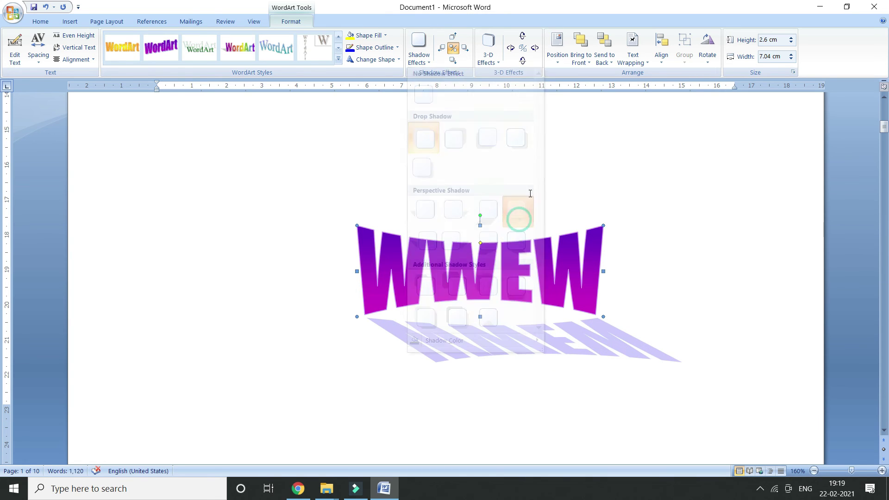
Nudge the WWEW WordArt's perspective shadow right and back left, and shift it slightly down and up
left_click(466, 51)
left_click(466, 51)
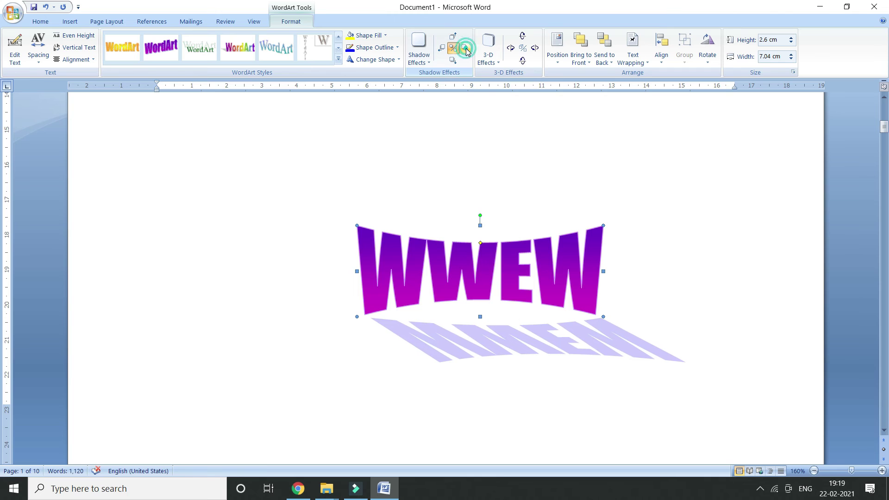
left_click(466, 51)
left_click(466, 52)
left_click(466, 51)
left_click(466, 49)
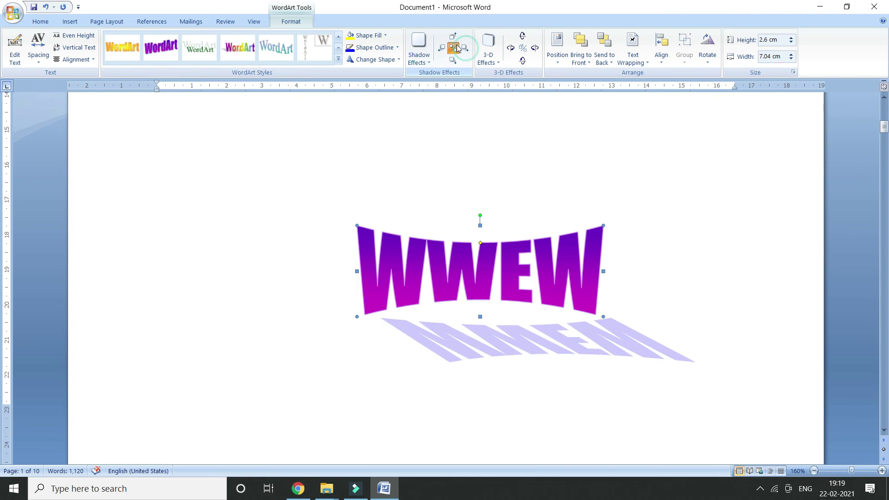
left_click(441, 52)
left_click(442, 52)
left_click(441, 53)
left_click(442, 52)
left_click(442, 52)
left_click(442, 52)
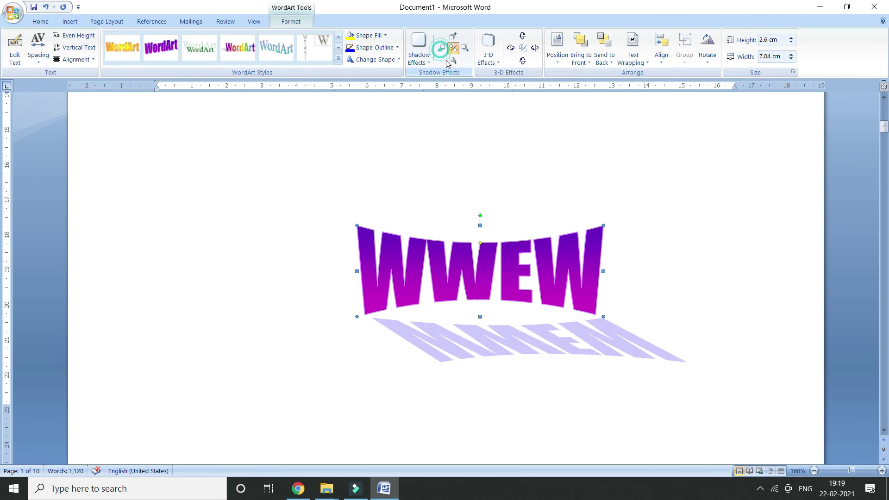
left_click(456, 62)
left_click(454, 37)
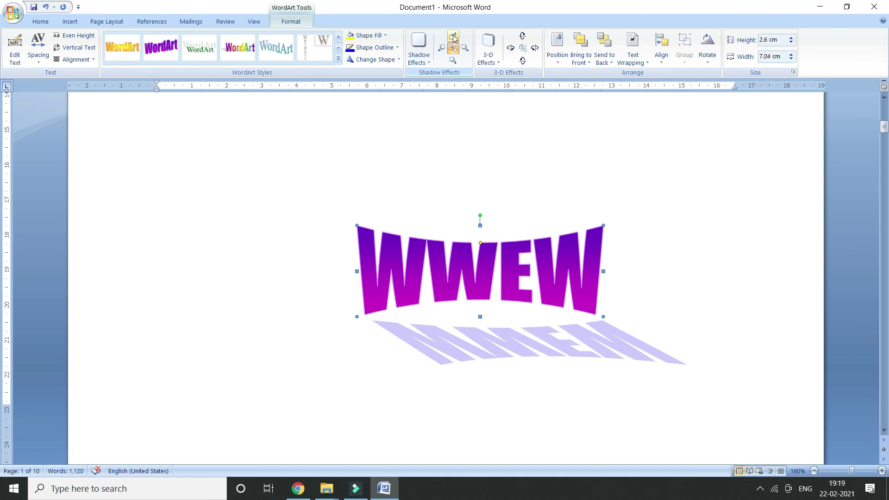
left_click(454, 38)
left_click(454, 38)
left_click(454, 38)
Apply the first Parallel 3-D effect to the WWEW WordArt and tilt it right, up and down
left_click(486, 62)
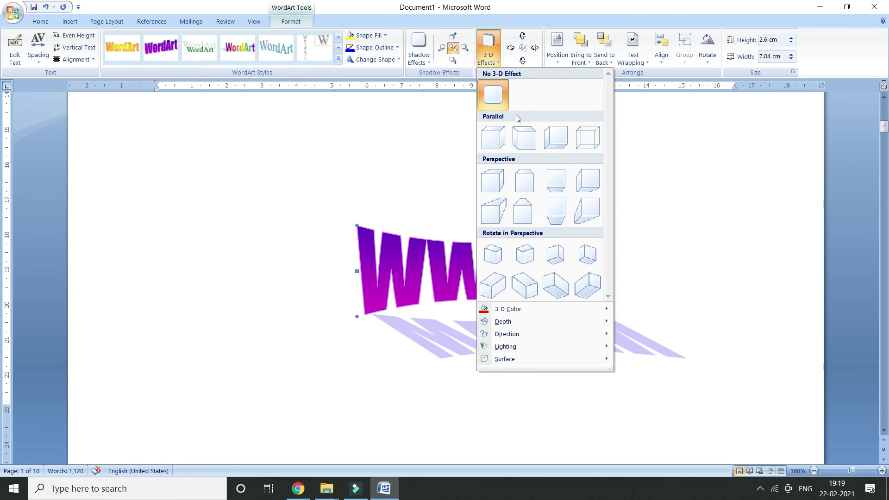
left_click(489, 140)
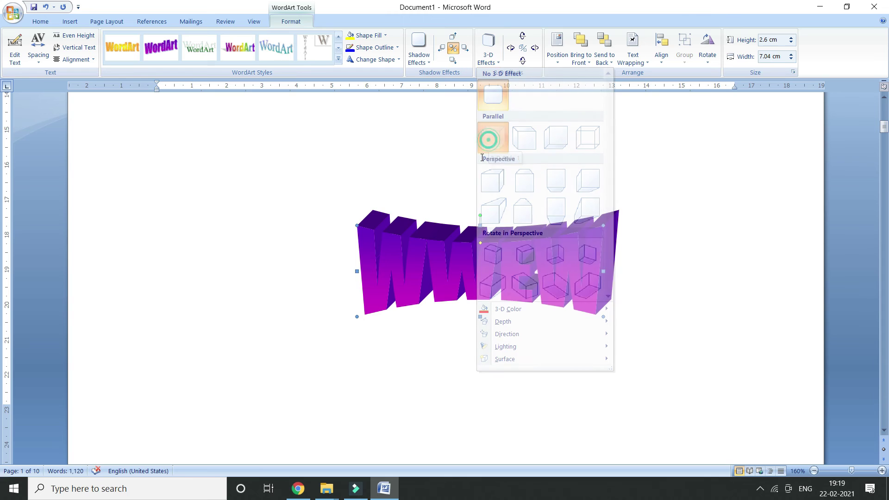
left_click(535, 48)
left_click(535, 48)
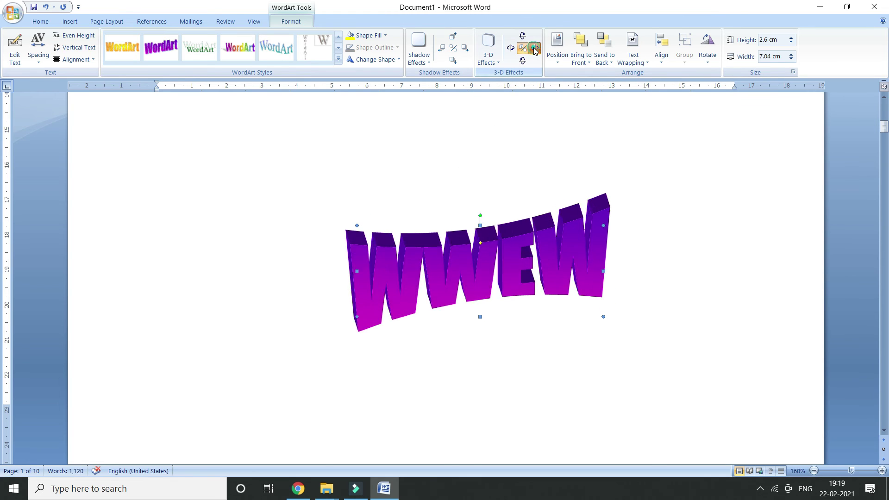
left_click(534, 48)
left_click(521, 34)
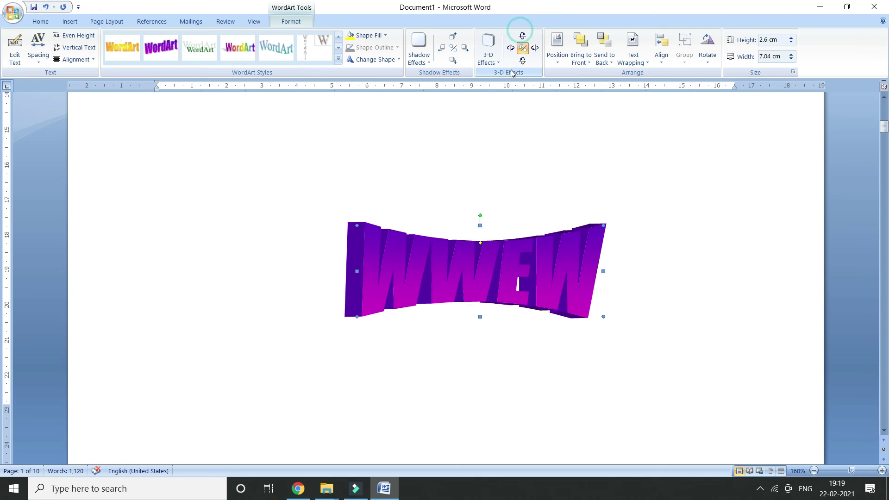
left_click(523, 62)
left_click(524, 63)
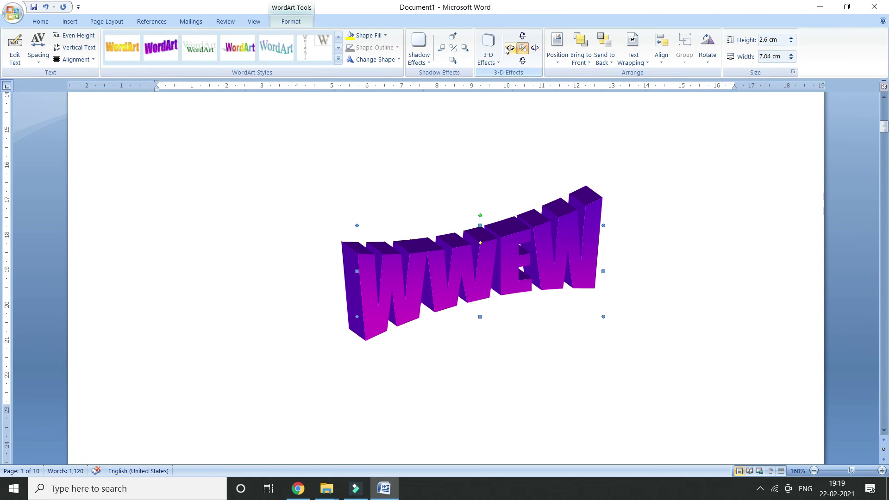
Tilt the 3-D WWEW WordArt several increments to the left and one increment back to the right
left_click(511, 48)
left_click(511, 48)
left_click(511, 48)
left_click(510, 48)
left_click(510, 49)
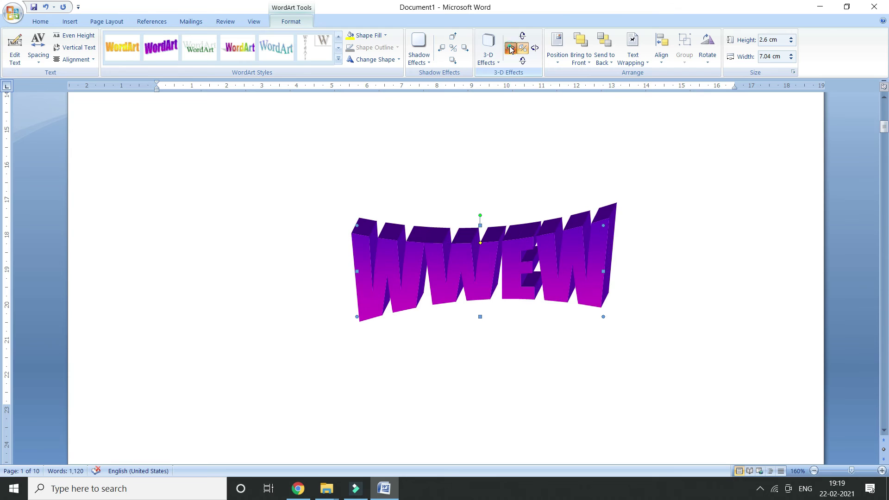
left_click(510, 48)
left_click(537, 49)
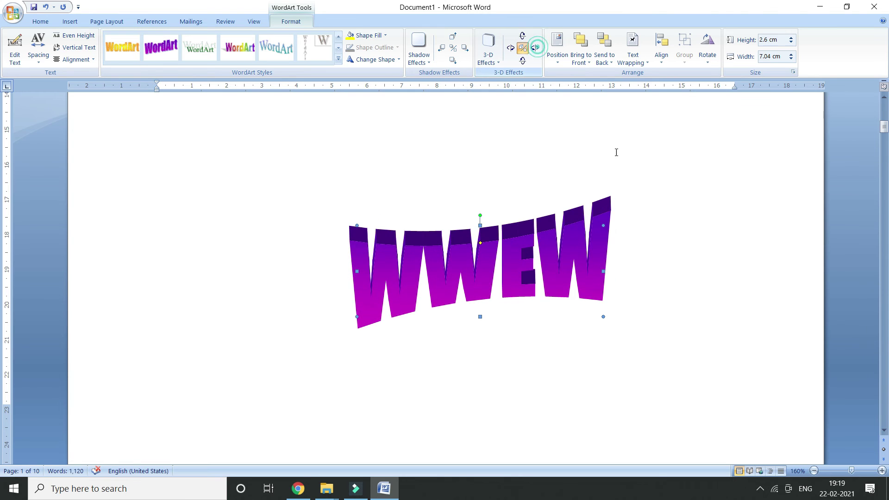
left_click(654, 204)
left_click(587, 237)
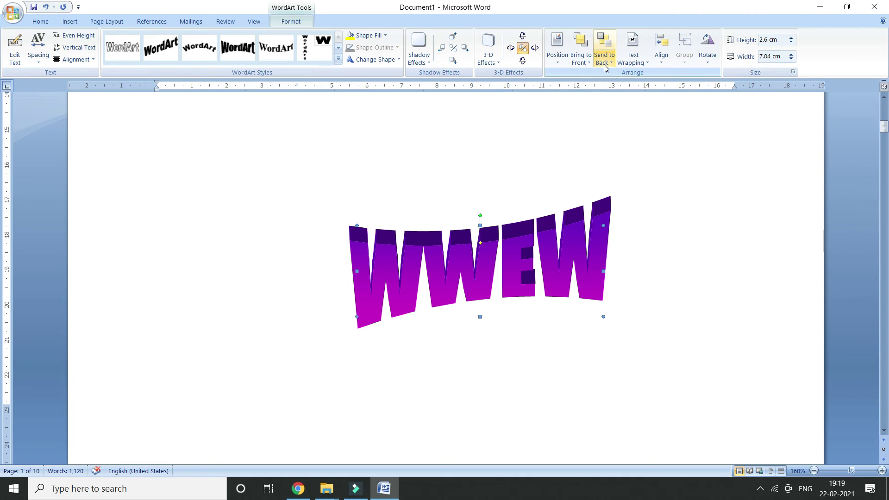
left_click(640, 67)
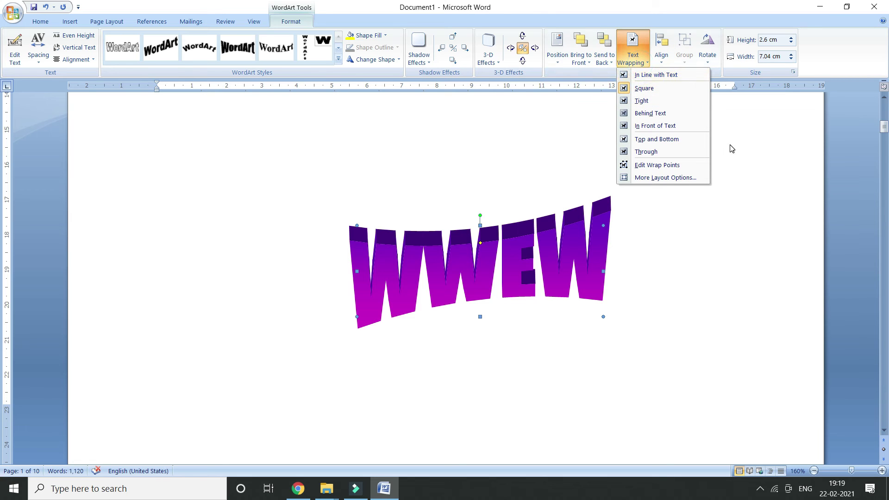
left_click(730, 144)
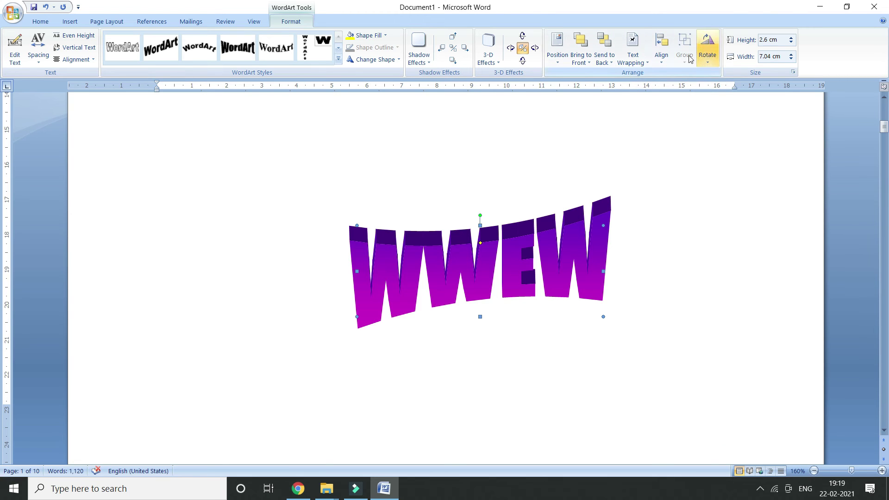
left_click(665, 57)
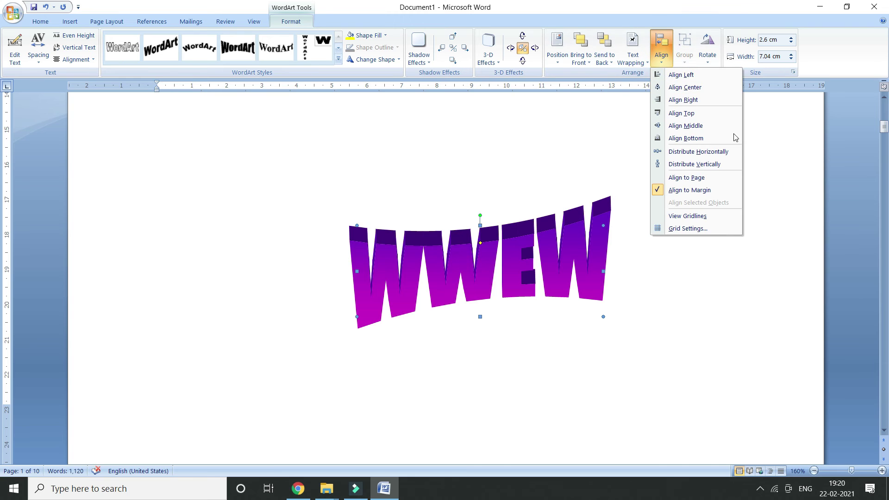
left_click(762, 144)
Move the WWEW WordArt up the page to the space below the red paragraph, beside the flag picture and text box
scroll(624, 222, "up", 10)
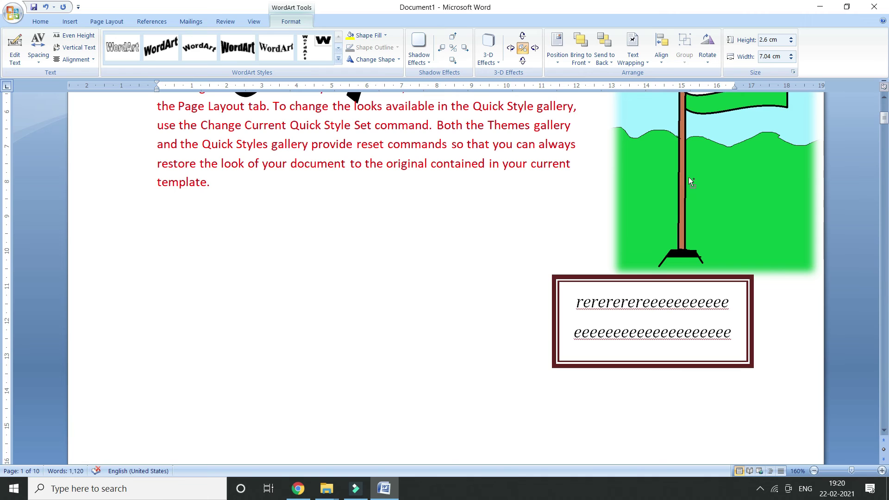
scroll(504, 250, "down", 6)
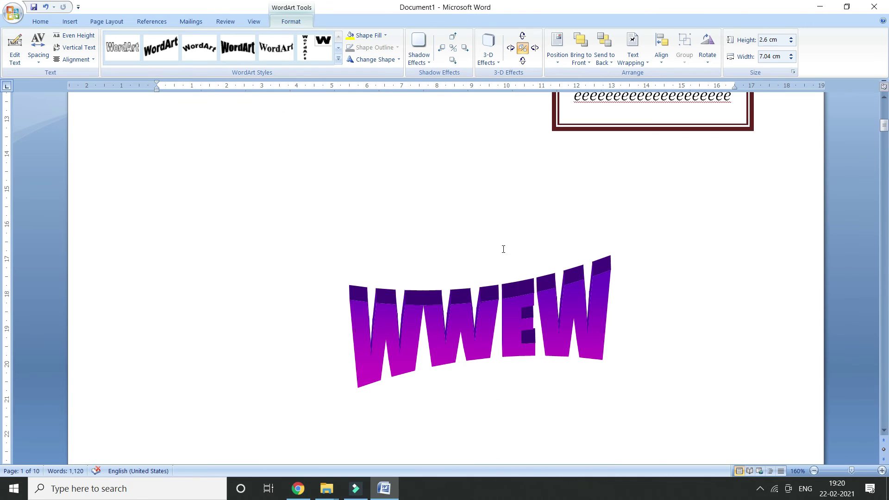
scroll(504, 249, "down", 2)
scroll(509, 231, "up", 4)
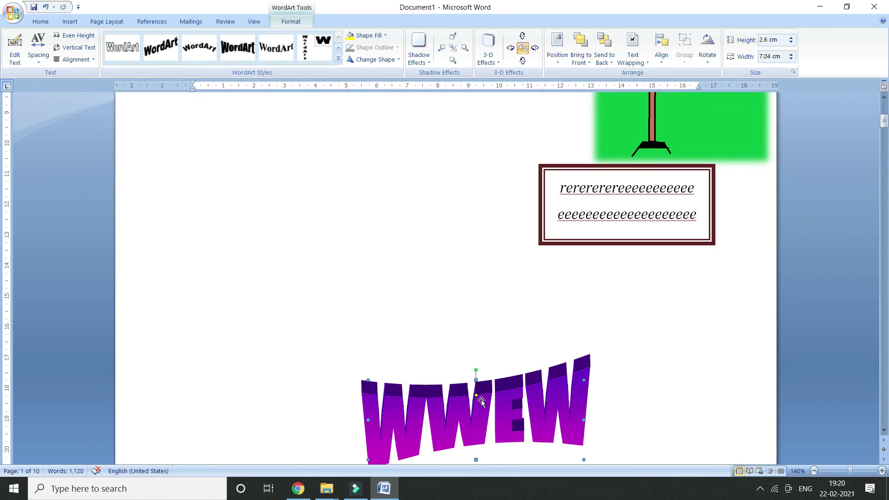
scroll(421, 158, "up", 3)
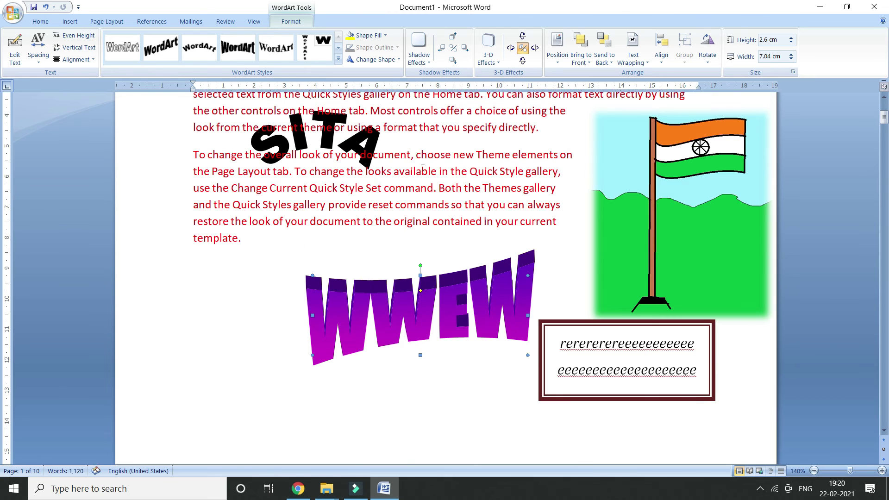
left_click(624, 216)
left_click(490, 284)
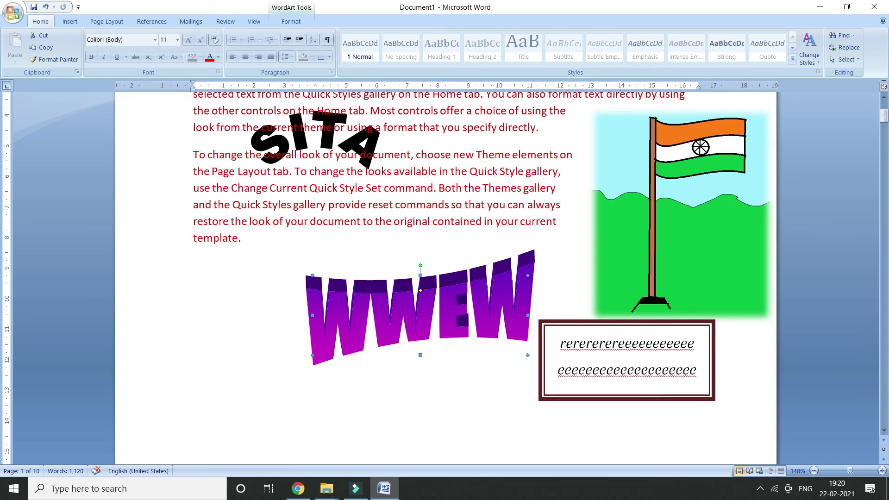
left_click(398, 366)
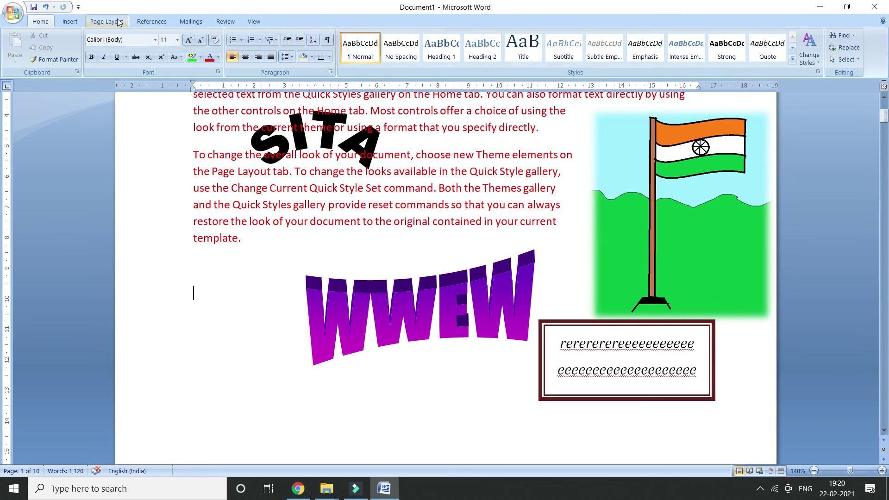
left_click(593, 214)
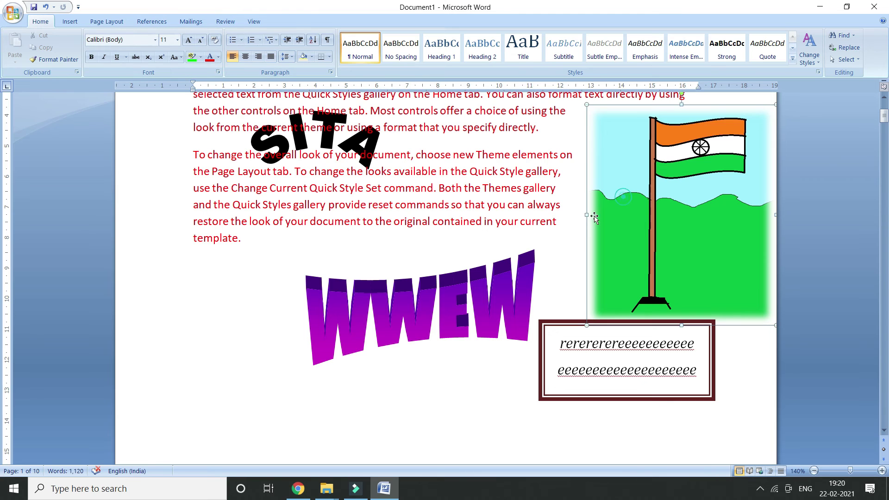
left_click(479, 293)
left_click(629, 258)
left_click(482, 289)
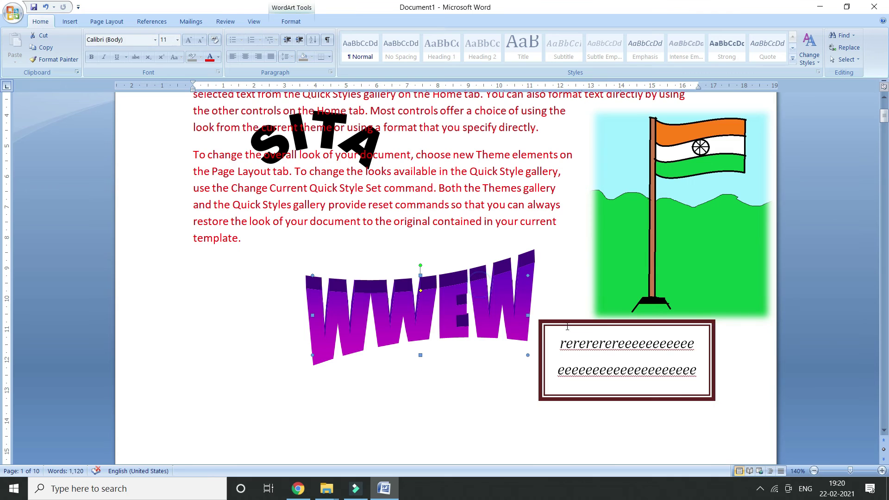
left_click(433, 355)
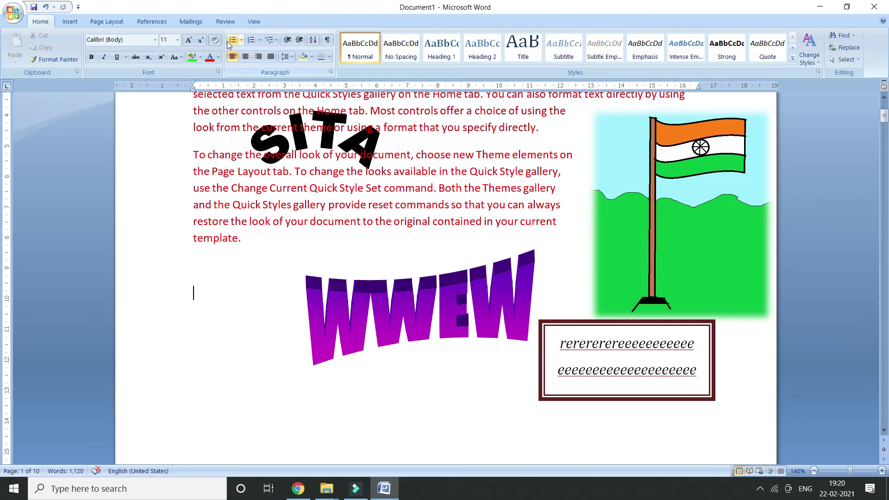
Insert a WordArt below WWEW using the third style in the gallery's second row, keeping the default text "Your Text Here"
left_click(70, 21)
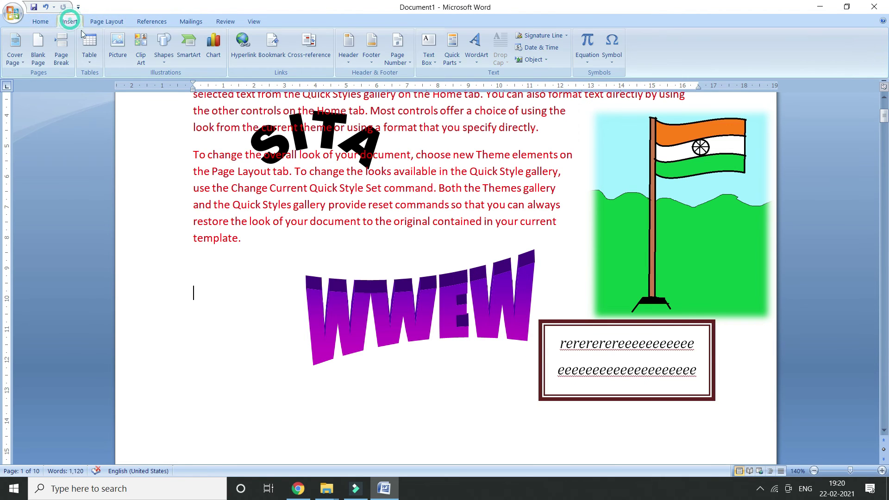
left_click(467, 47)
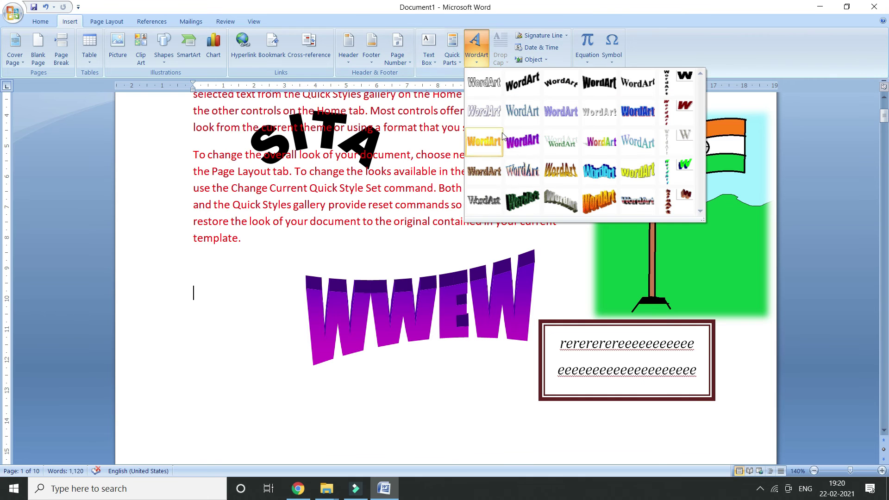
left_click(561, 113)
left_click(521, 323)
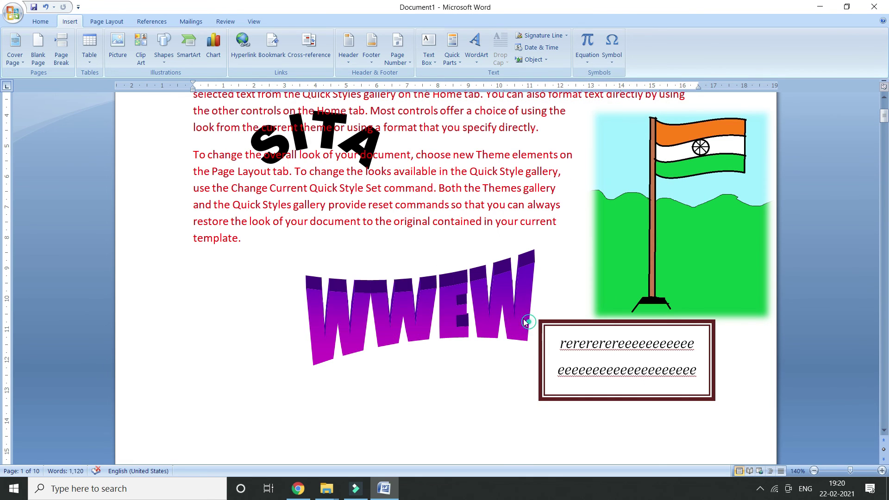
left_click_drag(268, 357, 249, 401)
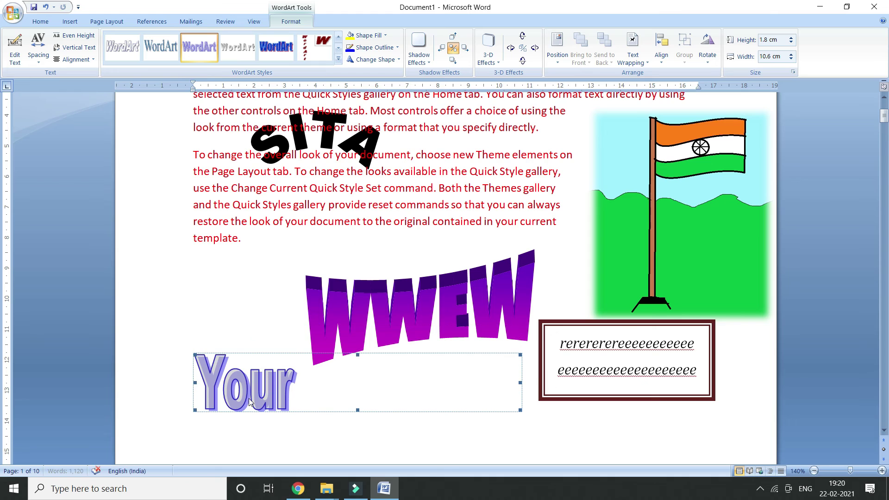
Set the new Your Text Here WordArt's wrapping style to Square and move it down and left, clear of the WWEW WordArt
right_click(242, 387)
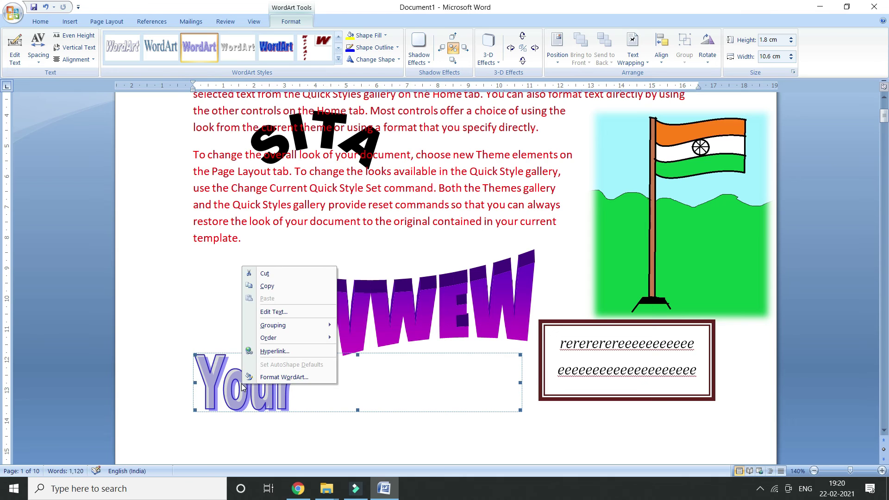
left_click(266, 376)
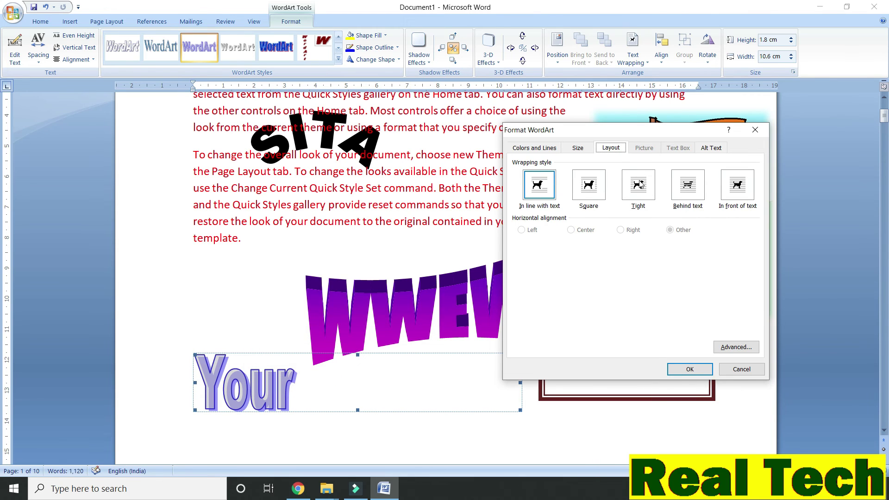
left_click(589, 185)
left_click(689, 369)
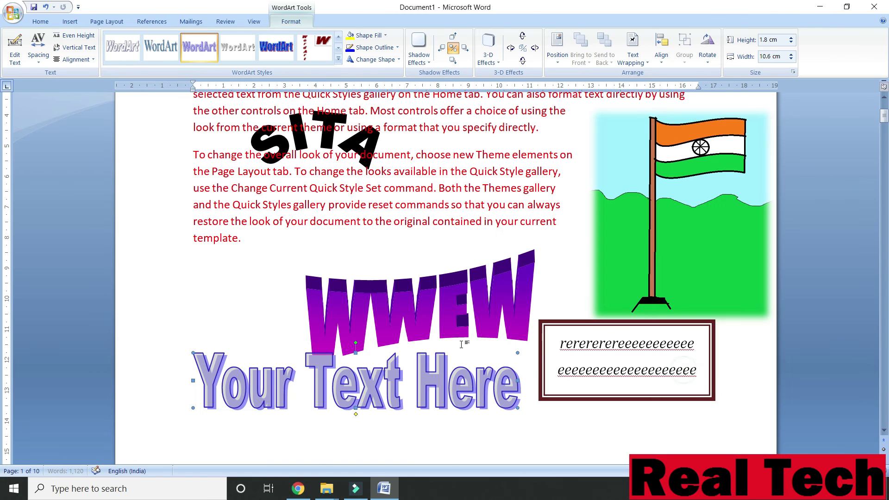
left_click(285, 375)
left_click_drag(241, 386, 230, 410)
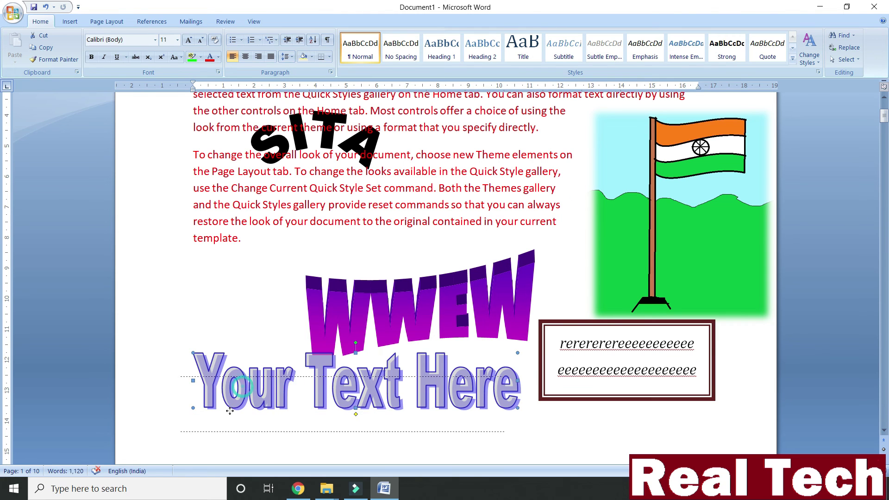
left_click_drag(225, 411, 215, 420)
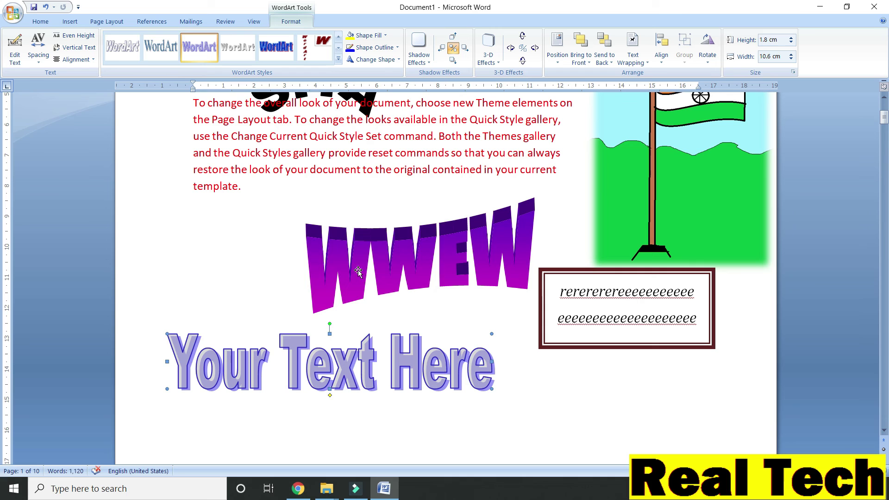
Select the WWEW and Your Text Here WordArt objects together and group them
left_click(357, 270, "ctrl")
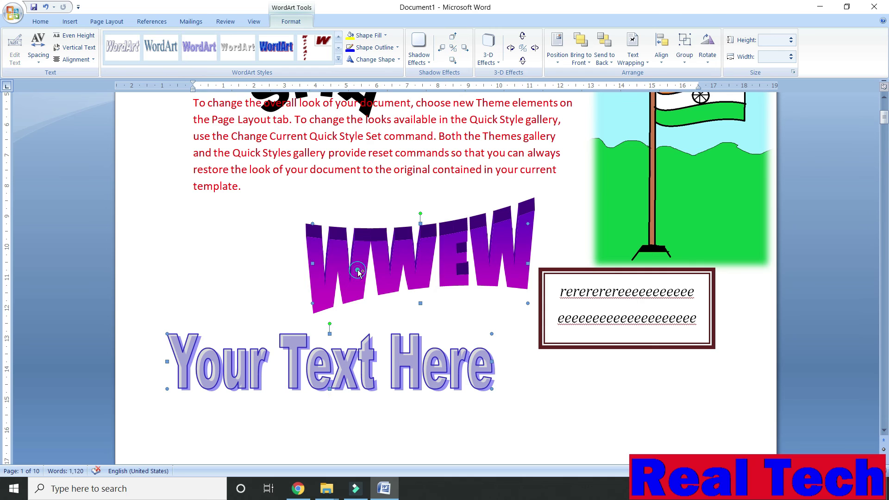
left_click(594, 403)
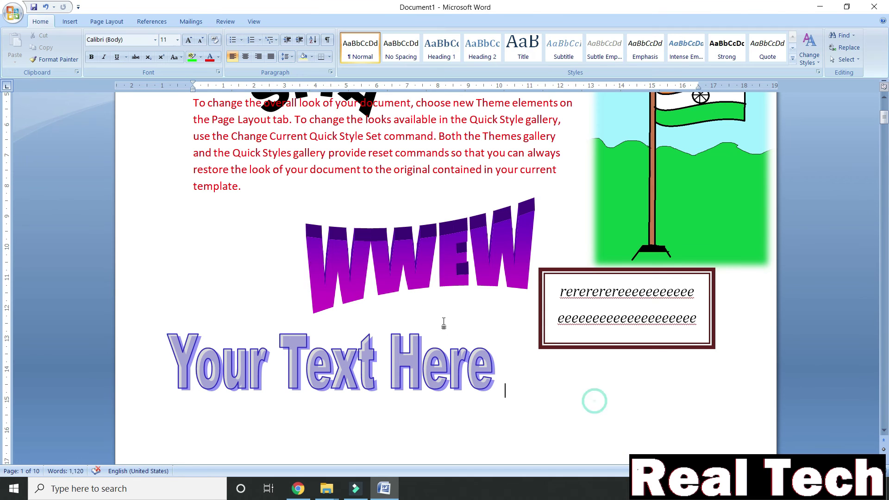
left_click(365, 275, "shift")
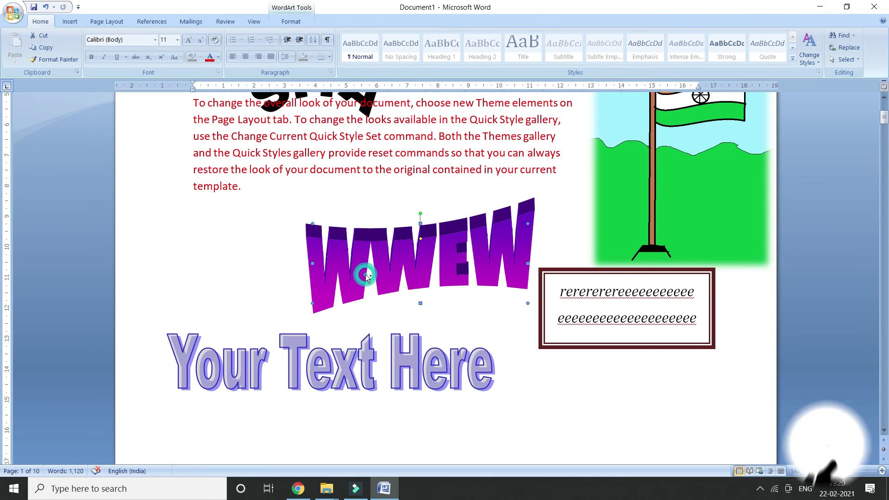
left_click(330, 370, "shift")
left_click(327, 289)
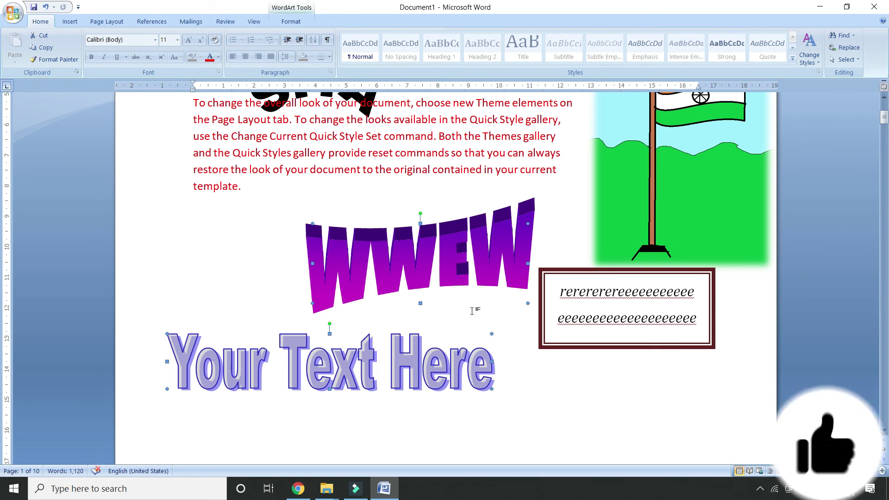
right_click(401, 262)
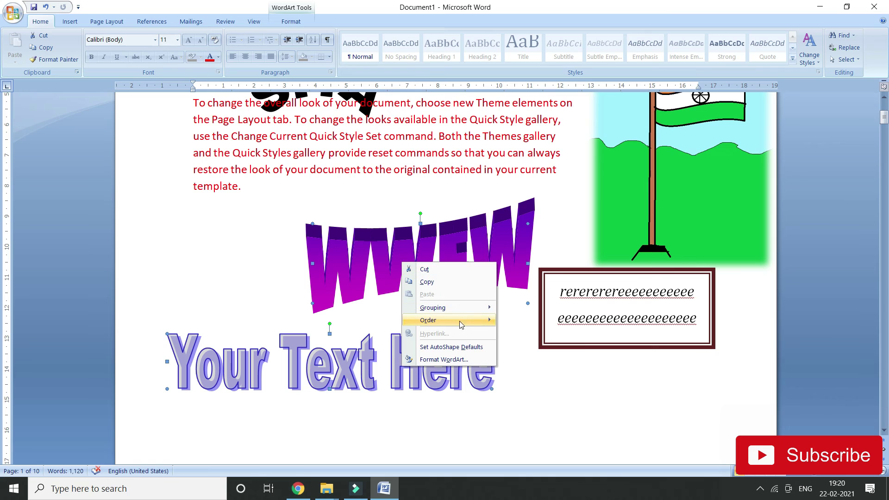
mouse_move(463, 308)
left_click(523, 309)
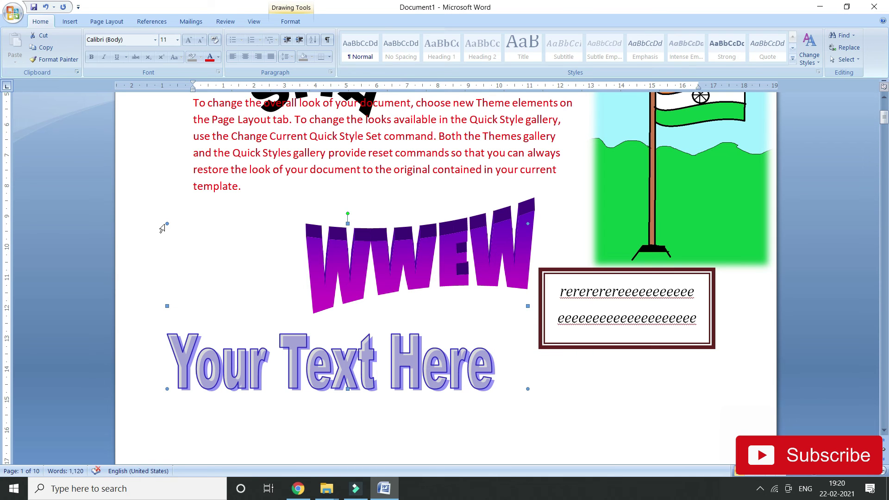
Shrink the grouped WordArt, rotate it counterclockwise and place it in the space below the red paragraph
left_click_drag(167, 224, 284, 303)
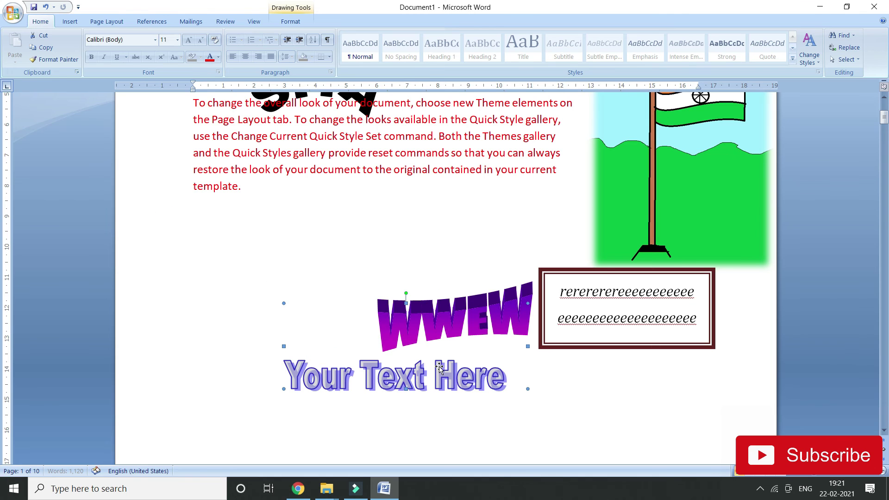
left_click_drag(416, 327, 331, 206)
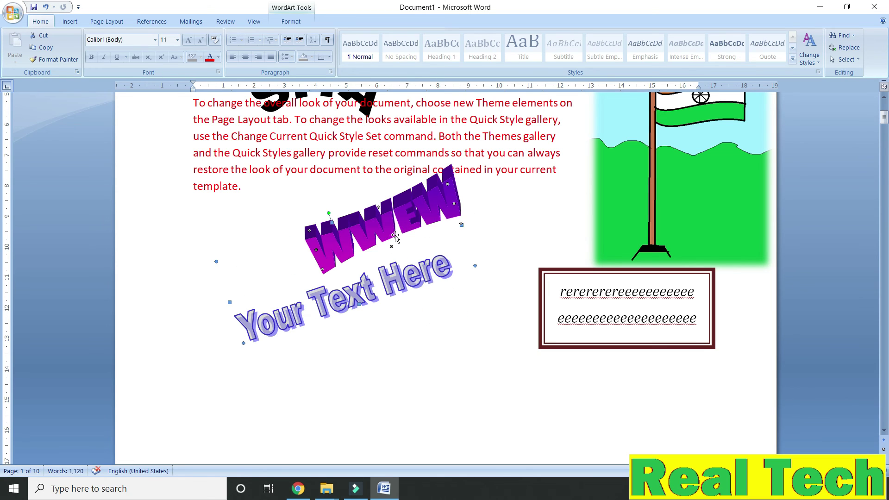
left_click_drag(395, 237, 357, 278)
left_click(495, 377)
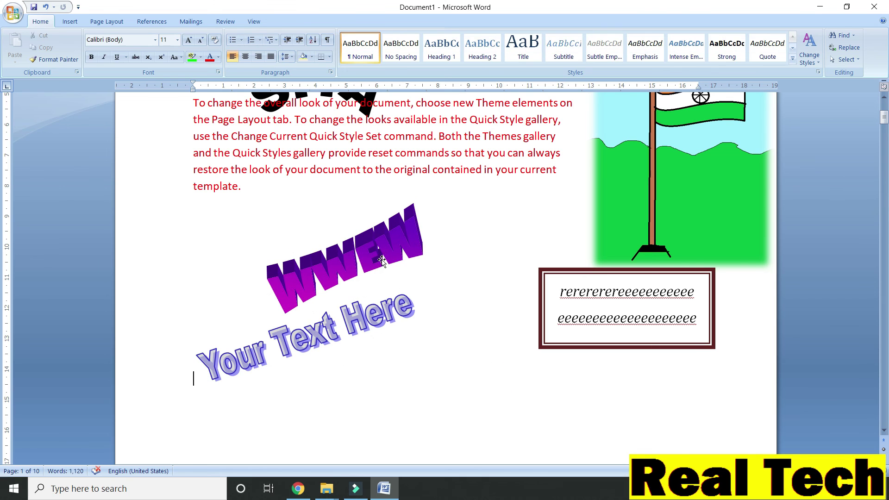
Ungroup the WWEW and Your Text Here WordArt and shift both together right and slightly down
left_click(381, 261)
right_click(394, 240)
mouse_move(444, 290)
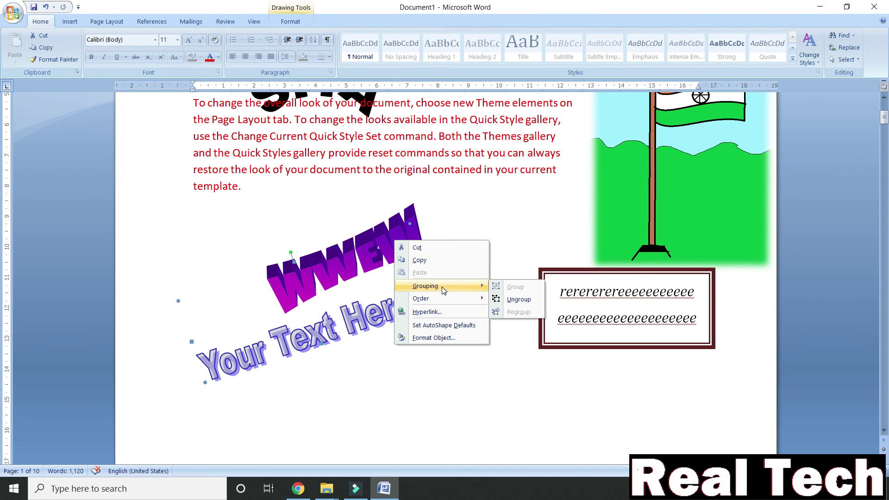
left_click(519, 299)
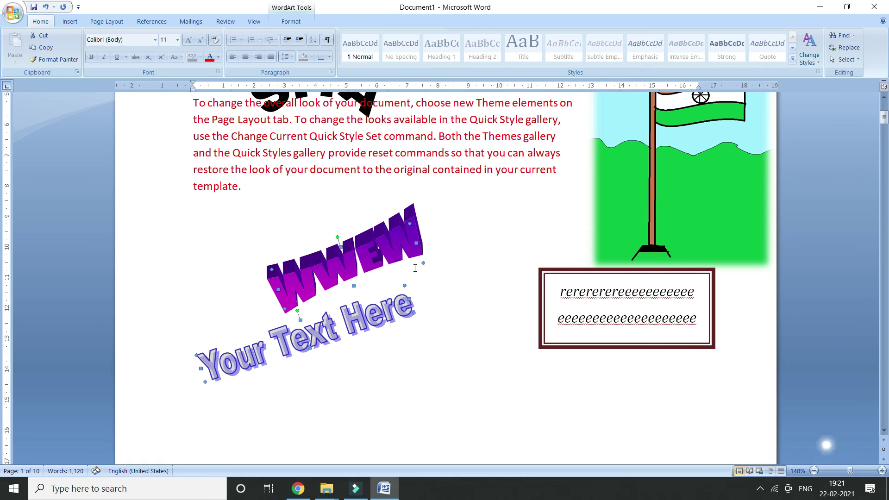
left_click_drag(333, 341, 386, 362)
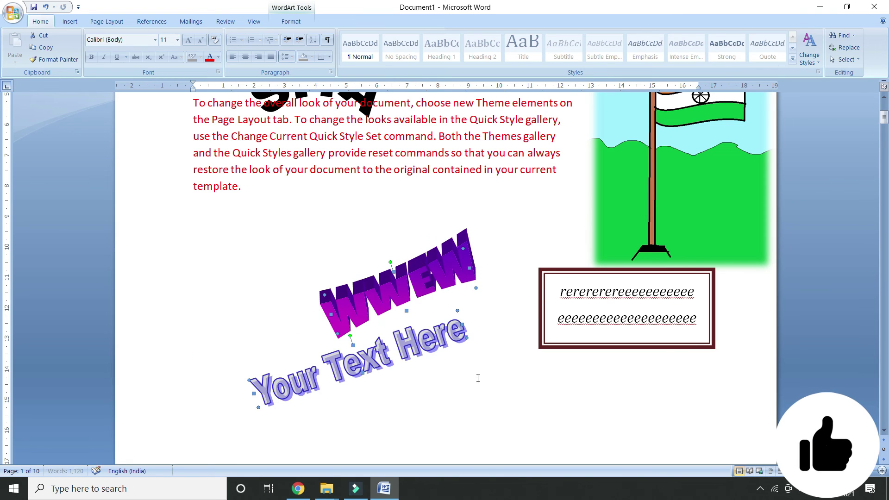
Move WWEW alone up to the end of the red paragraph, and move Your Text Here separately up and to the left
left_click(483, 380)
left_click(423, 236)
left_click_drag(423, 236, 471, 155)
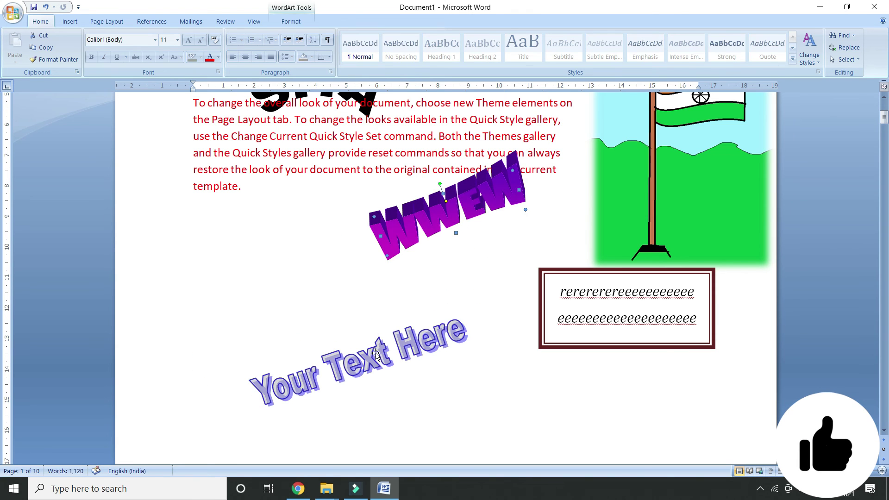
left_click_drag(376, 357, 292, 307)
left_click(551, 413)
scroll(537, 268, "up", 3)
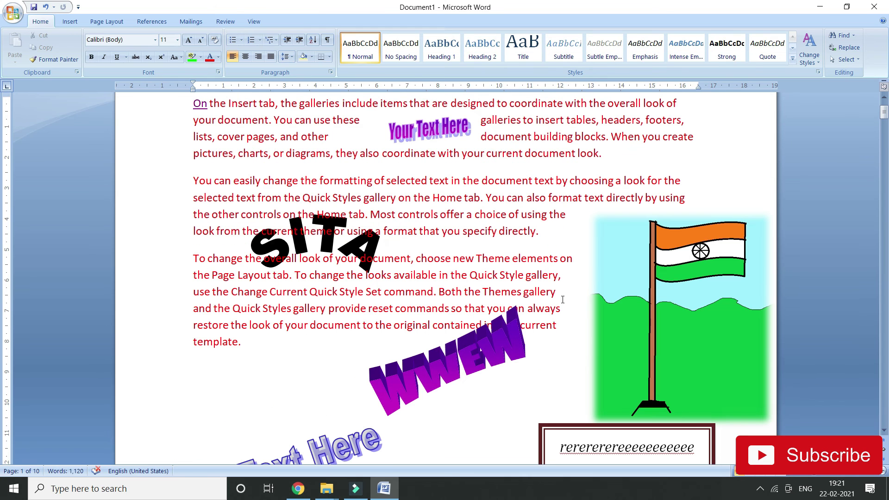
left_click(70, 22)
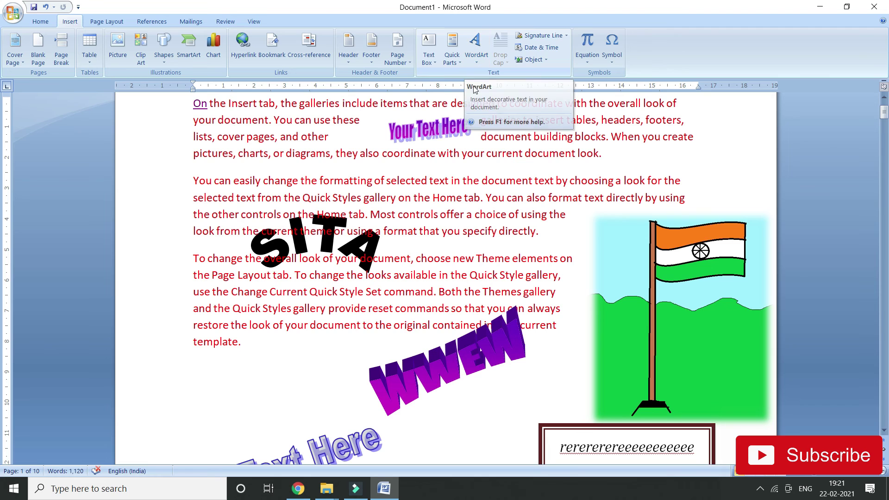
scroll(498, 156, "down", 5)
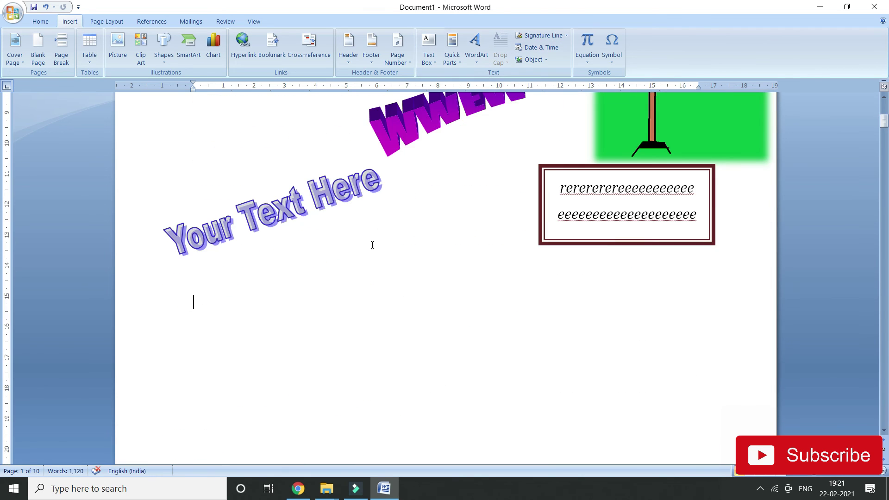
scroll(373, 244, "down", 3)
left_click(329, 321)
left_click(267, 325)
scroll(328, 295, "down", 3)
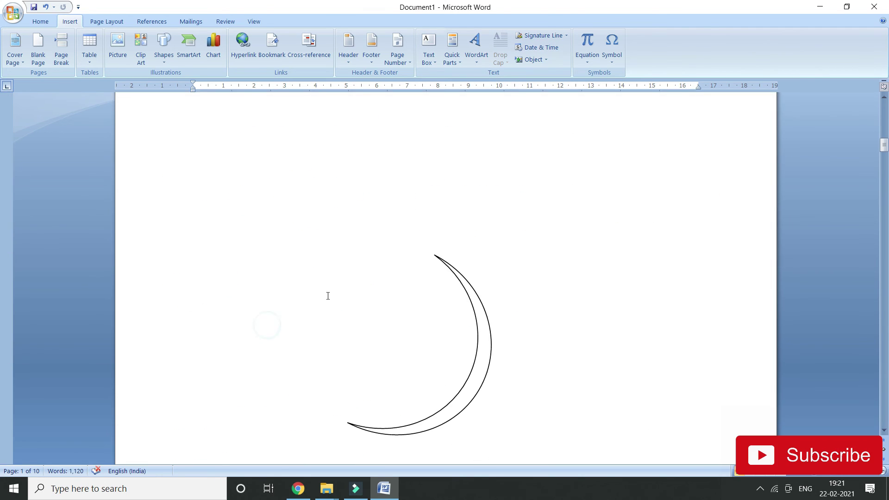
left_click(292, 248)
scroll(291, 247, "up", 6)
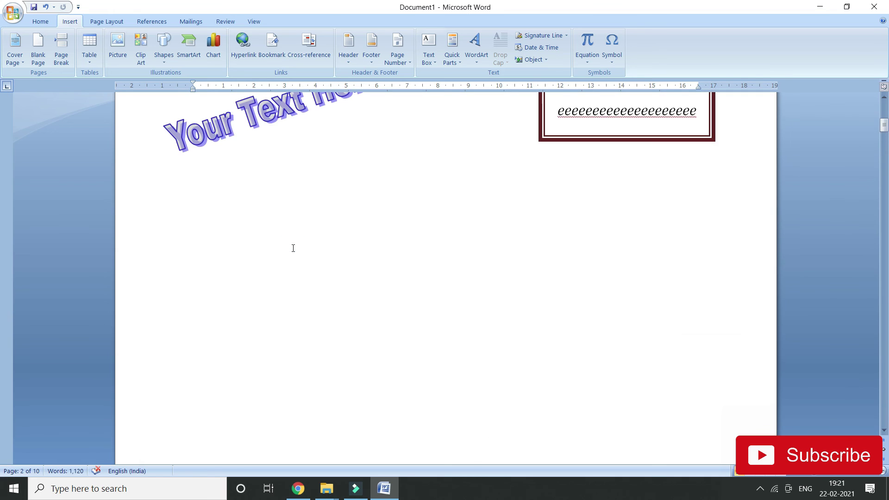
scroll(291, 247, "down", 2)
left_click(250, 219)
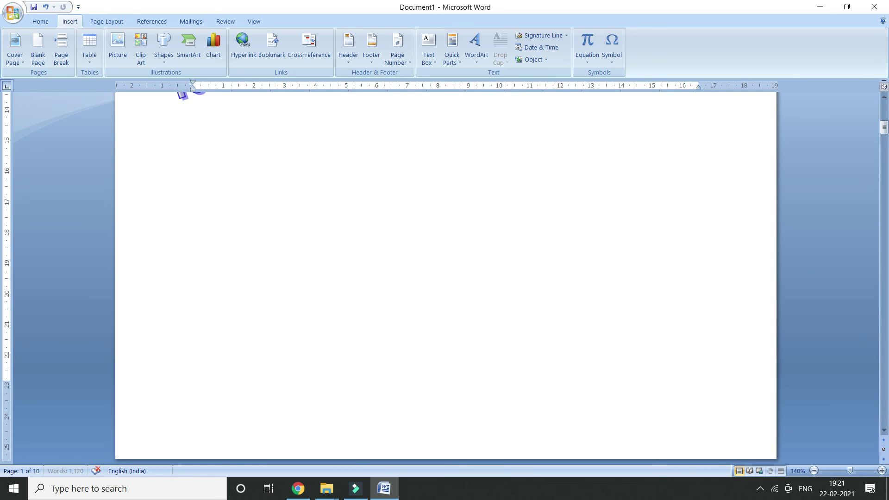
left_click(244, 192)
Delete the word "On" at the start of the first paragraph and capitalize the following word so it begins with "The"
scroll(250, 232, "up", 10)
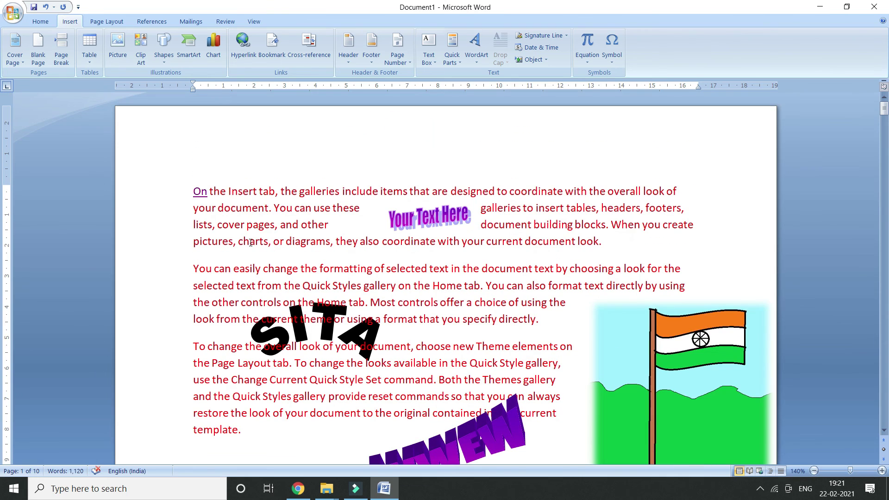
double_click(198, 191)
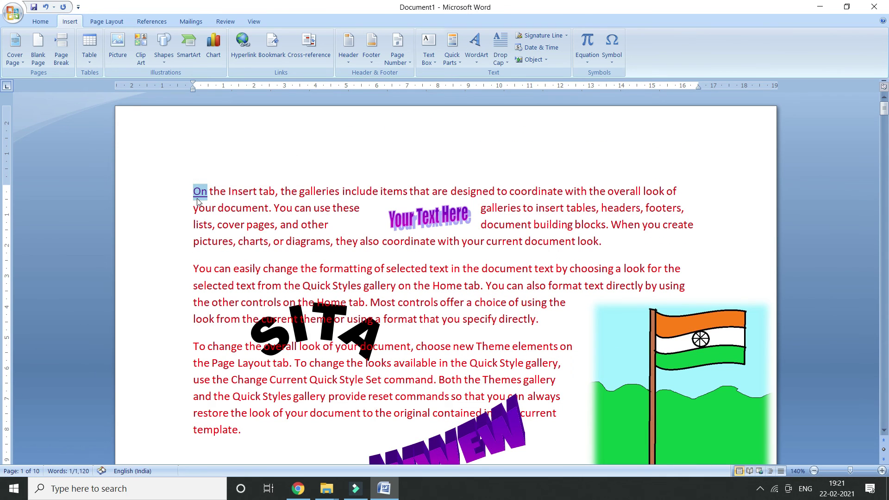
double_click(199, 192)
left_click(203, 193)
double_click(202, 198)
key("Delete")
key("Delete")
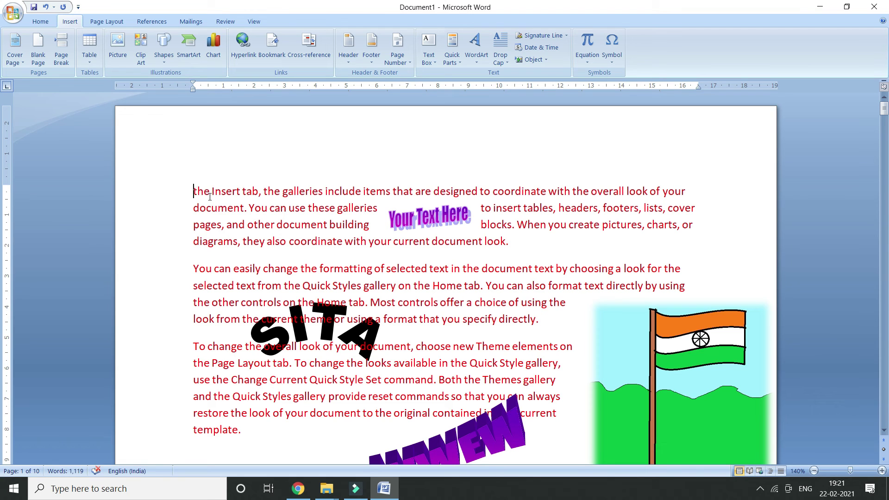
key("Delete")
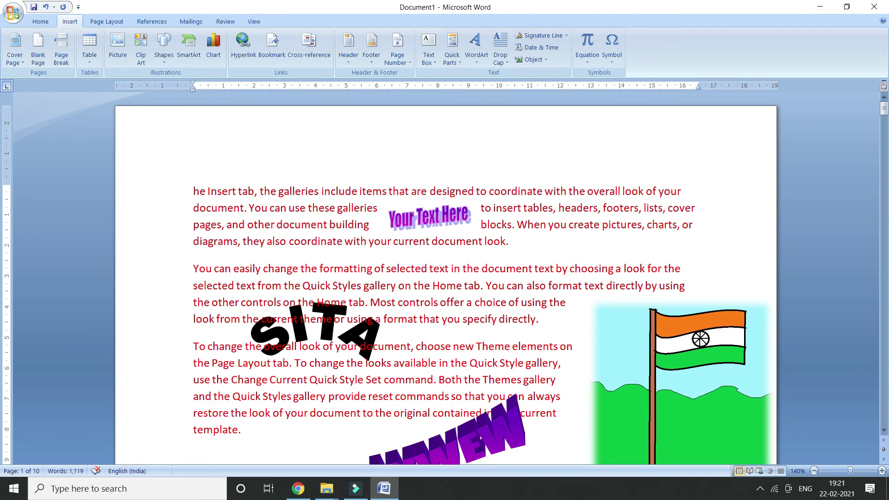
type("T")
Apply a Dropped drop cap to the letter T at the start of the first paragraph
key("shift+Left")
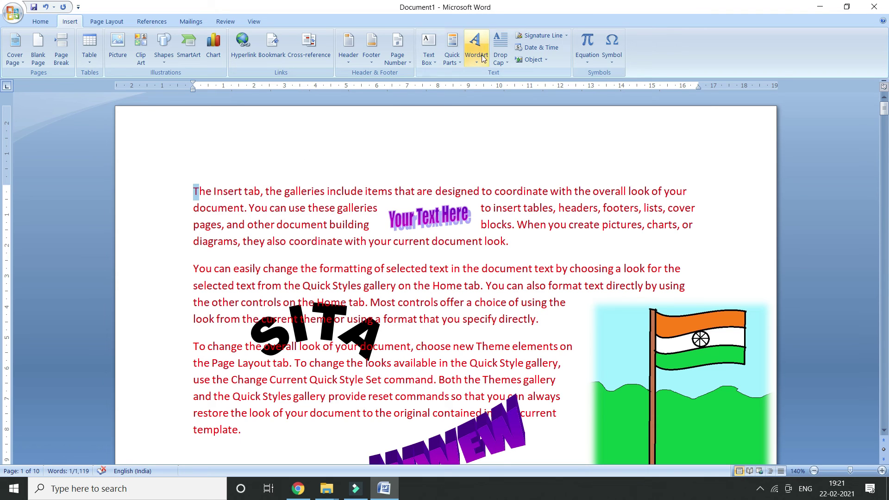
left_click(500, 49)
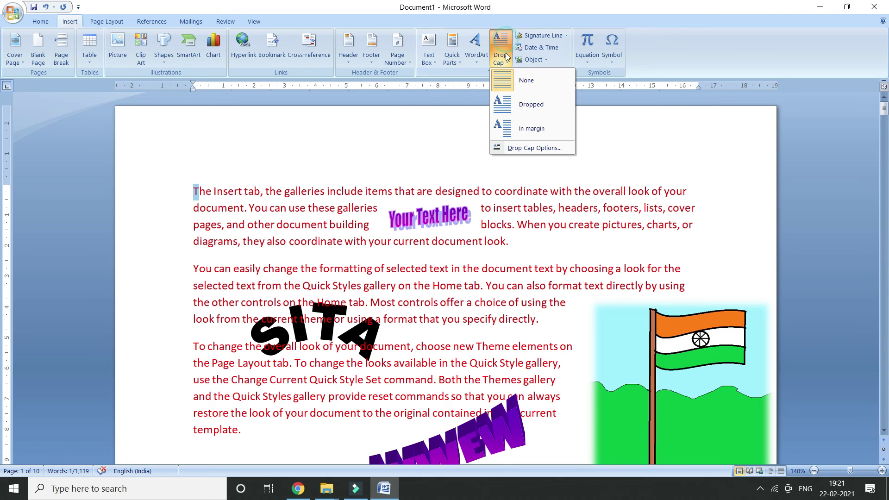
left_click(536, 113)
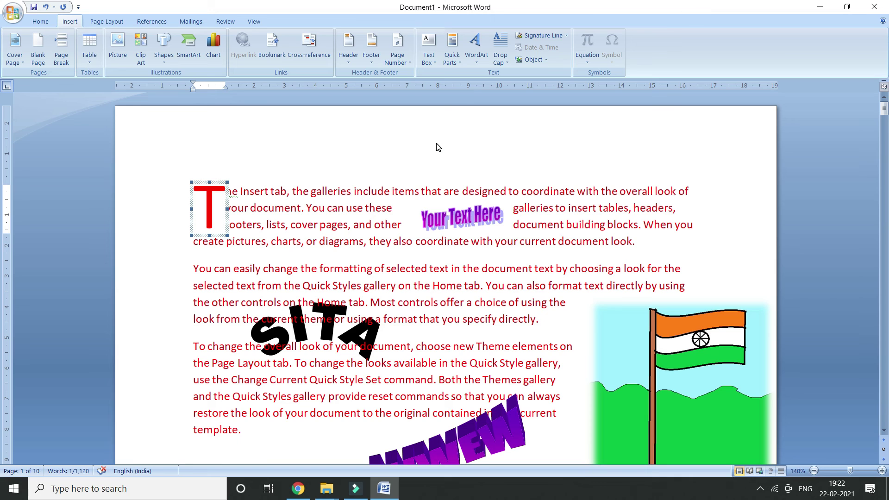
Deselect the drop cap, start adding a signature line in the first paragraph, and dismiss the digital signature notice
left_click(570, 243)
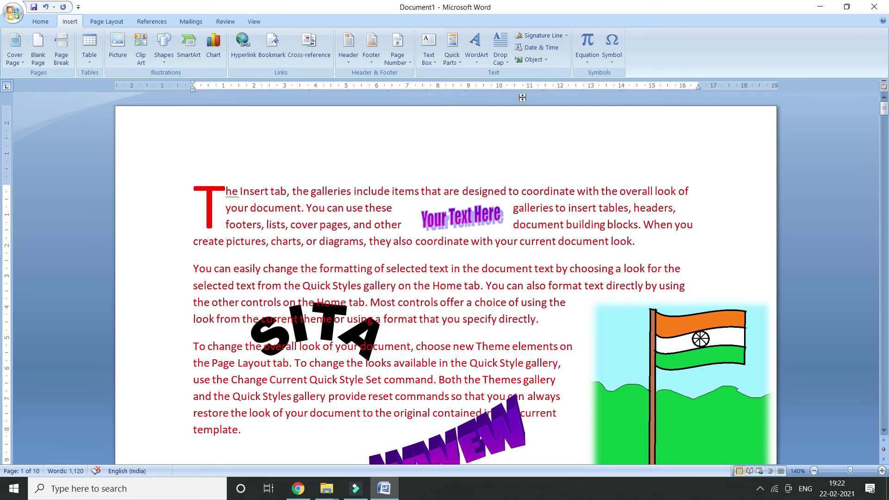
left_click(460, 240)
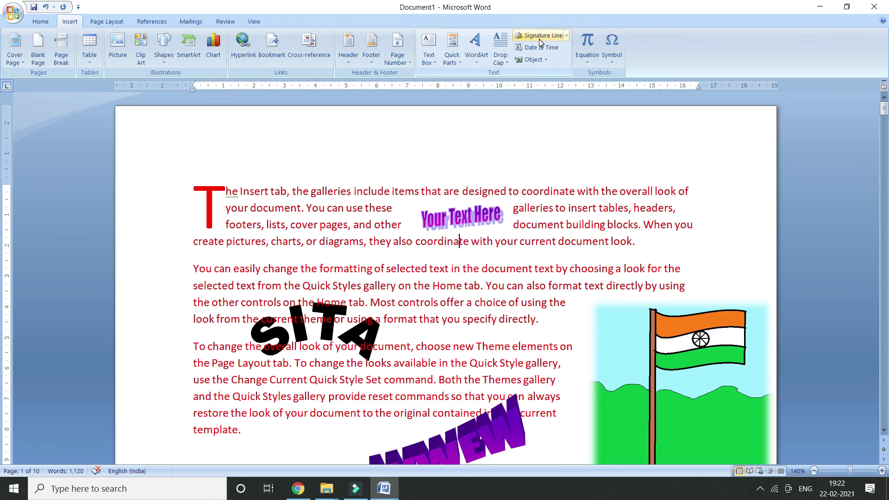
left_click(540, 37)
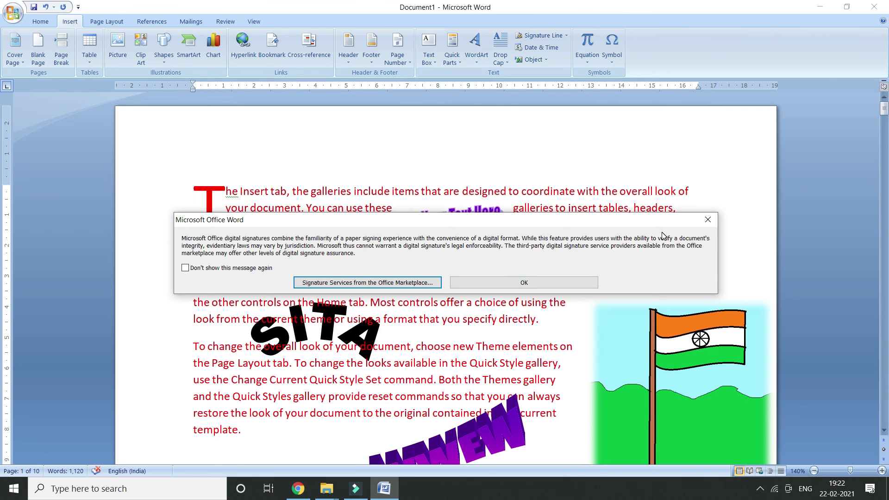
left_click(701, 223)
Examine the available date and time formats and the object insertion options without inserting anything
left_click(538, 47)
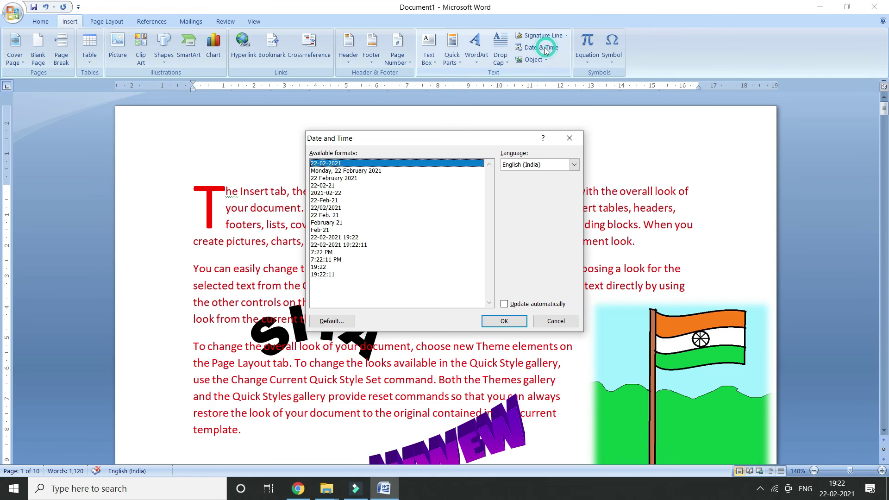
left_click(369, 214)
left_click(338, 238)
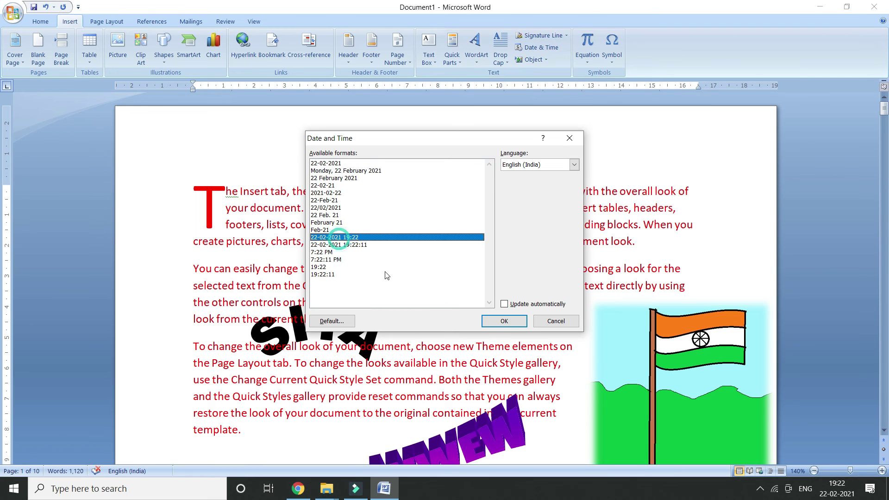
left_click(546, 320)
left_click(537, 59)
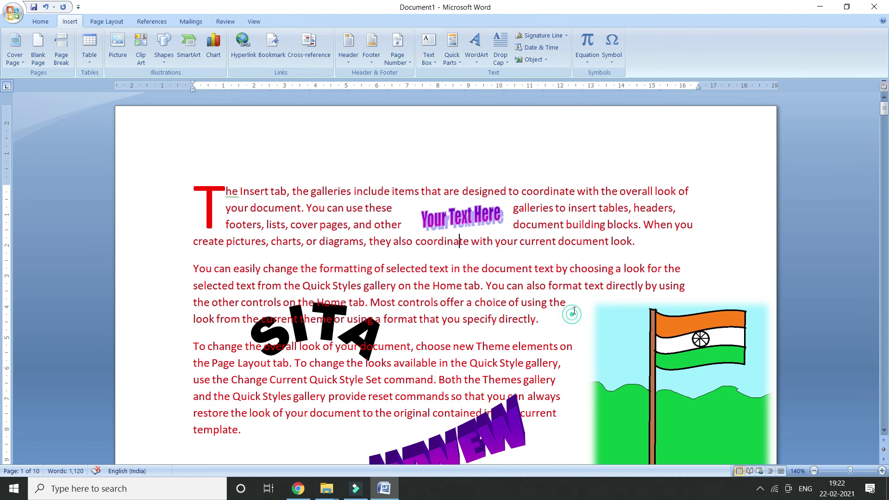
left_click(569, 319)
Select the entire document content and delete it to leave a blank document
left_click(696, 380)
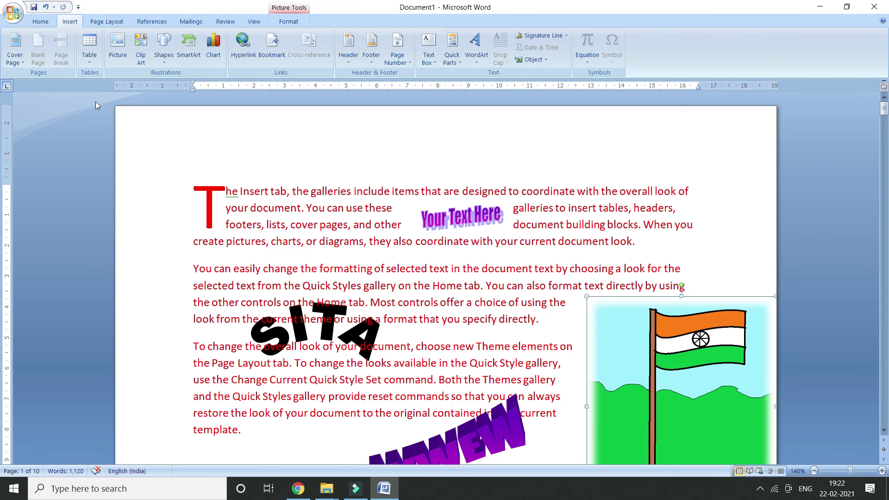
key("ctrl+a")
key("Delete")
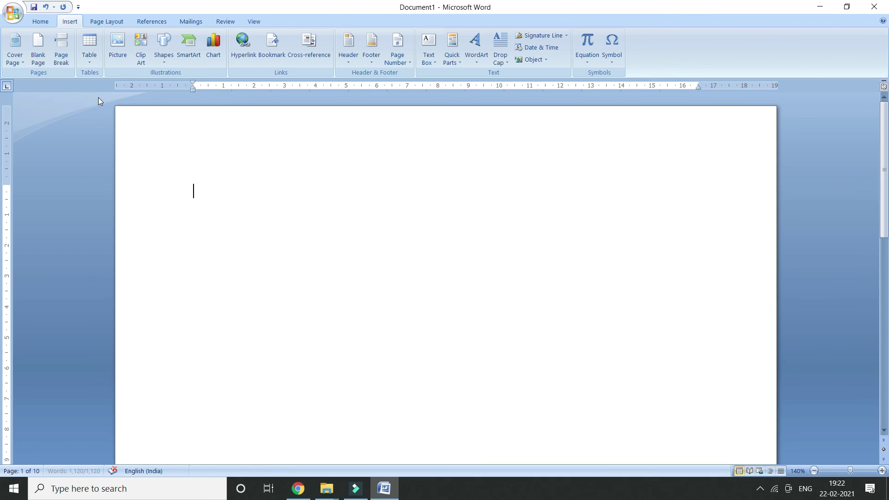
scroll(366, 158, "down", 13, "ctrl")
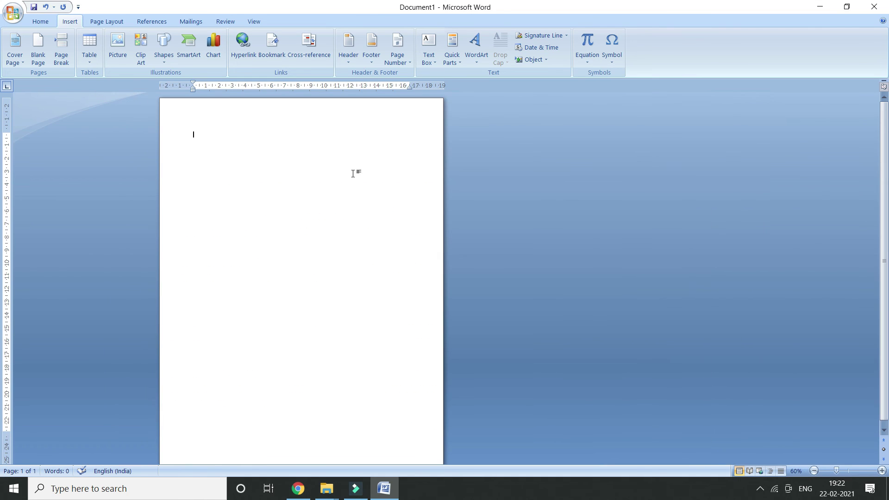
scroll(324, 208, "up", 11, "ctrl")
scroll(268, 197, "up", 2)
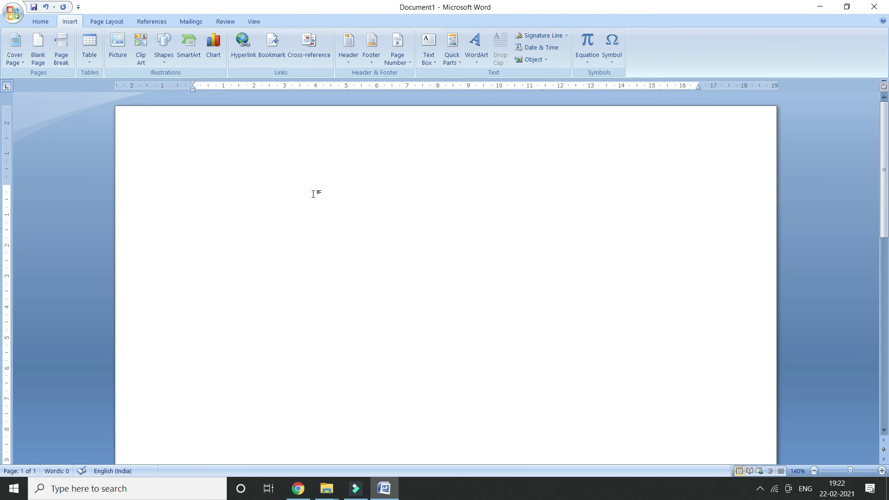
Insert the file hriday.png from the Desktop as an object in the blank document
left_click(527, 59)
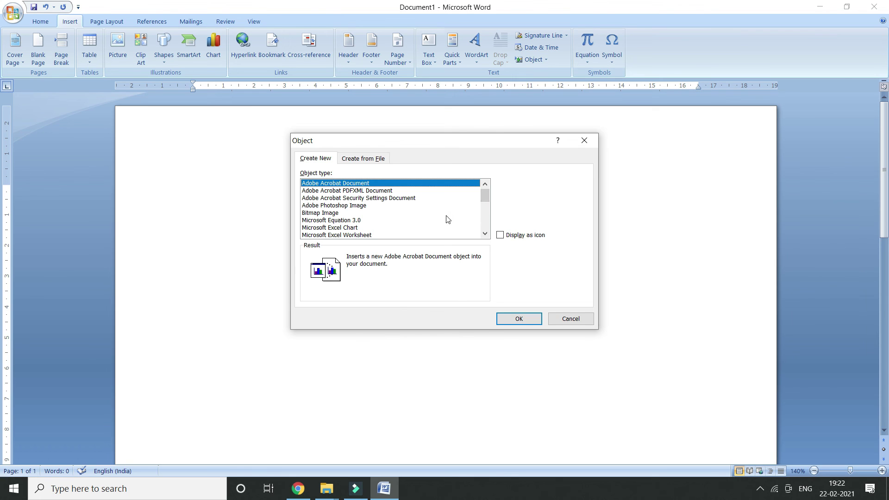
left_click(356, 160)
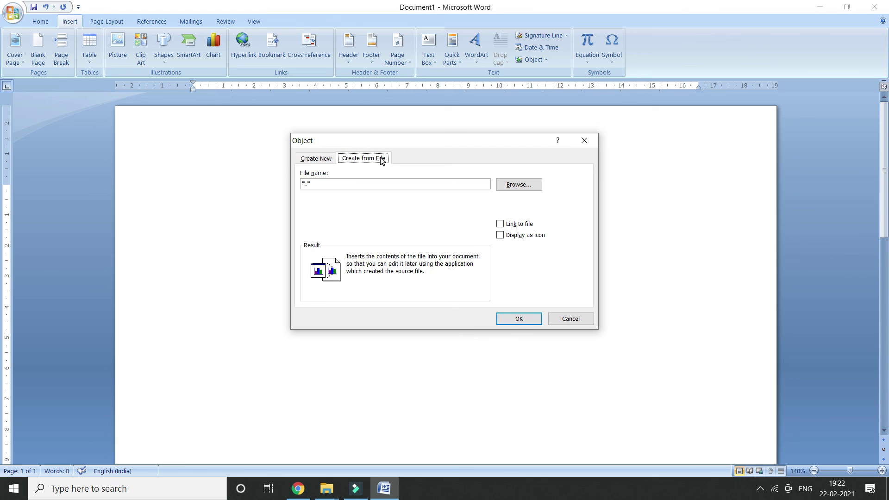
left_click(525, 187)
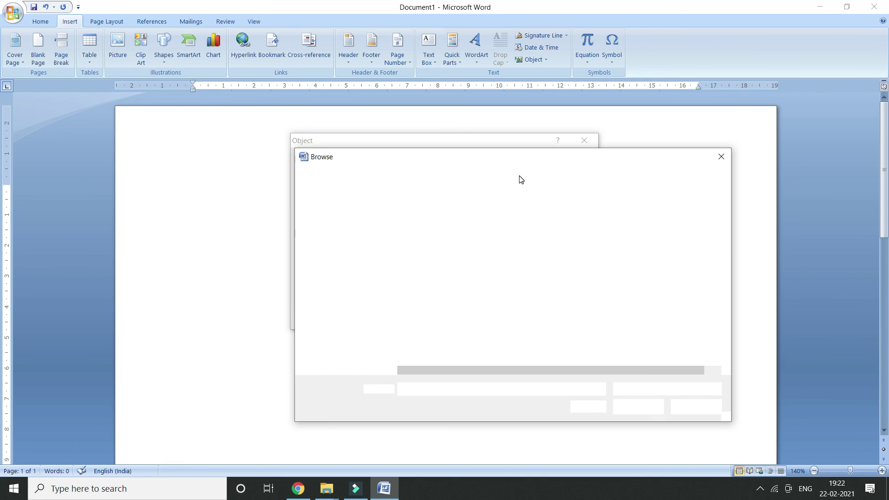
left_click(695, 407)
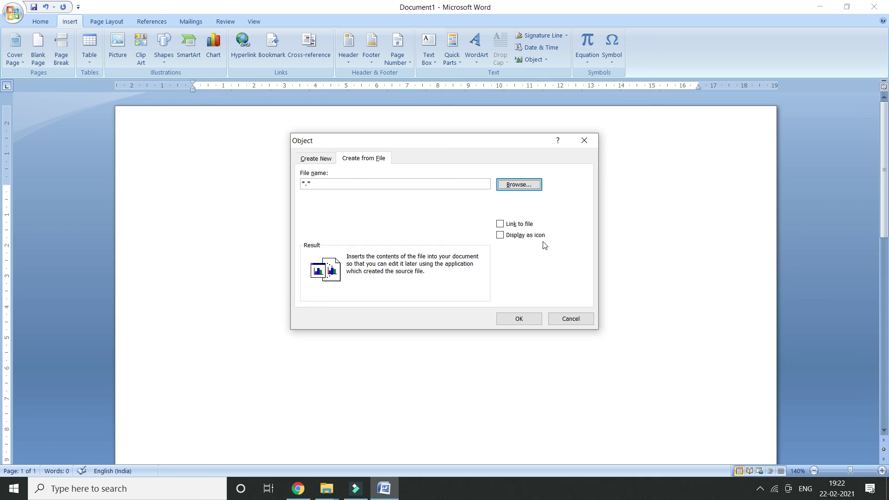
left_click(505, 186)
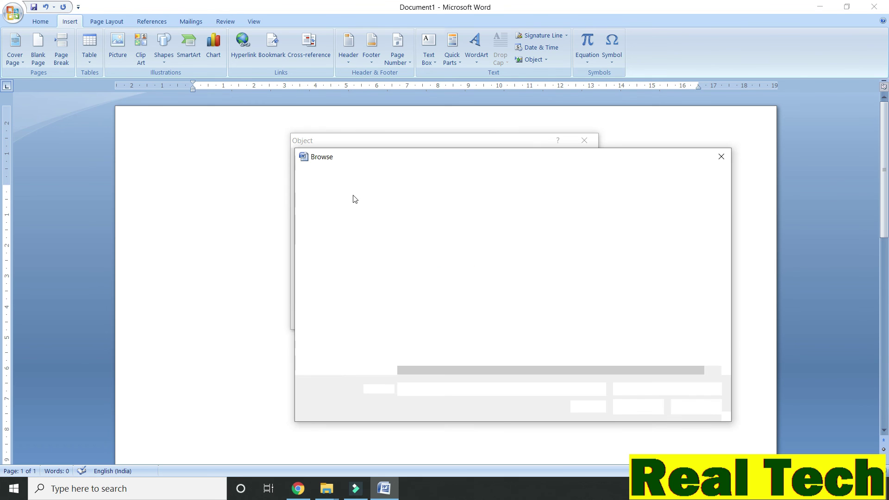
left_click(337, 247)
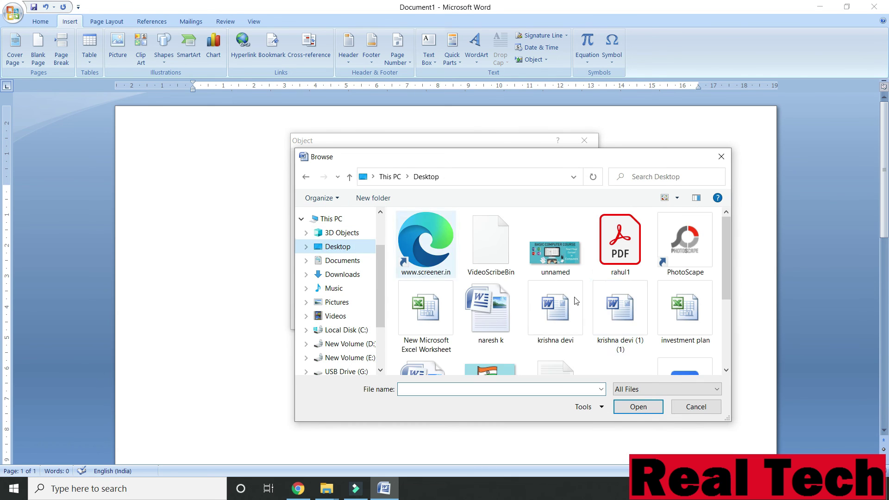
scroll(727, 299, "down", 5)
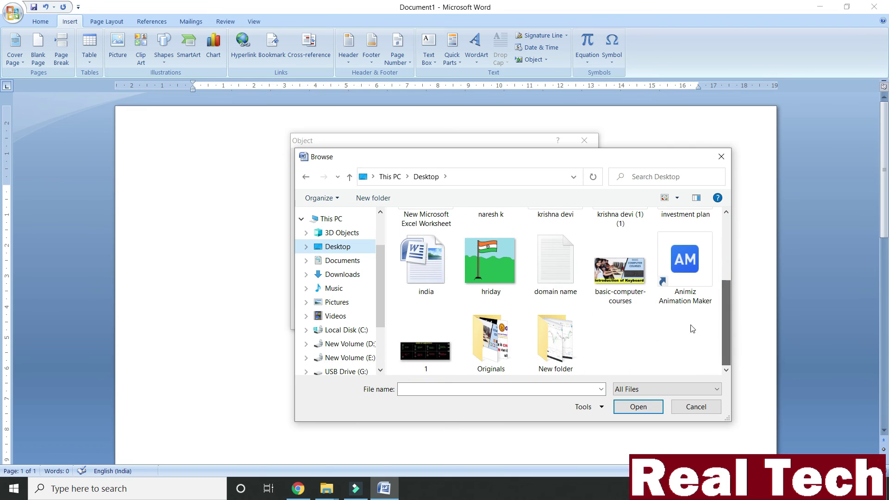
left_click(492, 266)
left_click(638, 407)
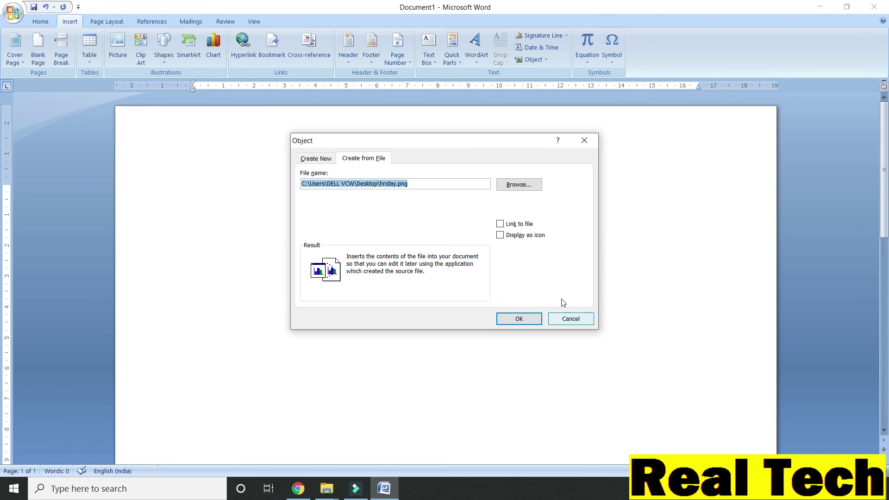
left_click(510, 225)
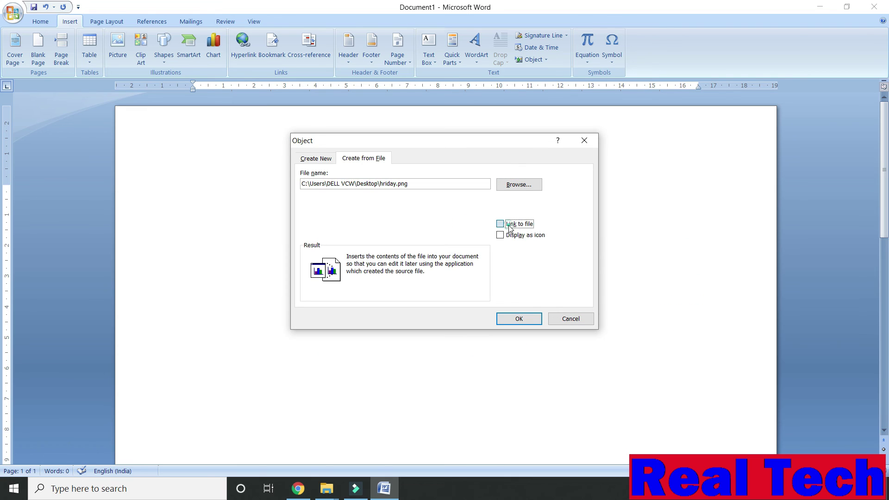
left_click(519, 319)
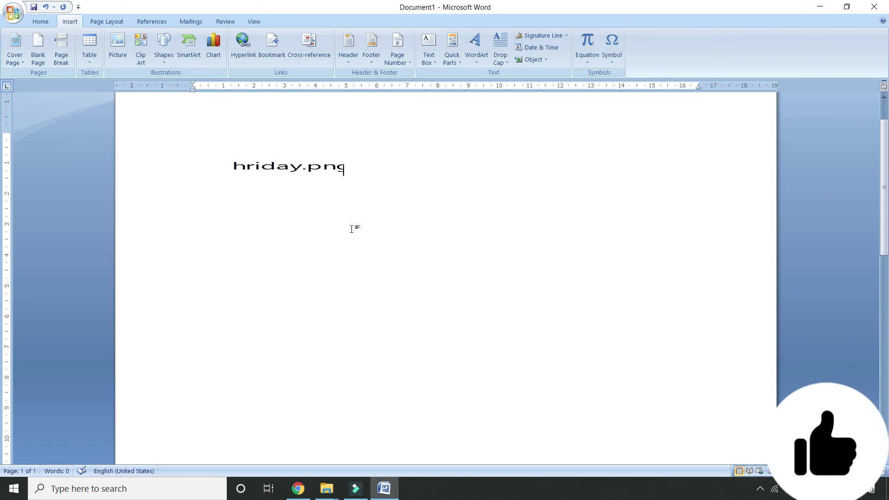
Open the embedded hriday.png object, close the image viewer, and try to open the object again
double_click(313, 164)
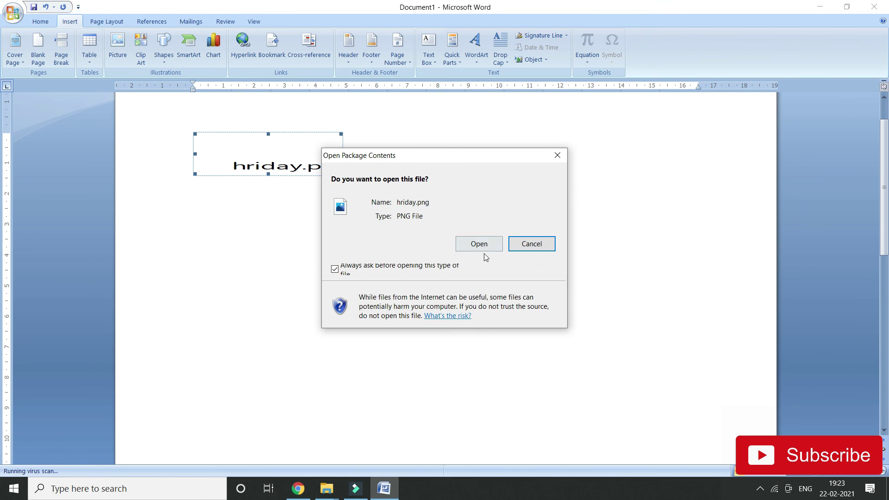
left_click(484, 246)
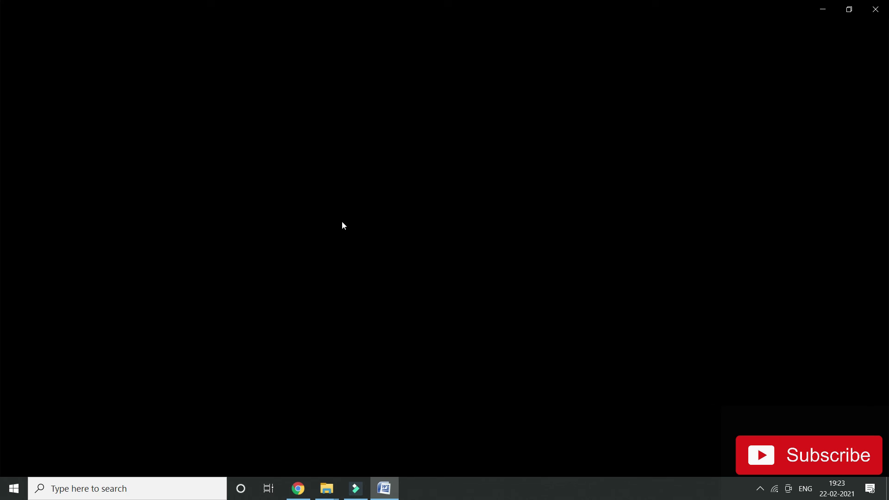
left_click(875, 10)
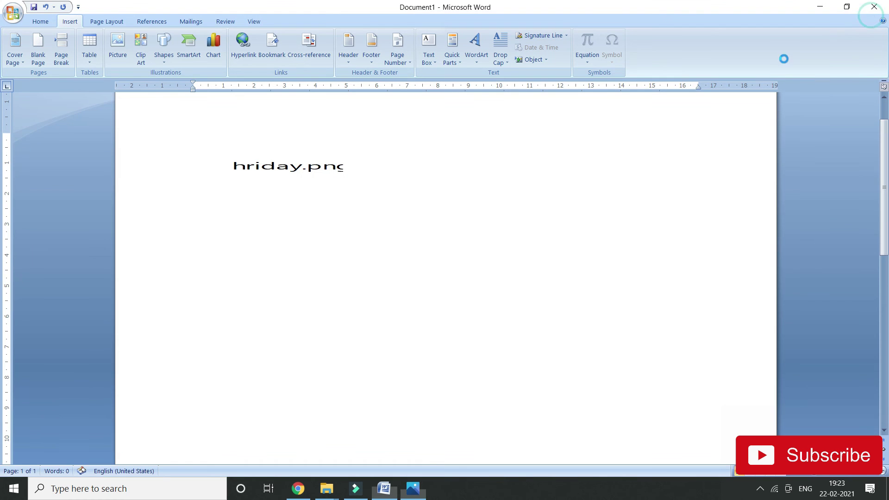
double_click(318, 170)
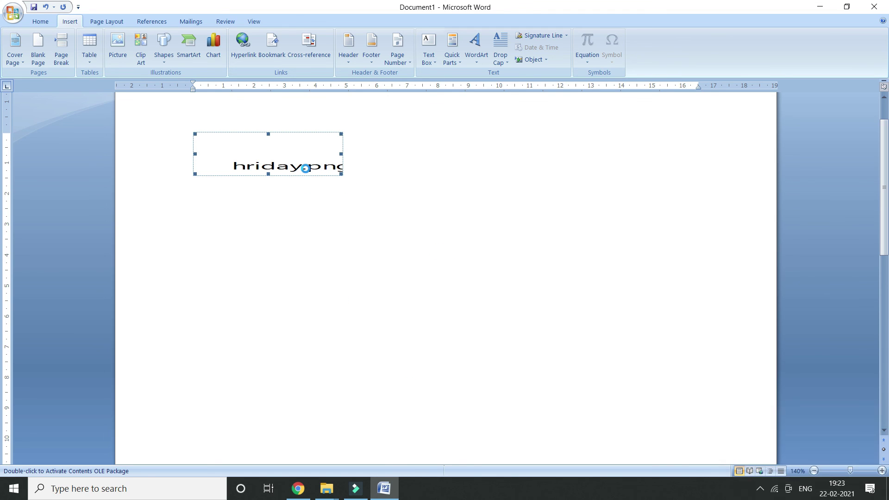
scroll(412, 236, "up", 1)
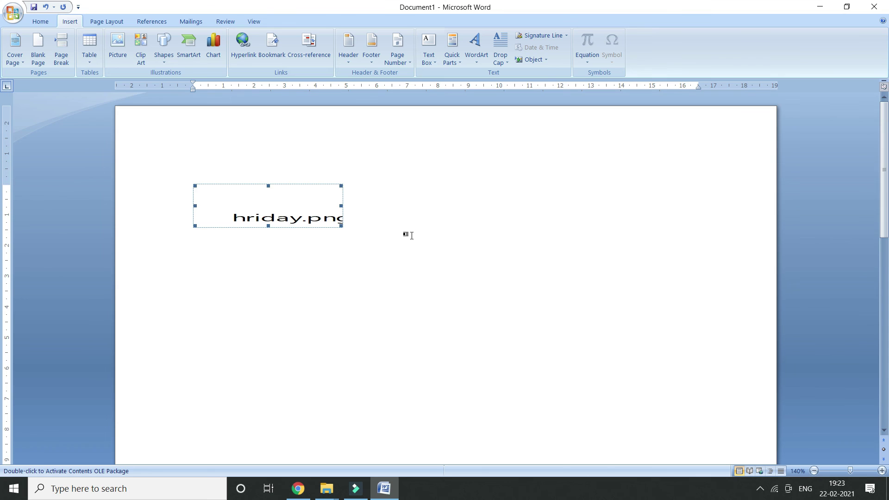
left_click(270, 214)
left_click(388, 490)
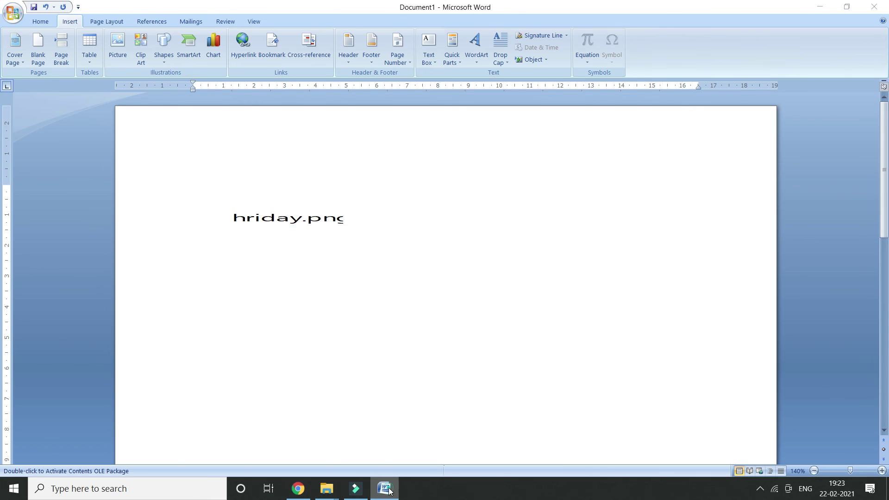
left_click(388, 490)
Delete the embedded hriday.png object from the page
left_click(304, 197)
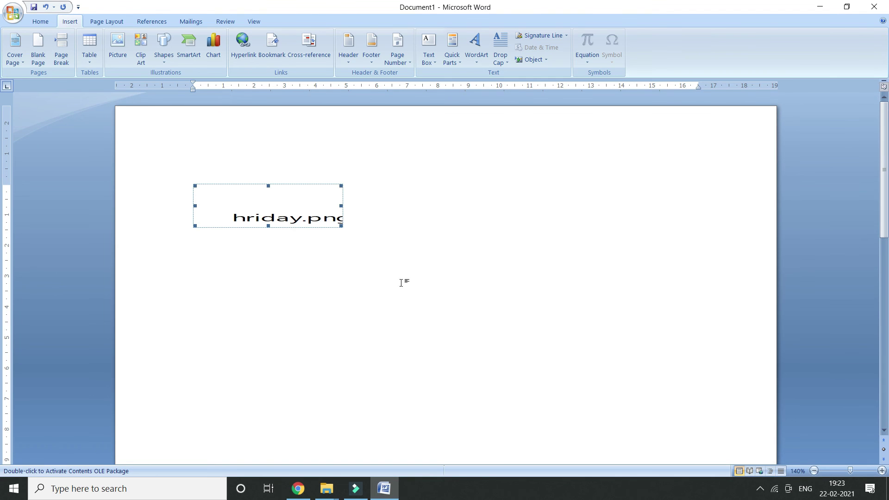
key("Delete")
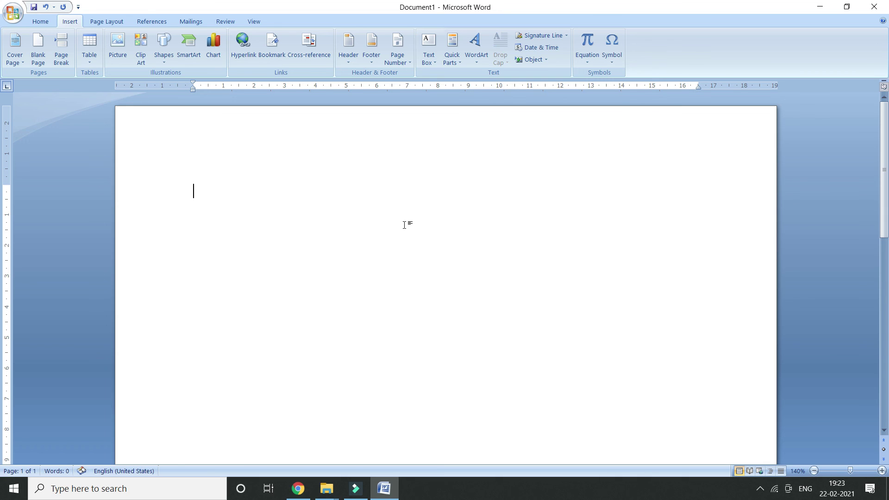
Examine the object types available for creating a new embedded object, and close the dialog without inserting one
left_click(534, 61)
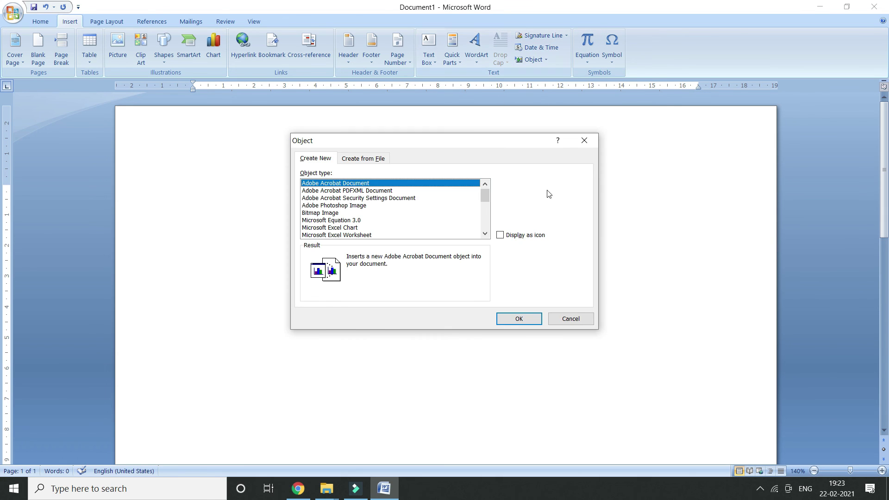
left_click(572, 320)
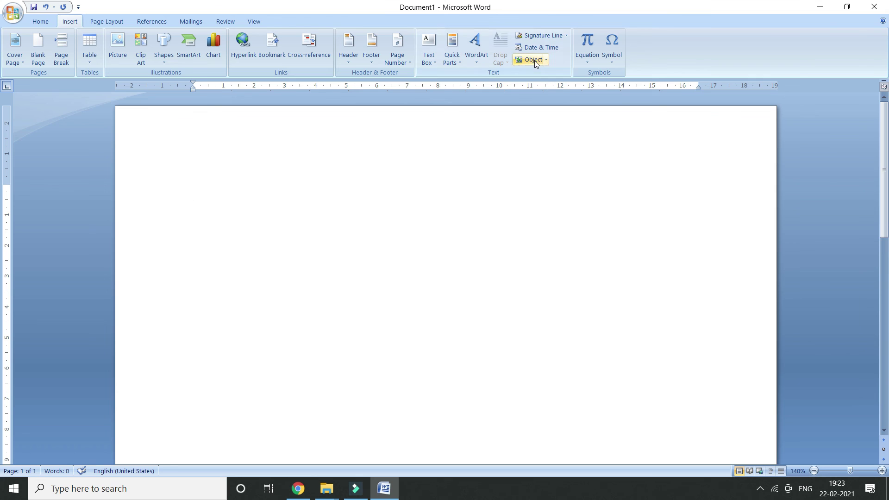
left_click(534, 61)
left_click(576, 319)
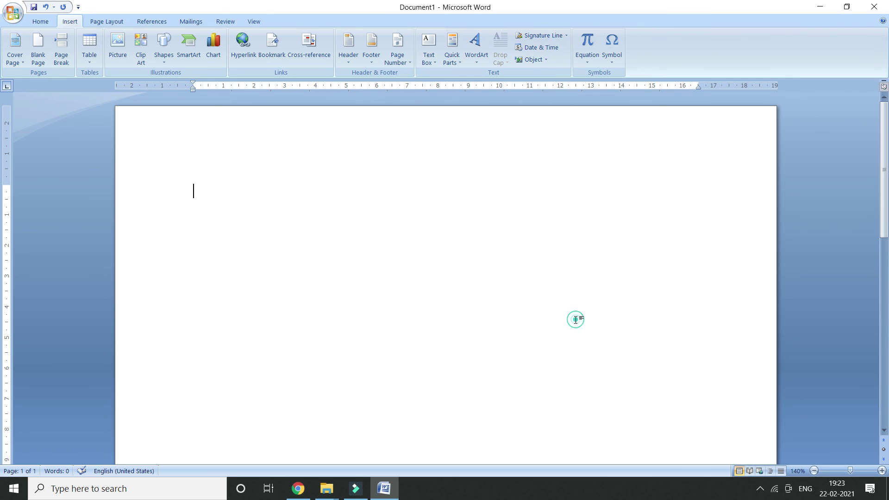
Insert the built-in Binomial Theorem equation into the blank document
left_click(589, 65)
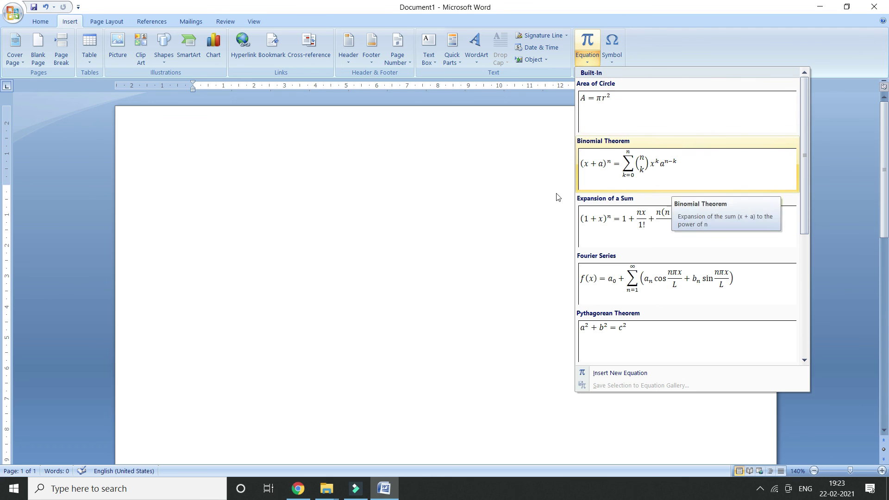
left_click(362, 180)
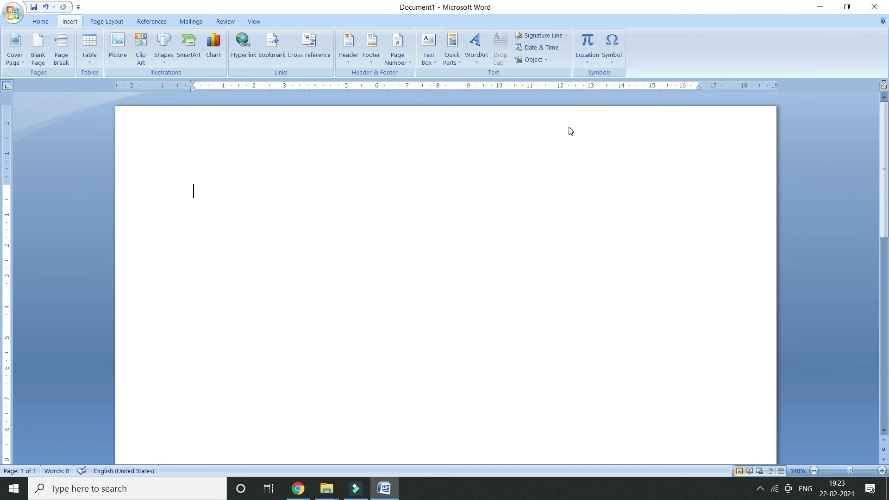
left_click(587, 63)
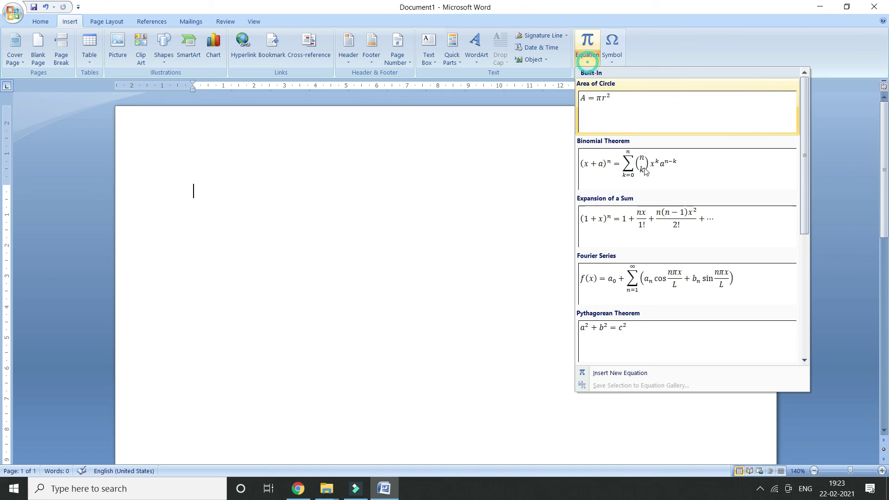
left_click(691, 175)
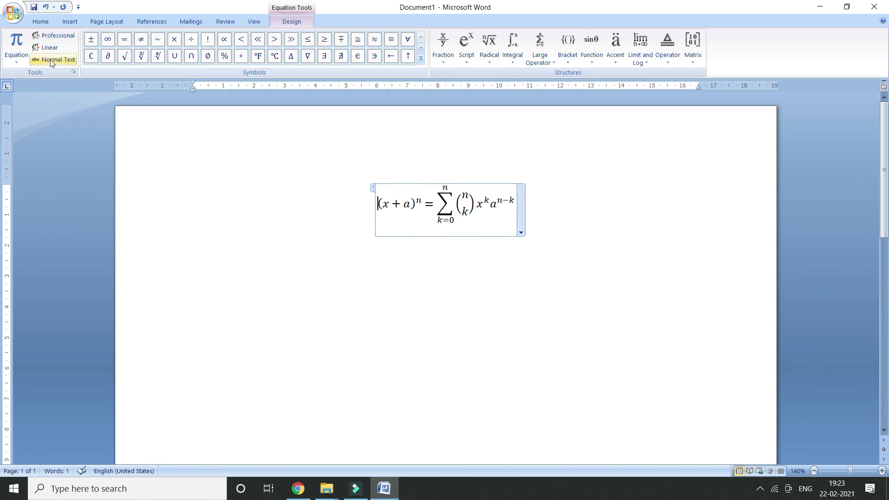
Examine the Basic Math symbols available for the equation without adding any
left_click(421, 59)
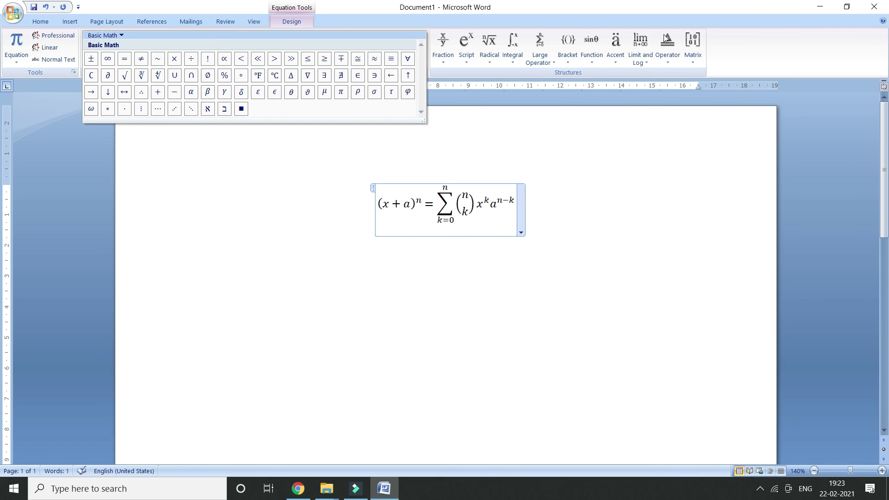
left_click(662, 179)
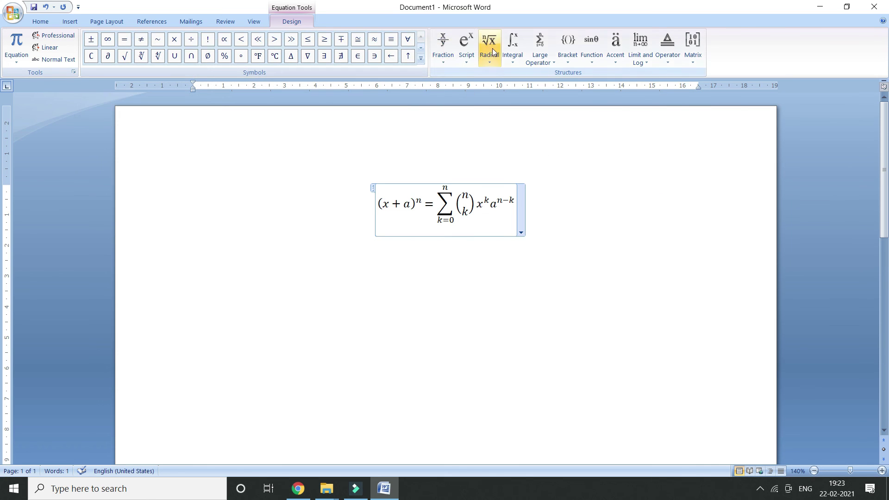
left_click(13, 13)
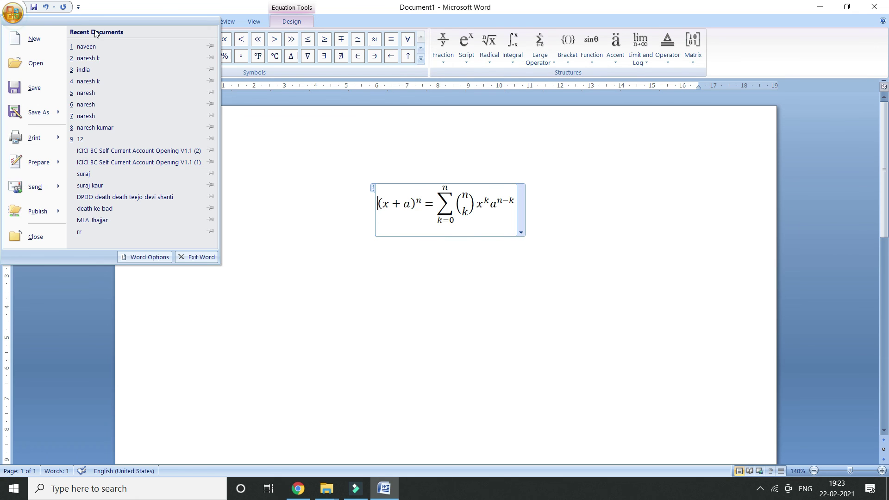
left_click(162, 10)
Browse the full character set of the normal text font in the Symbol dialog, and close it without inserting a symbol
left_click(70, 21)
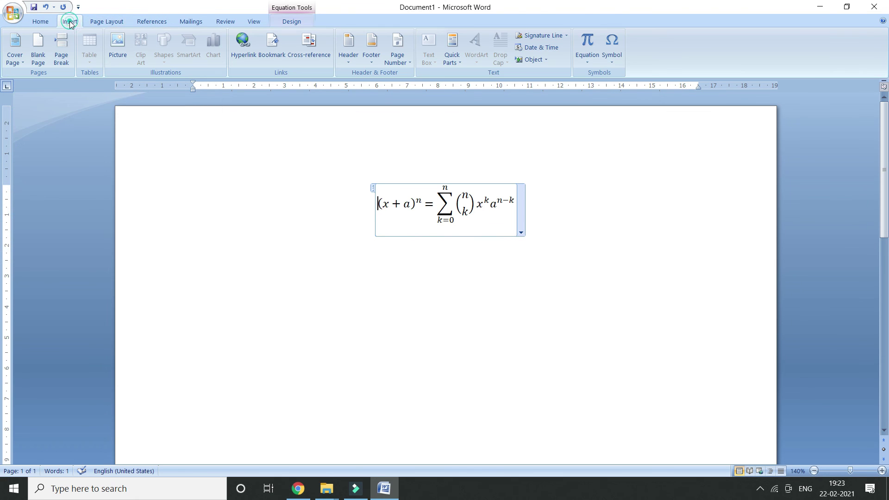
left_click(612, 59)
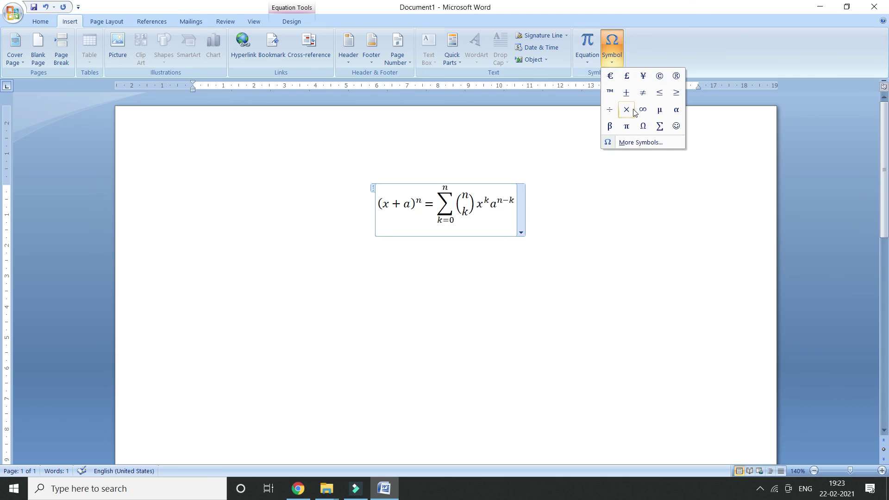
left_click(647, 143)
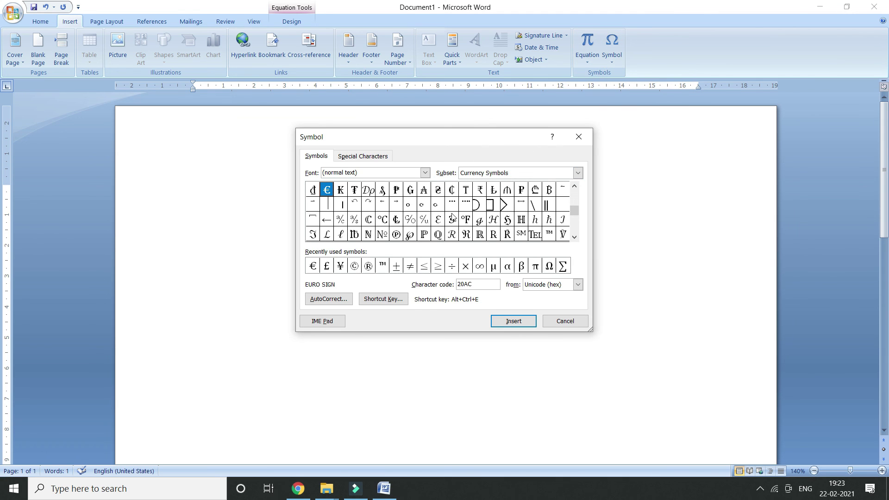
left_click_drag(573, 217, 574, 235)
left_click_drag(572, 203, 575, 192)
left_click(575, 238)
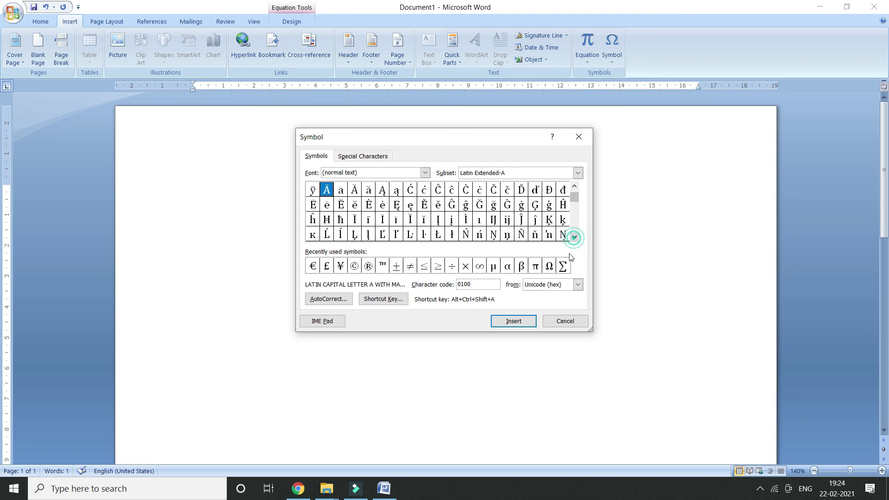
left_click(565, 321)
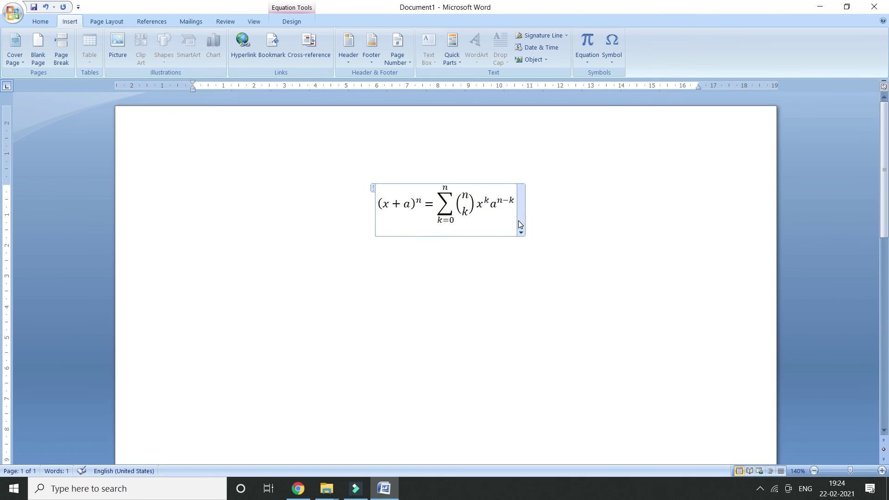
Delete the Binomial Theorem equation, and remove the hriday.png object pasted in its place
left_click(520, 232)
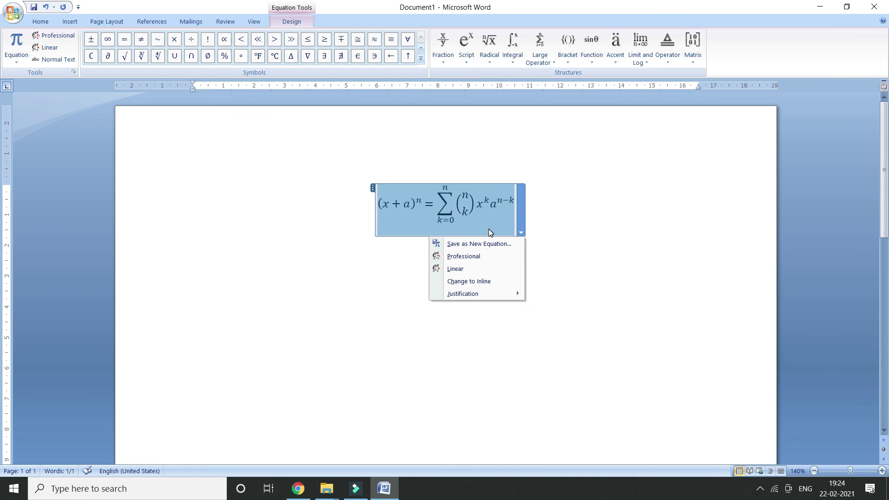
left_click(575, 248)
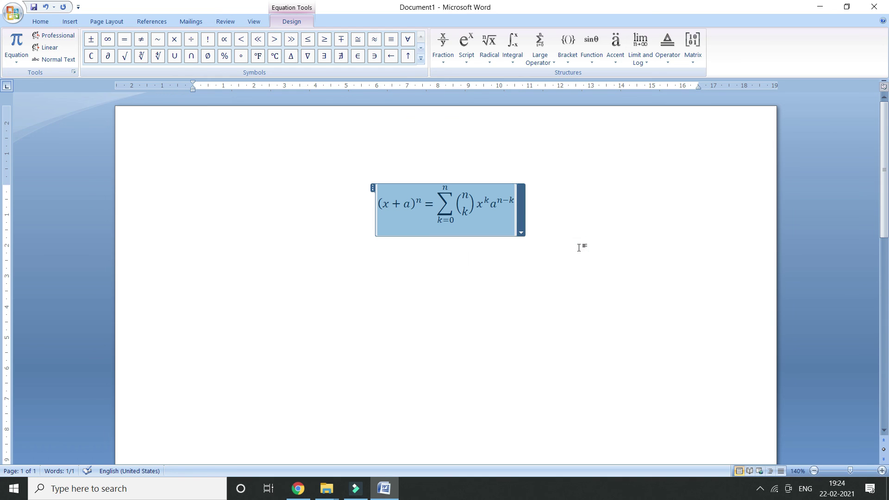
left_click(603, 251)
key("ctrl+a")
key("Delete")
key("ctrl+v")
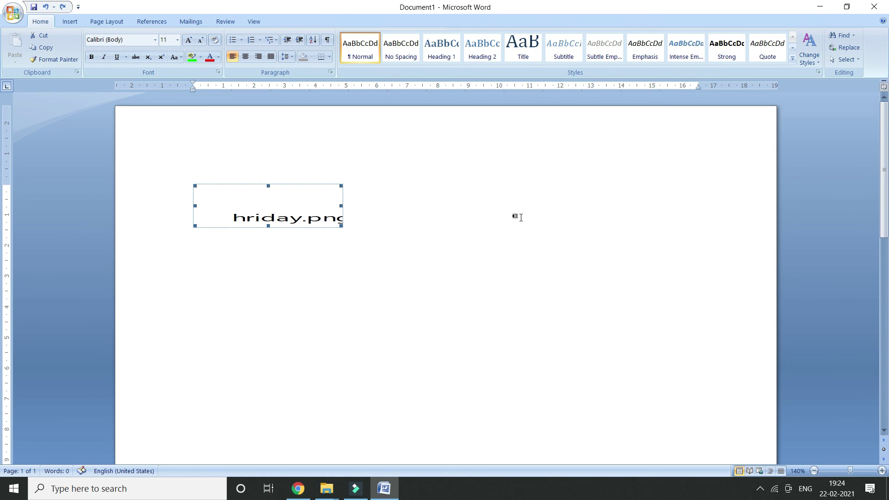
key("Delete")
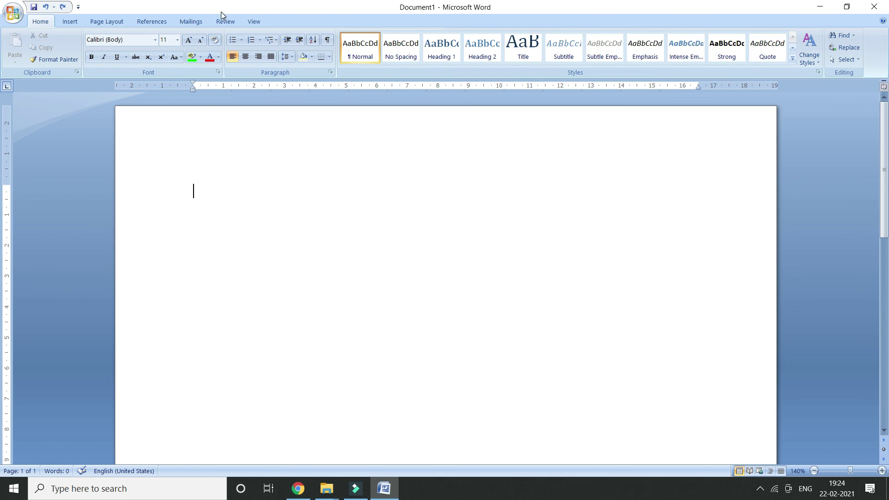
Examine the quick list of symbols for the blank page without inserting one
left_click(100, 22)
left_click(70, 24)
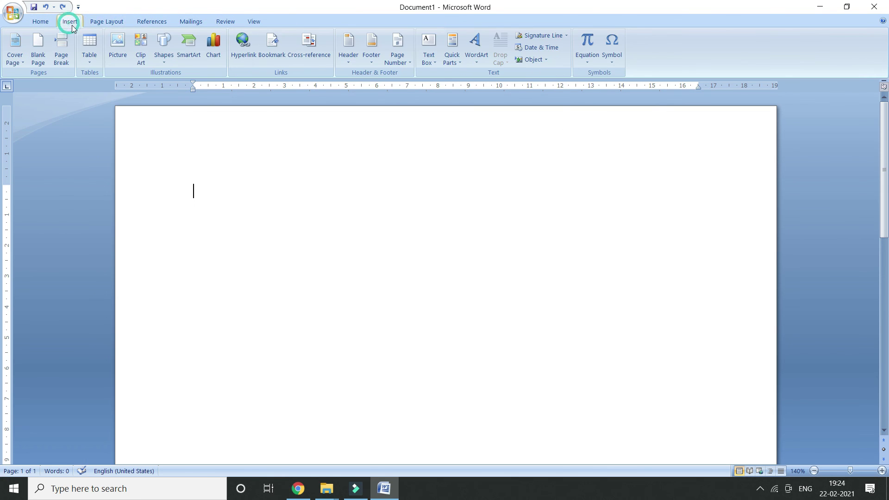
left_click(616, 60)
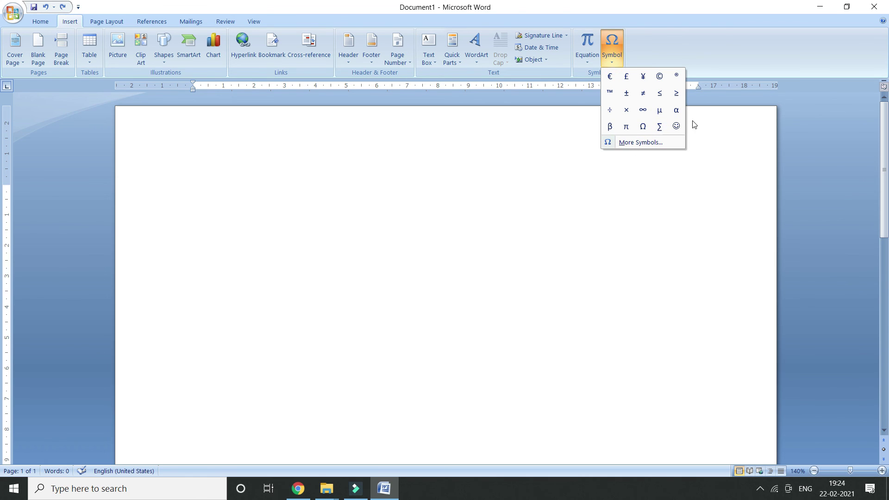
left_click(253, 174)
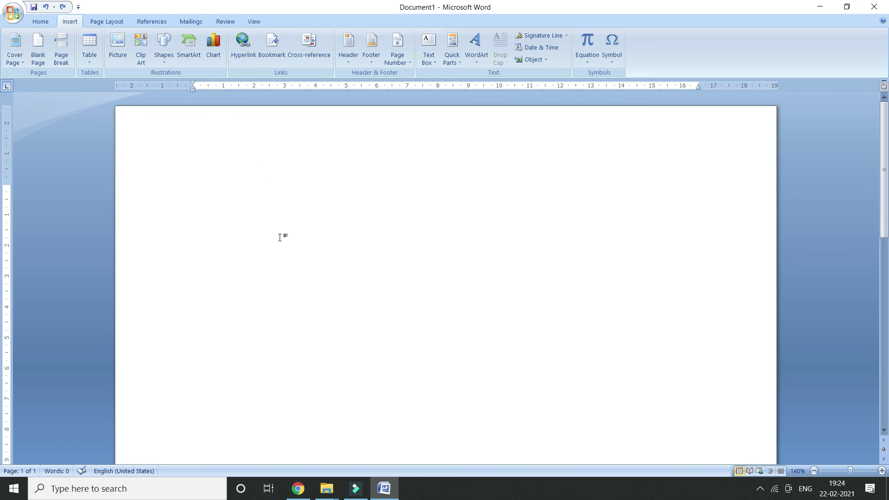
Search Windows for PAINT and open the Paint app
left_click(155, 489)
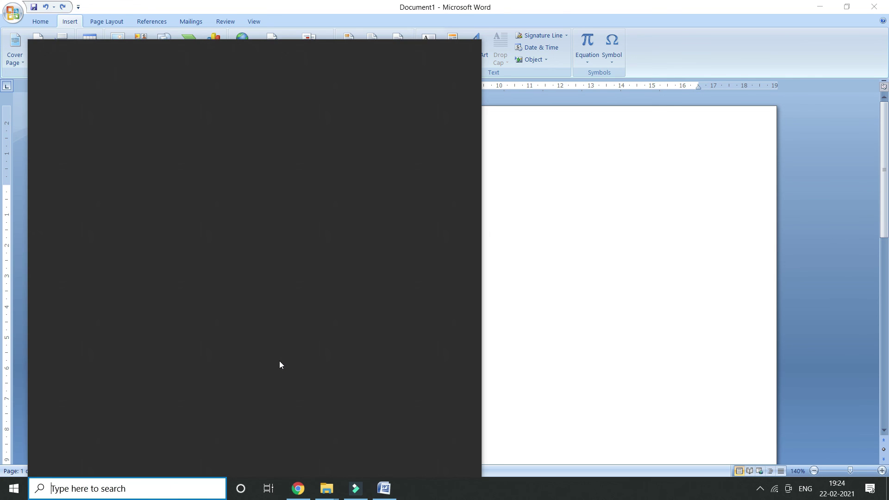
type("PAINT")
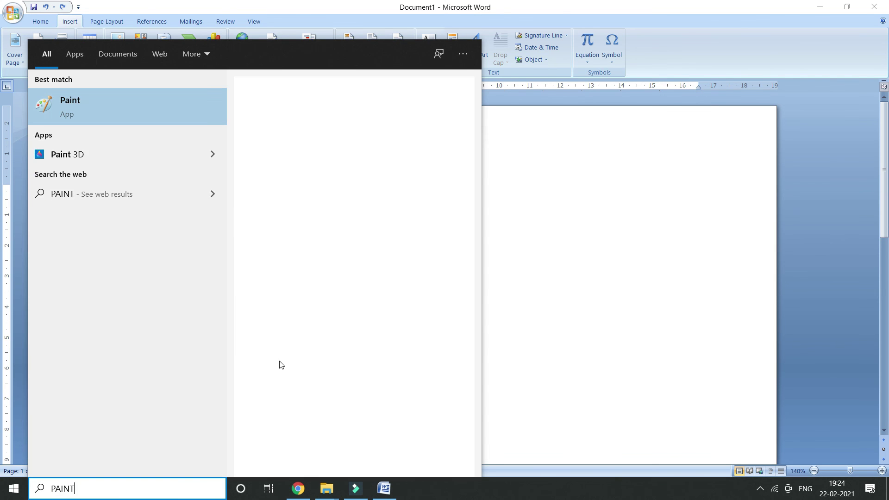
left_click(121, 107)
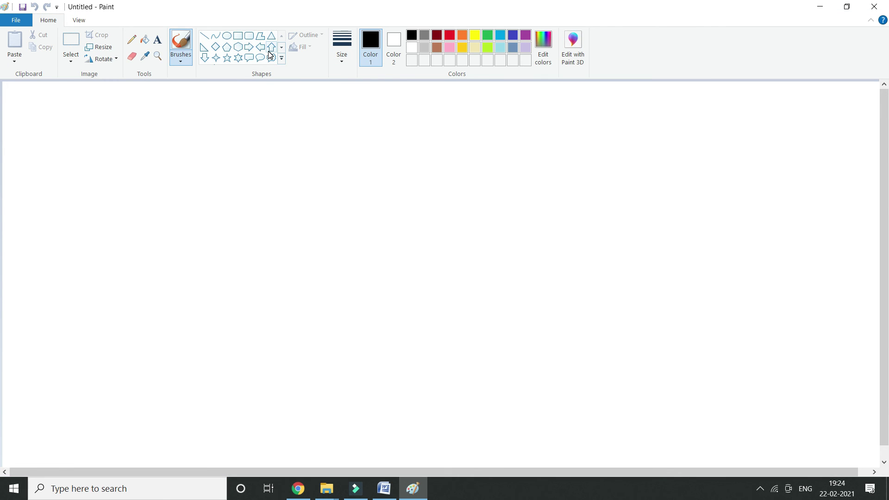
Draw two crossing black S-shaped strokes on the blank canvas with the Curve tool
left_click_drag(249, 181, 245, 220)
mouse_move(306, 220)
left_mouse_down()
mouse_move(273, 145)
mouse_move(275, 161)
left_mouse_up()
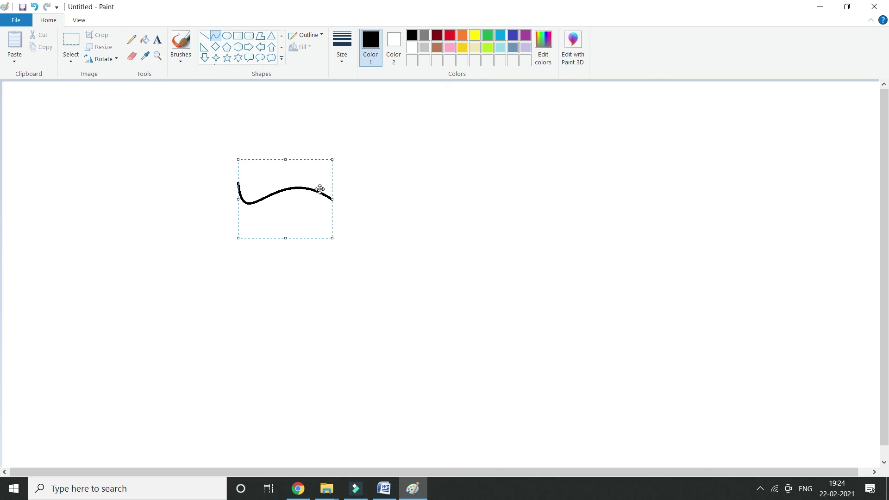
left_click(415, 187)
left_click(215, 36)
left_click_drag(287, 162, 268, 228)
mouse_move(278, 180)
left_mouse_down()
mouse_move(309, 181)
mouse_move(298, 200)
mouse_move(239, 217)
left_mouse_up()
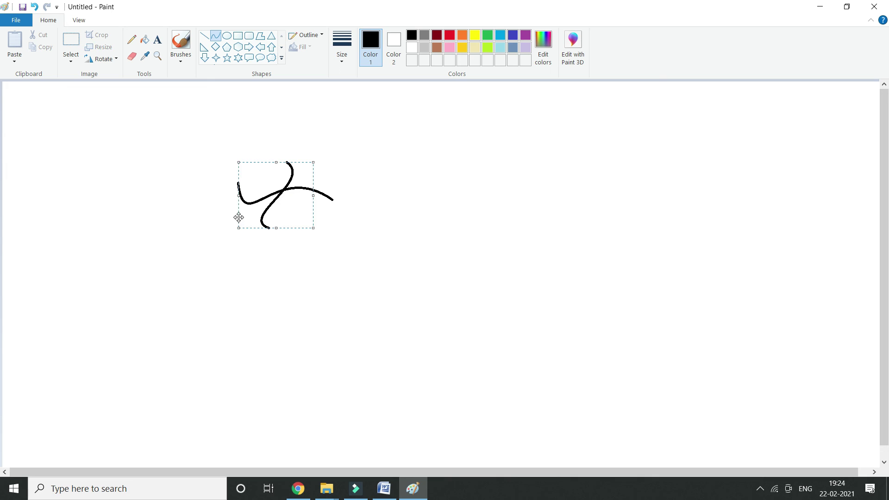
left_click(435, 200)
Crop the image to a rectangle around the two crossing curves
left_click(71, 40)
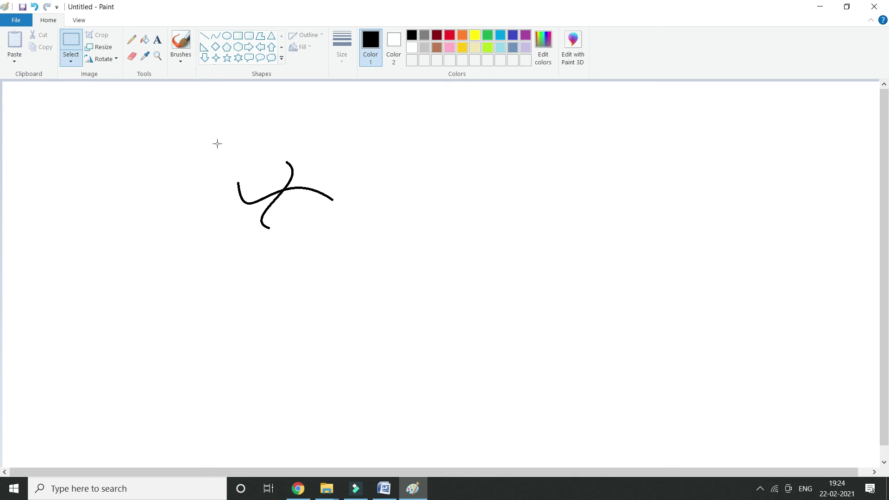
mouse_move(218, 147)
left_mouse_down()
mouse_move(351, 228)
mouse_move(338, 237)
left_mouse_up()
left_click(98, 35)
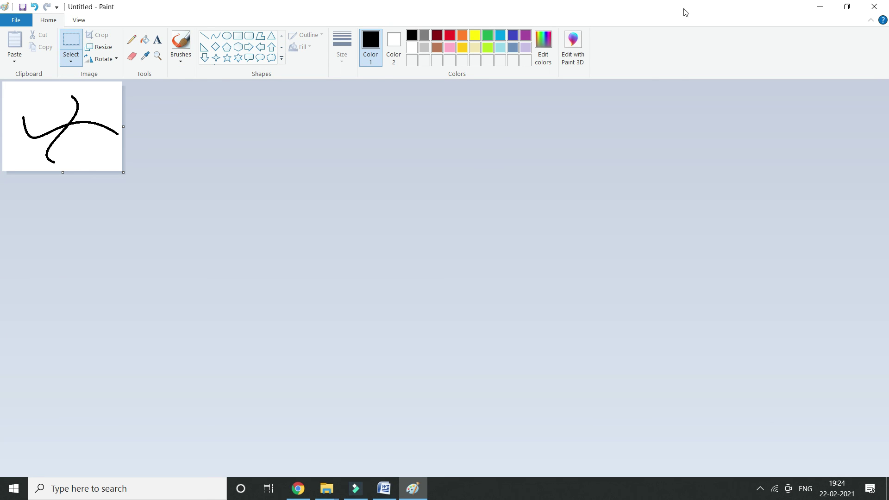
Shift the drawing toward the canvas's upper-left corner and trim the spare canvas around it
key("ctrl+a")
left_click_drag(81, 146, 67, 142)
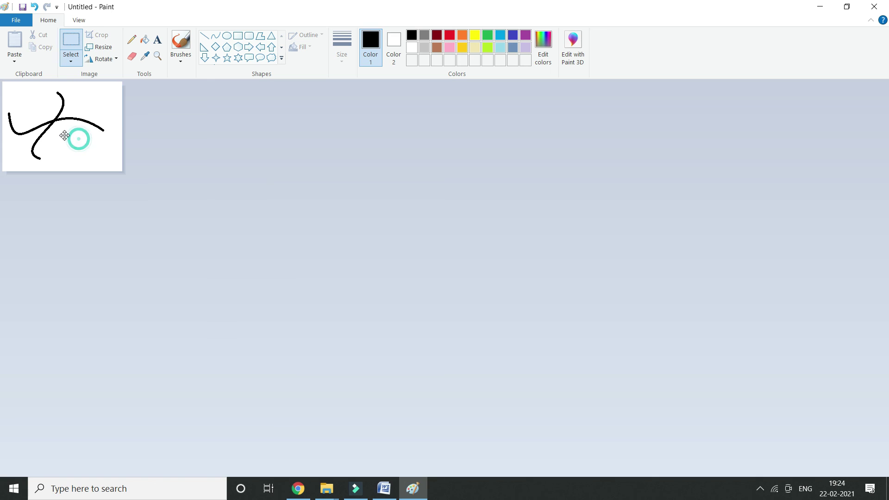
left_click(199, 131)
left_click_drag(121, 172, 107, 165)
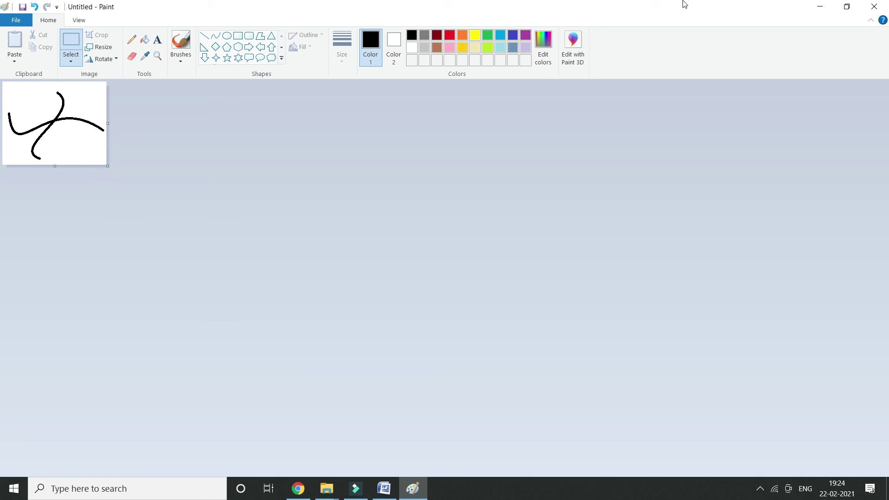
Close Paint, saving the drawing to the Desktop as a PNG file named 111
left_click(874, 7)
left_click(418, 241)
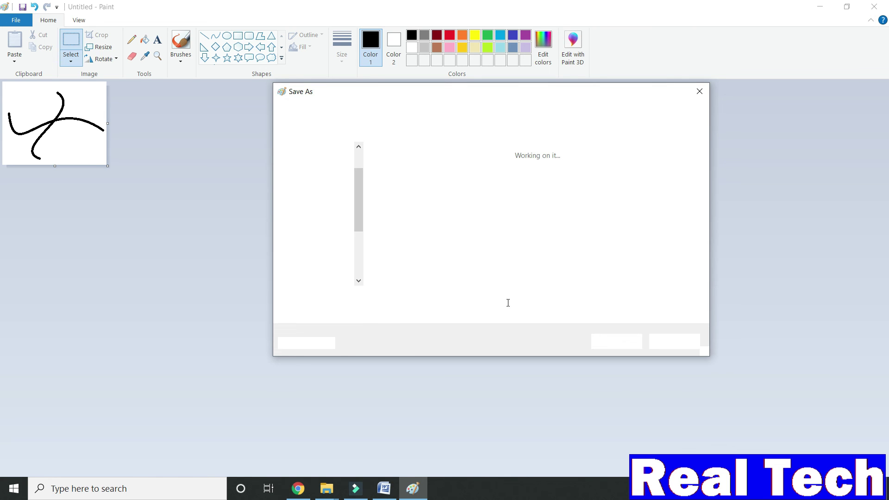
left_click(604, 340)
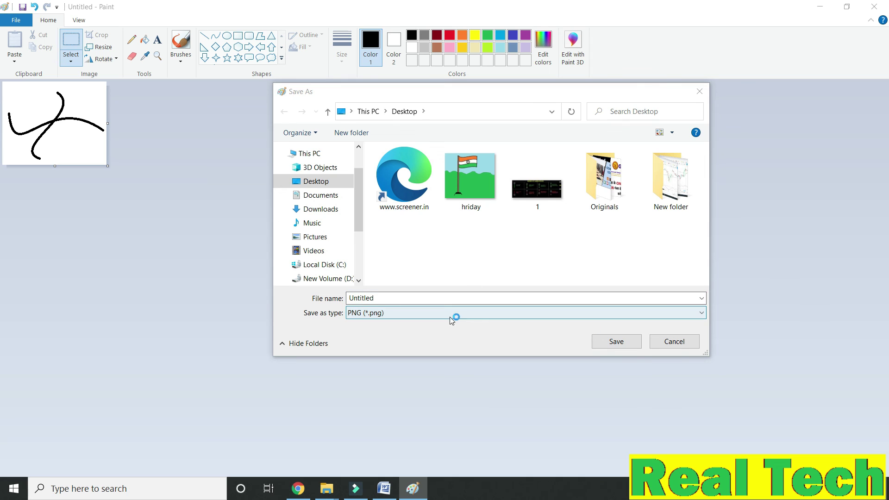
left_click(442, 297)
key("BackSpace")
key("BackSpace")
key("BackSpace")
key("BackSpace")
key("BackSpace")
key("BackSpace")
key("BackSpace")
key("BackSpace")
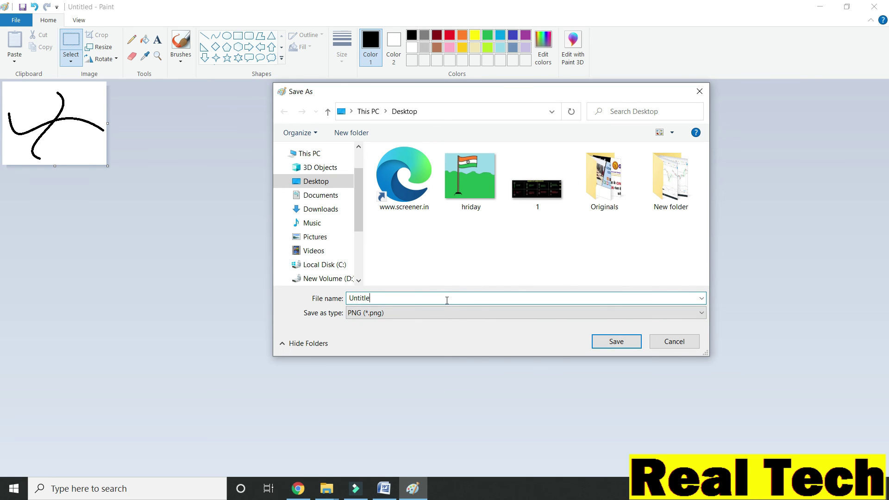
type("11")
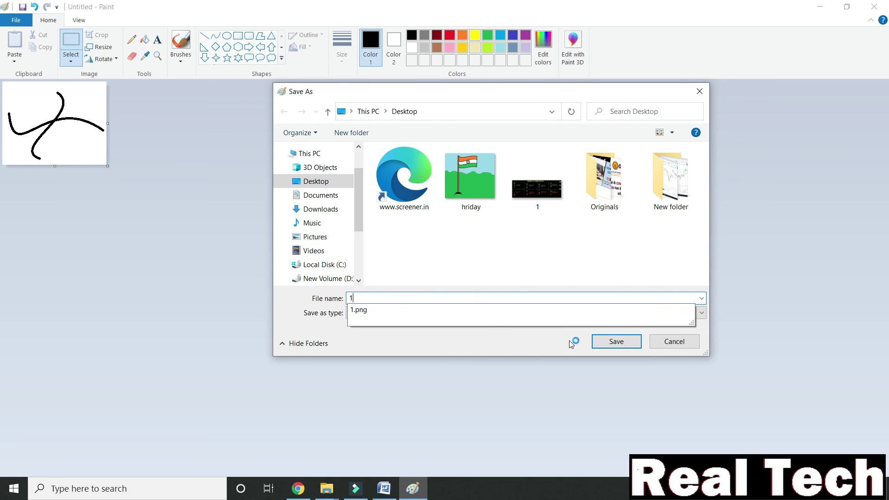
type("1")
left_click(613, 343)
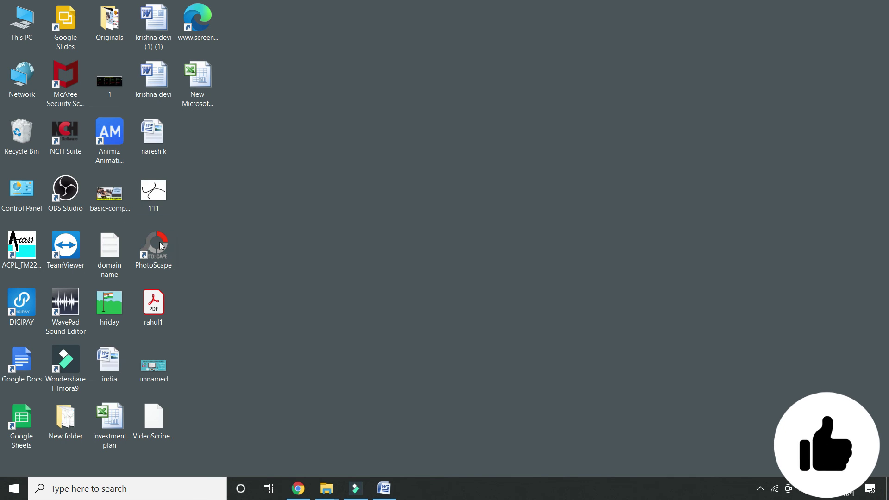
Copy the 111 image from the desktop and paste it into the blank Word document
left_click(174, 209)
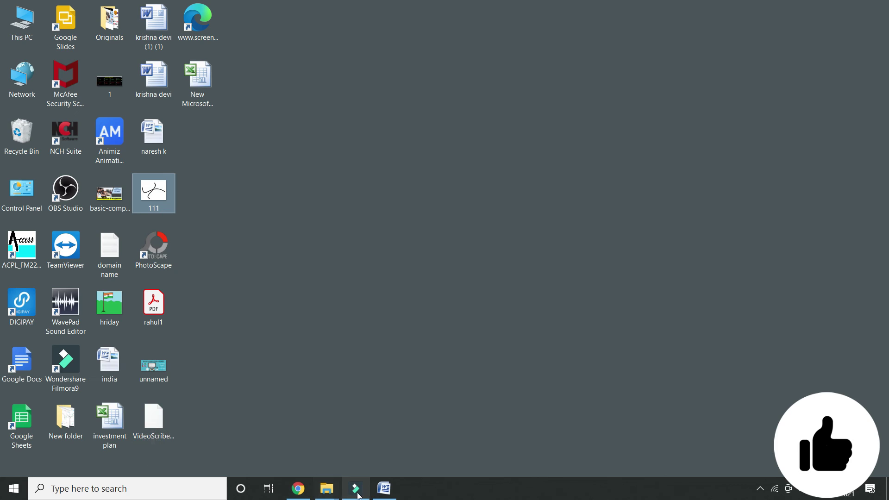
left_click(384, 488)
key("ctrl+v")
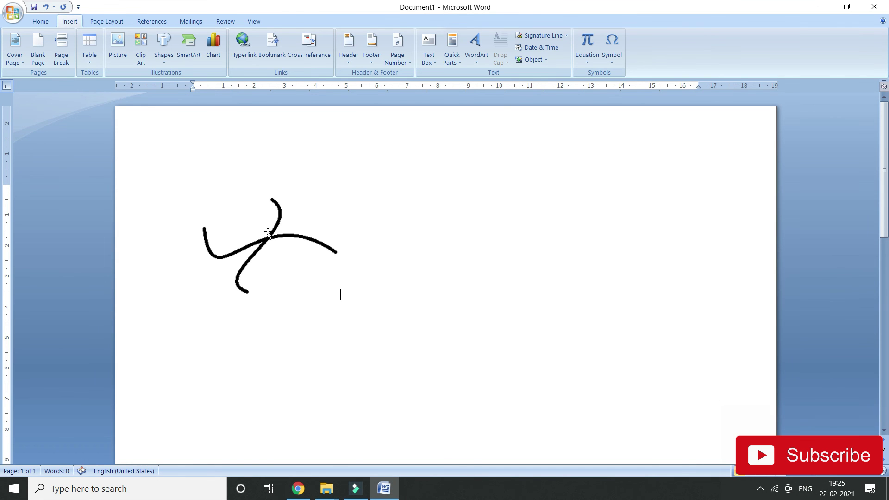
Shrink the pasted picture to about 2 cm wide, and close the Microsoft Edge window
left_click(267, 240)
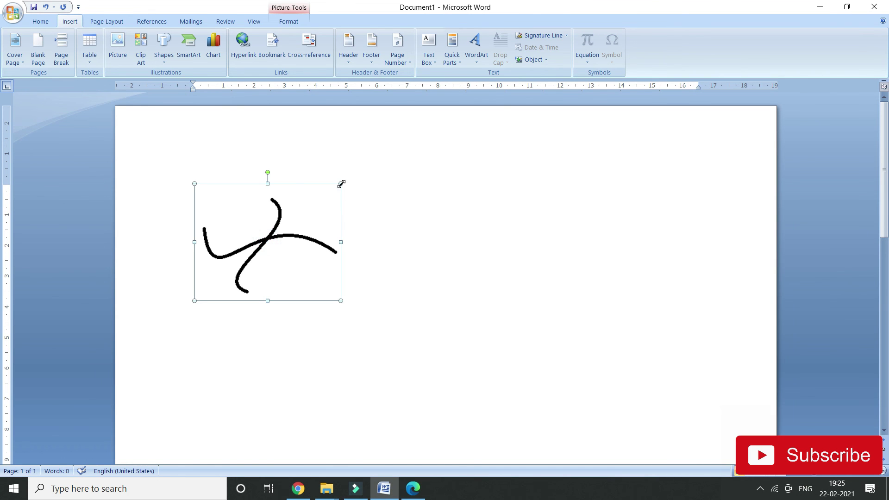
mouse_move(341, 184)
left_mouse_down()
mouse_move(242, 252)
mouse_move(253, 243)
left_mouse_up()
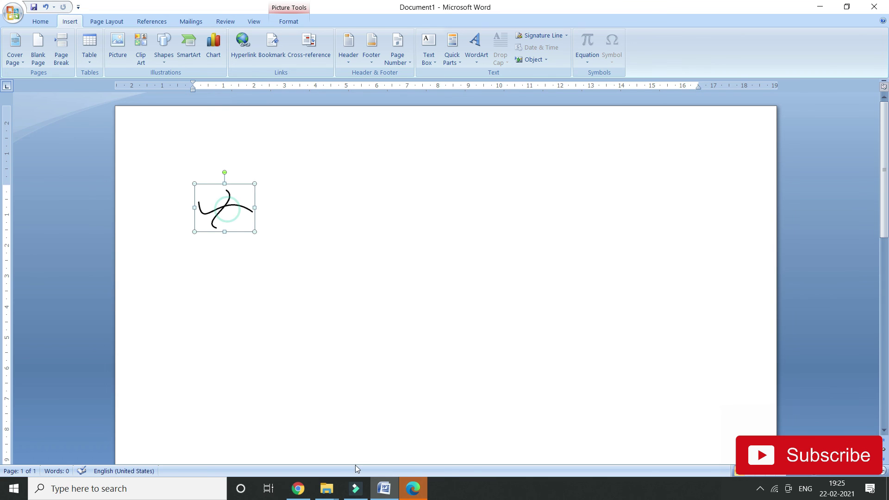
left_click(413, 496)
right_click(413, 496)
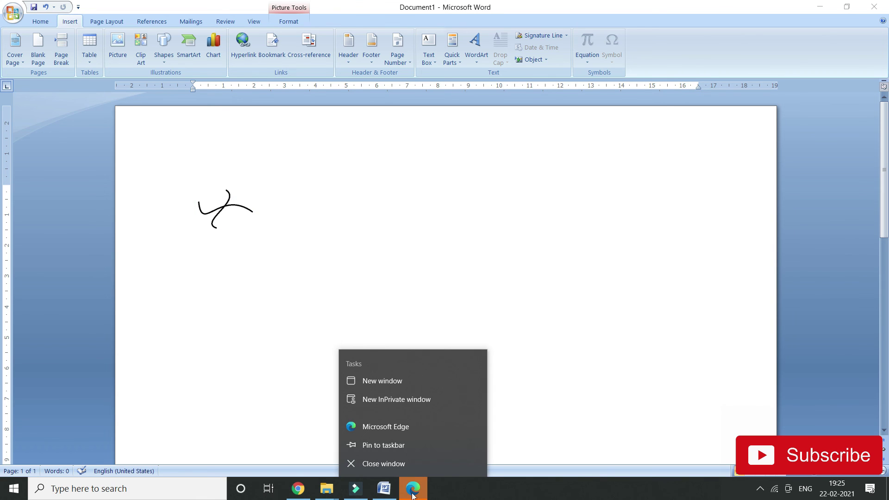
left_click(411, 465)
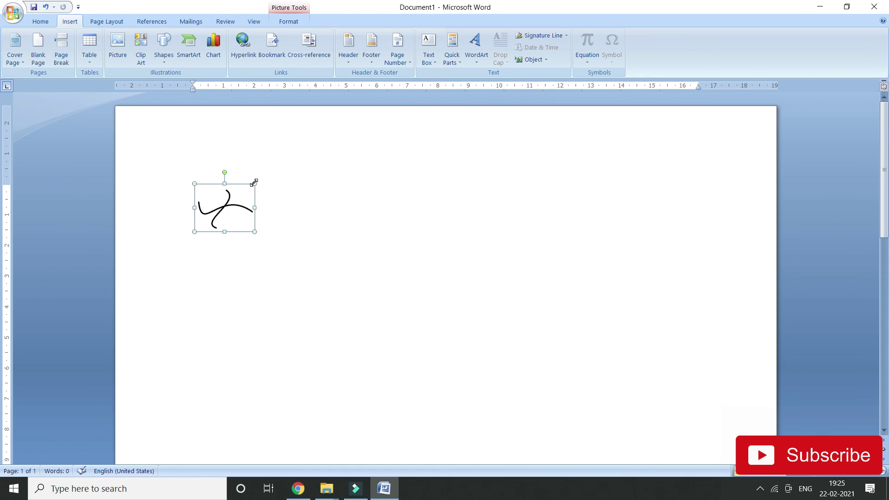
Enlarge the picture to about 8.4 cm wide and set its text wrapping to Square
left_click_drag(255, 183, 451, 389)
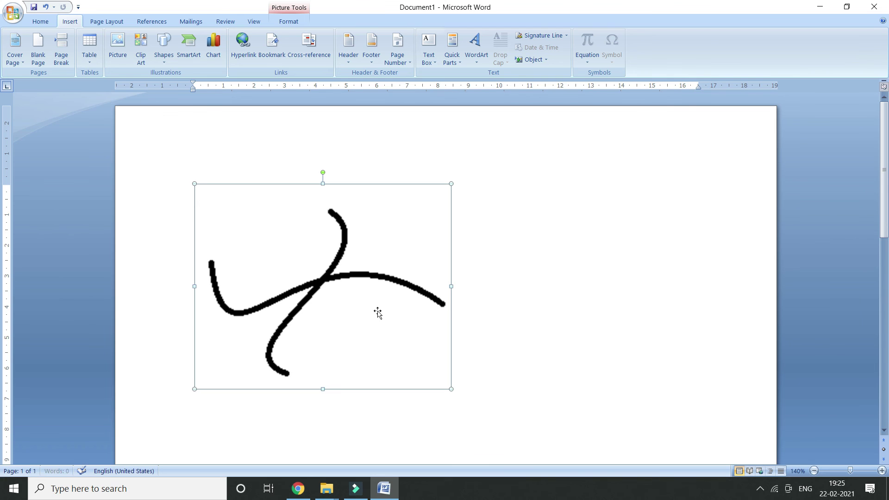
right_click(317, 274)
mouse_move(363, 398)
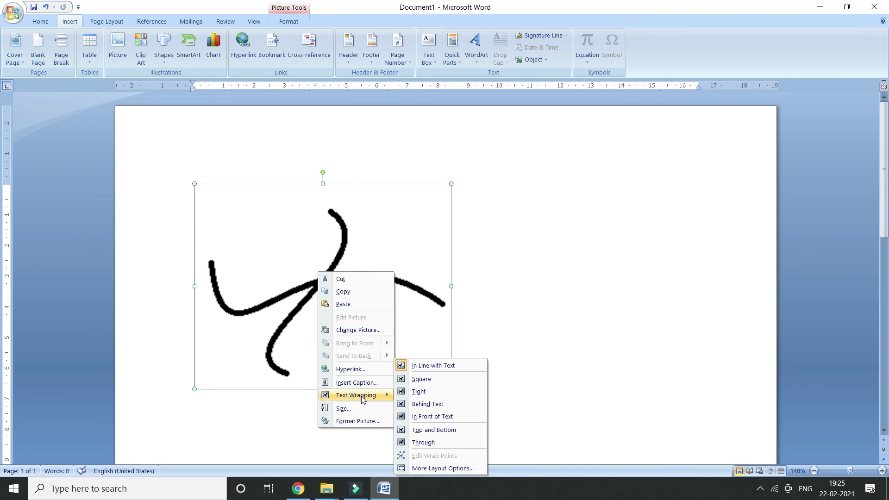
left_click(424, 380)
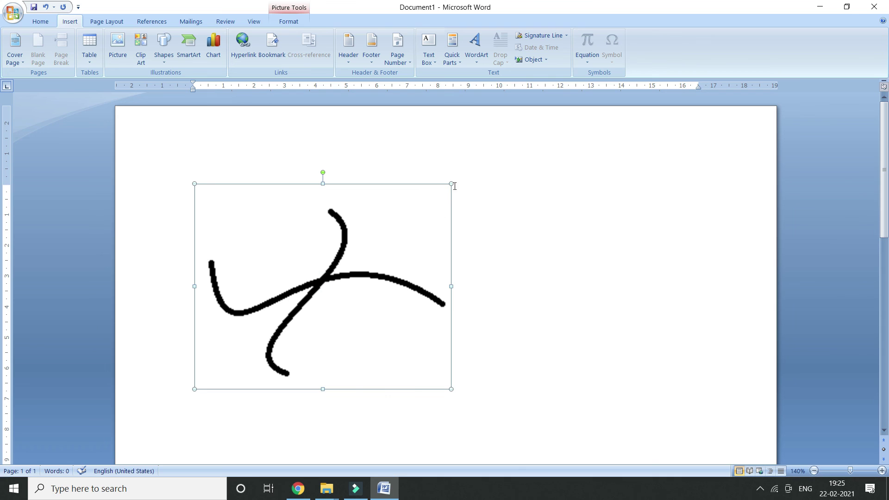
Shrink the picture to about 5 cm wide and move it to the right side of the page
left_click_drag(452, 183, 353, 272)
left_click_drag(284, 313, 602, 239)
left_click(332, 274)
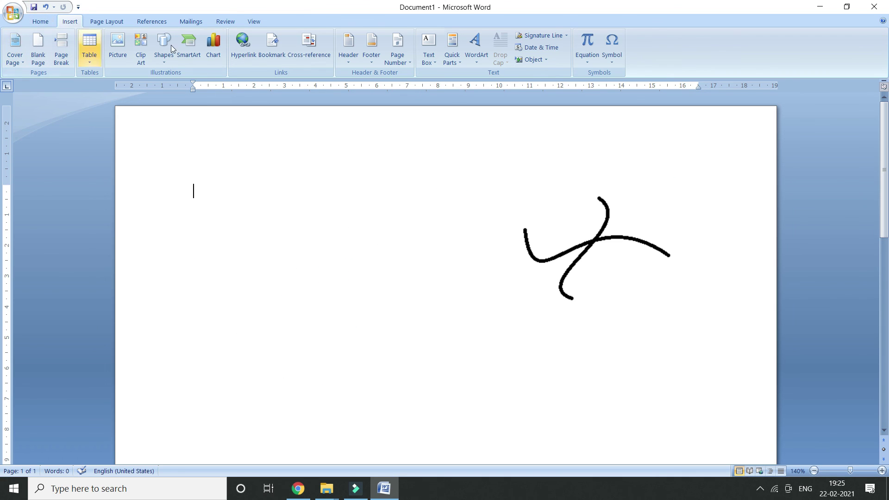